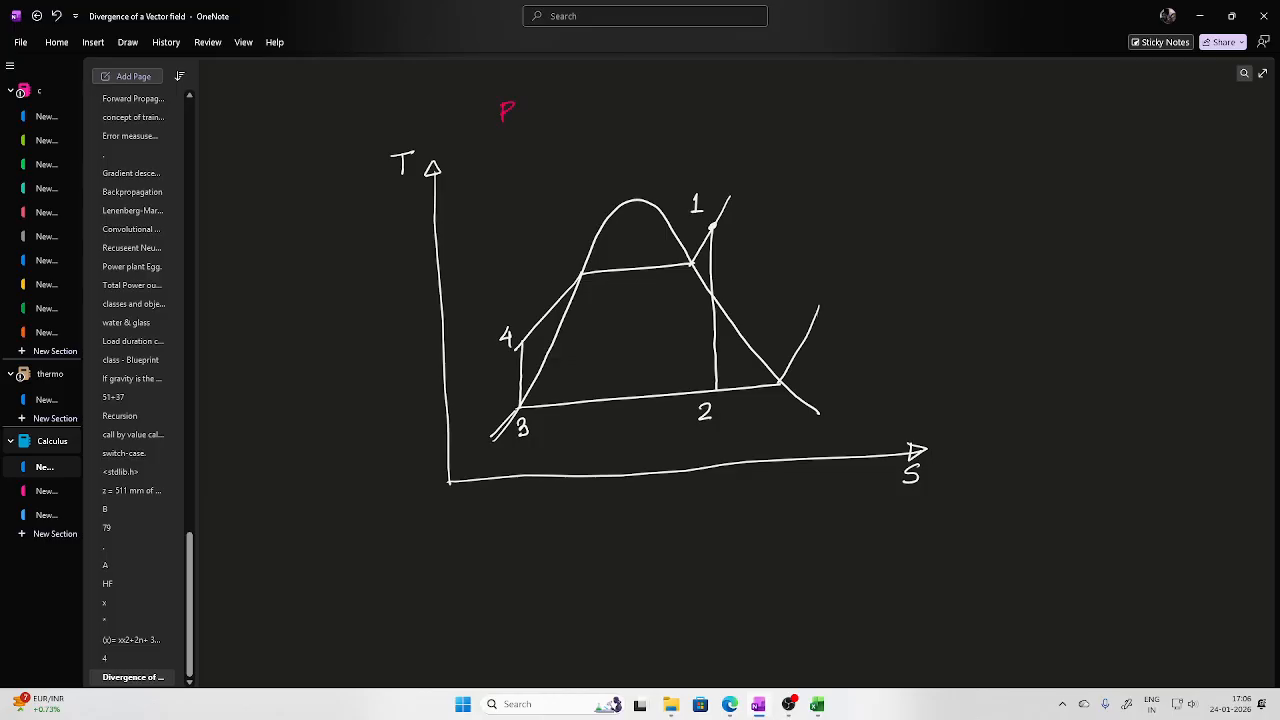
# Handwrite the pink heading "Real Rankine (internal irreversibility)" above the T-S diagram
pyautogui.moveTo(552, 112); pyautogui.dragTo(718, 106)
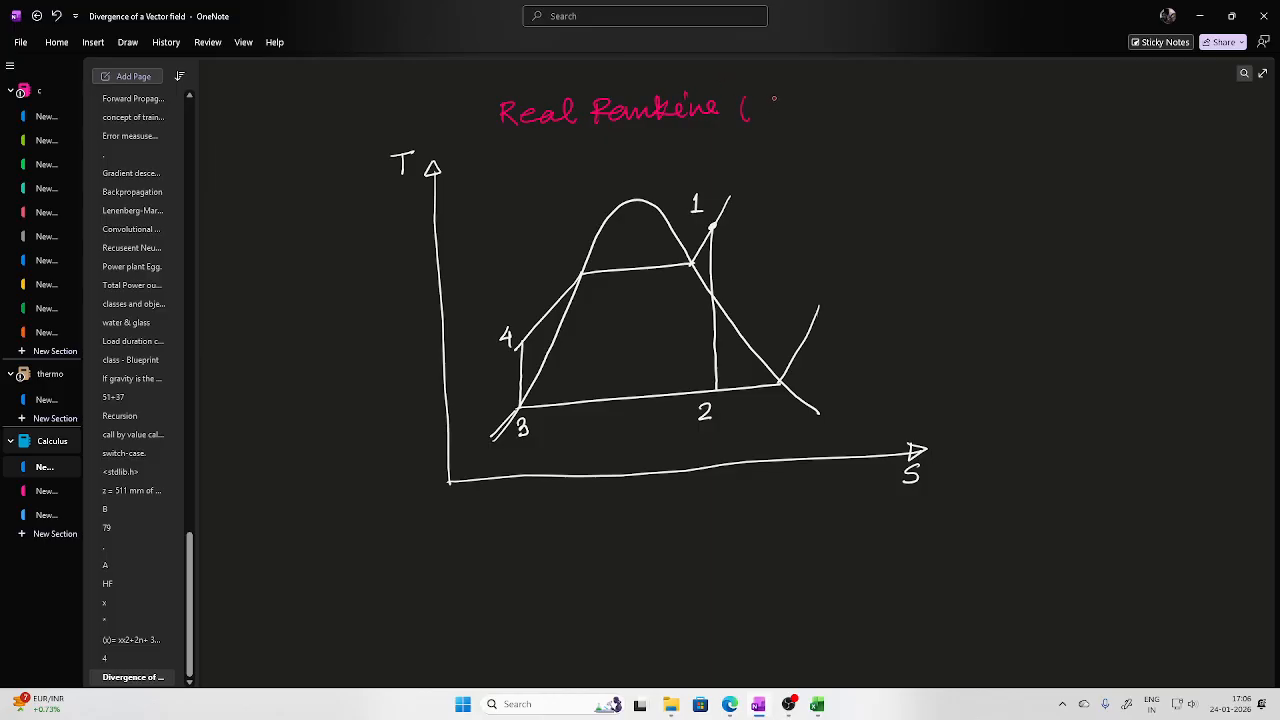
pyautogui.moveTo(780, 117)
pyautogui.mouseDown()
pyautogui.moveTo(857, 110)
pyautogui.moveTo(870, 94)
pyautogui.mouseUp()
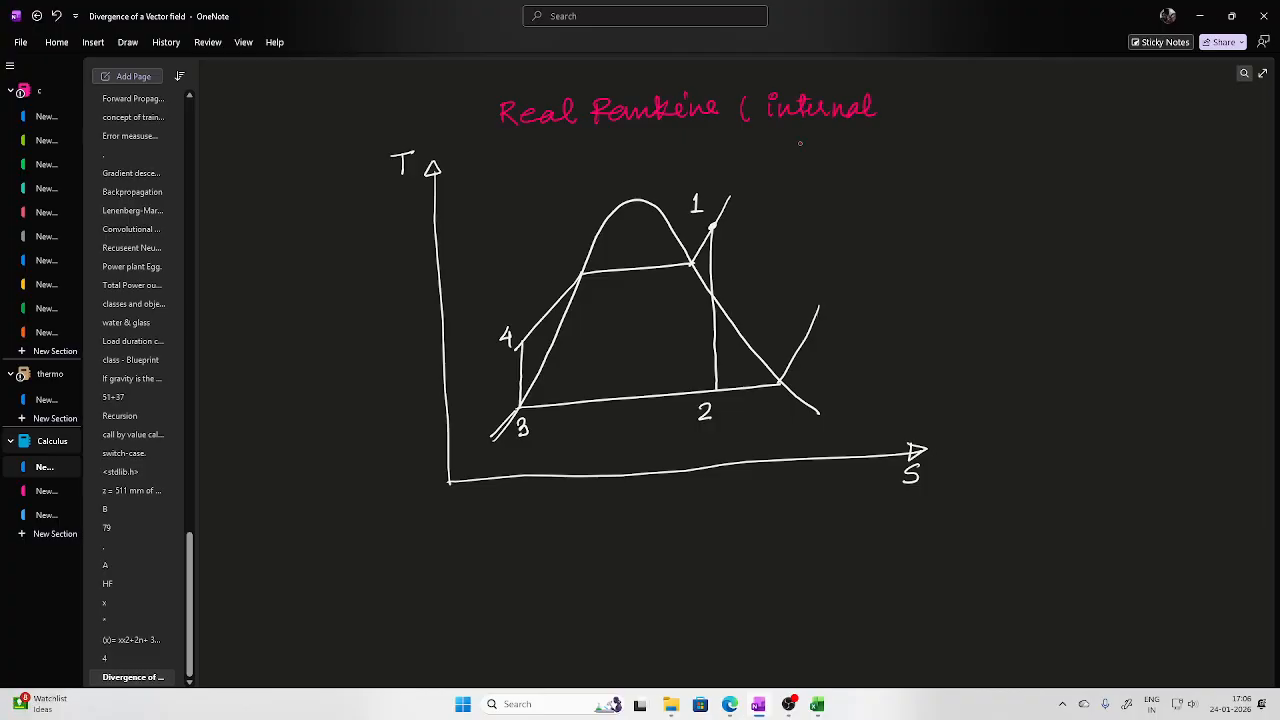
pyautogui.moveTo(797, 140); pyautogui.dragTo(796, 156)
pyautogui.click(895, 125)
pyautogui.moveTo(876, 144); pyautogui.dragTo(964, 148)
pyautogui.moveTo(958, 136)
pyautogui.mouseDown()
pyautogui.moveTo(966, 174)
pyautogui.moveTo(970, 120)
pyautogui.mouseUp()
pyautogui.moveTo(978, 120); pyautogui.dragTo(980, 154)
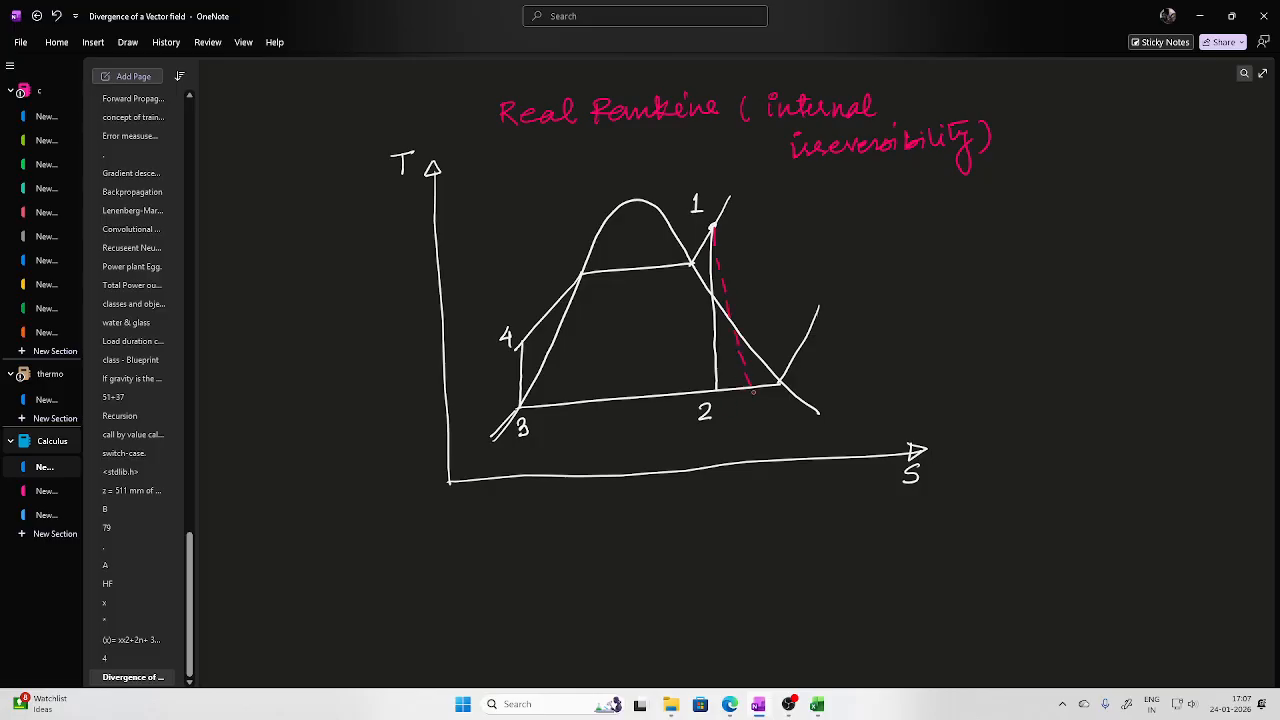
# Add a white "s" after the ideal exit label 2 and write a pink 2 at the end of the dashed expansion line
pyautogui.click(127, 42)
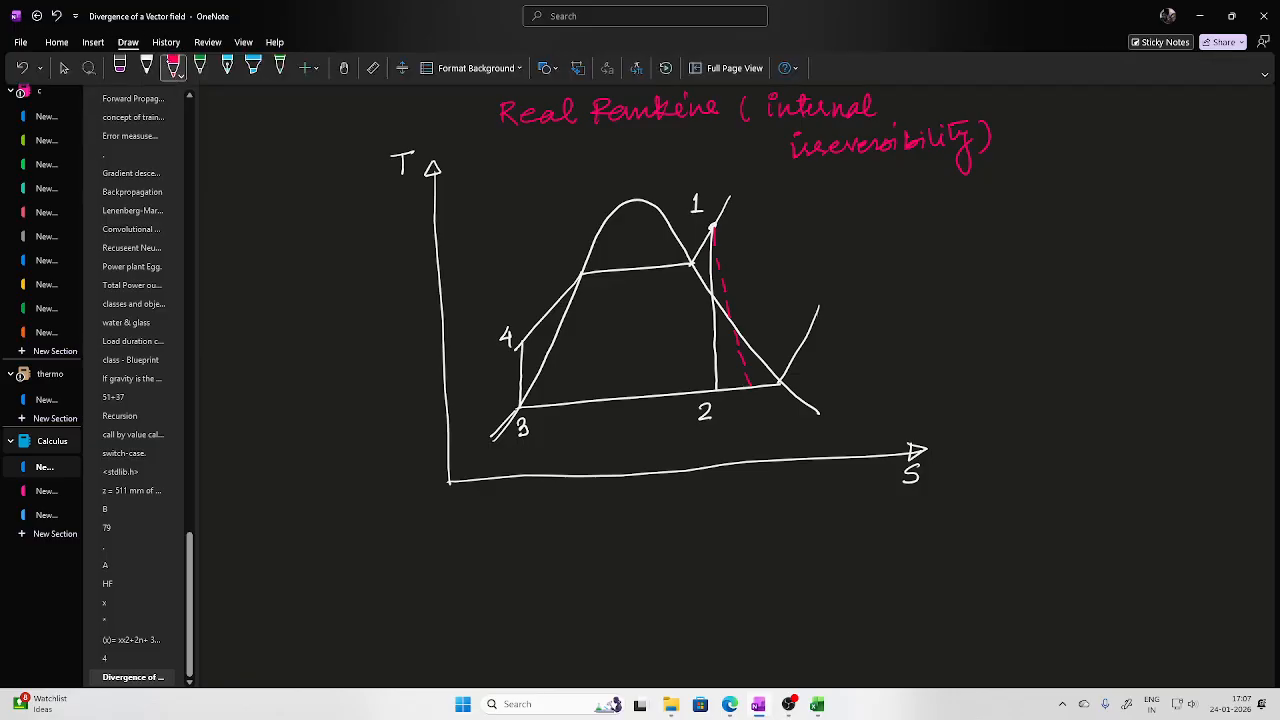
pyautogui.click(147, 67)
pyautogui.moveTo(729, 401); pyautogui.dragTo(726, 406)
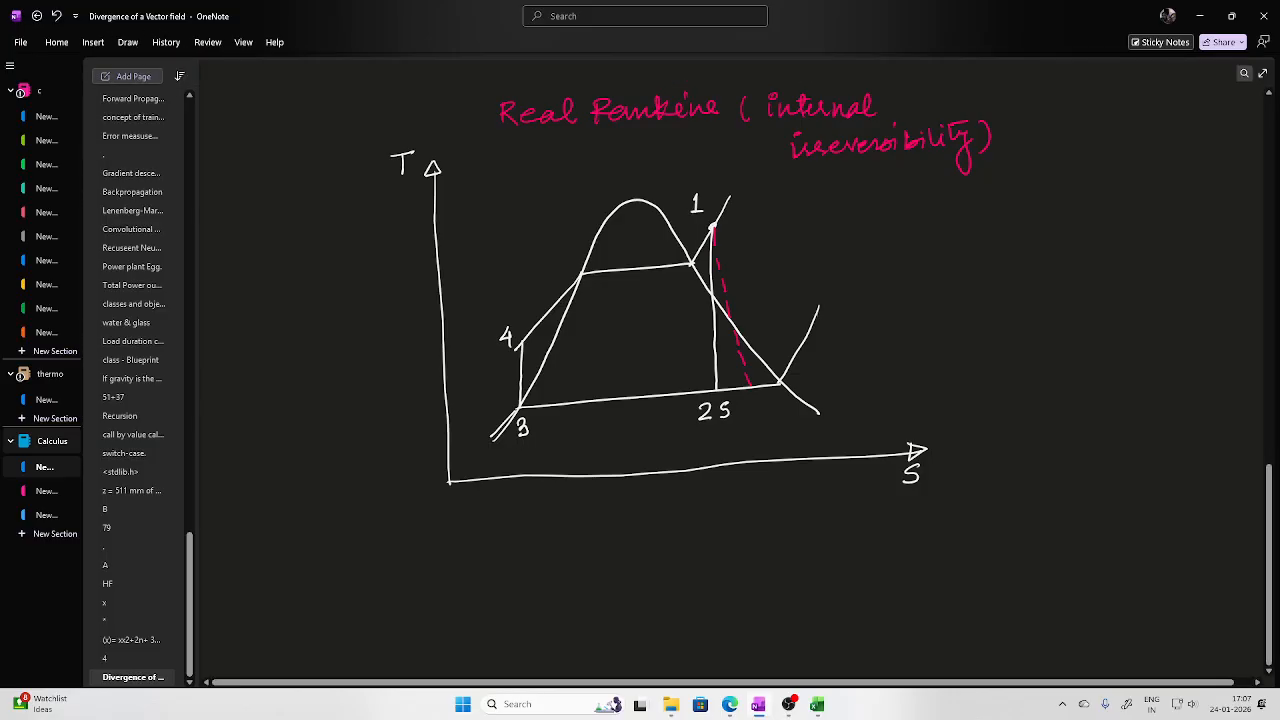
pyautogui.click(127, 42)
pyautogui.click(174, 67)
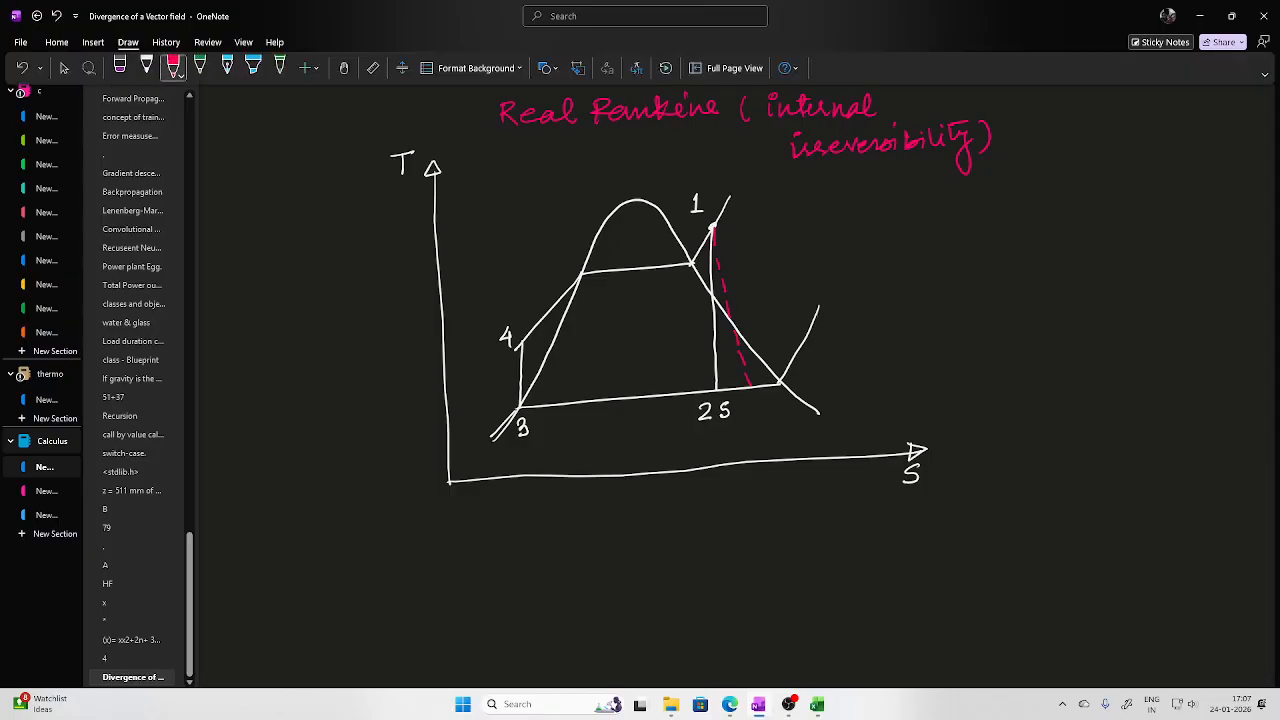
pyautogui.moveTo(754, 397); pyautogui.dragTo(754, 408)
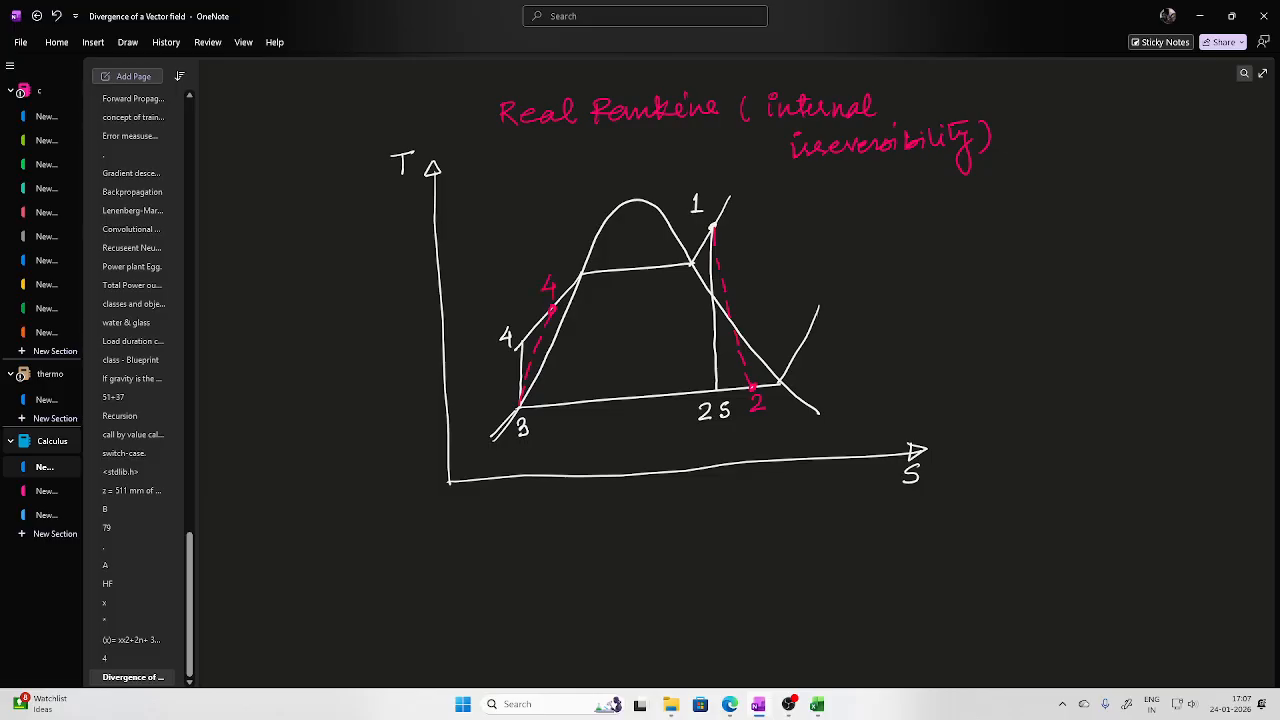
# Add a white "s" after the white label 4 so the ideal pump exit reads 4s
pyautogui.click(127, 42)
pyautogui.click(146, 67)
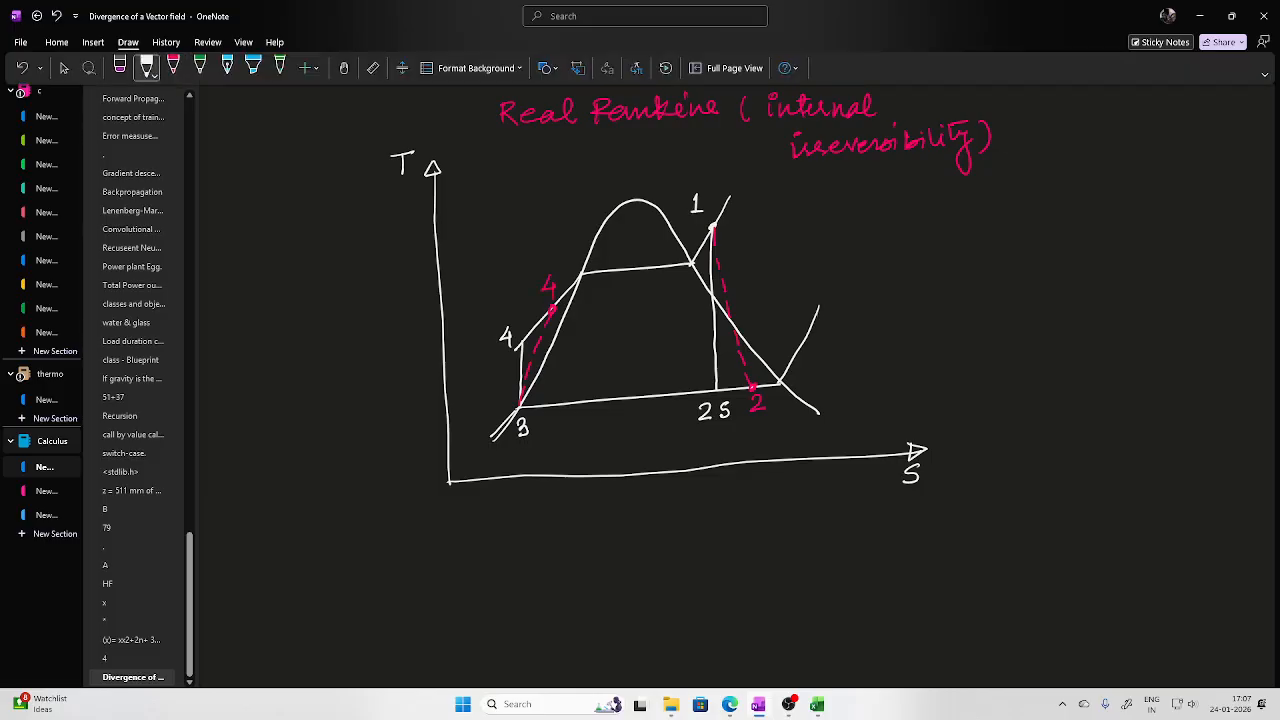
pyautogui.click(517, 325)
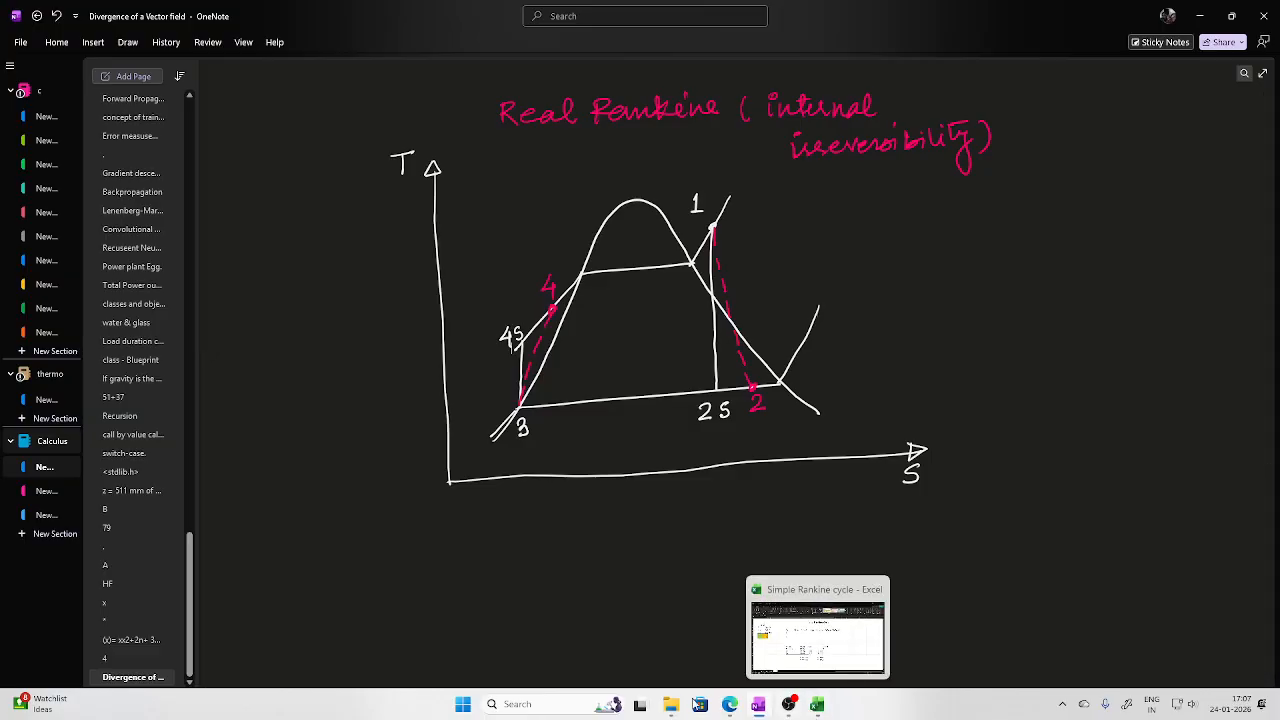
# Capture a rectangular screen snip of the complete T-S diagram, including its axes and state labels
pyautogui.click(574, 703)
pyautogui.write('s')
pyautogui.click(566, 202)
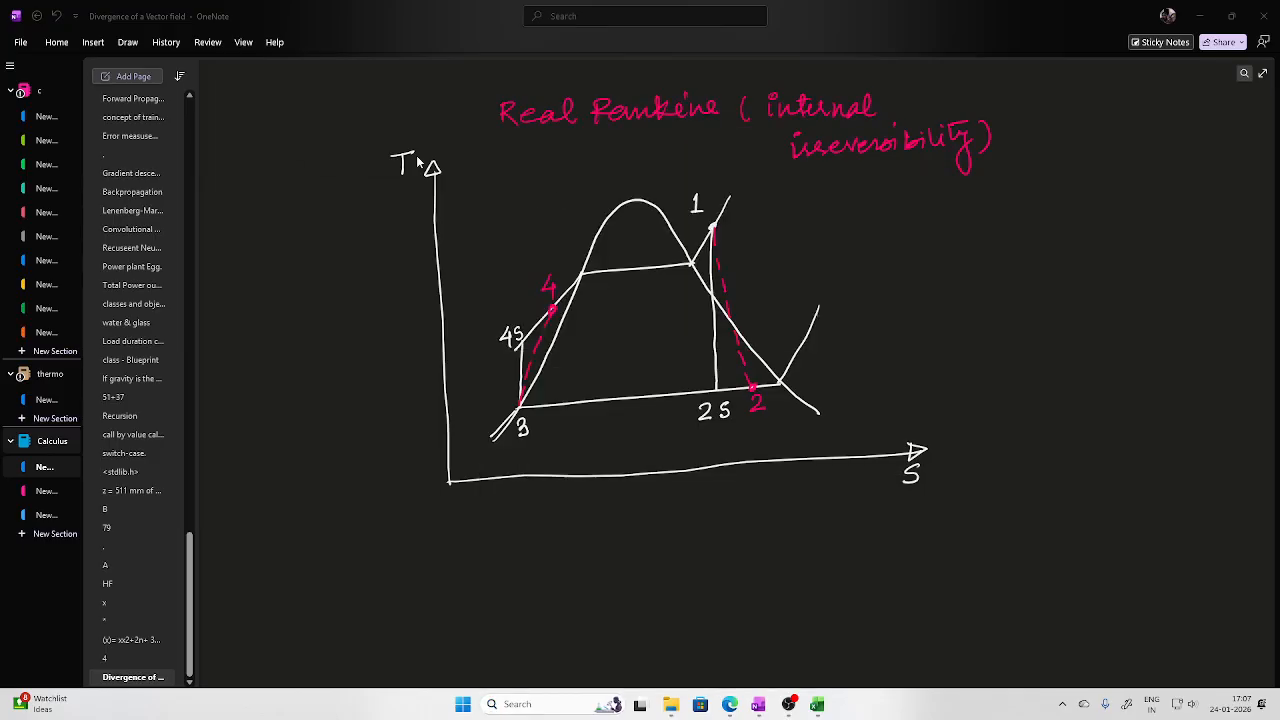
pyautogui.click(335, 36)
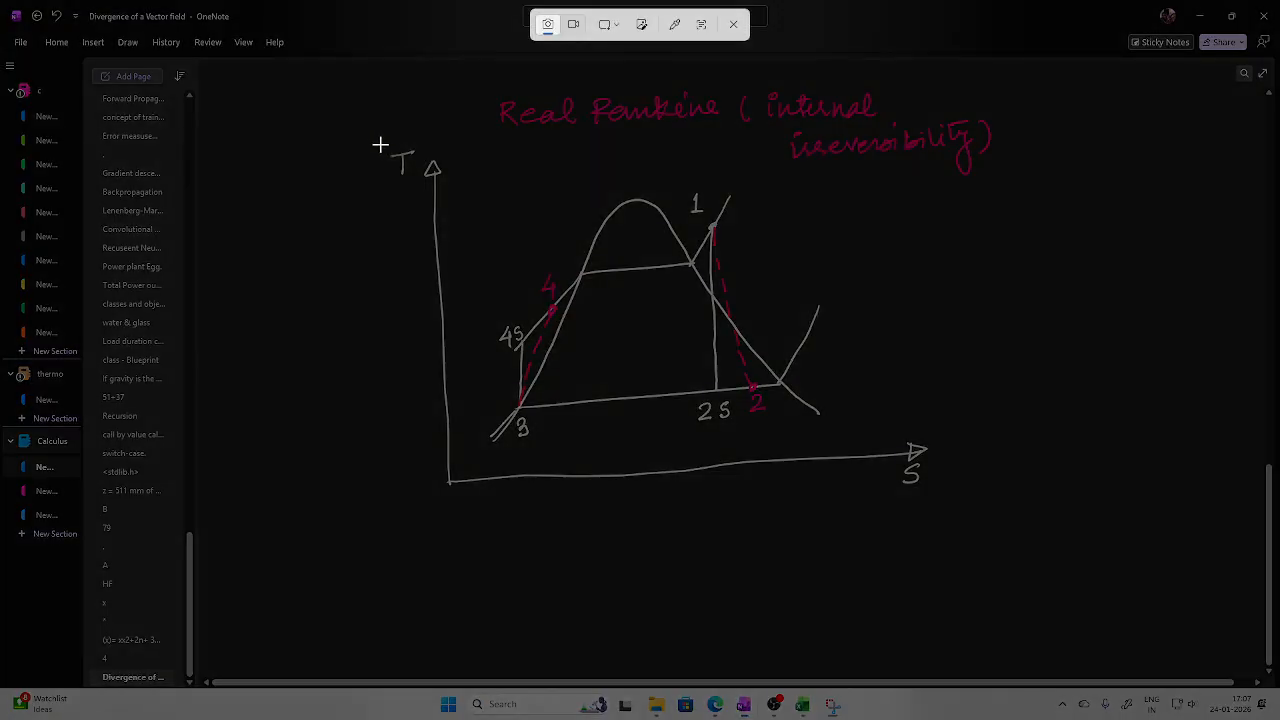
pyautogui.moveTo(377, 142); pyautogui.dragTo(964, 506)
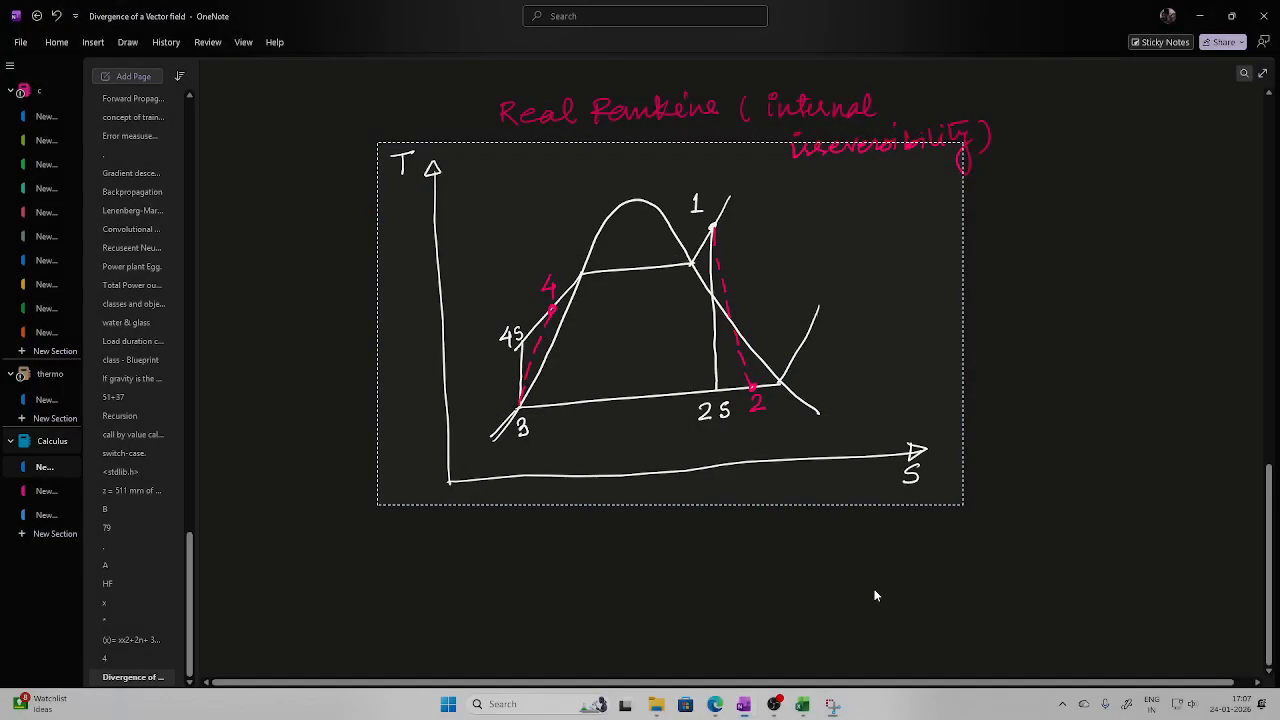
# Switch to the Simple Rankine cycle workbook in Excel, paste the diagram, and shrink and place it beside the work and heat results
pyautogui.click(803, 704)
pyautogui.click(1038, 345)
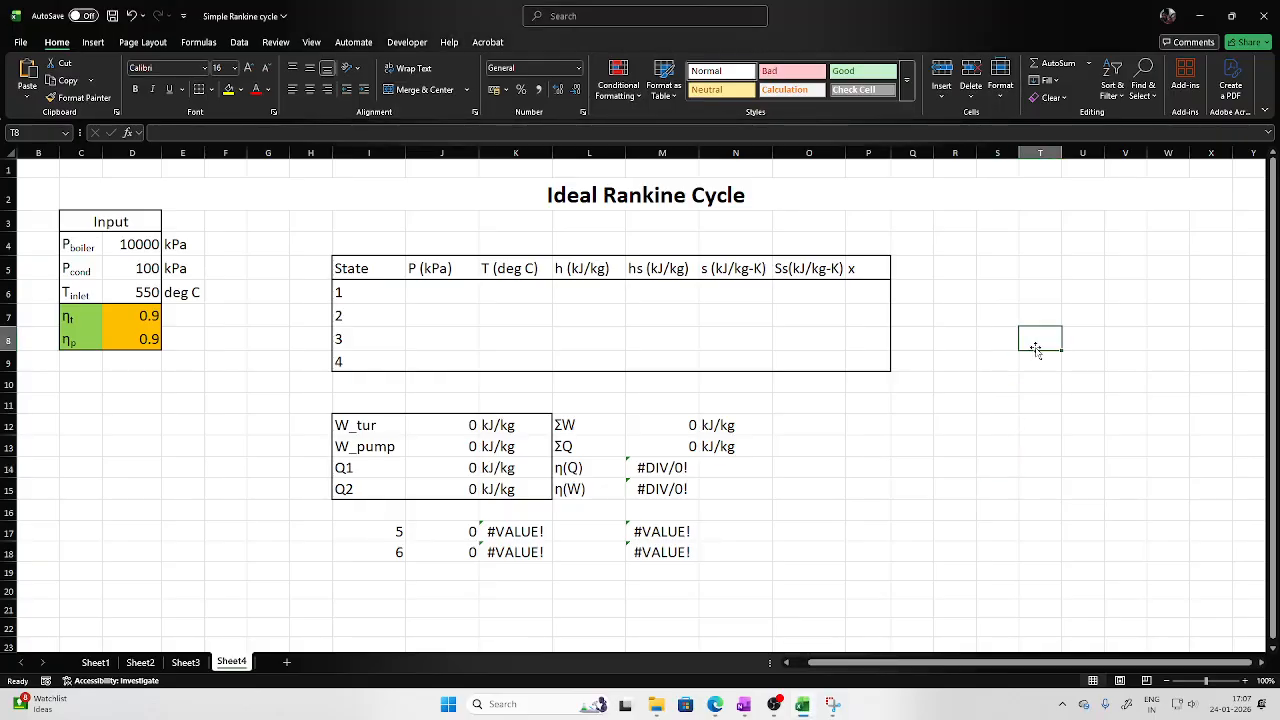
pyautogui.hotkey('ctrl', 'v')
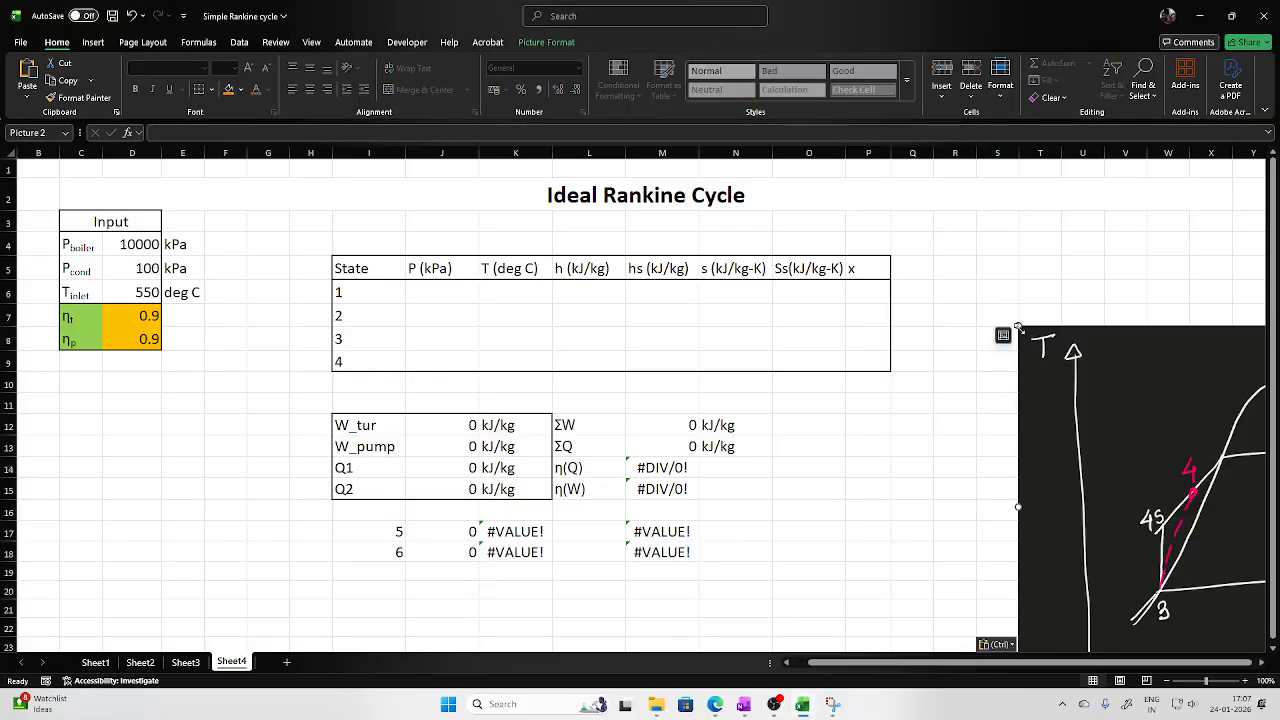
pyautogui.moveTo(1018, 326); pyautogui.dragTo(1150, 408)
pyautogui.moveTo(1151, 516); pyautogui.dragTo(861, 522)
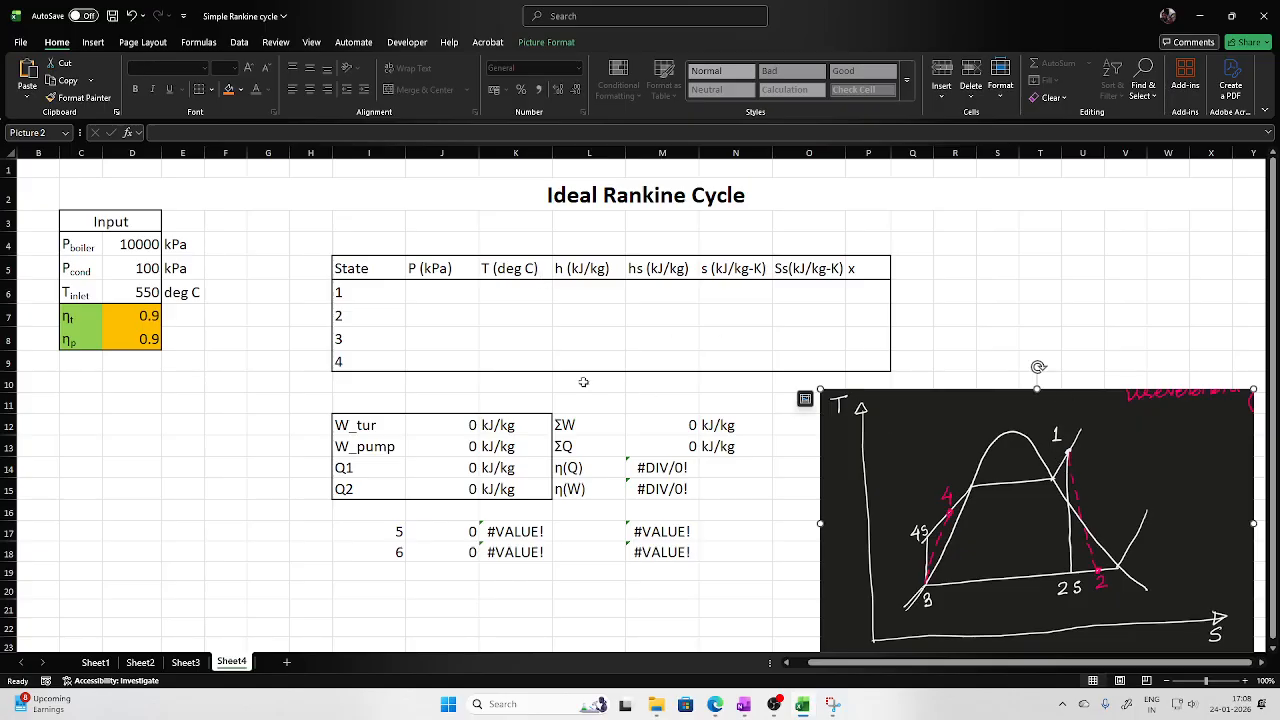
# Link state 1's pressure in J6 to the boiler pressure in D4 and its temperature in K6 to the inlet temperature in D6
pyautogui.click(427, 297)
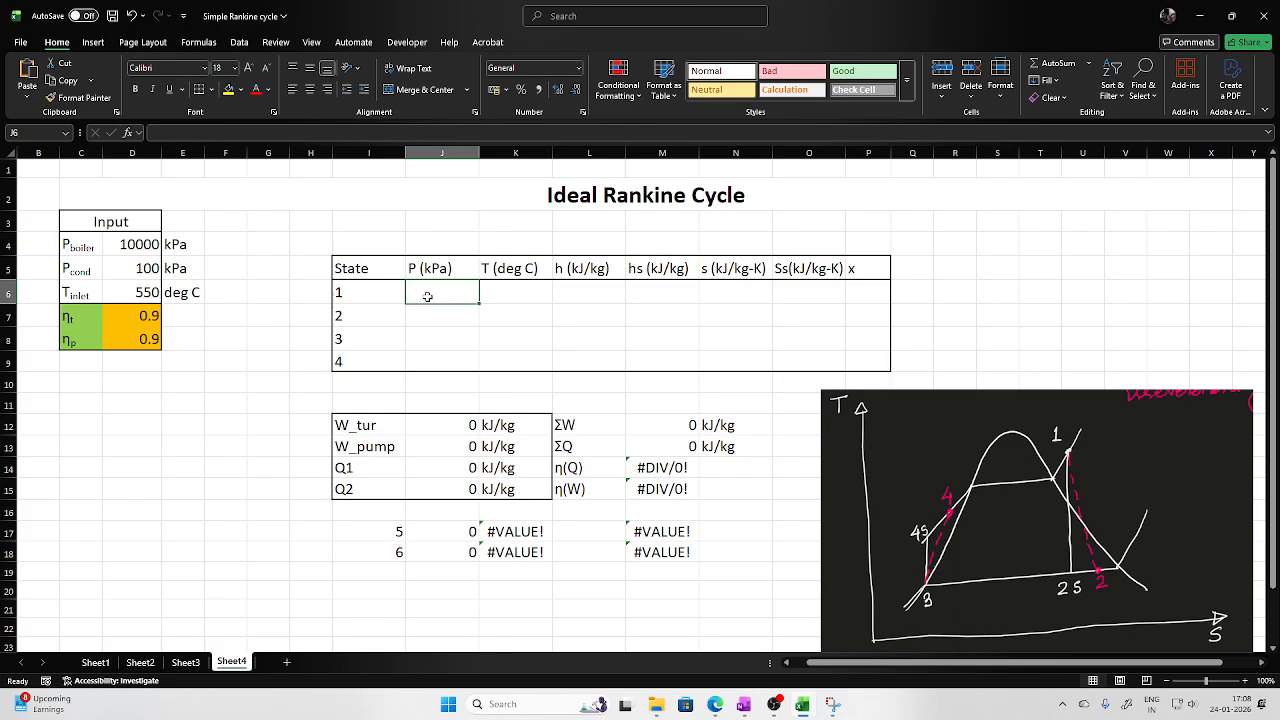
pyautogui.write('=')
pyautogui.click(138, 245)
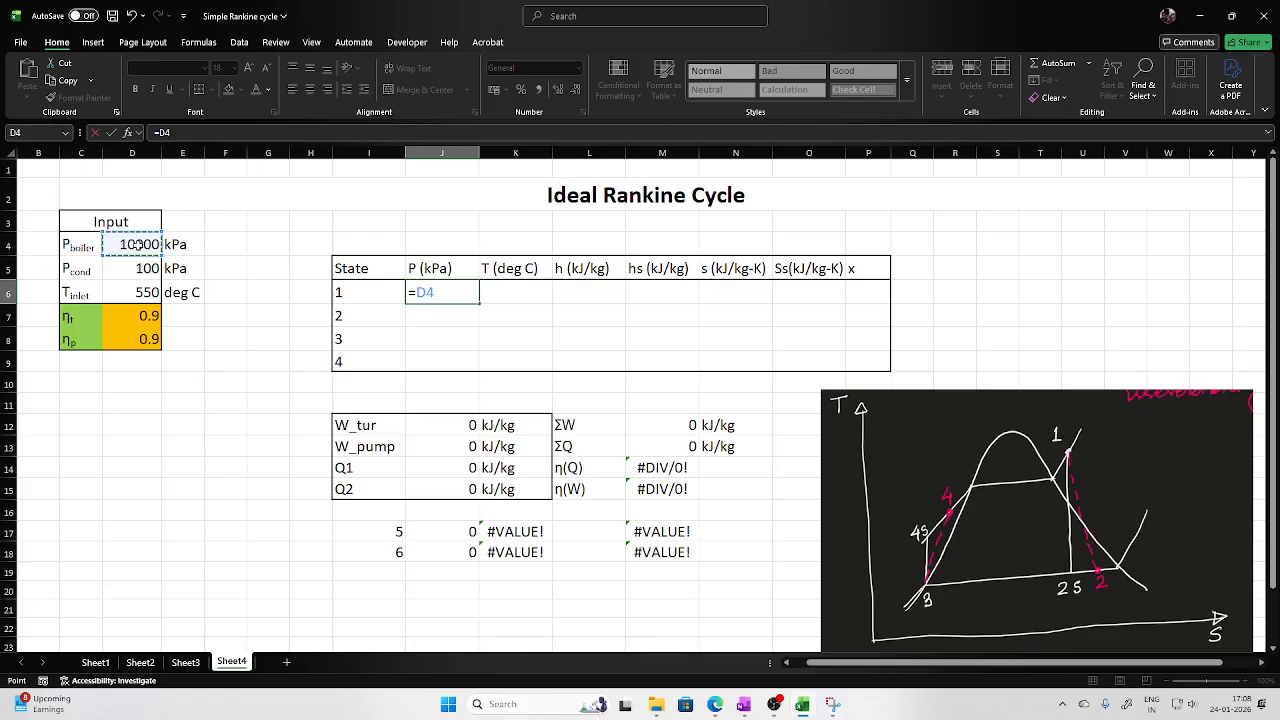
pyautogui.press('Return')
pyautogui.click(512, 291)
pyautogui.write('=')
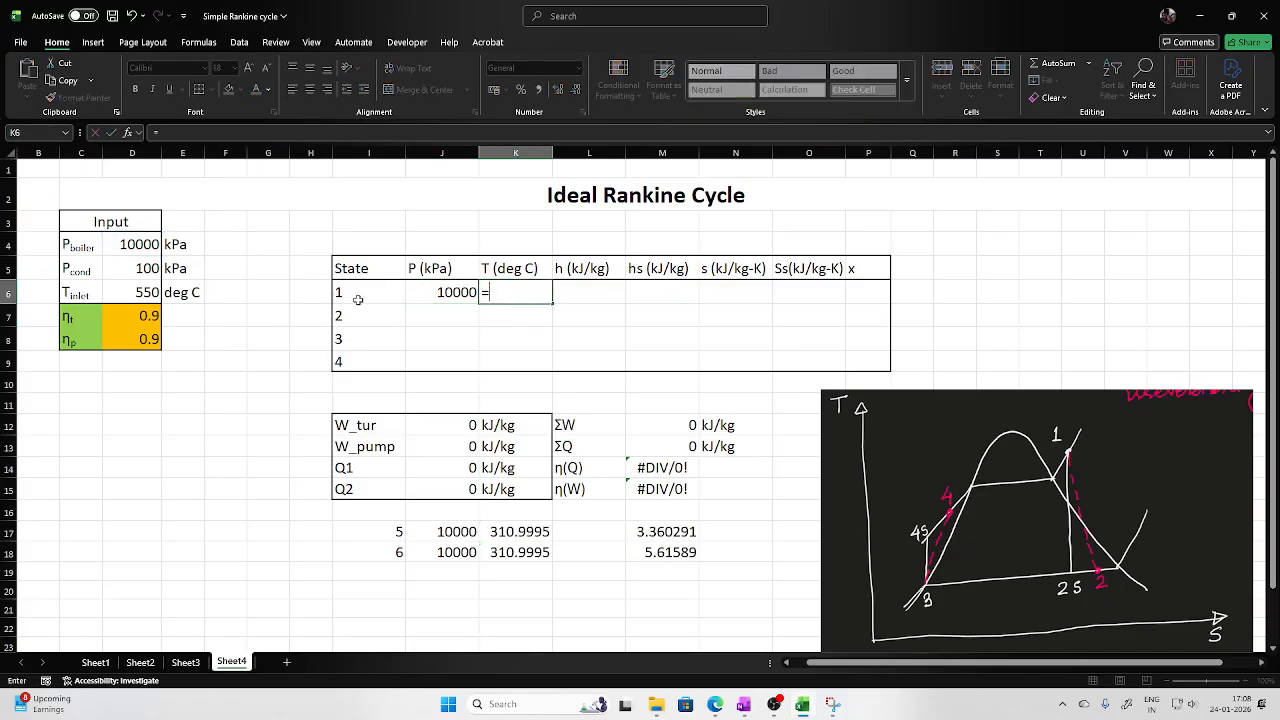
pyautogui.click(147, 292)
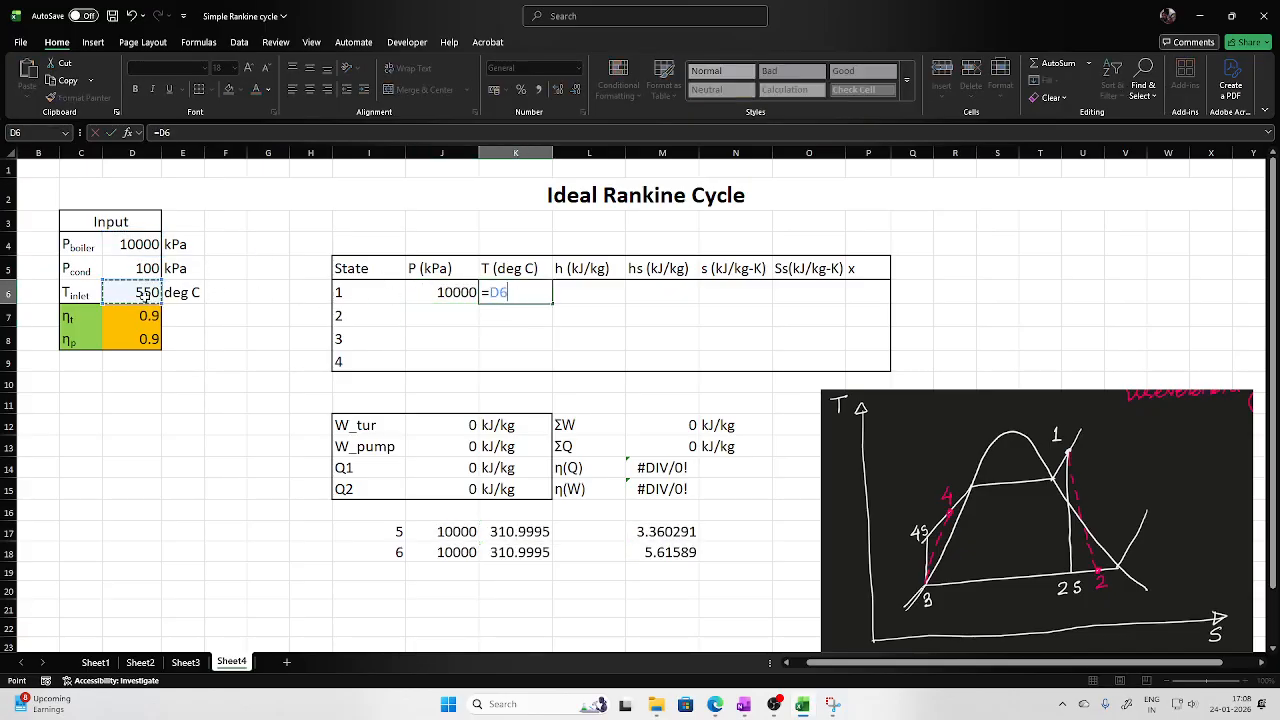
pyautogui.press('Return')
# Calculate state 1's enthalpy in L6 with the h_pT_H2O function, using pressure J6 and temperature K6
pyautogui.click(580, 292)
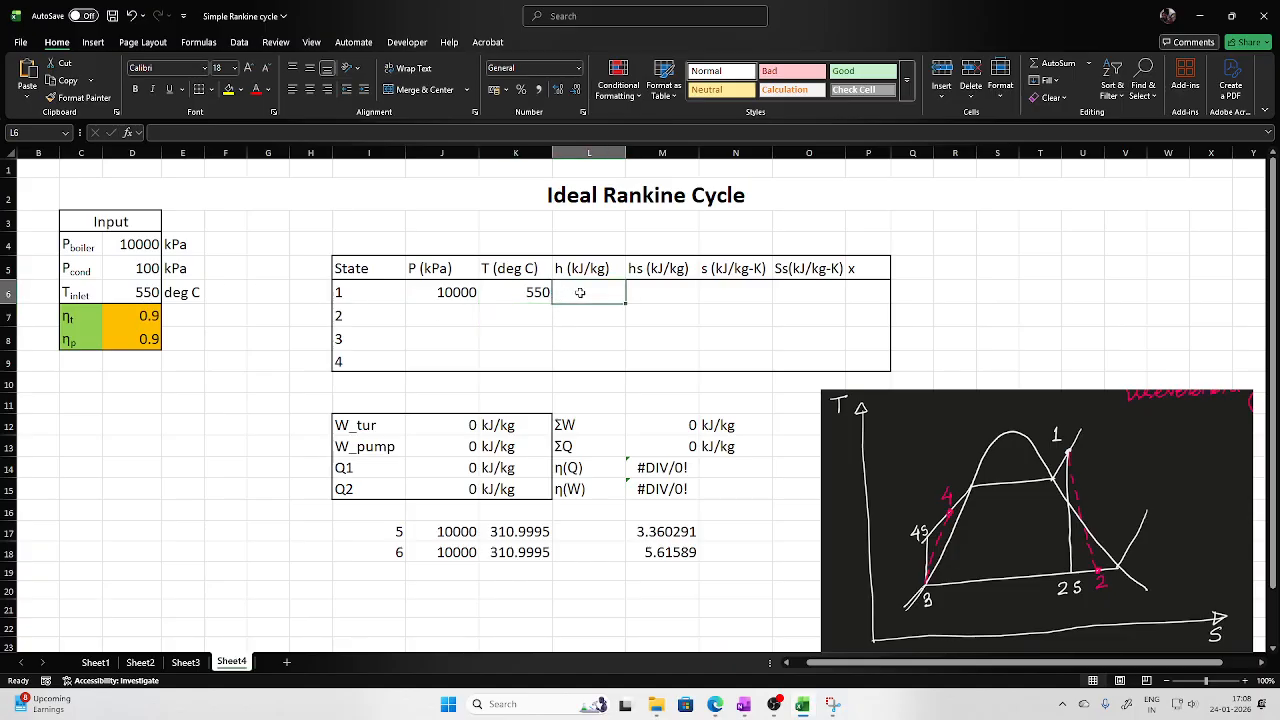
pyautogui.write('=h')
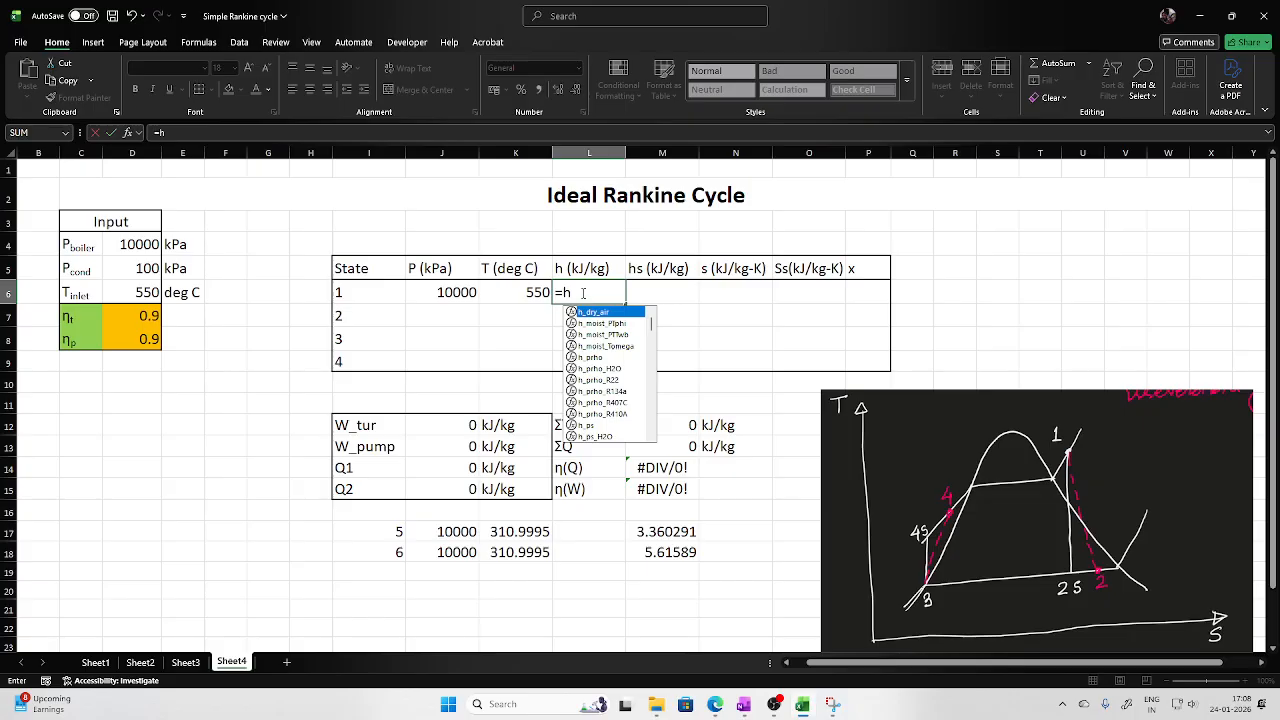
pyautogui.write('_pt')
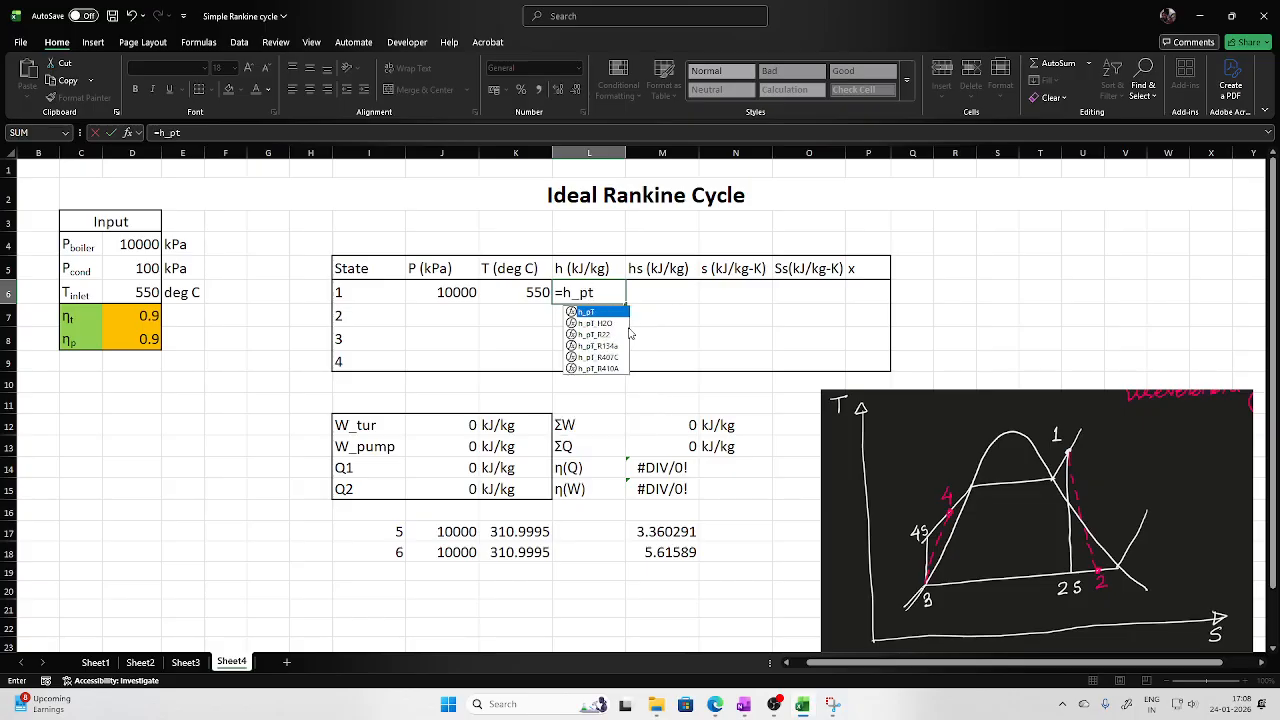
pyautogui.doubleClick(598, 323)
pyautogui.click(463, 293)
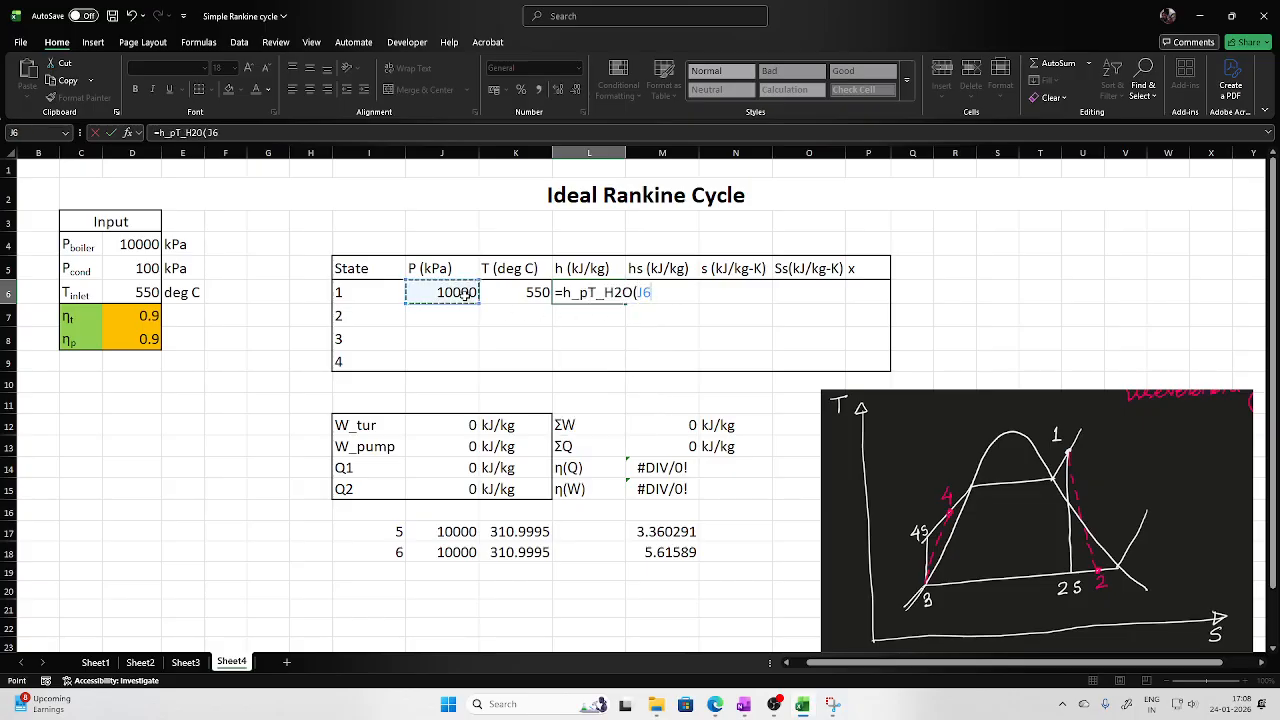
pyautogui.write(',')
pyautogui.click(535, 292)
pyautogui.press('Return')
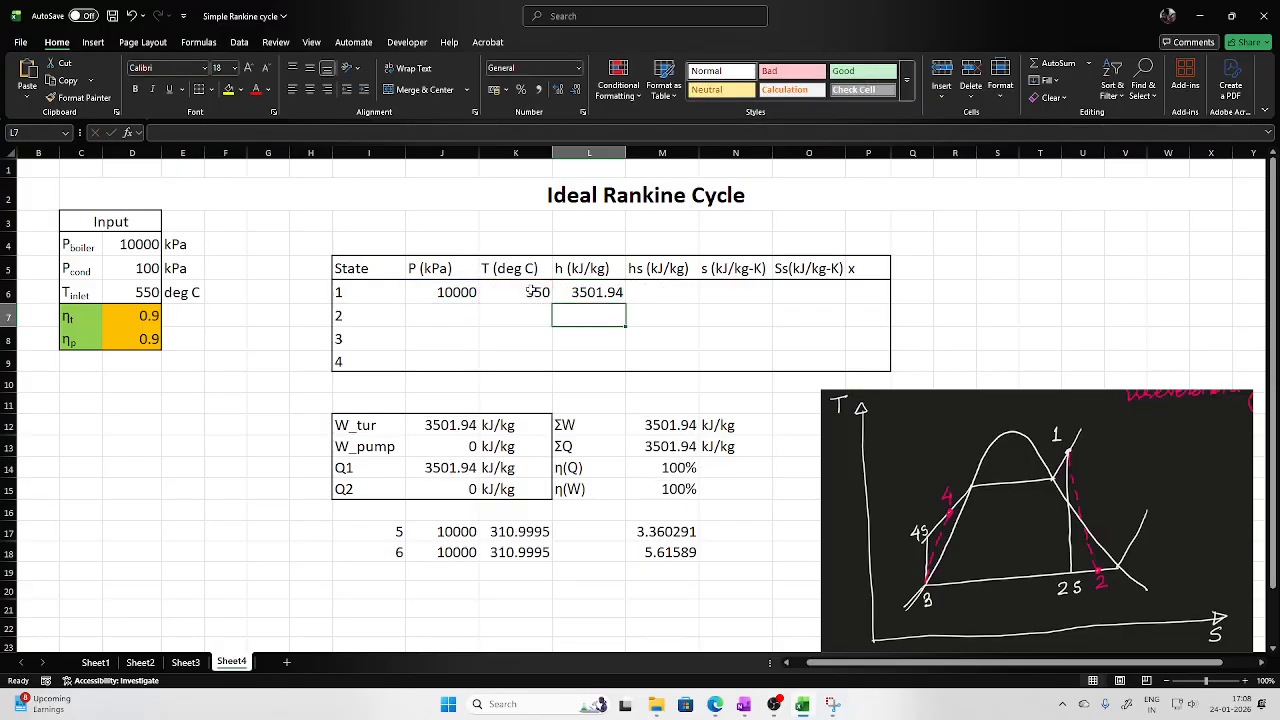
# Calculate state 1's entropy in N6 with the formula =s_pT_H2O(J6,K6)
pyautogui.click(675, 292)
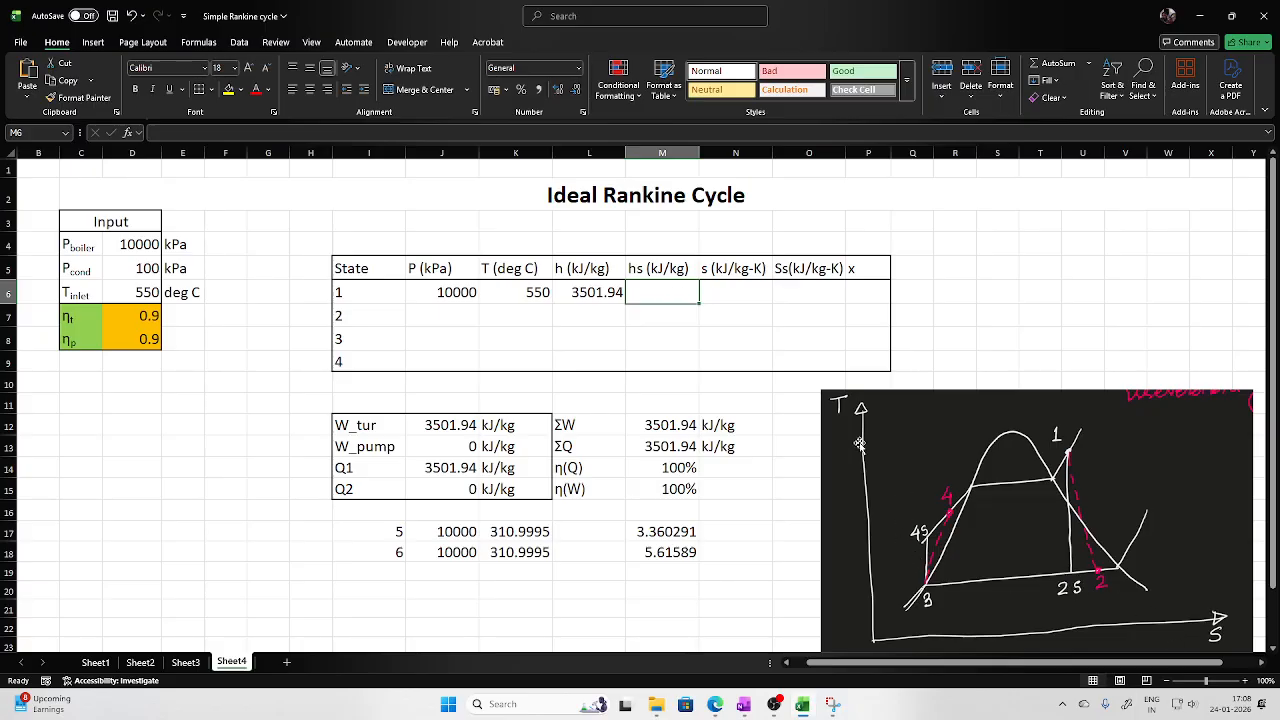
pyautogui.click(742, 294)
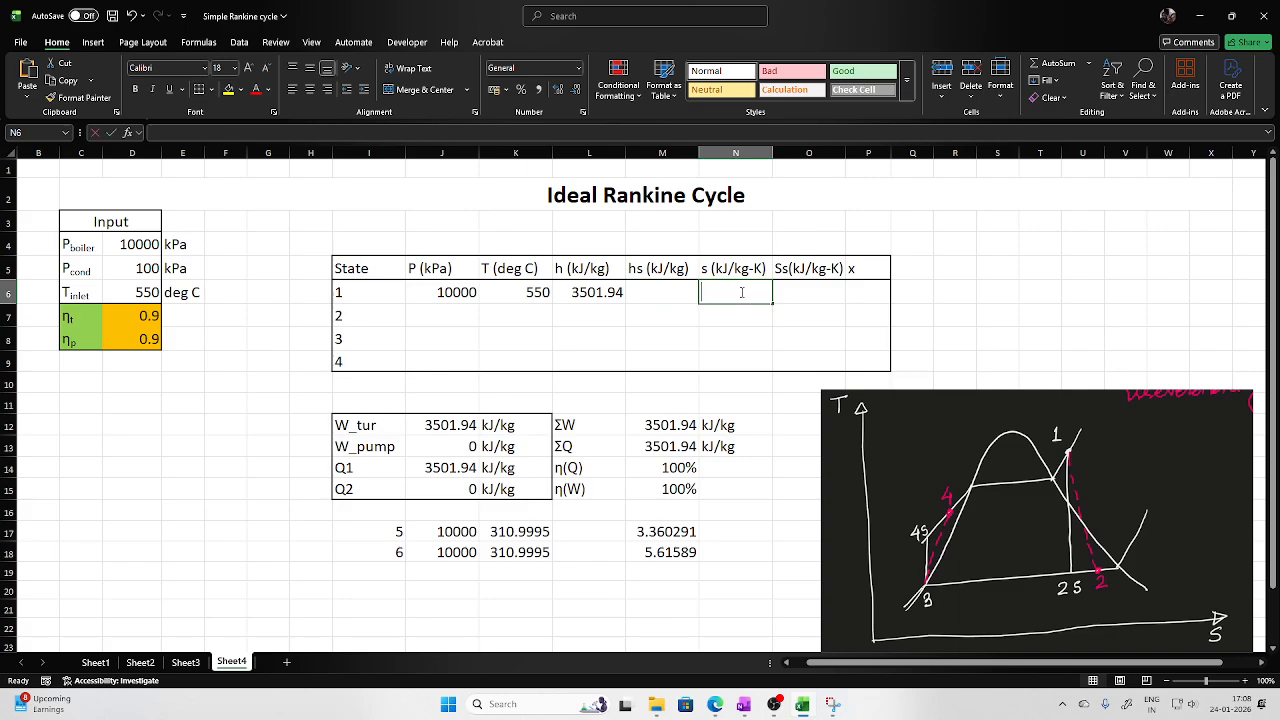
pyautogui.write('=s')
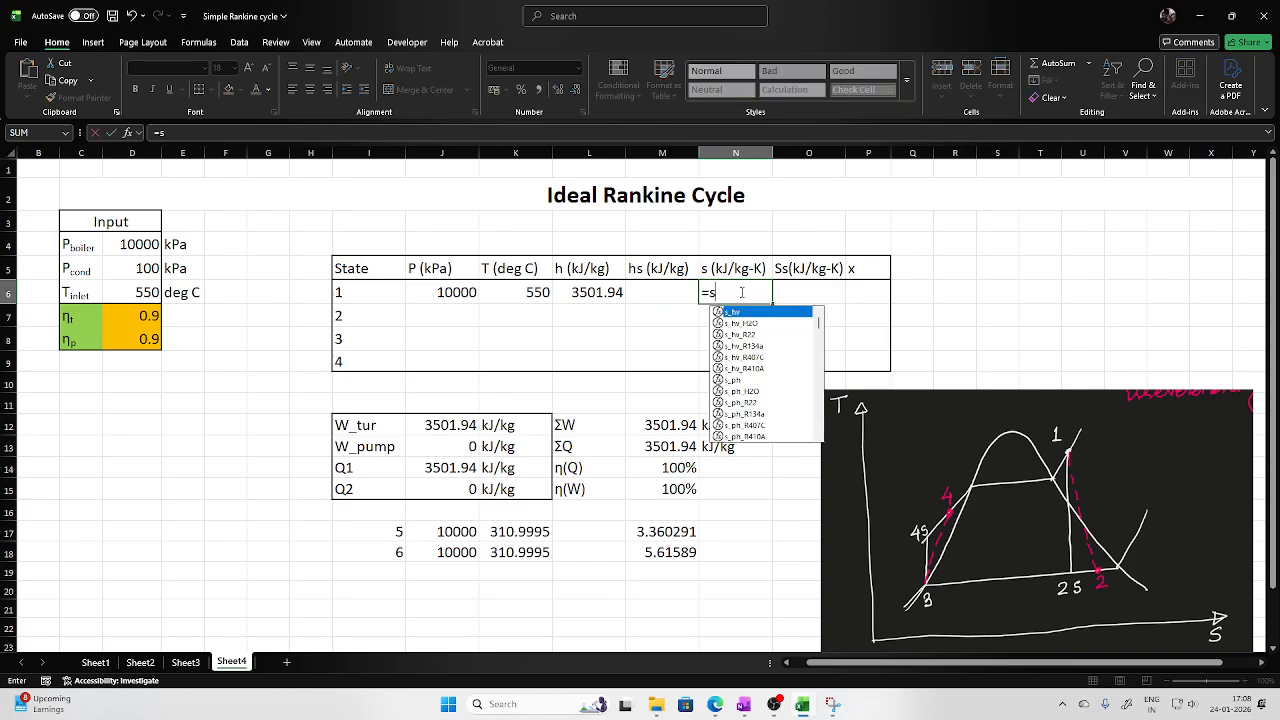
pyautogui.write('_pT')
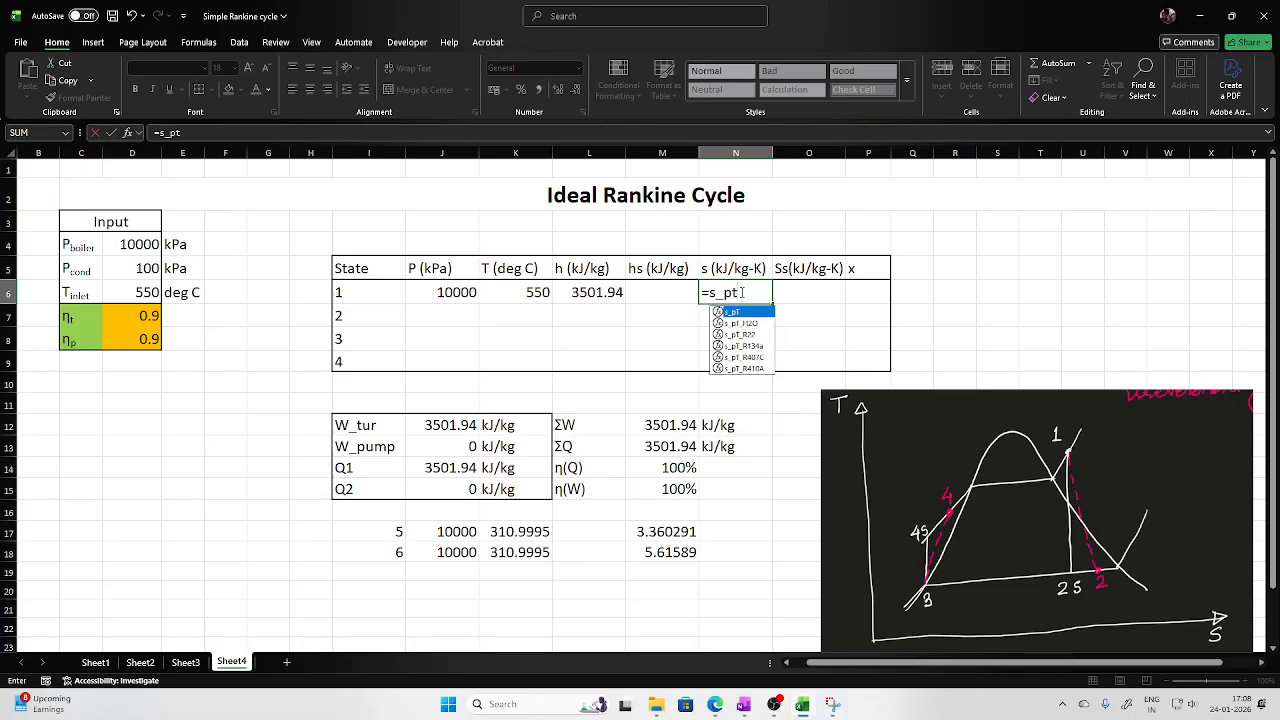
pyautogui.doubleClick(731, 323)
pyautogui.click(452, 293)
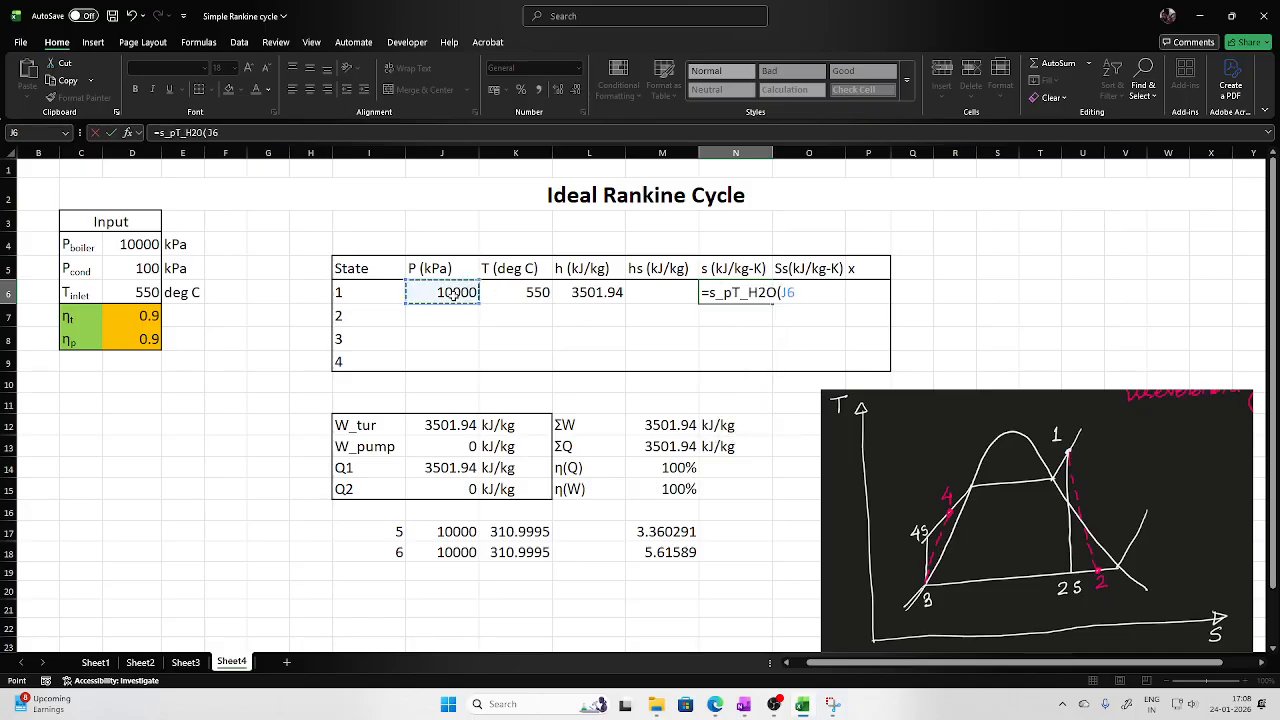
pyautogui.write(',')
pyautogui.click(531, 292)
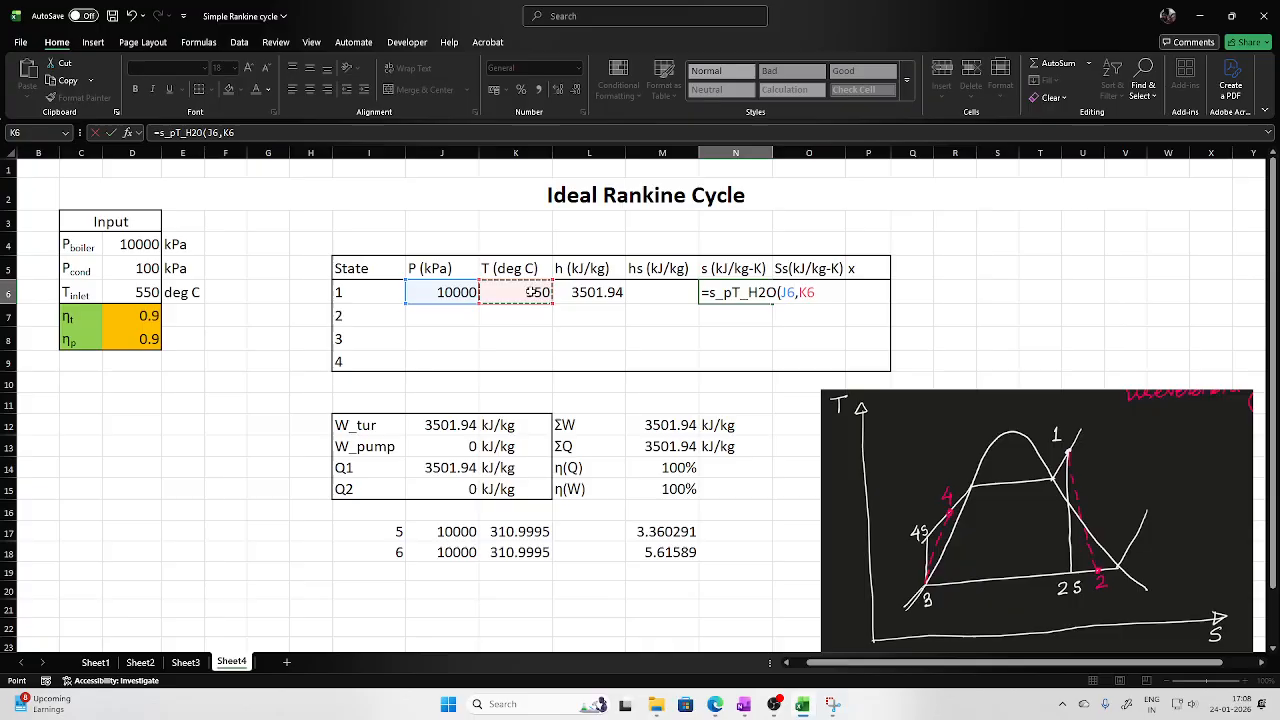
pyautogui.write(')')
pyautogui.press('Return')
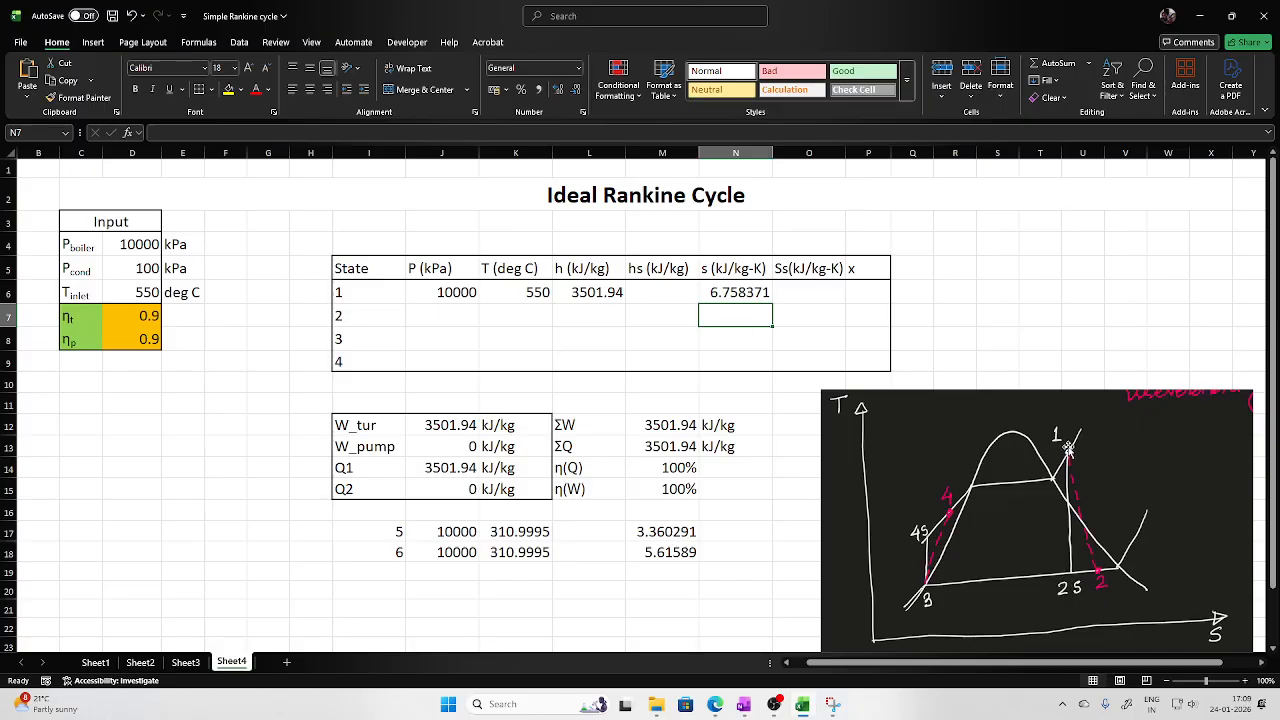
# Set state 2's isentropic entropy Ss in O7 equal to state 1's entropy with =N6
pyautogui.click(806, 313)
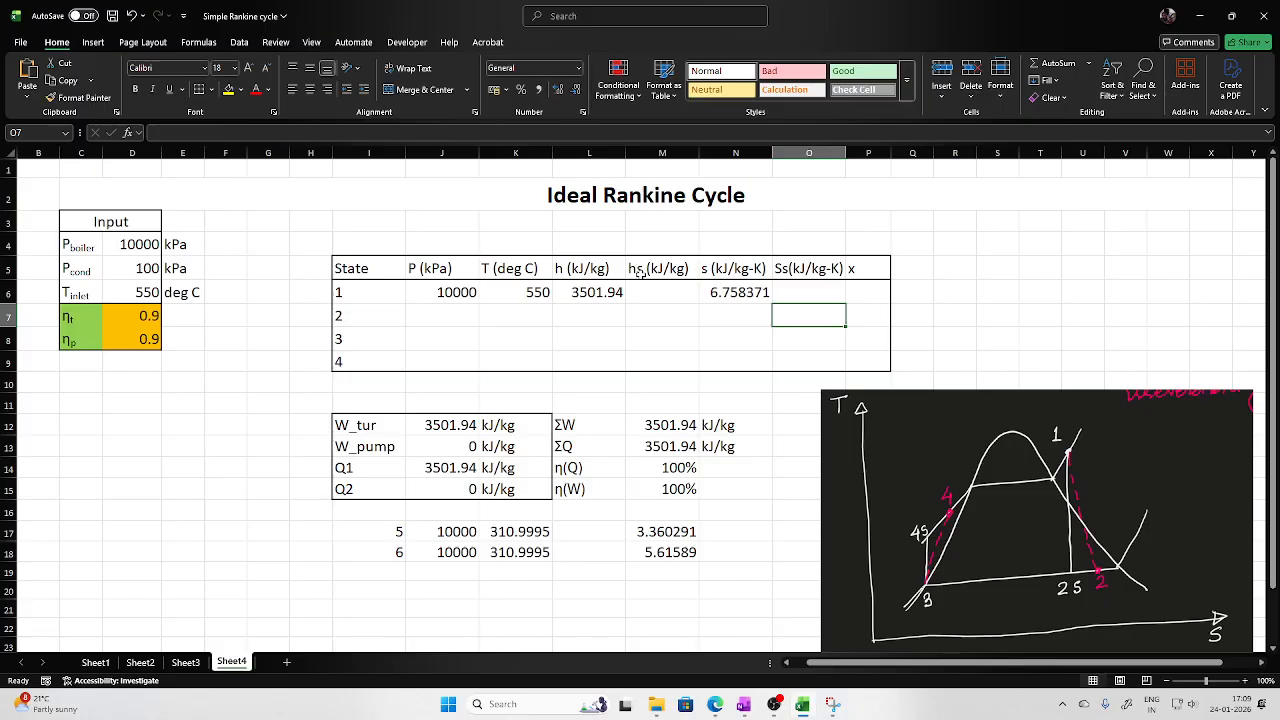
pyautogui.write('=')
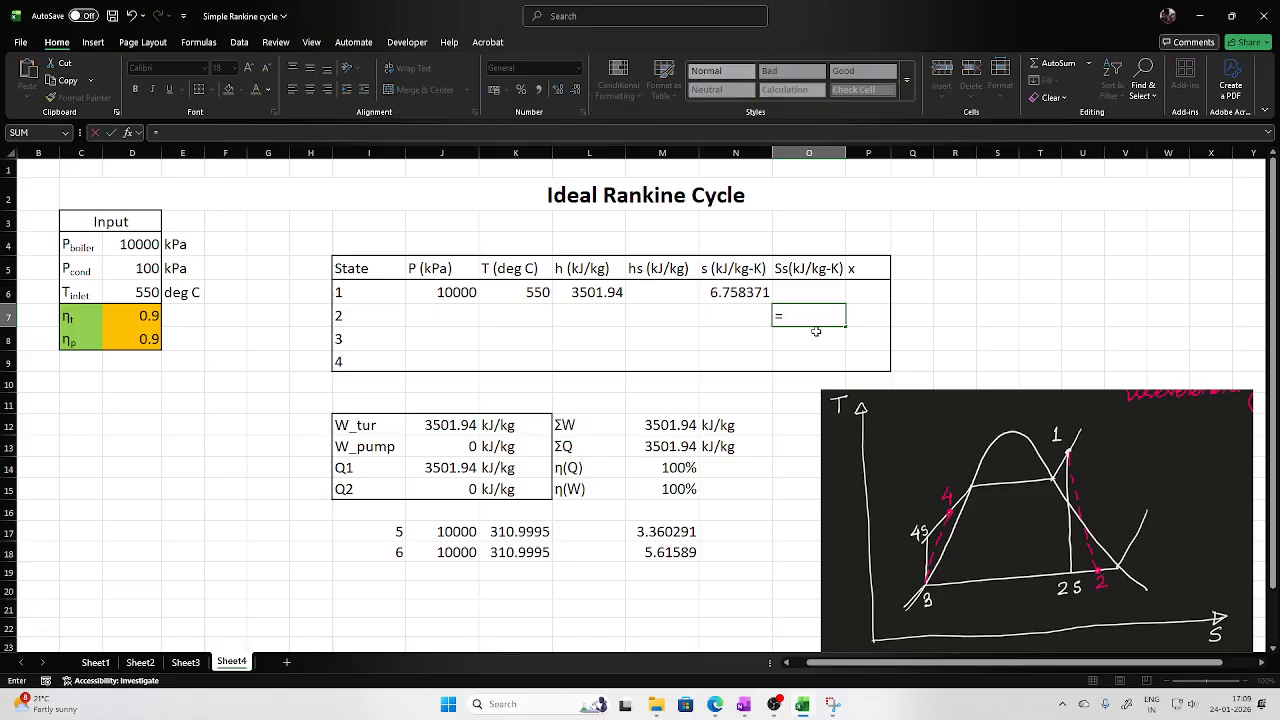
pyautogui.click(752, 292)
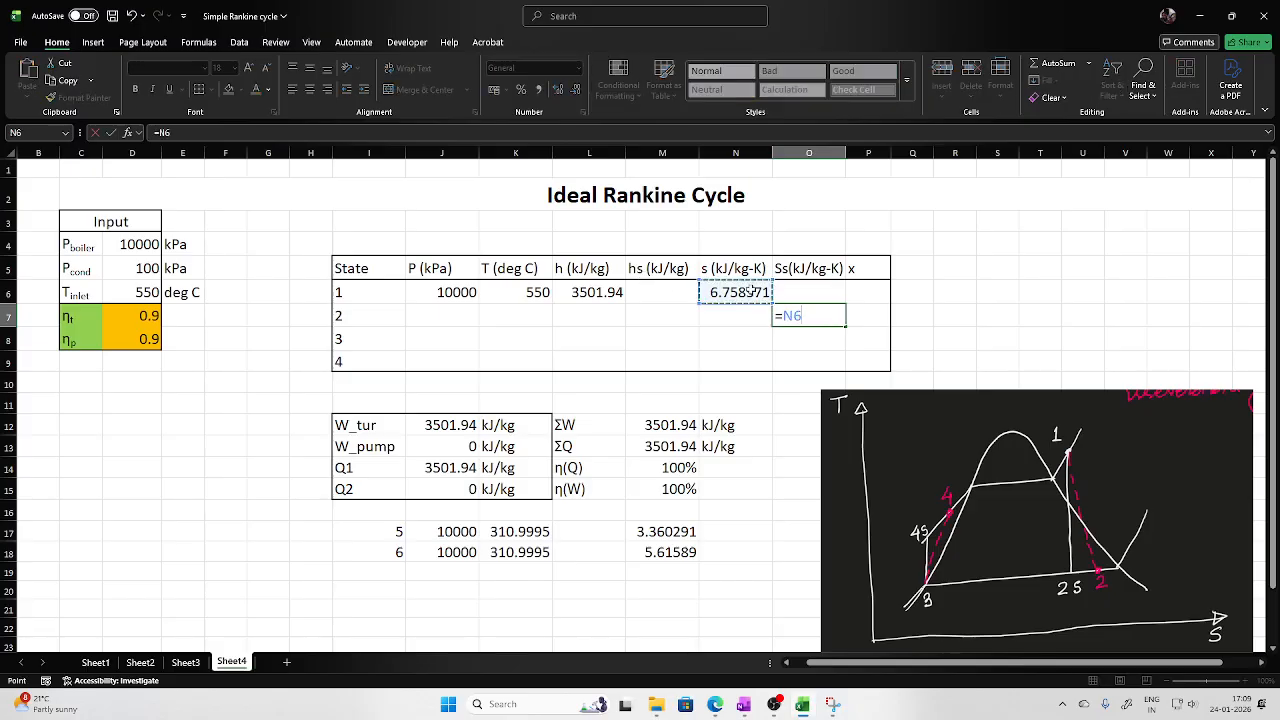
pyautogui.press('Return')
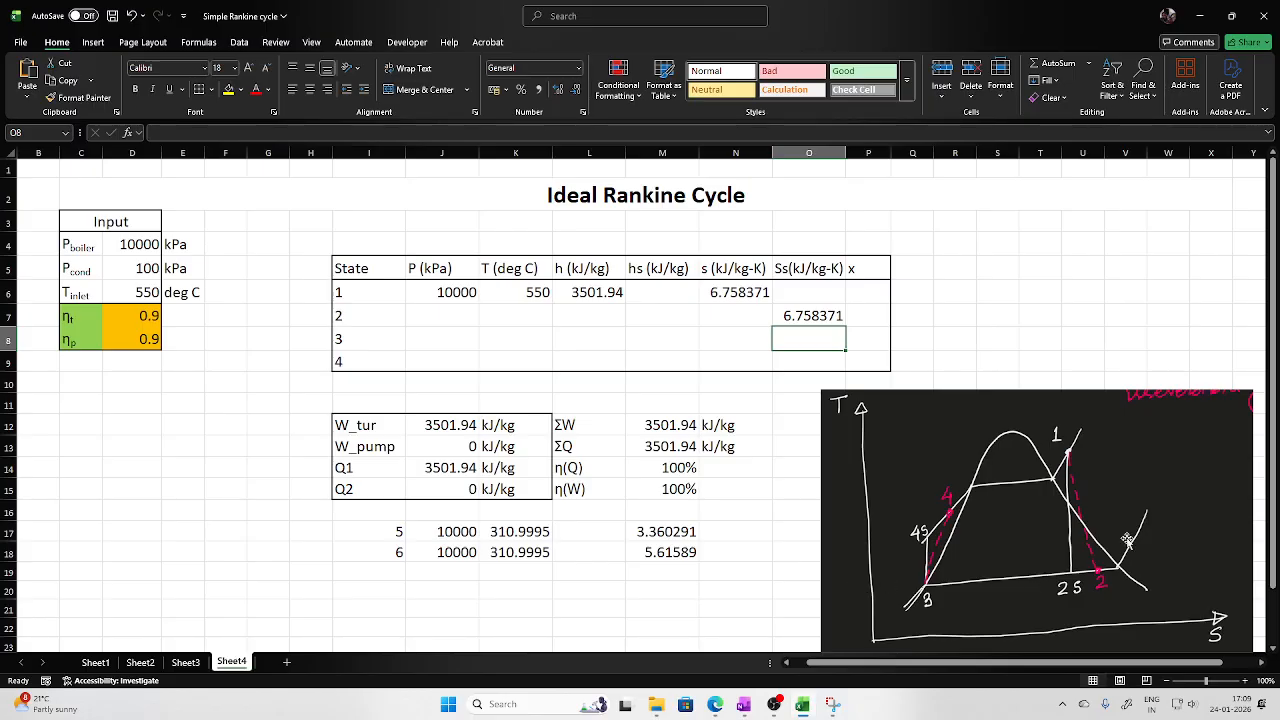
# Link state 2's pressure in J7 to the condenser pressure in D5
pyautogui.click(444, 316)
pyautogui.write('=')
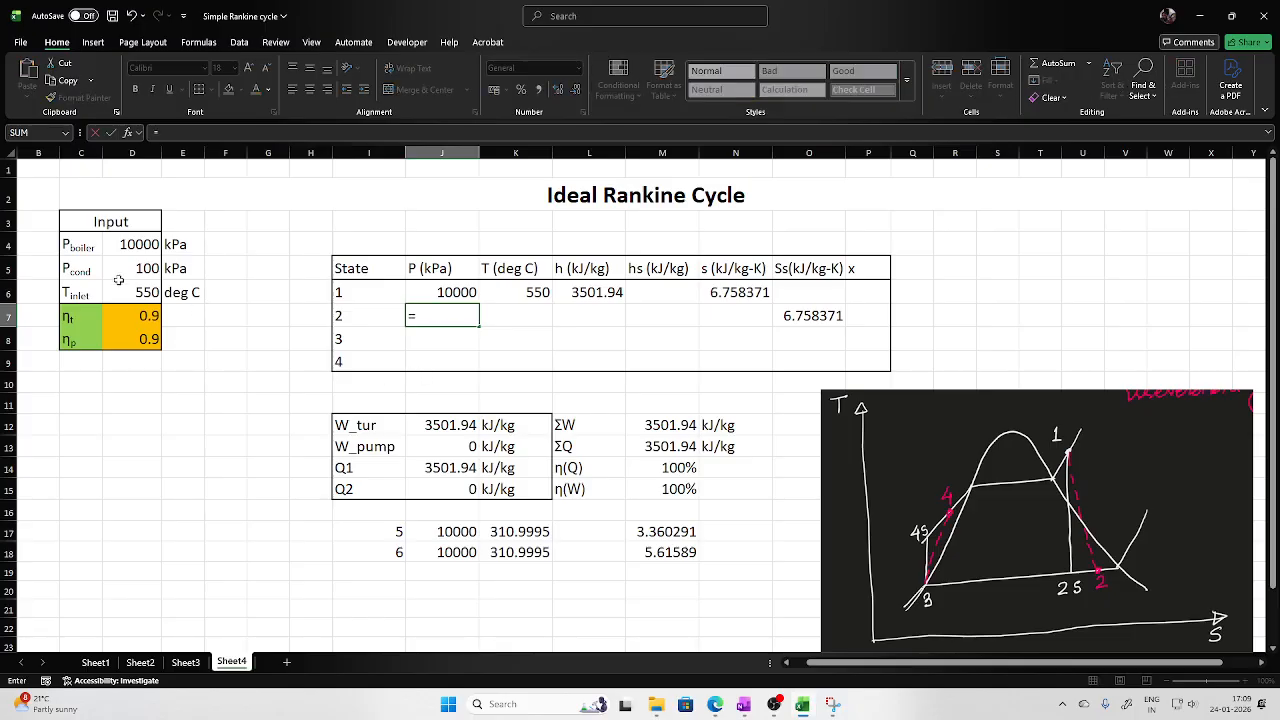
pyautogui.click(125, 270)
pyautogui.press('Return')
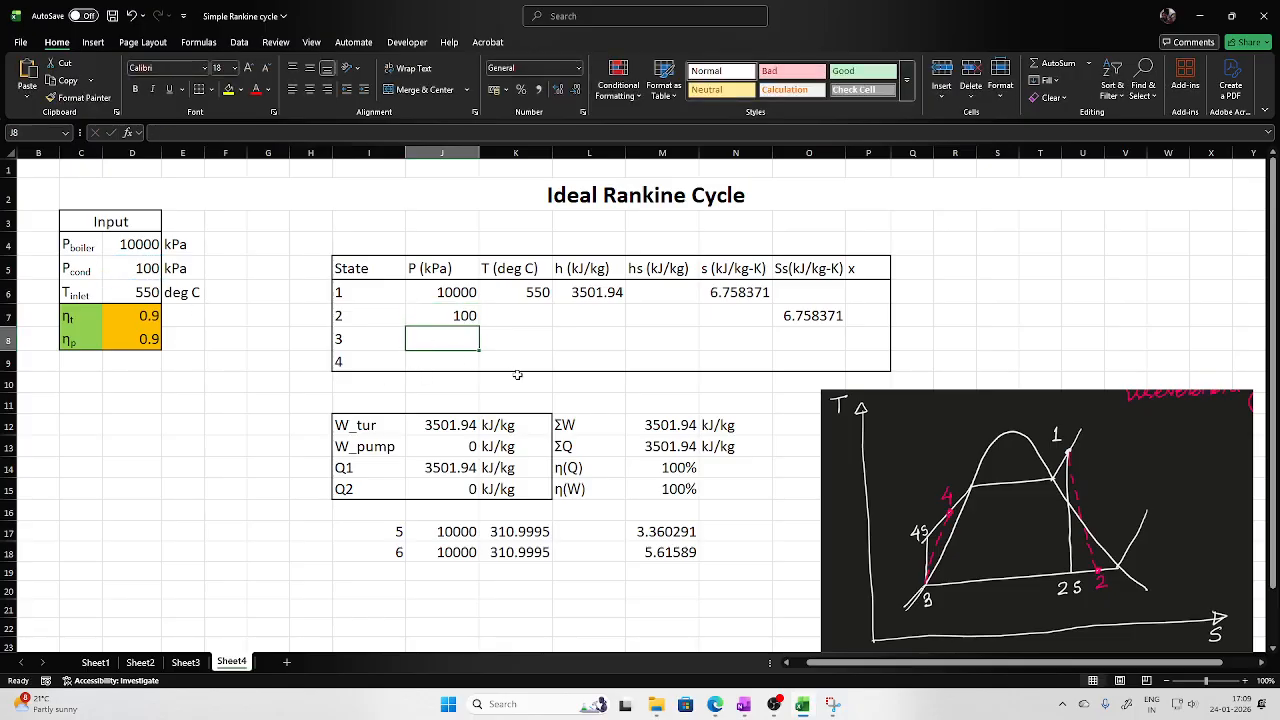
# Calculate state 2's isentropic enthalpy hs in M7 with the formula =h_ps_H2O(J7,O7)
pyautogui.click(658, 316)
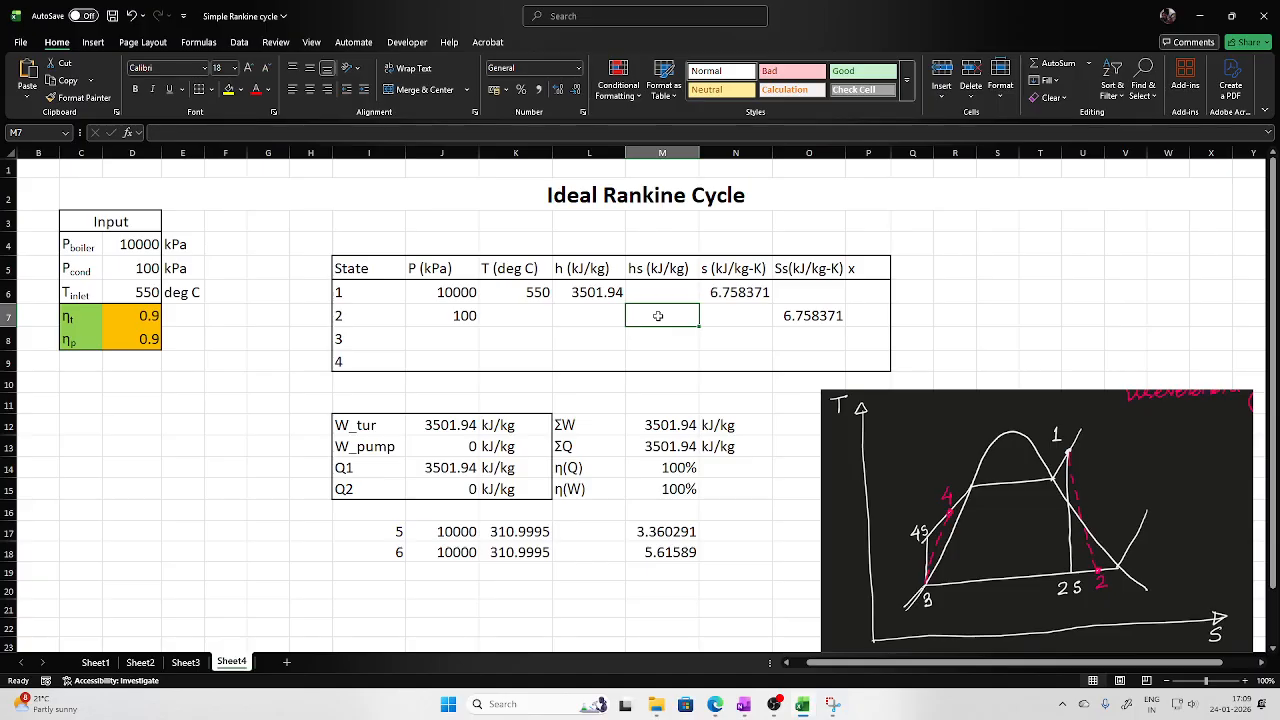
pyautogui.write('=h_')
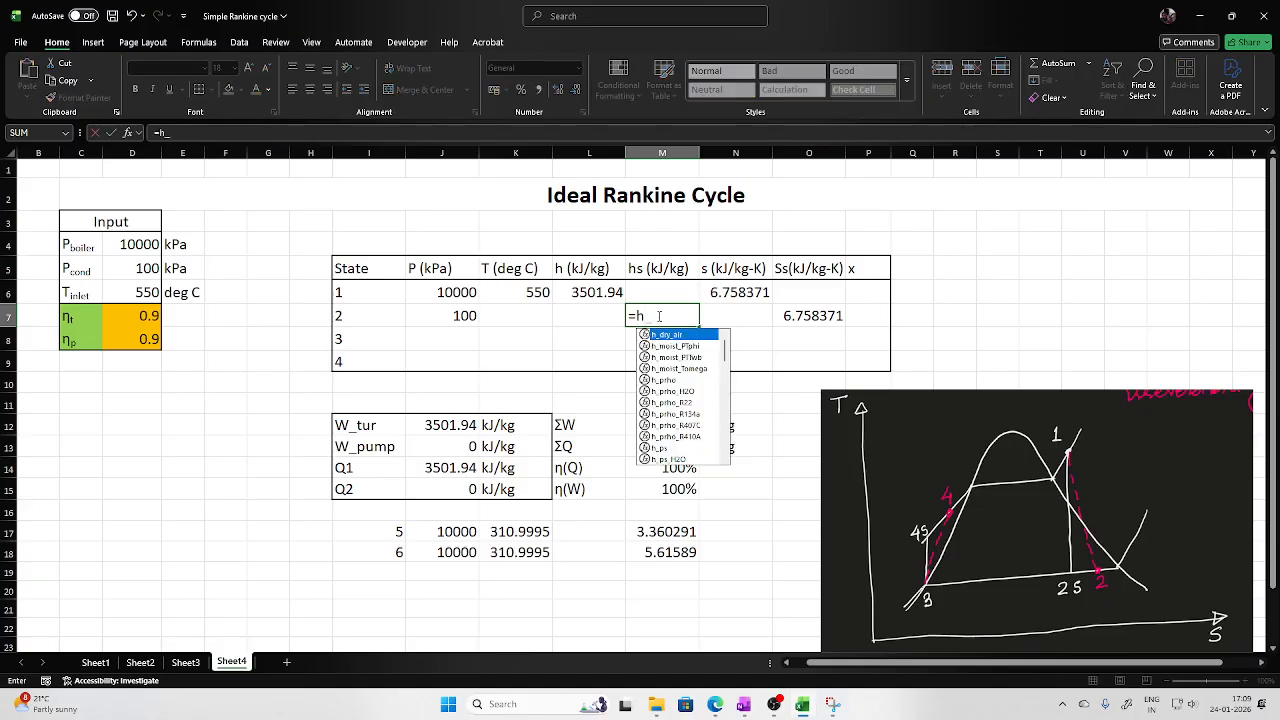
pyautogui.write('ps')
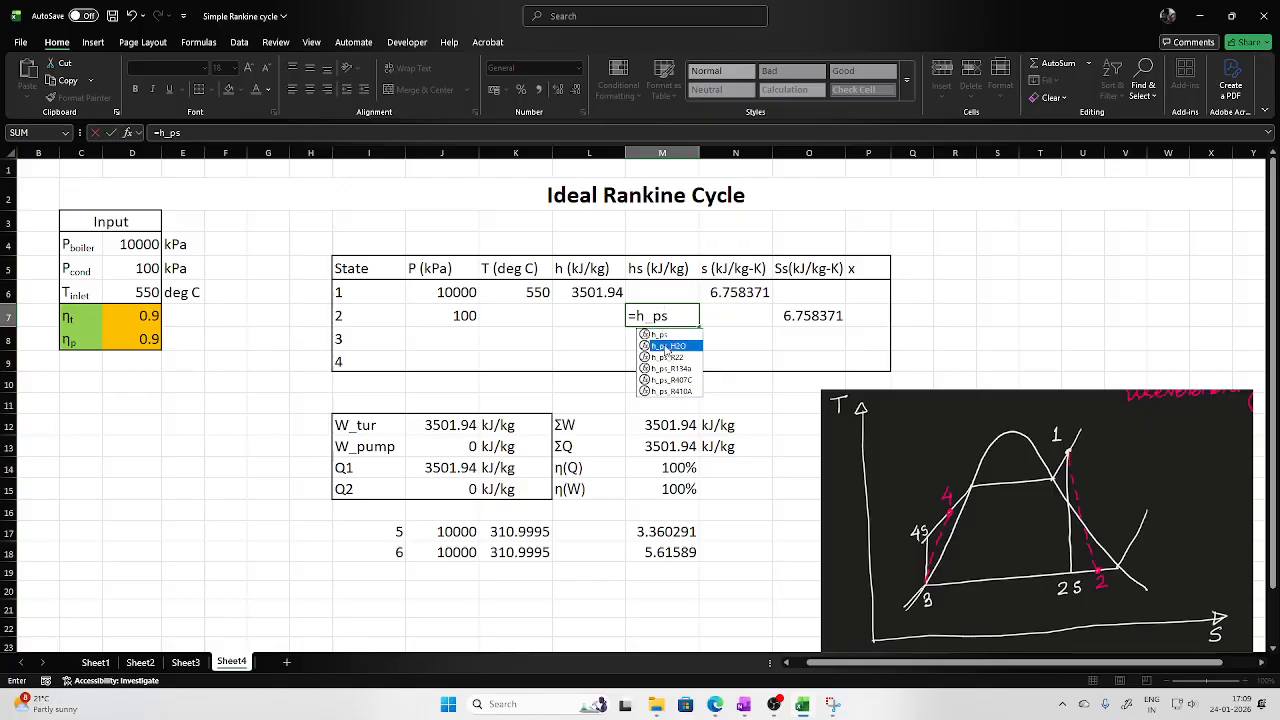
pyautogui.doubleClick(664, 346)
pyautogui.click(458, 316)
pyautogui.write(',')
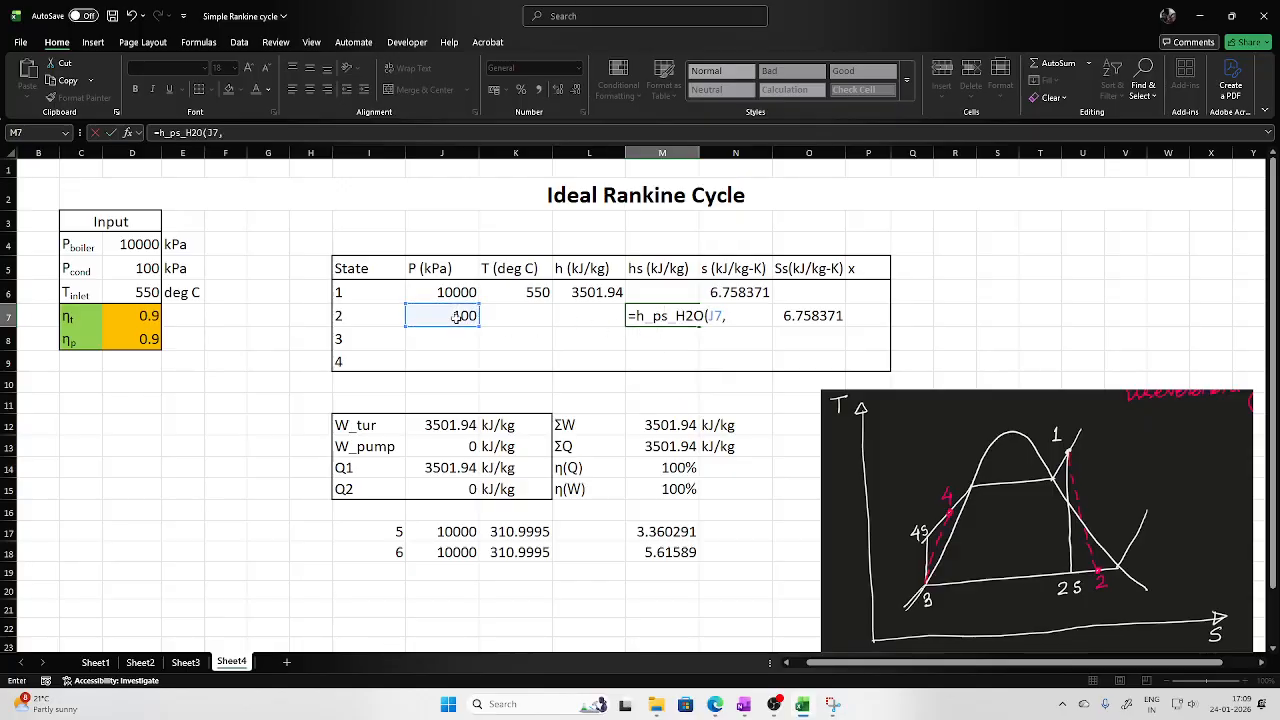
pyautogui.click(804, 315)
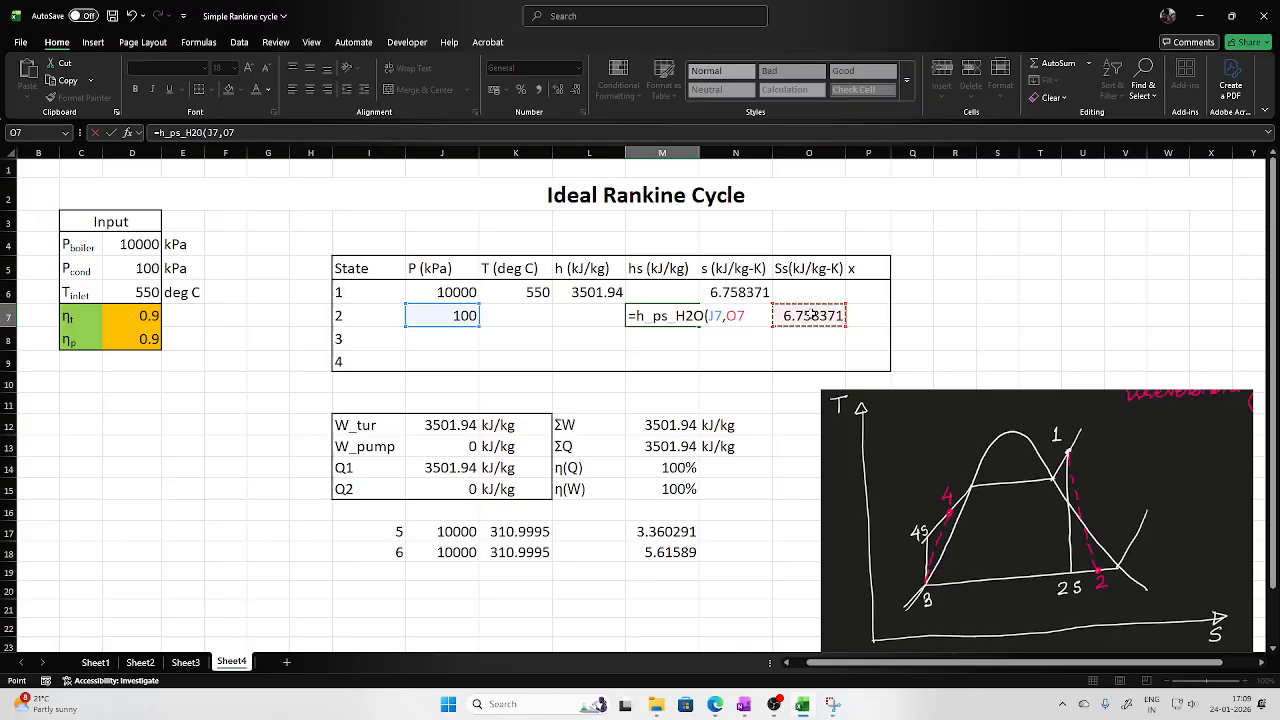
pyautogui.write(')')
pyautogui.press('Return')
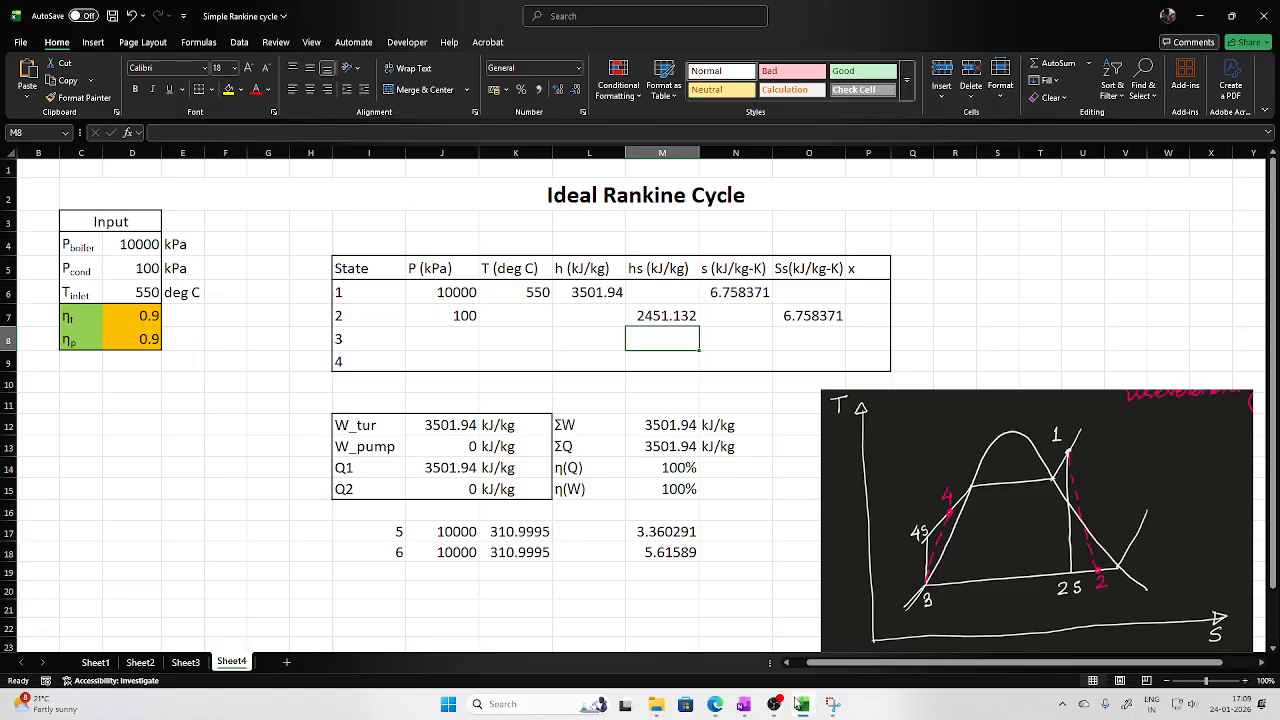
# Switch to OneNote and handwrite the turbine efficiency equation ηT = (h1−h2)/(h1−h2s) beside the T-S diagram
pyautogui.click(752, 705)
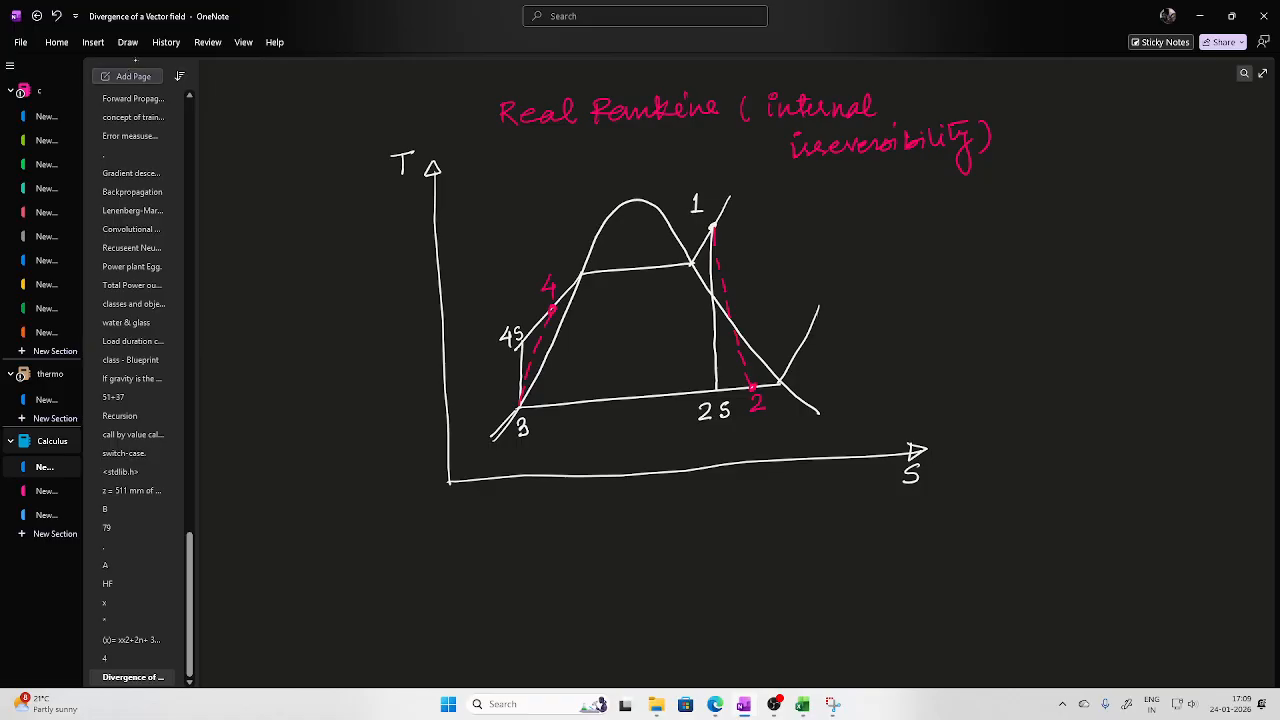
pyautogui.moveTo(846, 241)
pyautogui.mouseDown()
pyautogui.moveTo(860, 288)
pyautogui.moveTo(879, 292)
pyautogui.moveTo(886, 270)
pyautogui.mouseUp()
pyautogui.moveTo(935, 225); pyautogui.dragTo(947, 228)
pyautogui.moveTo(971, 221); pyautogui.dragTo(988, 221)
pyautogui.moveTo(990, 198); pyautogui.dragTo(1006, 228)
pyautogui.moveTo(934, 252); pyautogui.dragTo(1030, 240)
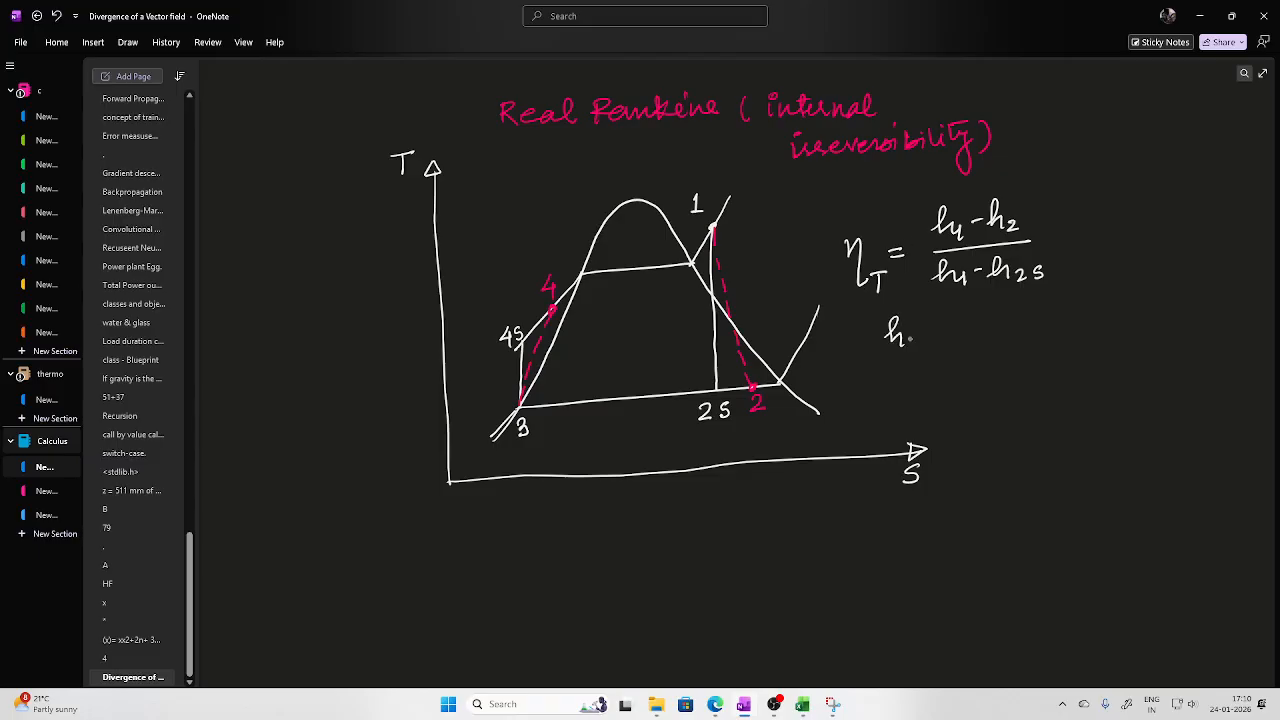
# Handwrite the rearranged equation h2 = h1 − ηT(h1−h2s) below the turbine efficiency equation
pyautogui.moveTo(964, 320)
pyautogui.mouseDown()
pyautogui.moveTo(972, 341)
pyautogui.moveTo(1030, 342)
pyautogui.moveTo(1128, 310)
pyautogui.mouseUp()
pyautogui.moveTo(1134, 294); pyautogui.dragTo(1150, 320)
pyautogui.moveTo(1155, 313); pyautogui.dragTo(1170, 322)
pyautogui.moveTo(1184, 295); pyautogui.dragTo(1186, 323)
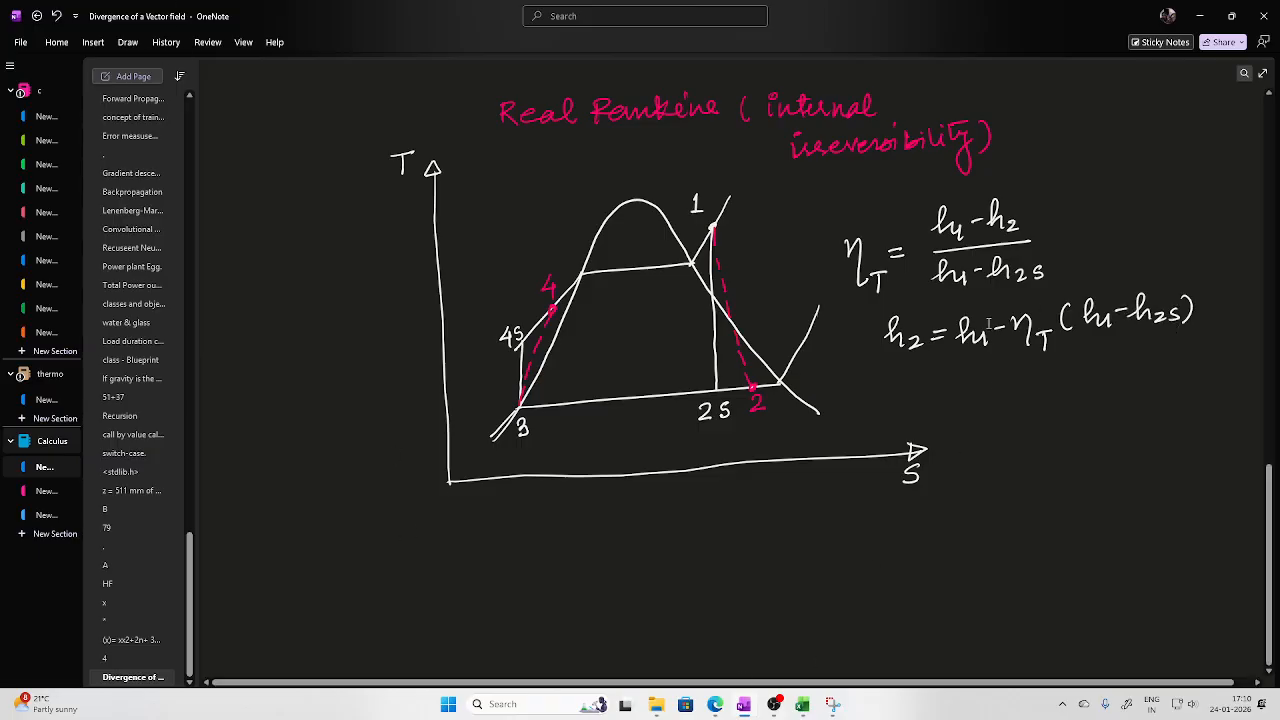
# Switch back to Excel, calculate state 2's actual enthalpy in L7 with =L6-D7*(L6-M7), and review the formula
pyautogui.click(801, 706)
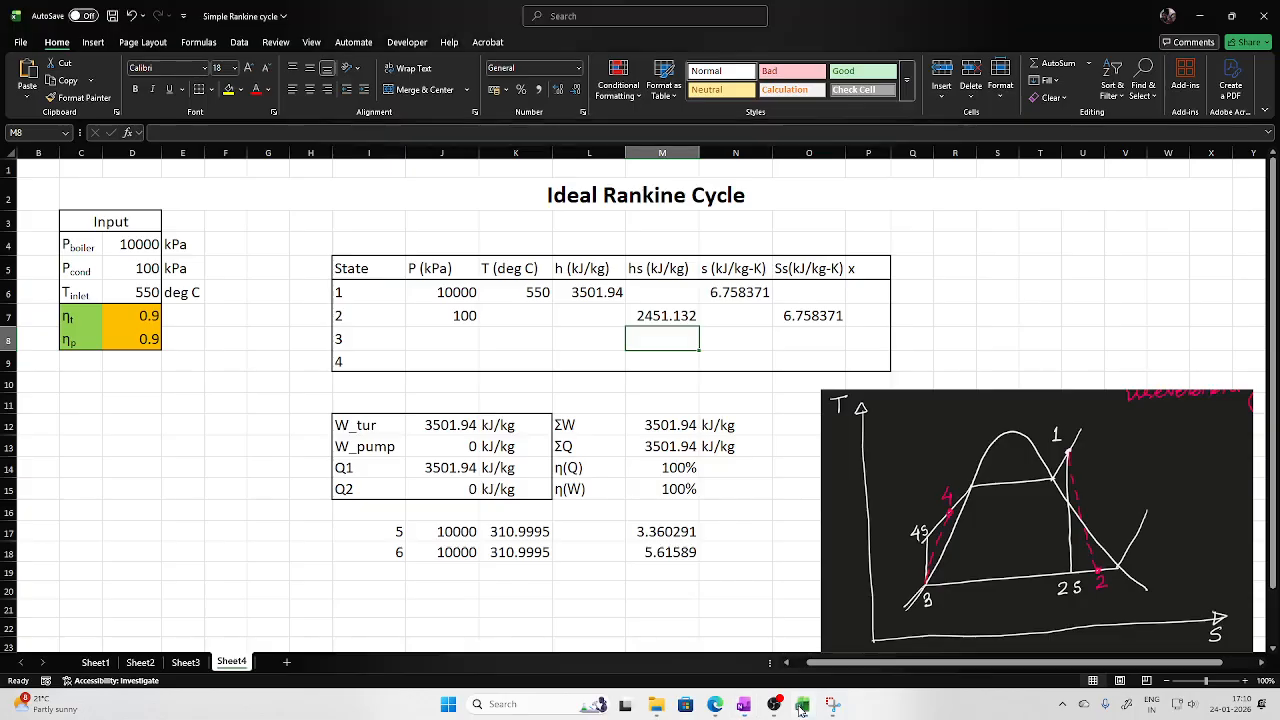
pyautogui.click(598, 318)
pyautogui.write('=')
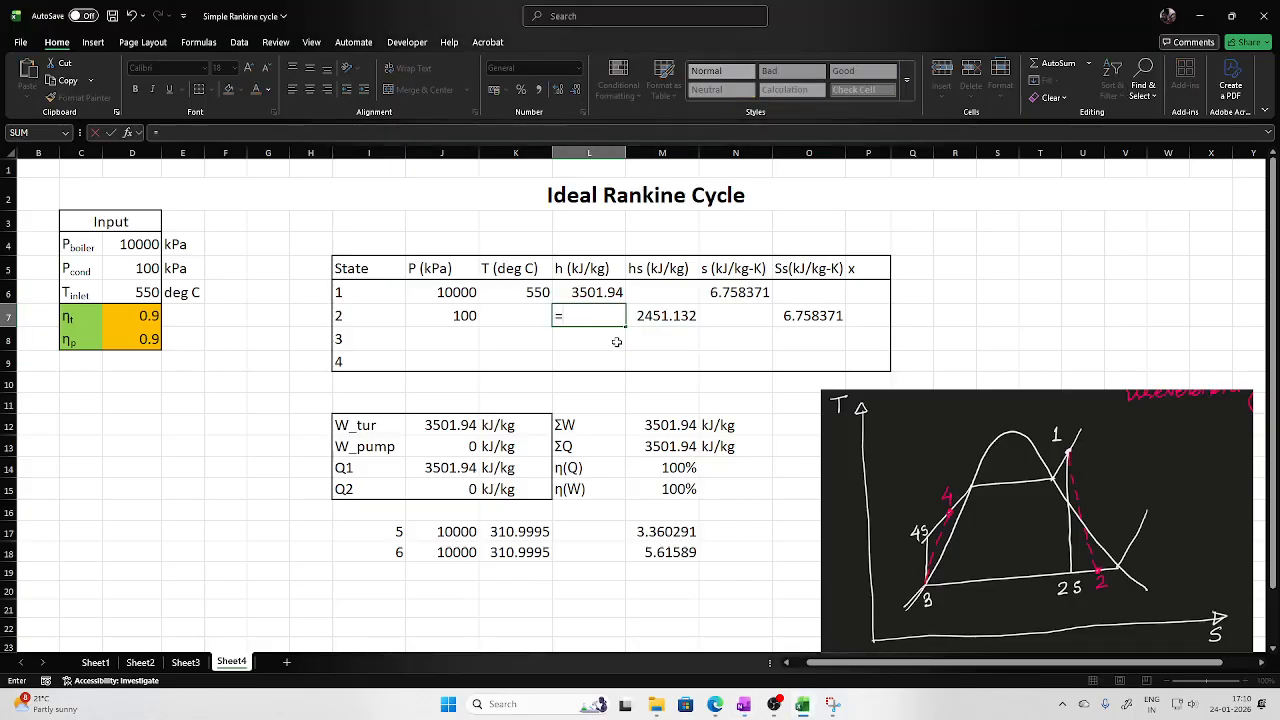
pyautogui.click(595, 292)
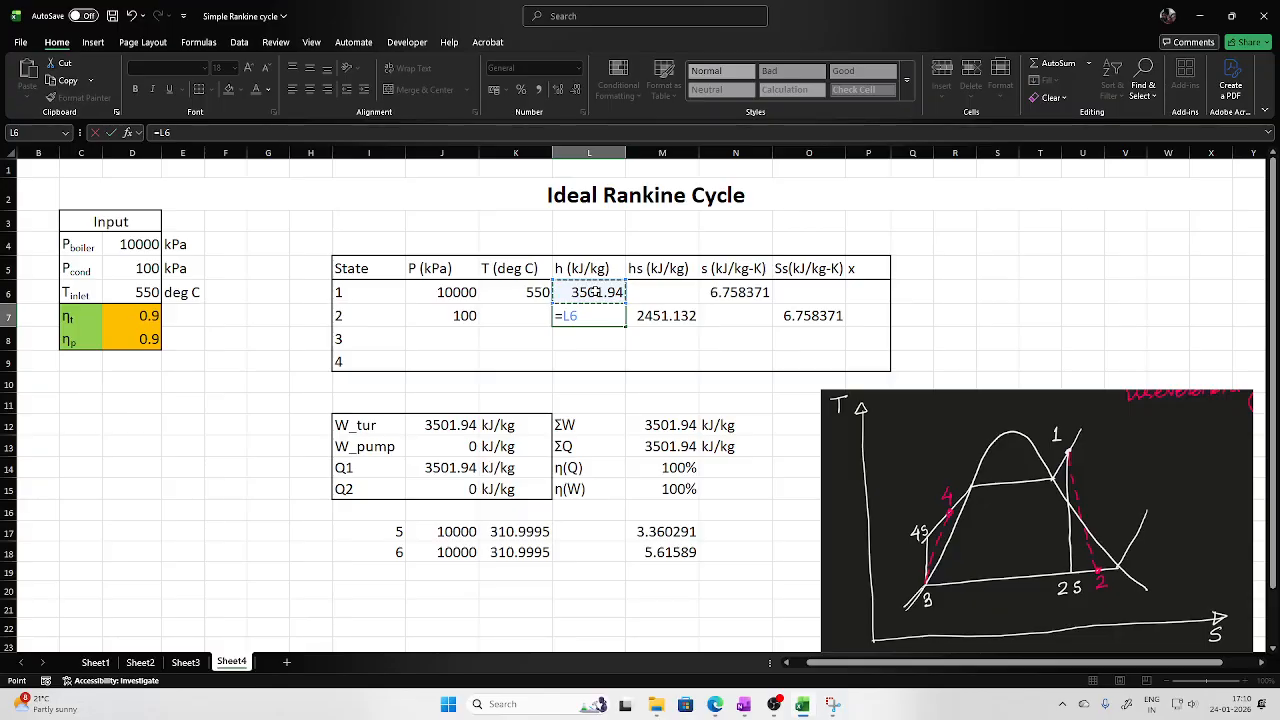
pyautogui.write('-')
pyautogui.click(150, 313)
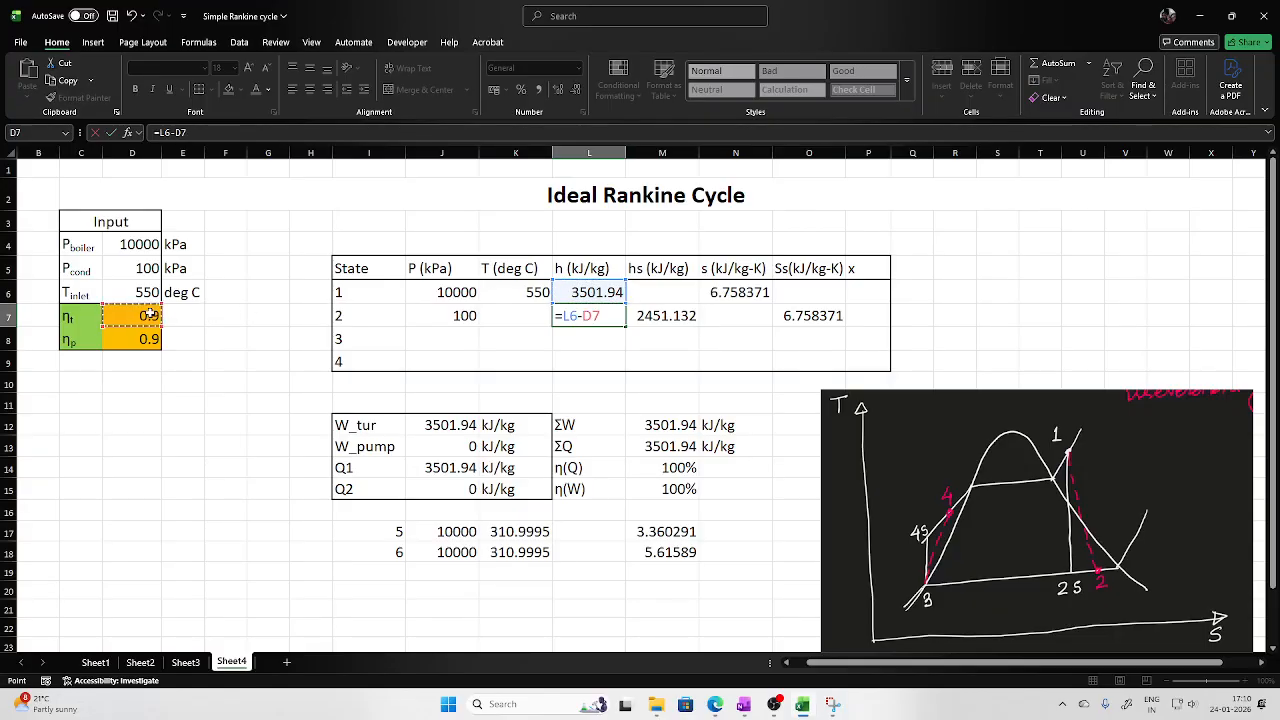
pyautogui.write('*(')
pyautogui.click(587, 288)
pyautogui.write('-')
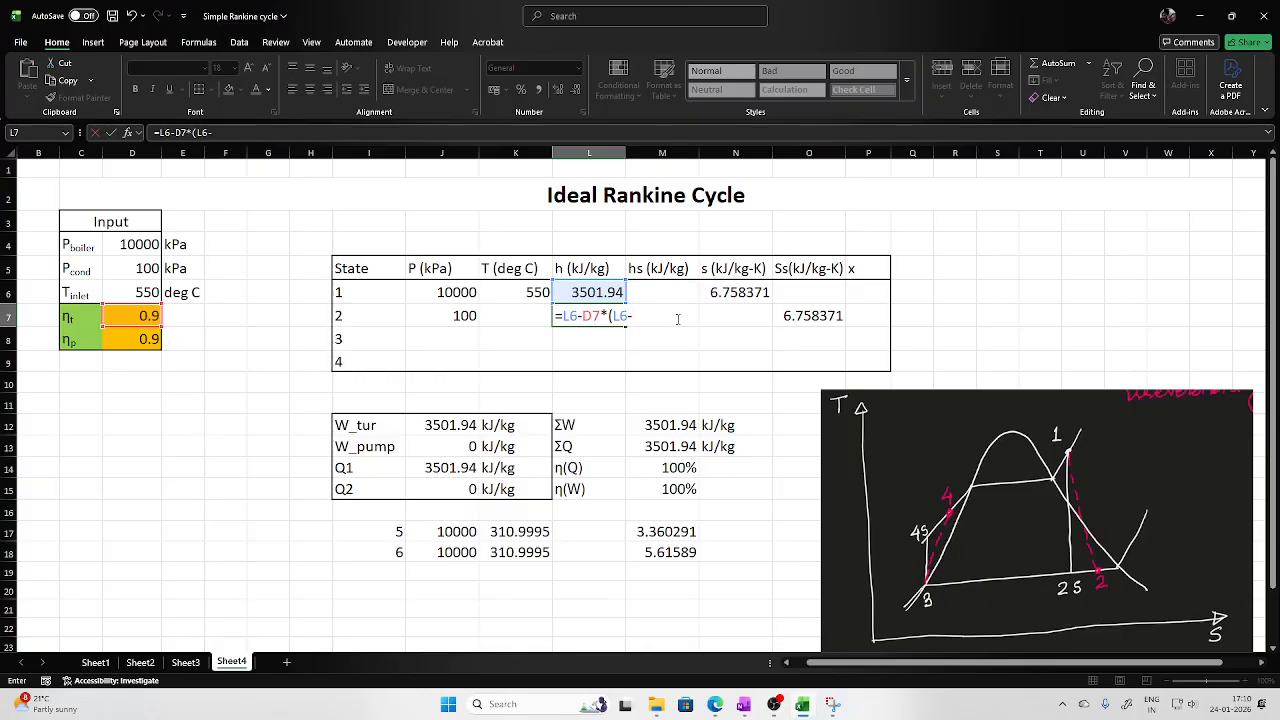
pyautogui.write('M7)')
pyautogui.press('Return')
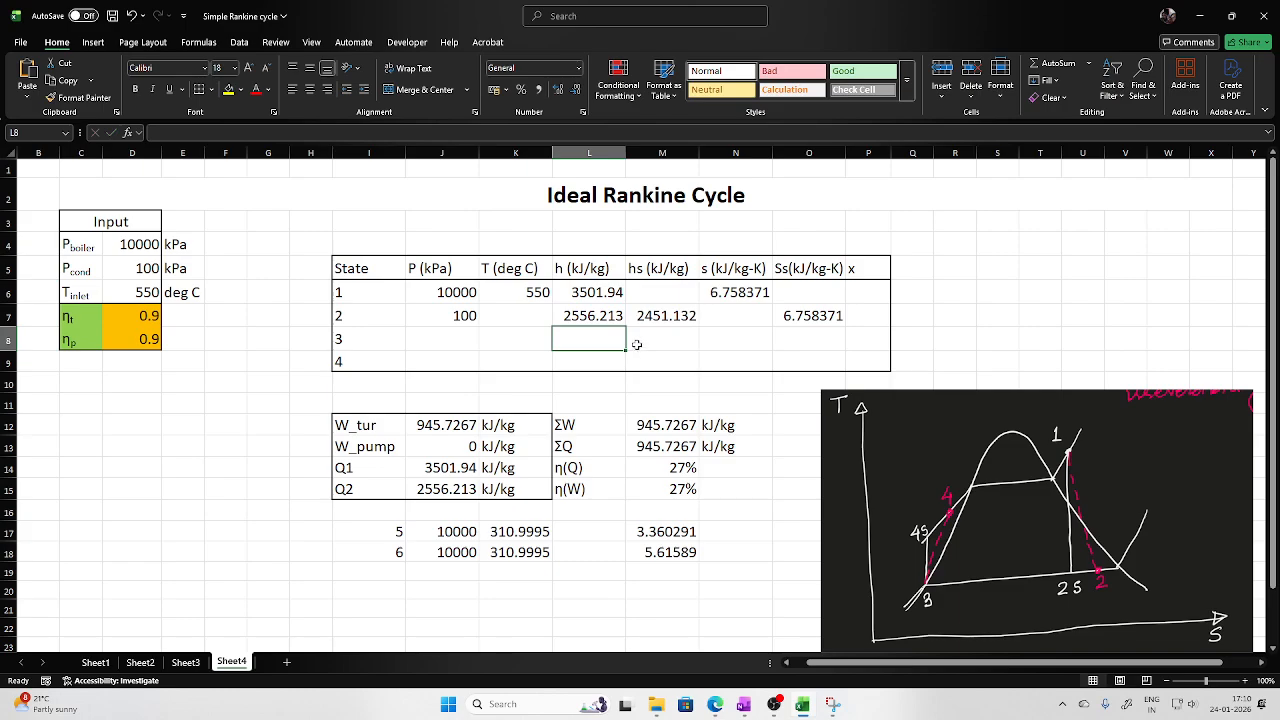
pyautogui.click(607, 317)
pyautogui.click(402, 132)
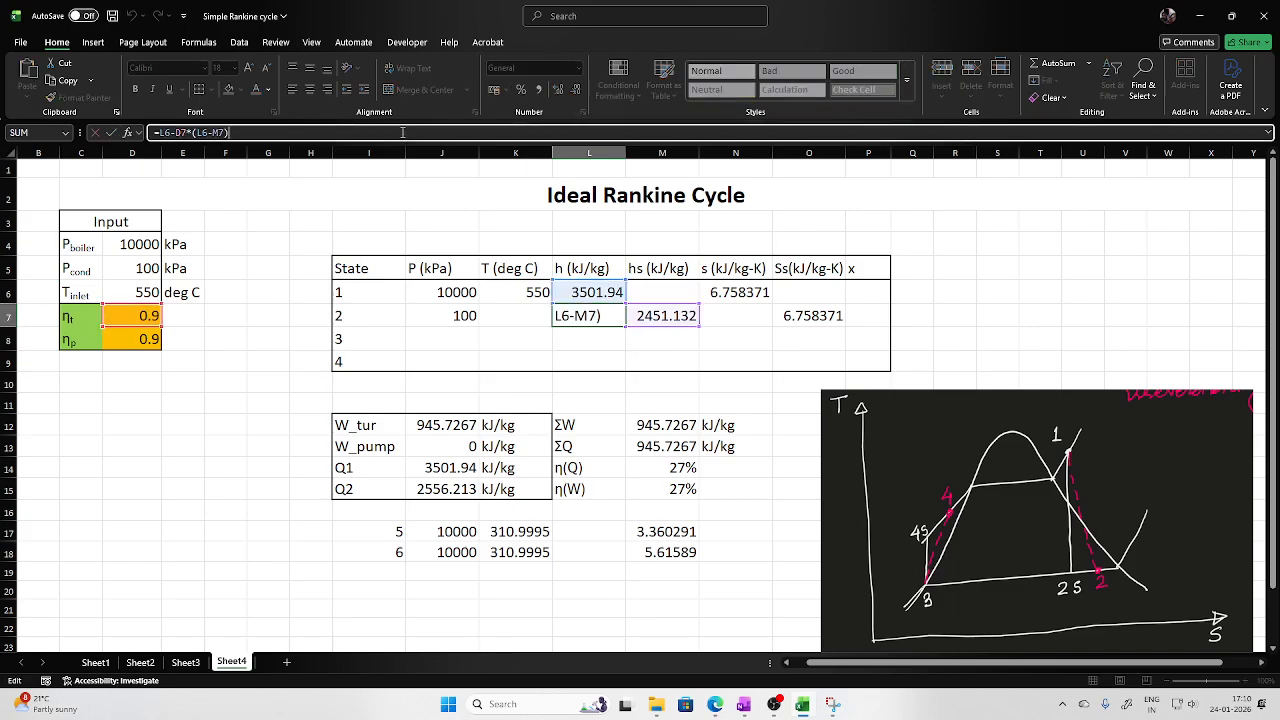
pyautogui.press('Return')
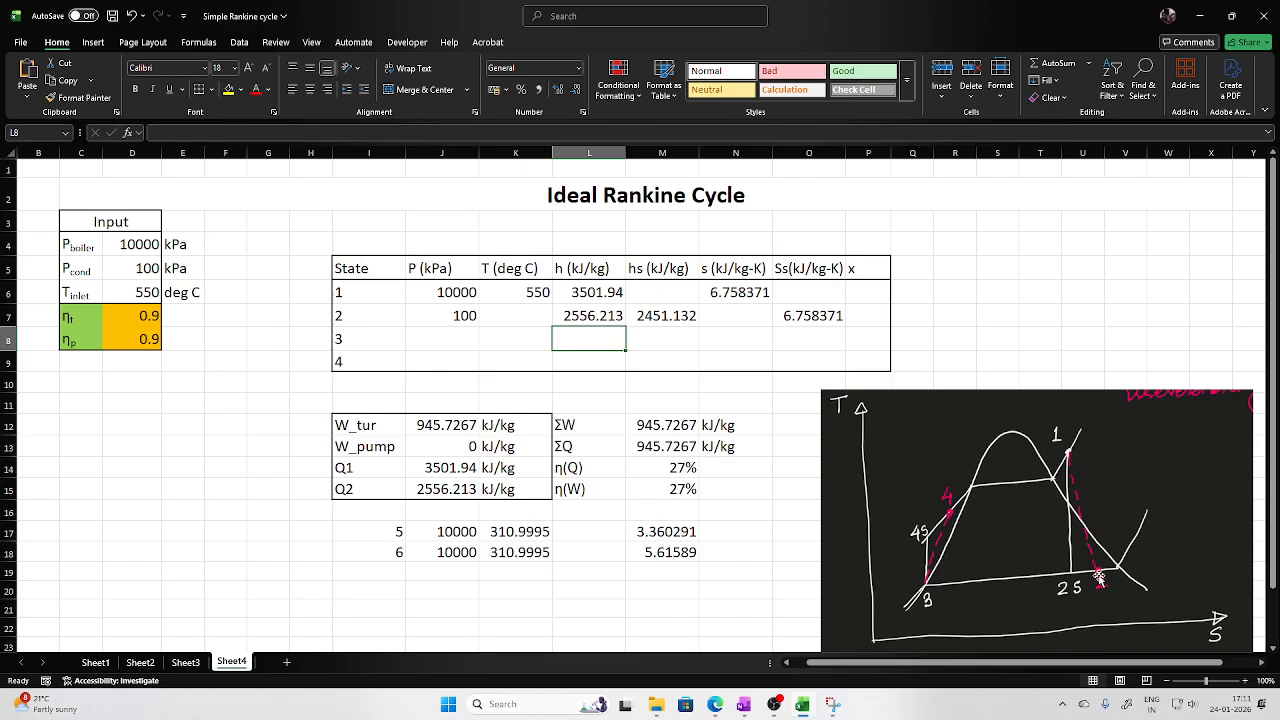
# Calculate state 2's temperature in K7 with the formula =T_ph_H2O(J7,L7)
pyautogui.click(523, 315)
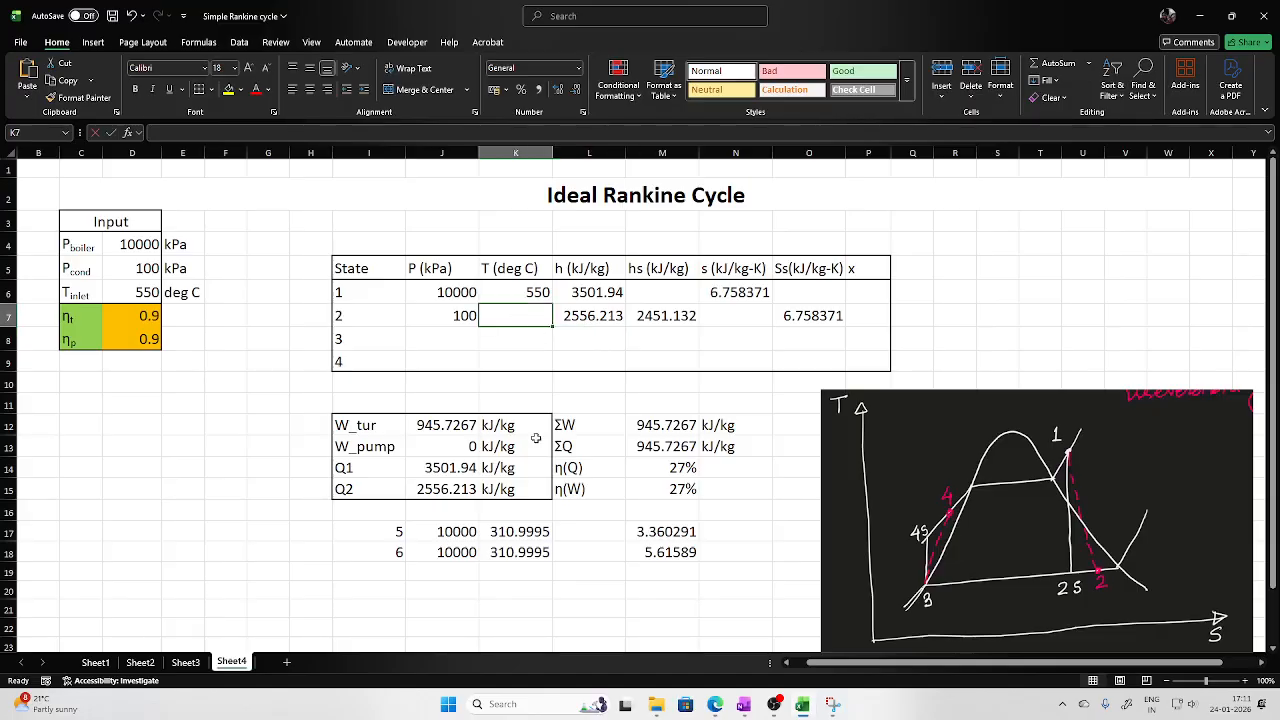
pyautogui.write('=t_')
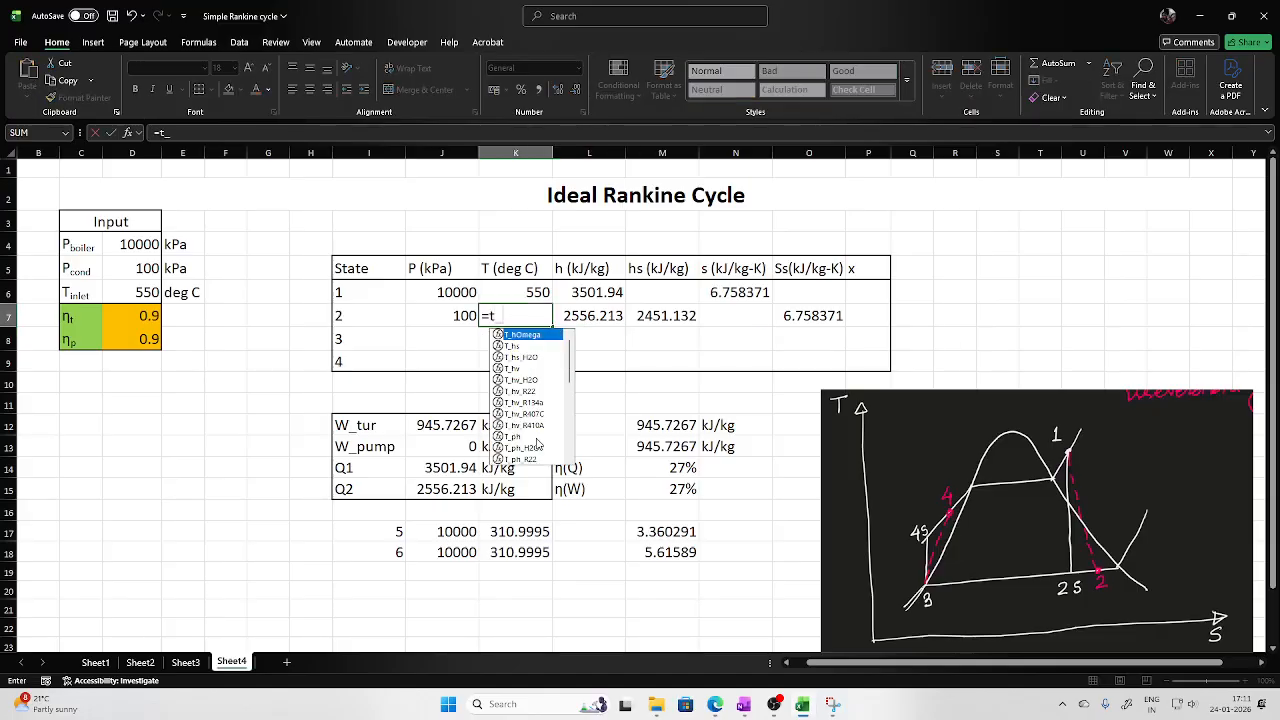
pyautogui.write('p')
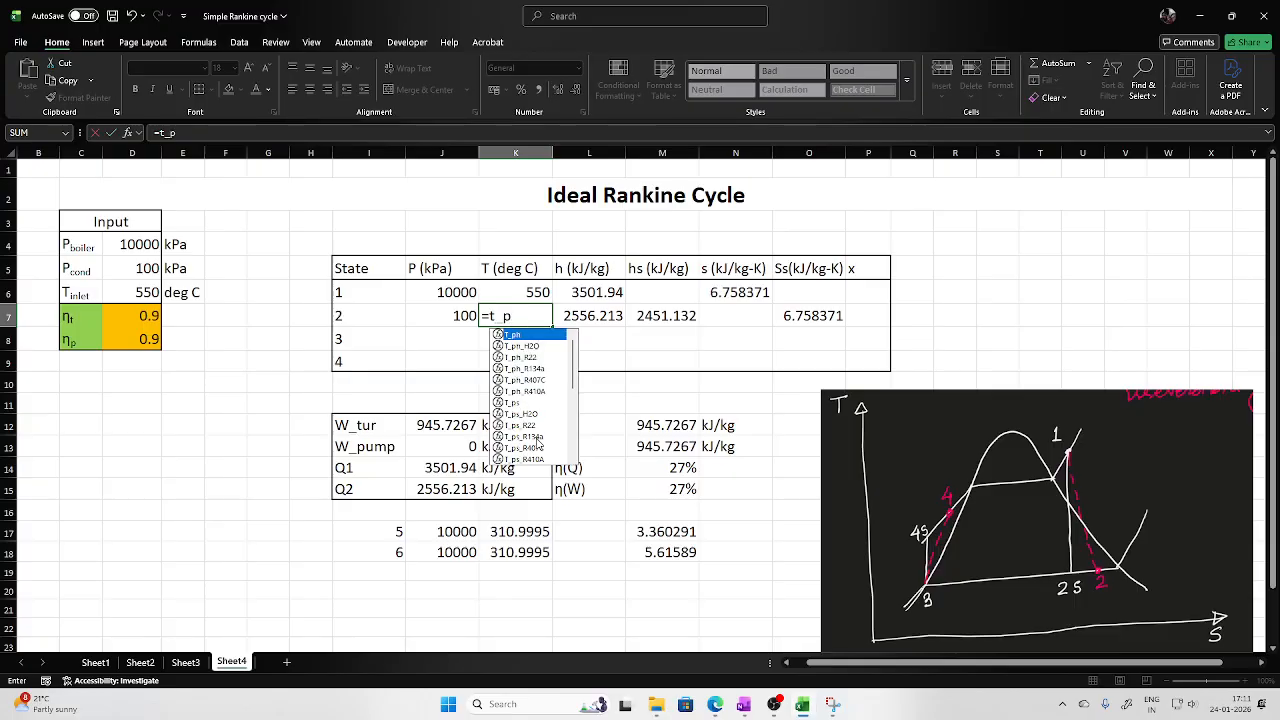
pyautogui.write('h')
pyautogui.doubleClick(520, 346)
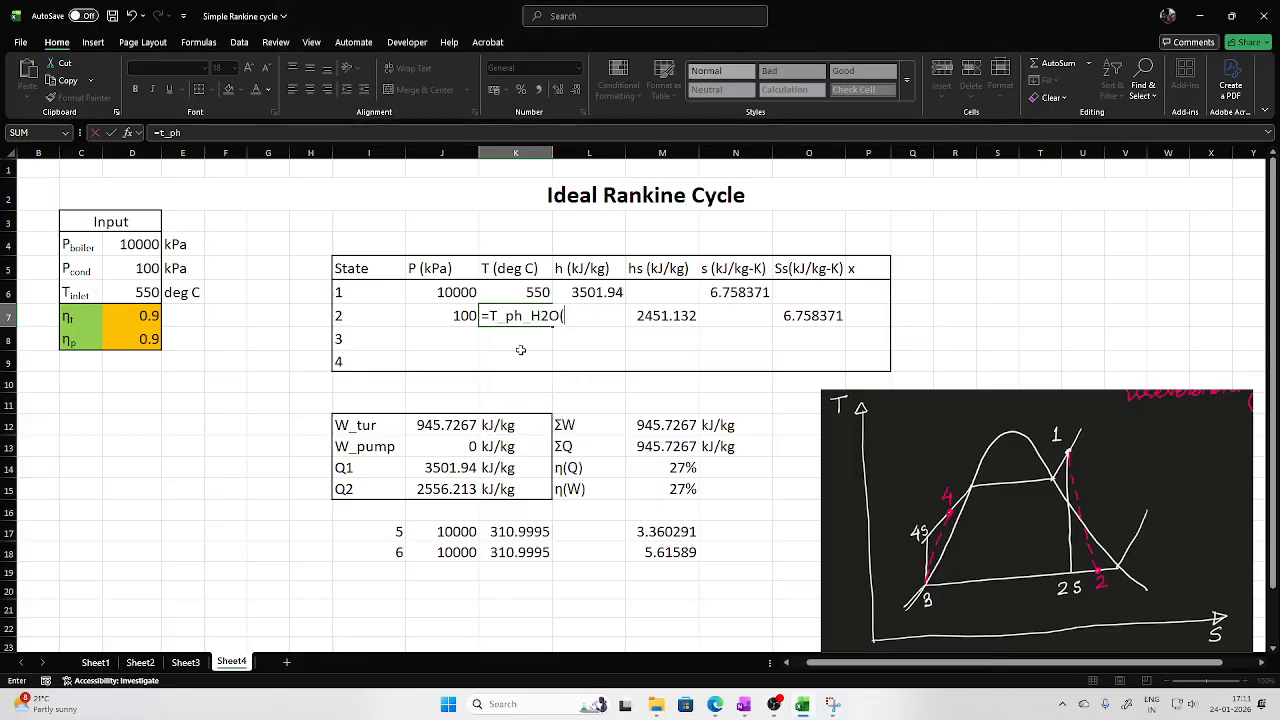
pyautogui.click(465, 316)
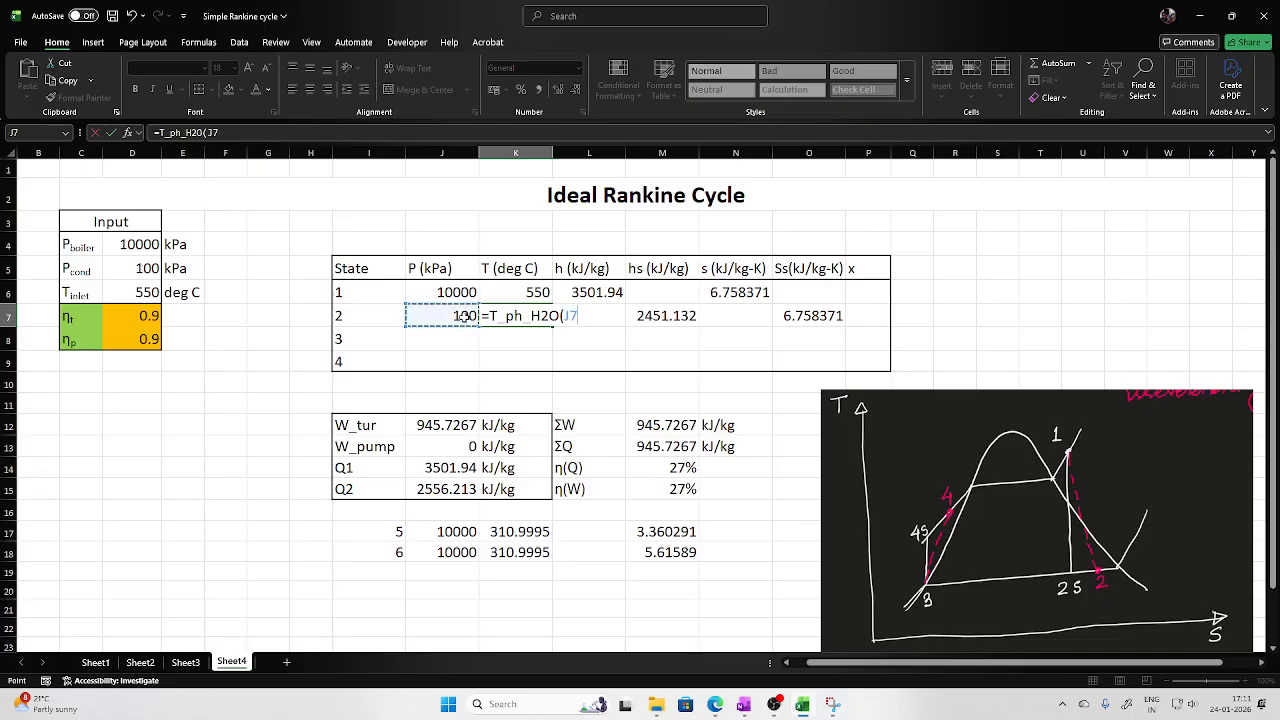
pyautogui.write(',L')
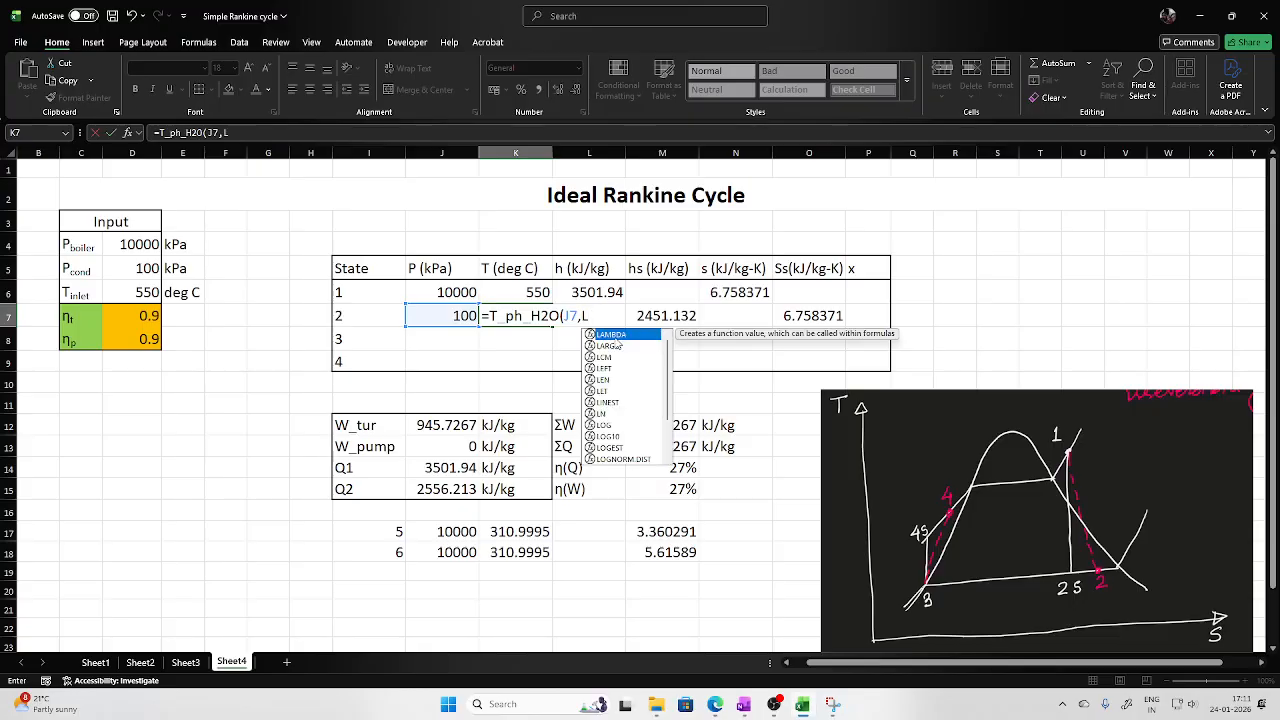
pyautogui.write('7)')
pyautogui.press('Return')
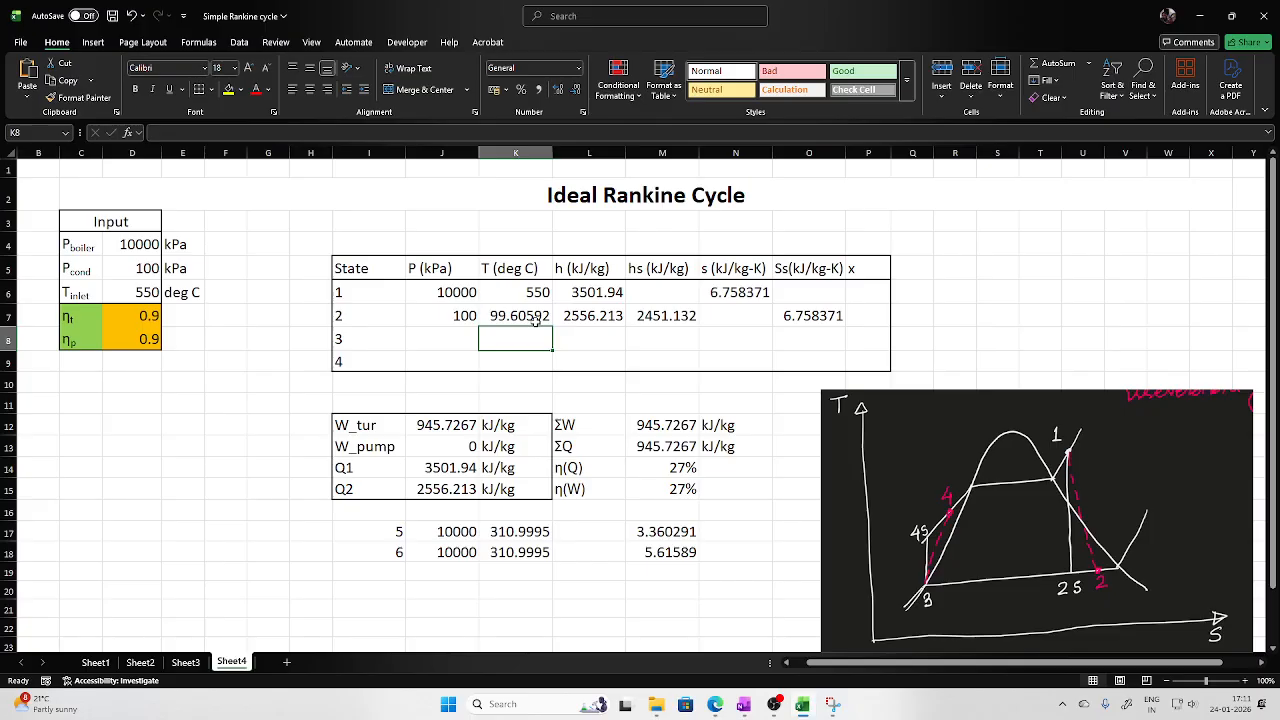
# Calculate state 2's actual entropy in N7 with the formula =s_ph_H2O(J7,L7)
pyautogui.click(867, 315)
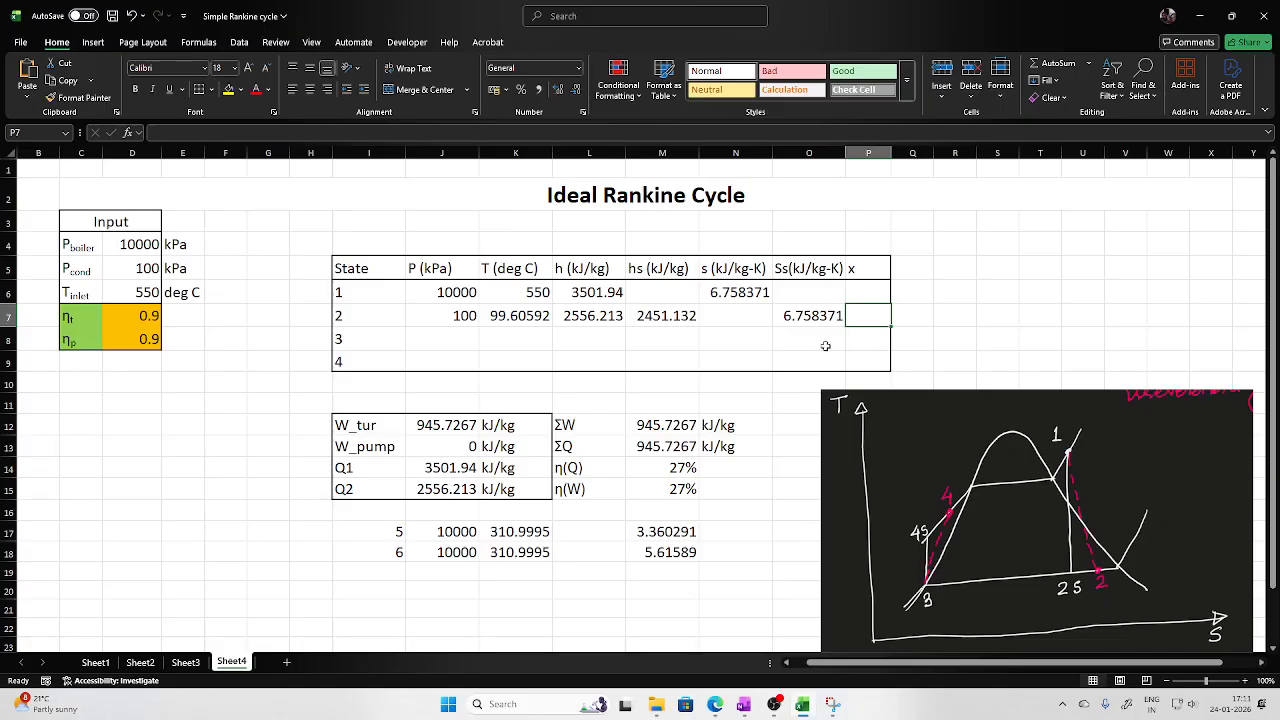
pyautogui.click(737, 316)
pyautogui.write('=')
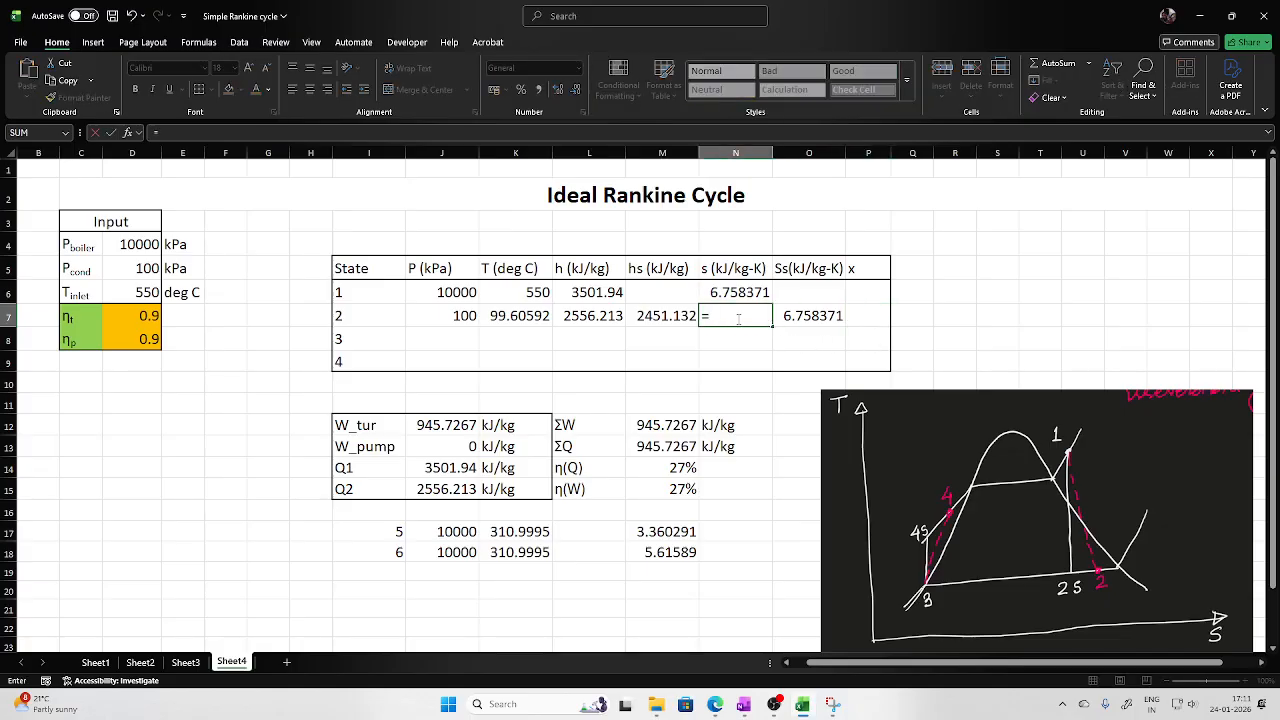
pyautogui.write('s_')
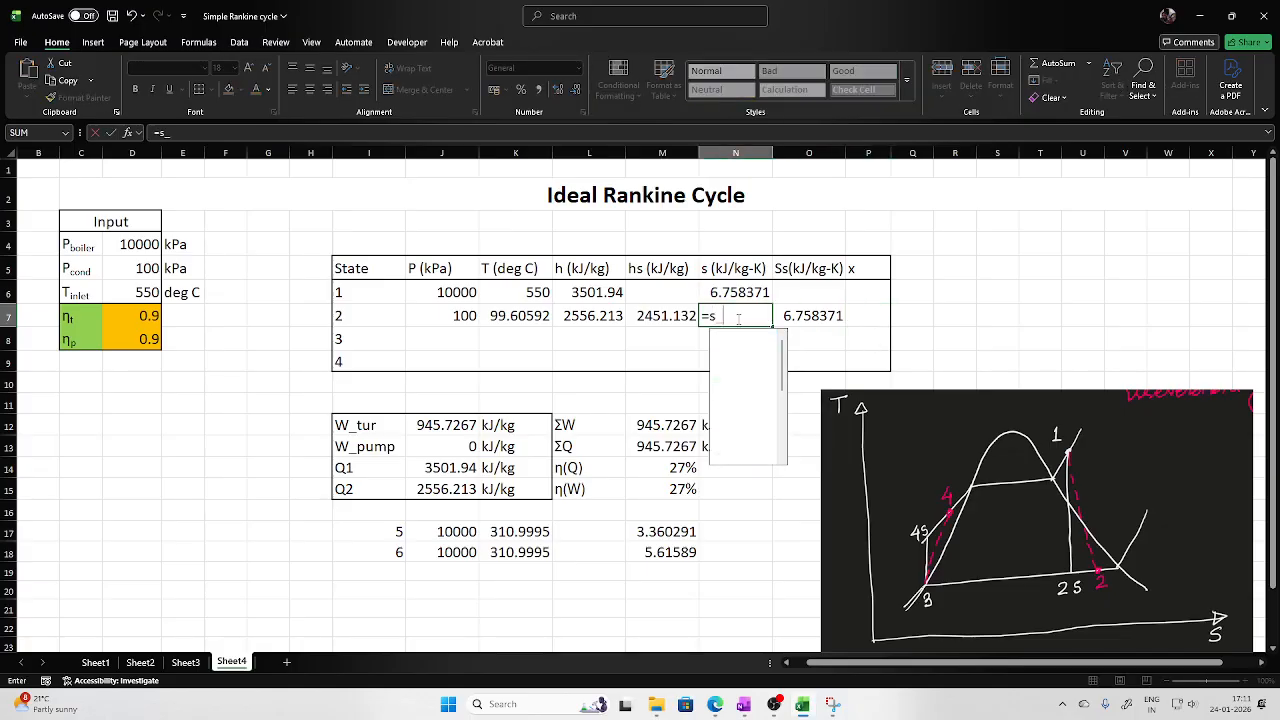
pyautogui.write('ph')
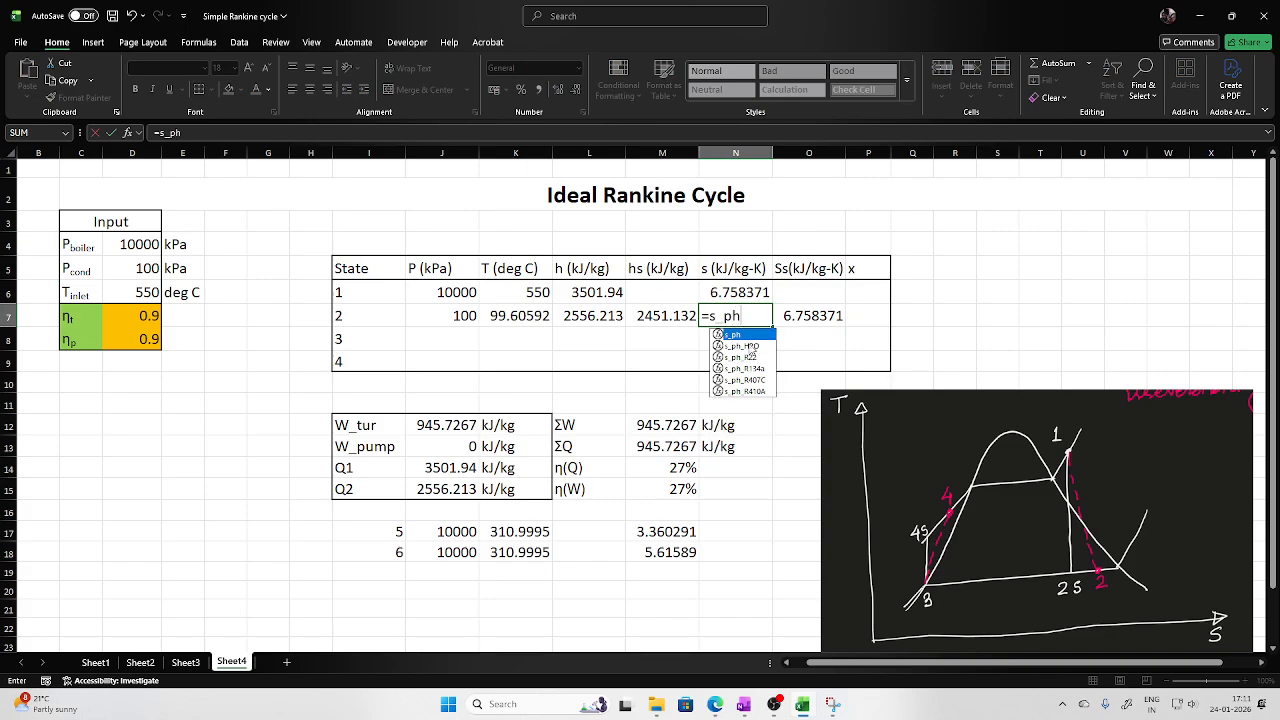
pyautogui.doubleClick(741, 346)
pyautogui.click(450, 318)
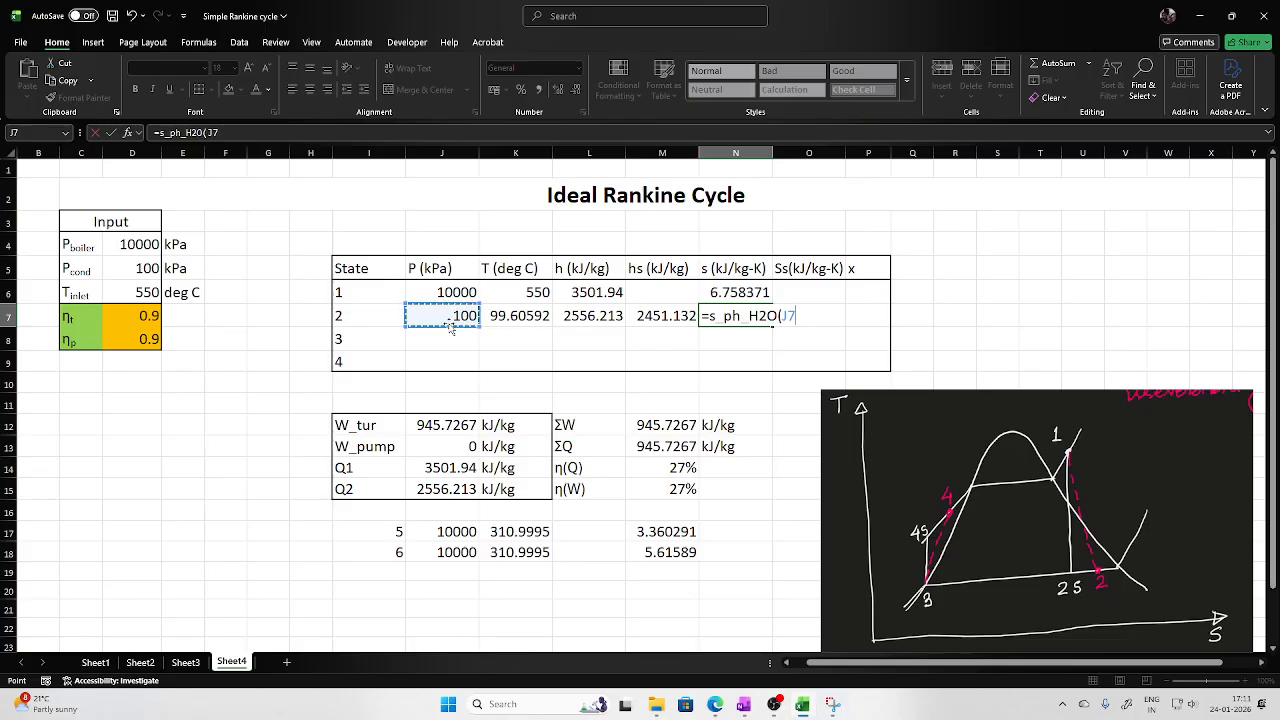
pyautogui.write(',')
pyautogui.click(600, 316)
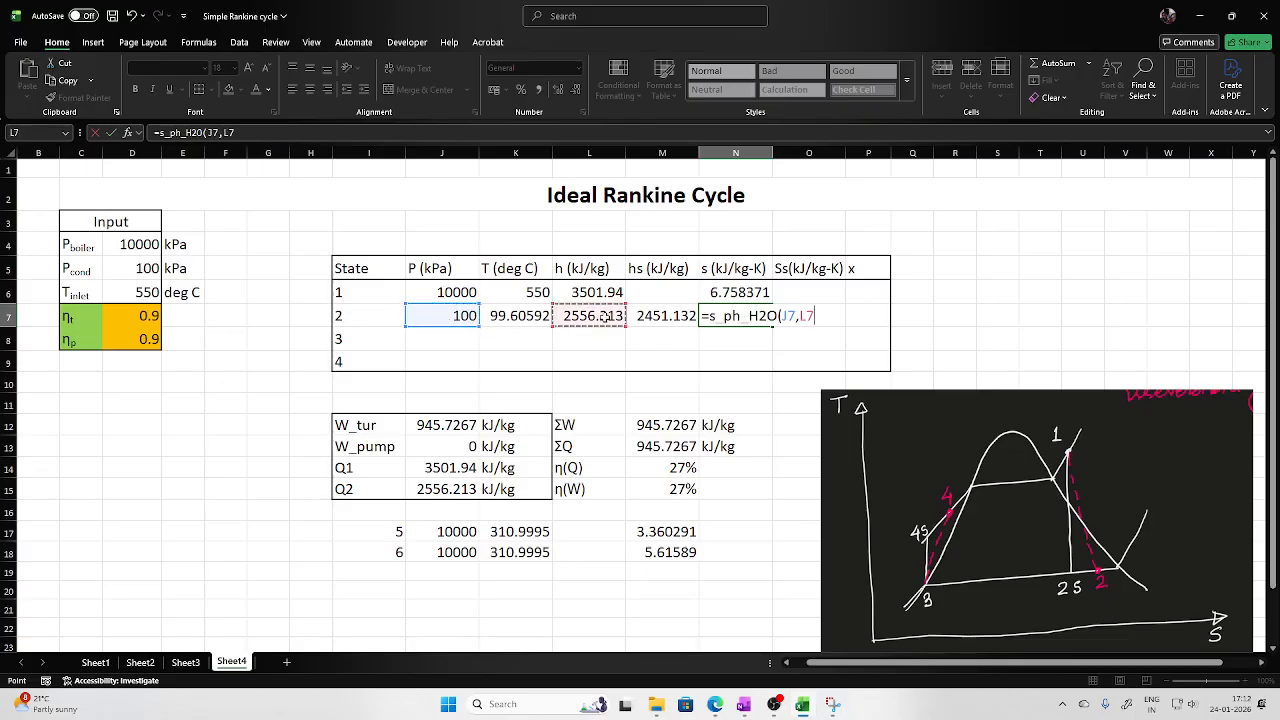
pyautogui.write(')')
pyautogui.press('Return')
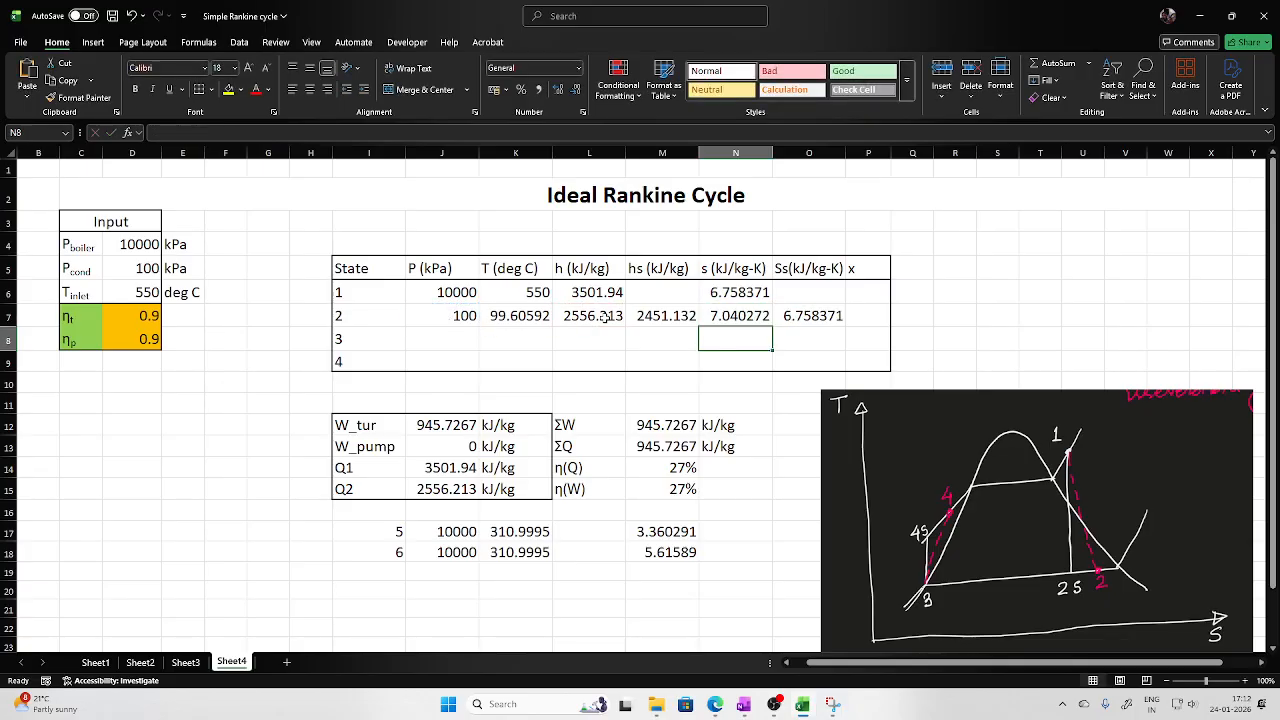
# Calculate state 2's vapour quality in P7 with the formula =x_ph_H2O(J7,L7)
pyautogui.click(870, 315)
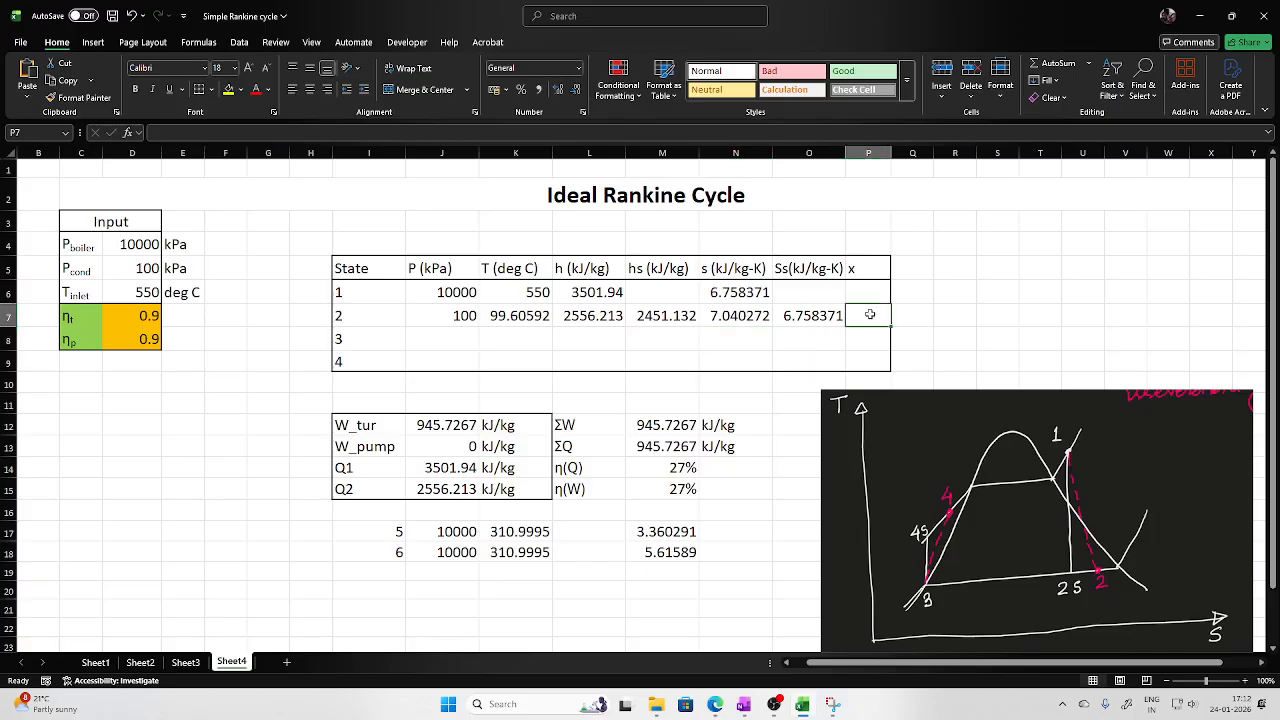
pyautogui.write('=')
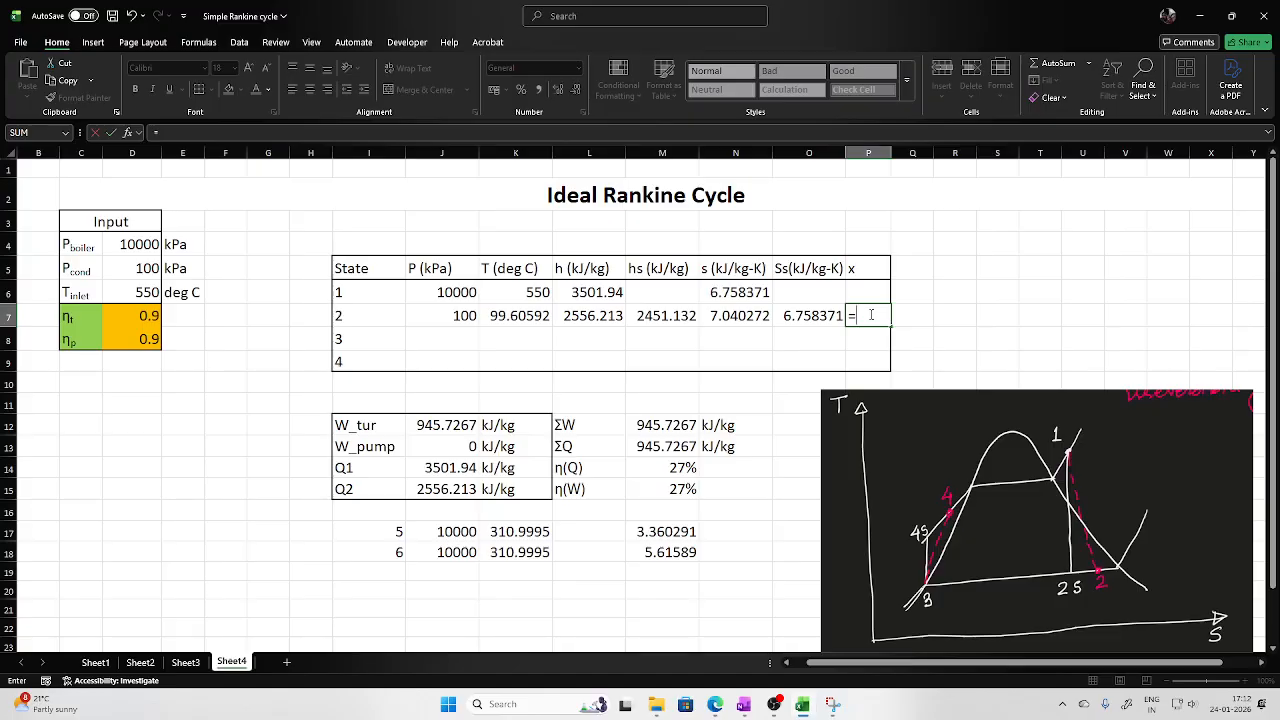
pyautogui.write('x_')
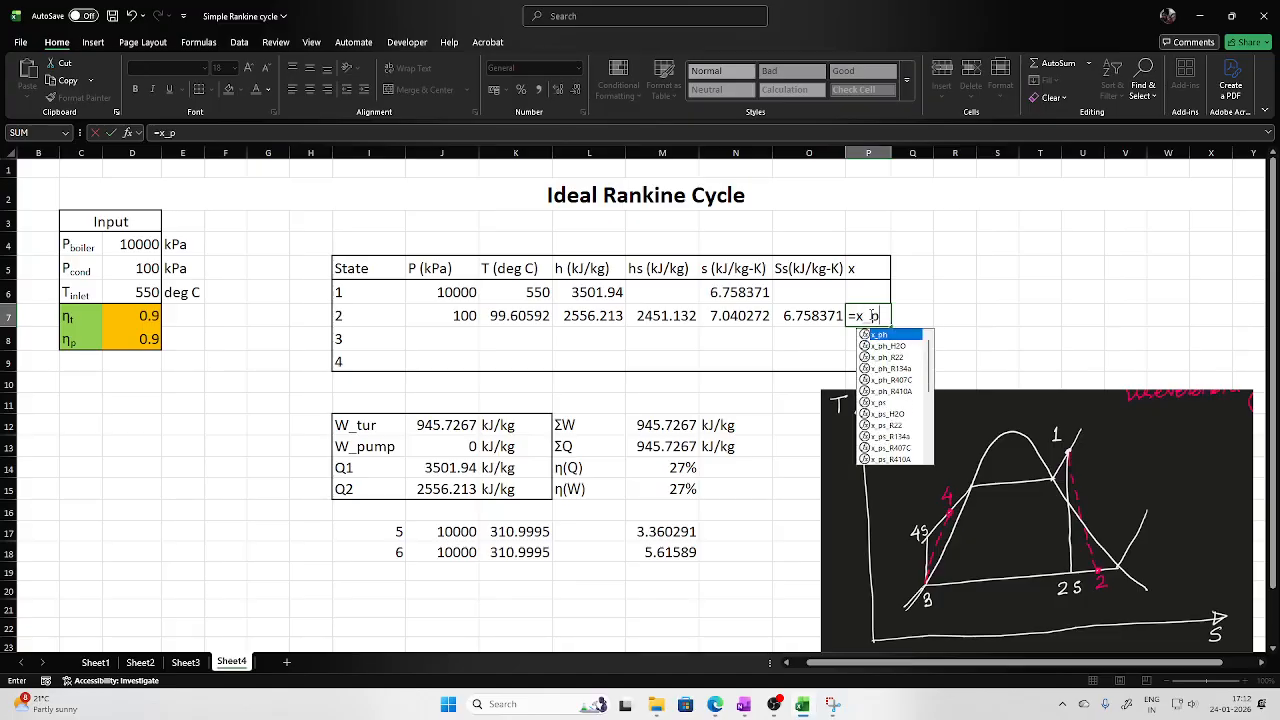
pyautogui.write('ph')
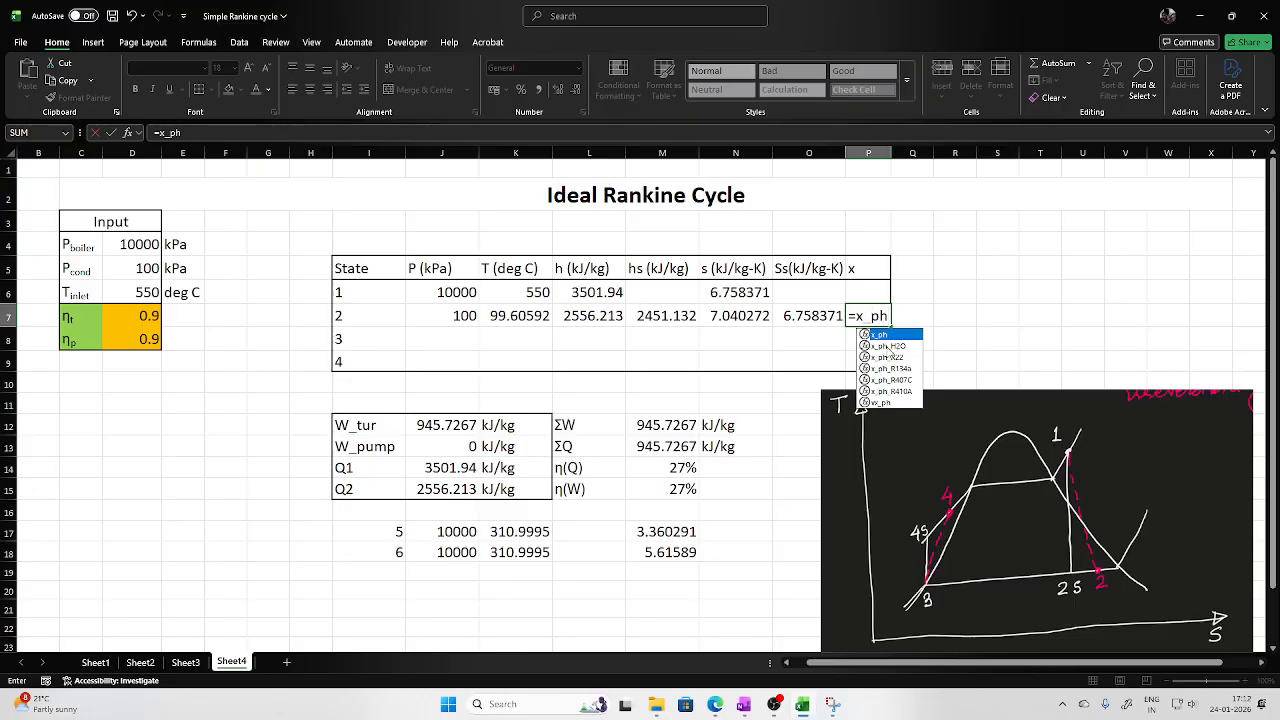
pyautogui.doubleClick(887, 346)
pyautogui.click(445, 318)
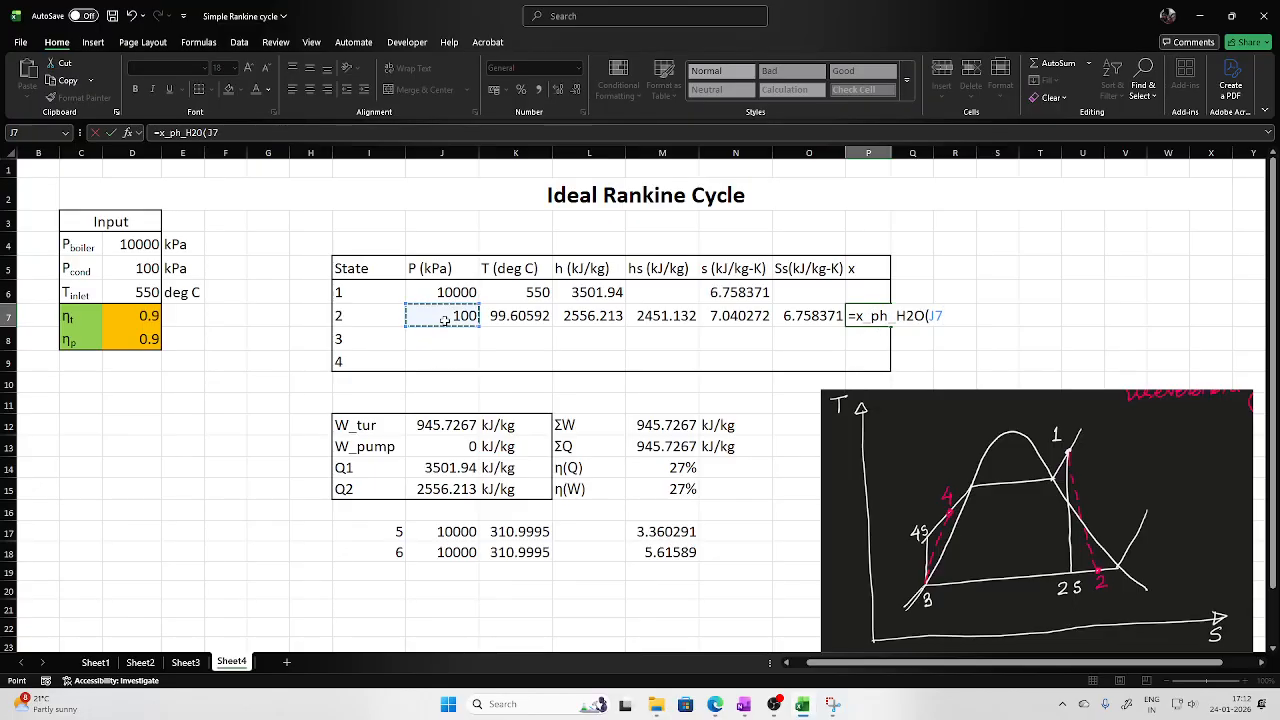
pyautogui.write(',')
pyautogui.click(583, 318)
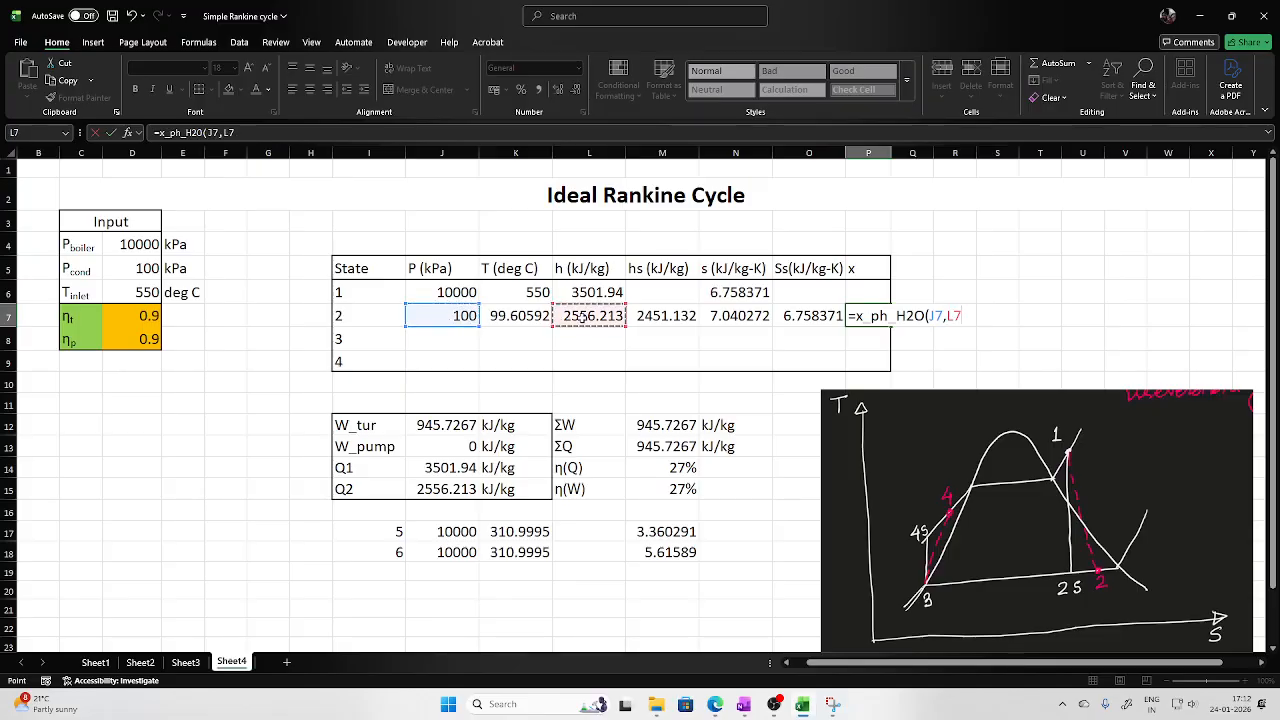
pyautogui.press('Return')
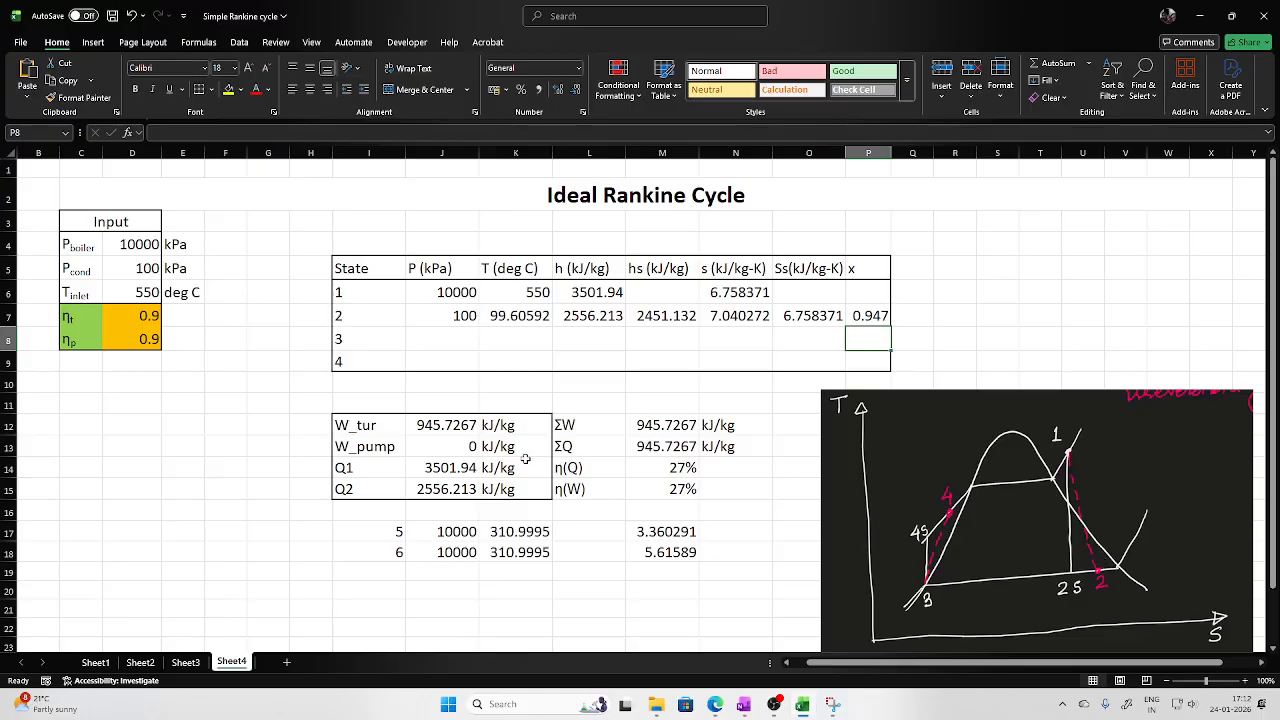
# Try linking state 3's pressure in J8 to the boiler pressure with =D4 and starting a temperature formula in K8
pyautogui.click(466, 340)
pyautogui.write('=')
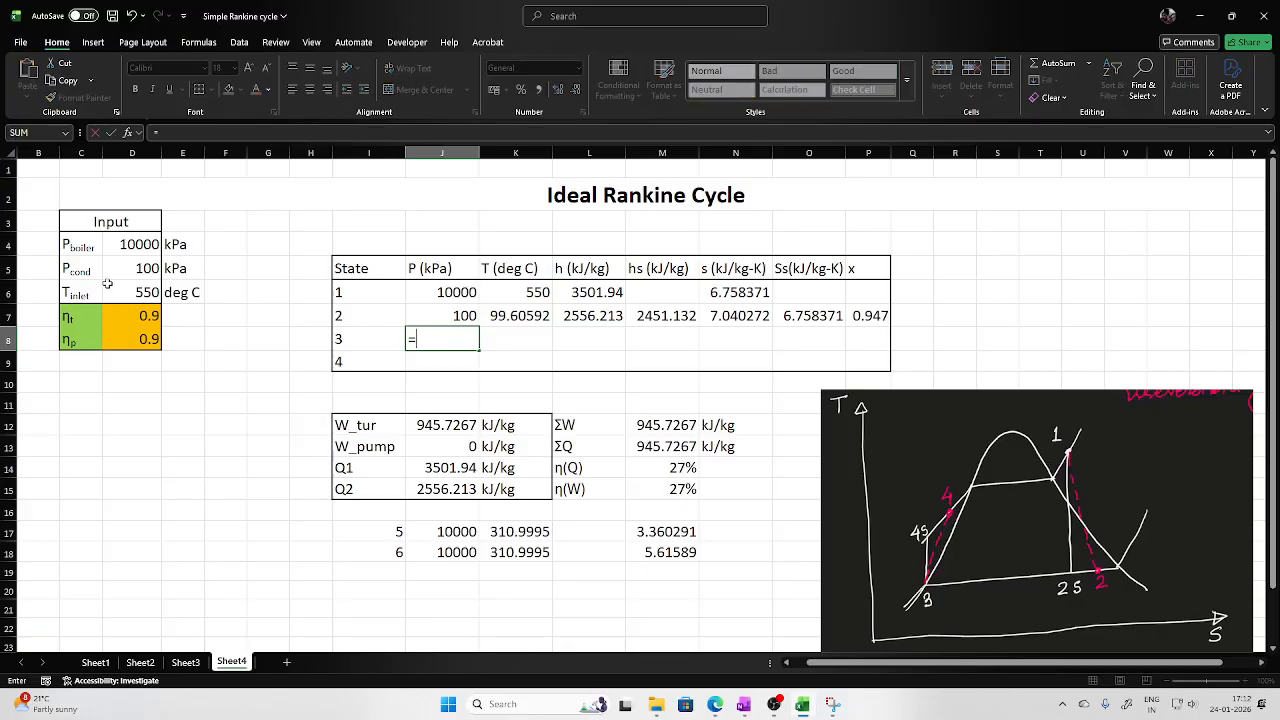
pyautogui.click(136, 246)
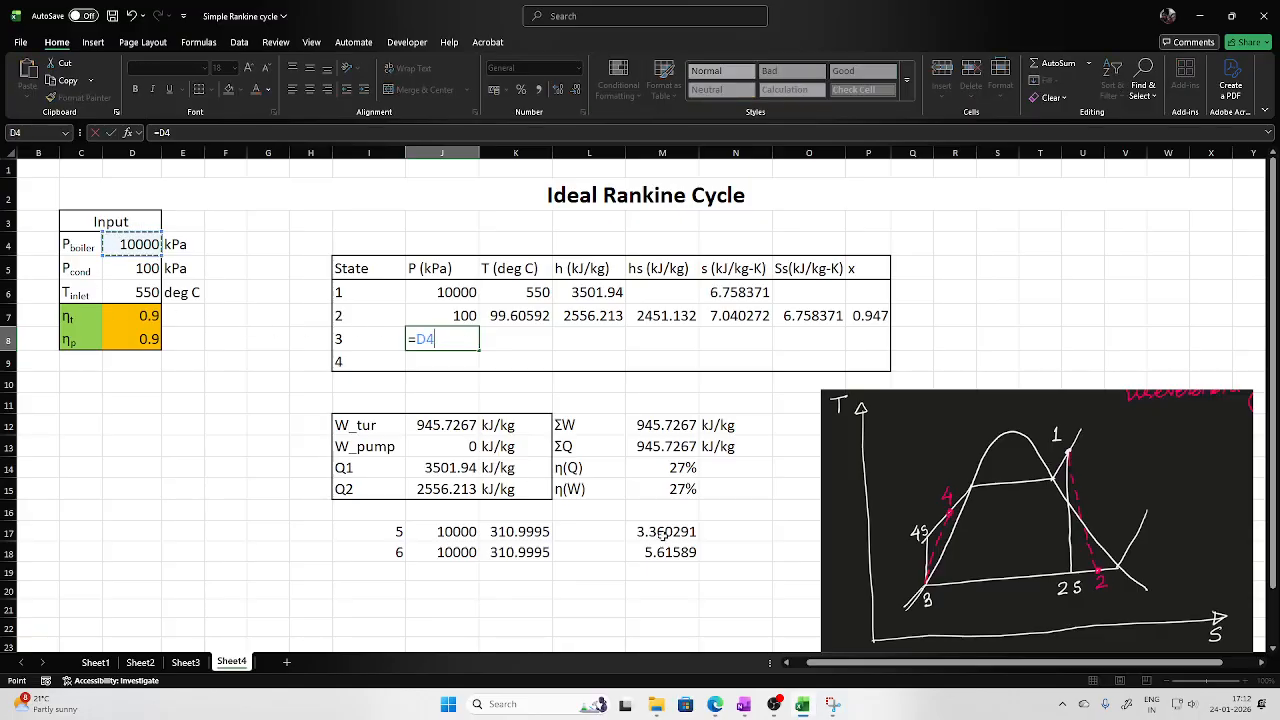
pyautogui.press('Return')
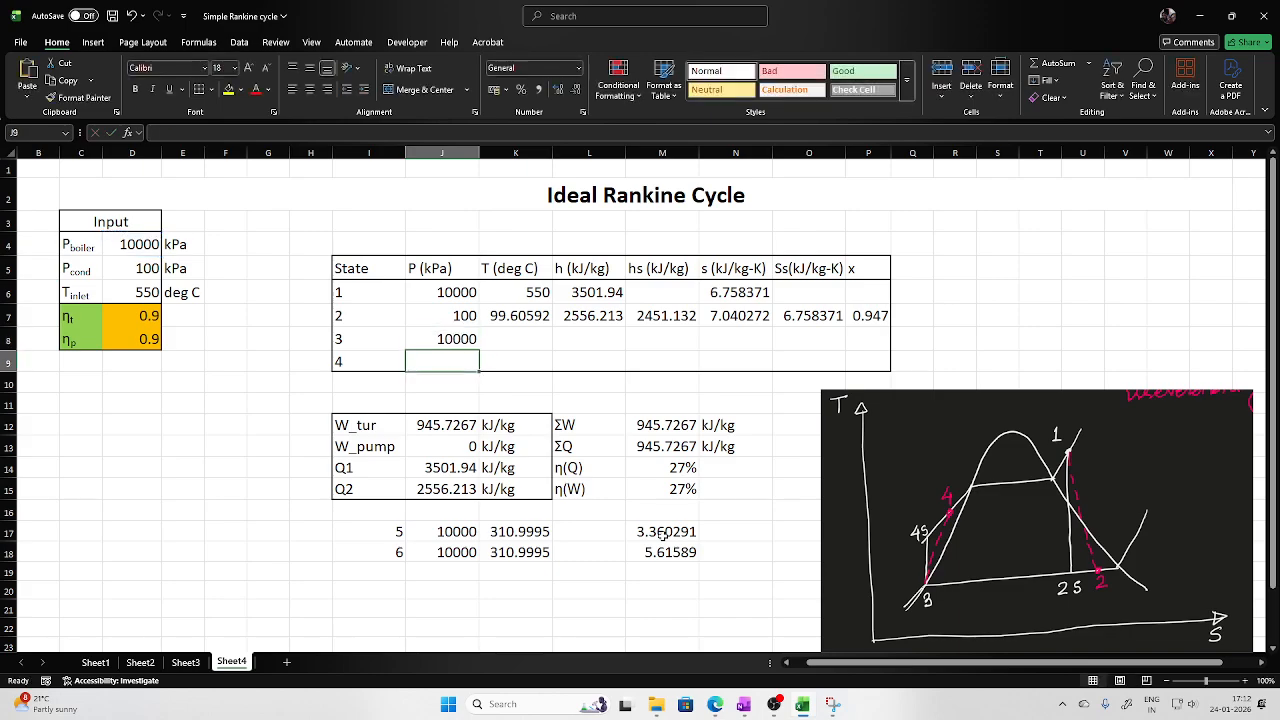
pyautogui.click(510, 340)
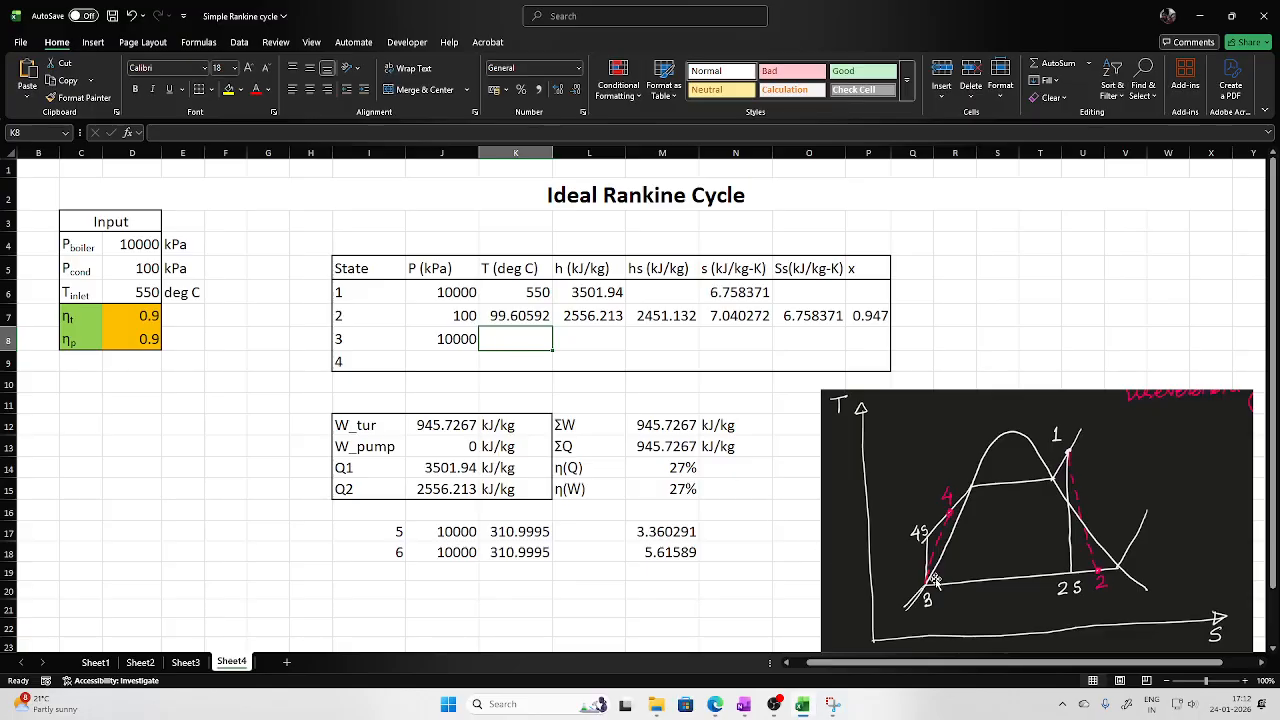
pyautogui.write('=t')
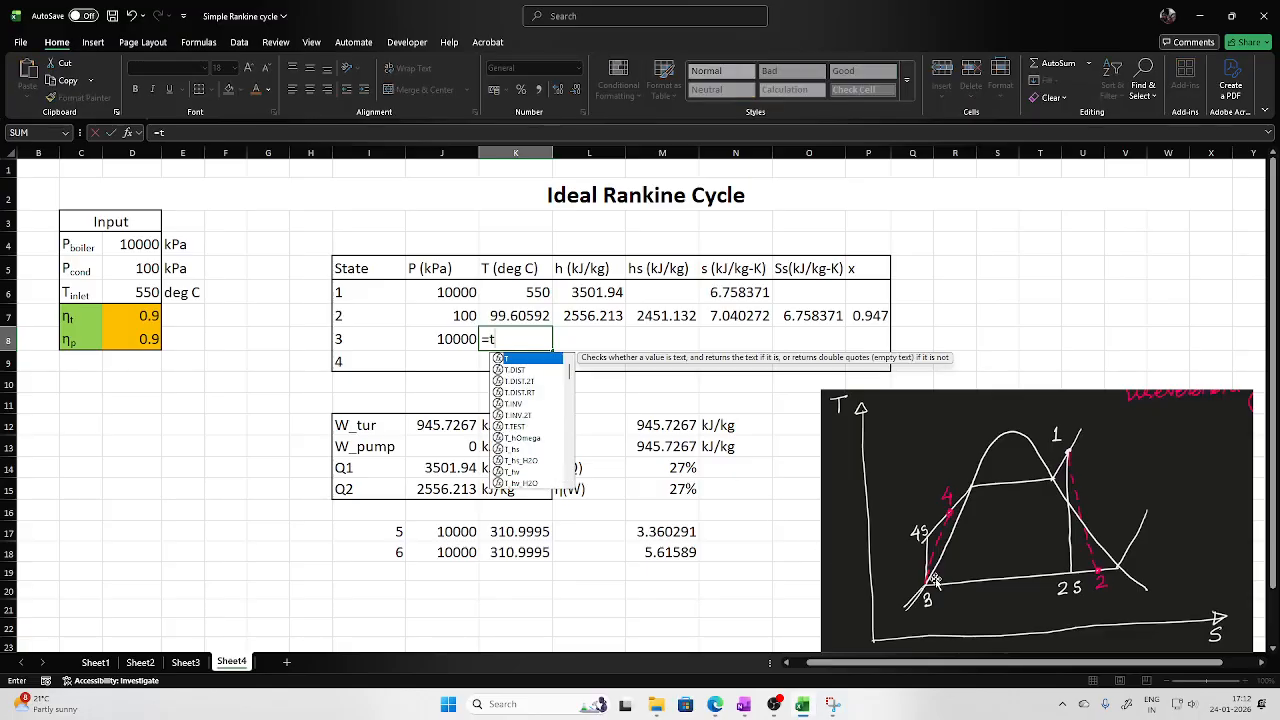
pyautogui.click(455, 340)
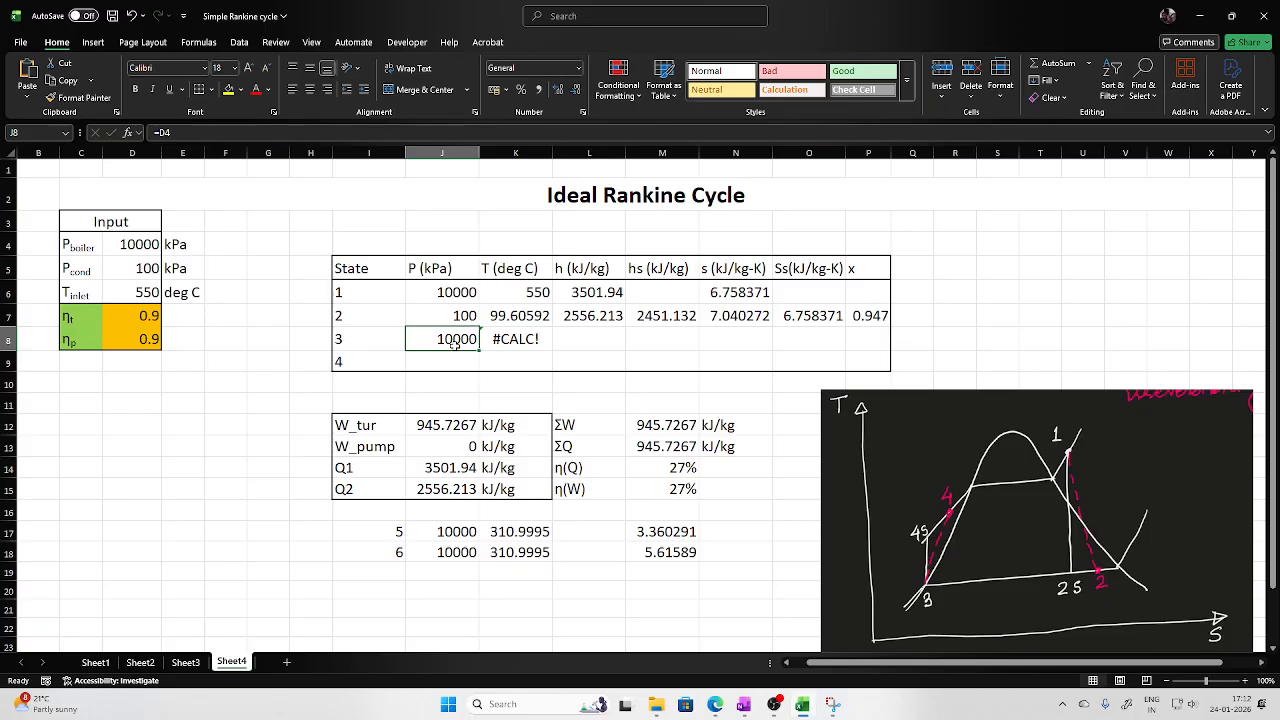
# Link state 3's pressure in J8 to the condenser pressure with =D5
pyautogui.doubleClick(455, 340)
pyautogui.press('BackSpace')
pyautogui.press('BackSpace')
pyautogui.click(150, 268)
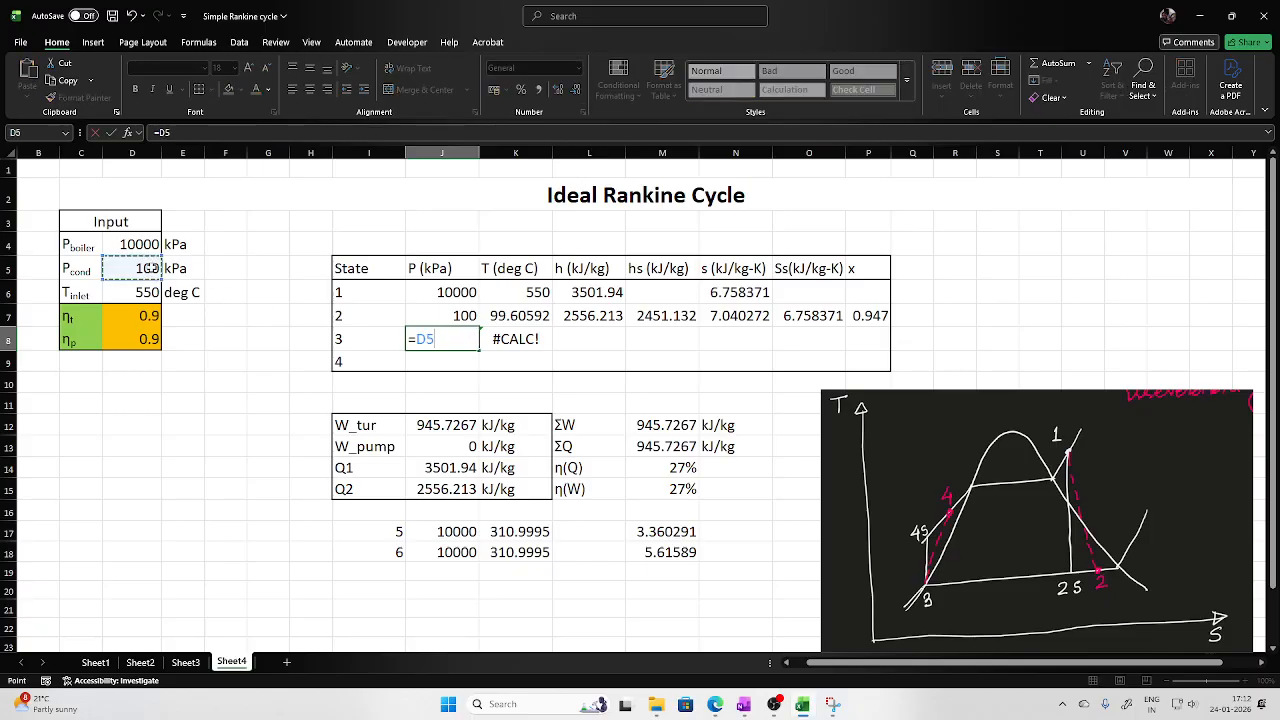
pyautogui.press('Return')
# Calculate state 3's saturation temperature in K8 with the formula =Tsat_p_H2O(J8)
pyautogui.click(527, 338)
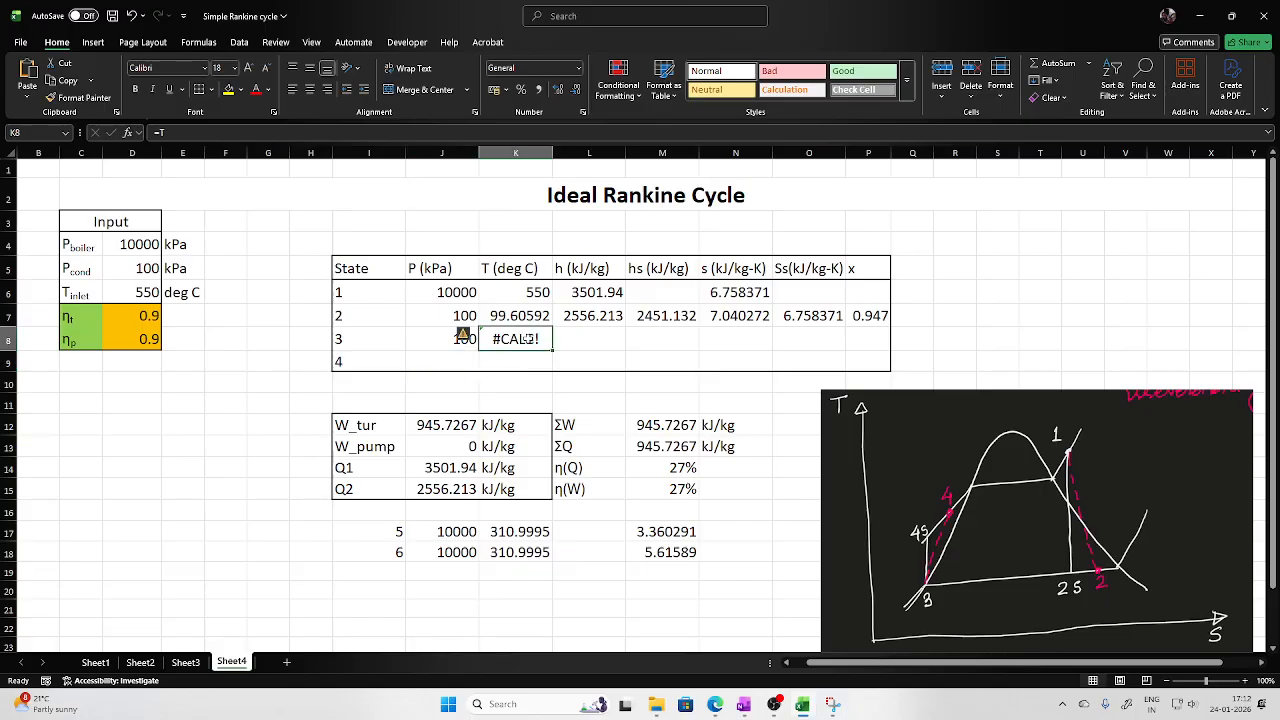
pyautogui.write('=tsat')
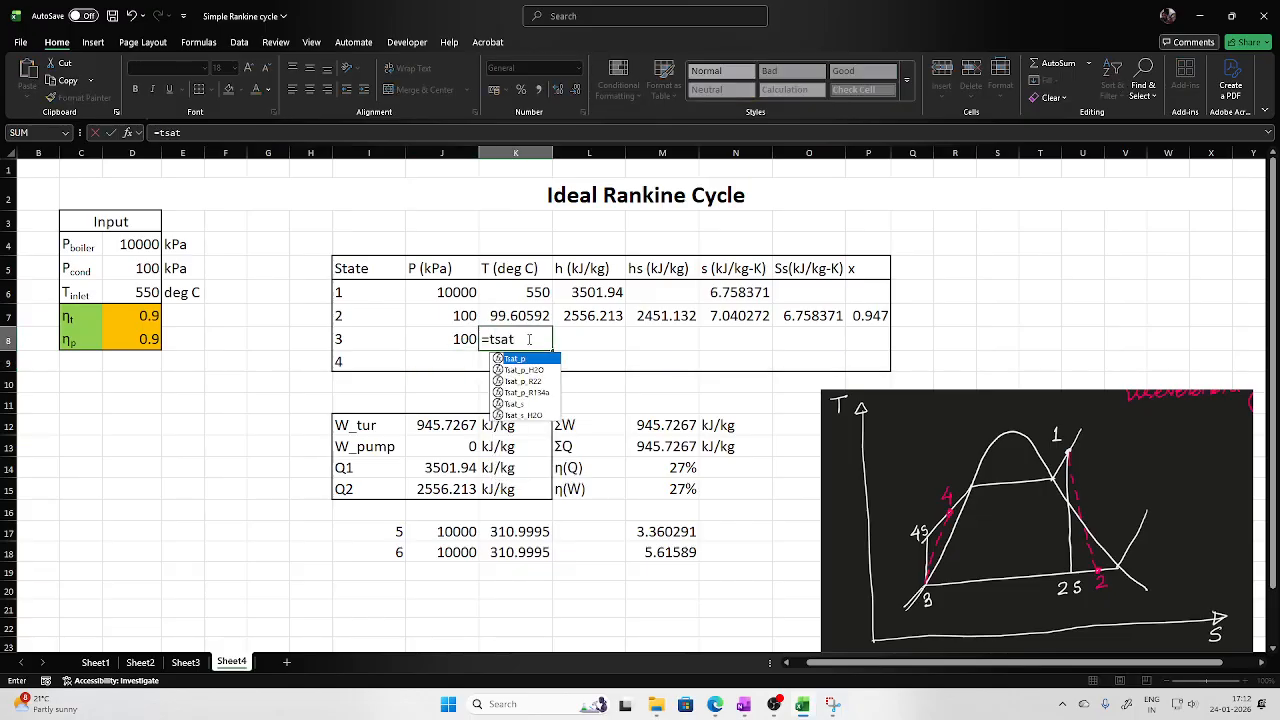
pyautogui.doubleClick(506, 369)
pyautogui.click(428, 339)
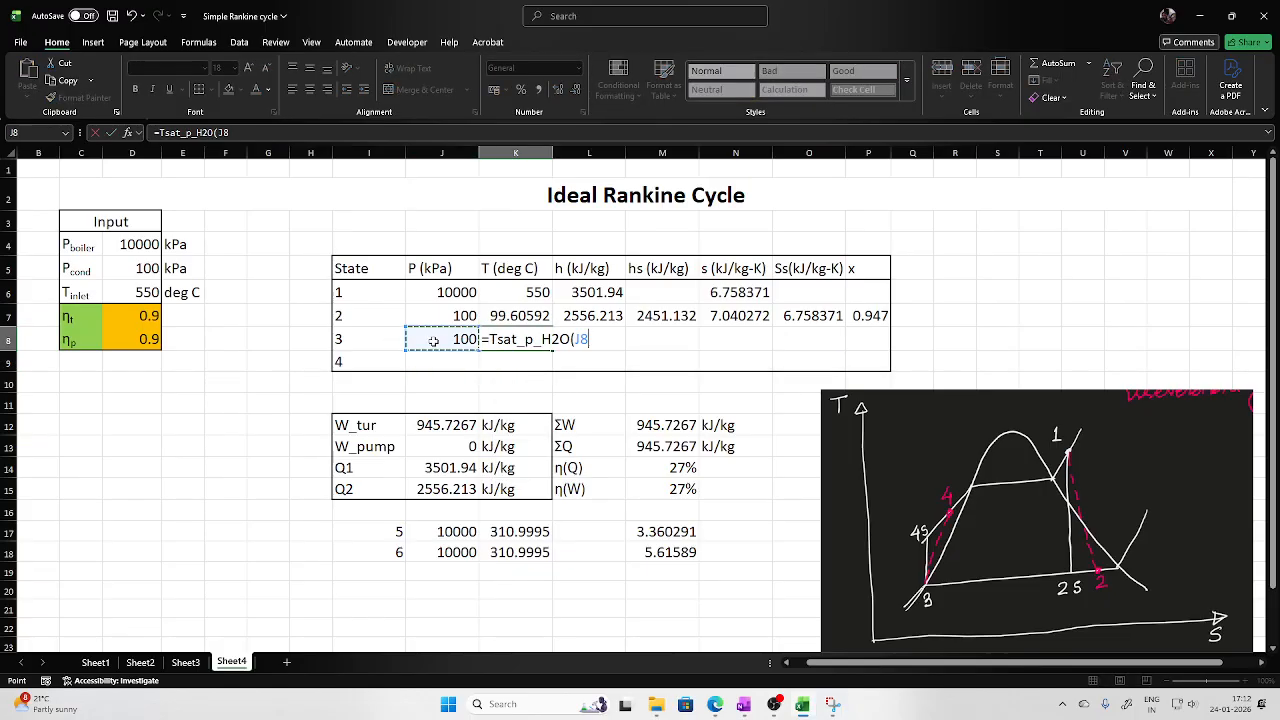
pyautogui.write(')')
pyautogui.press('Return')
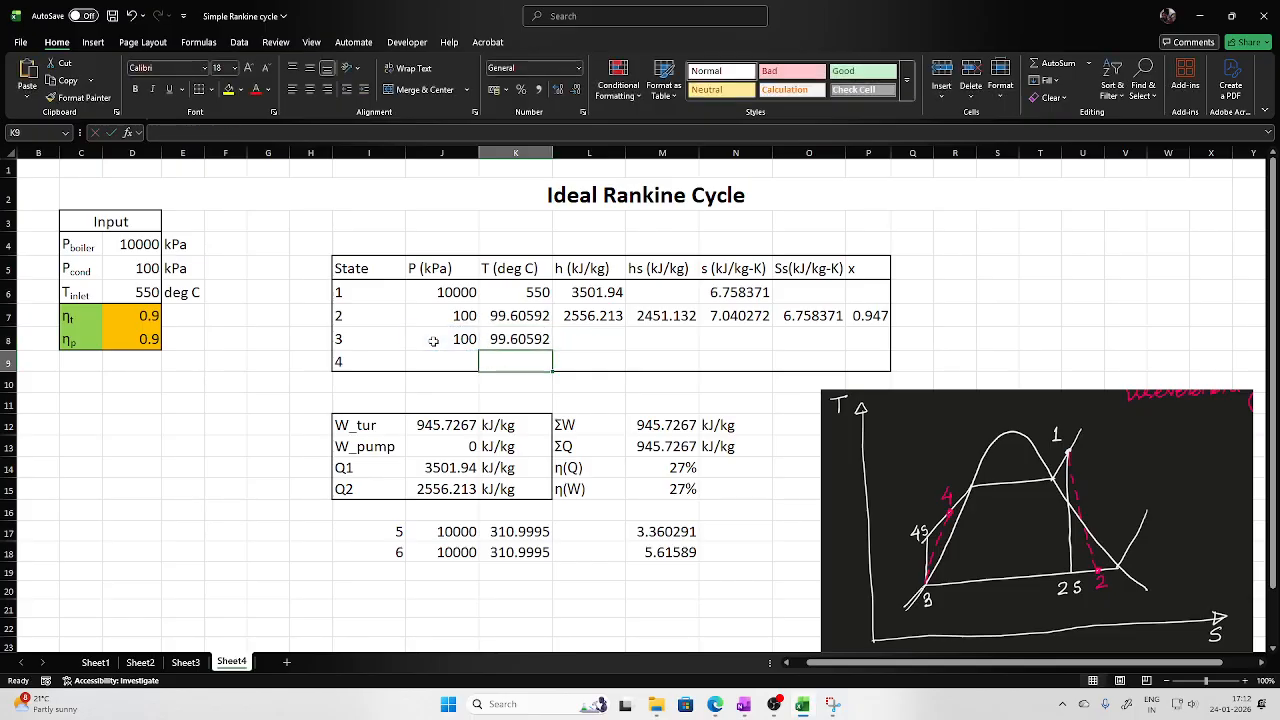
# Calculate state 3's saturated liquid enthalpy in L8 with the formula =hL_p_H2O(J8)
pyautogui.click(597, 338)
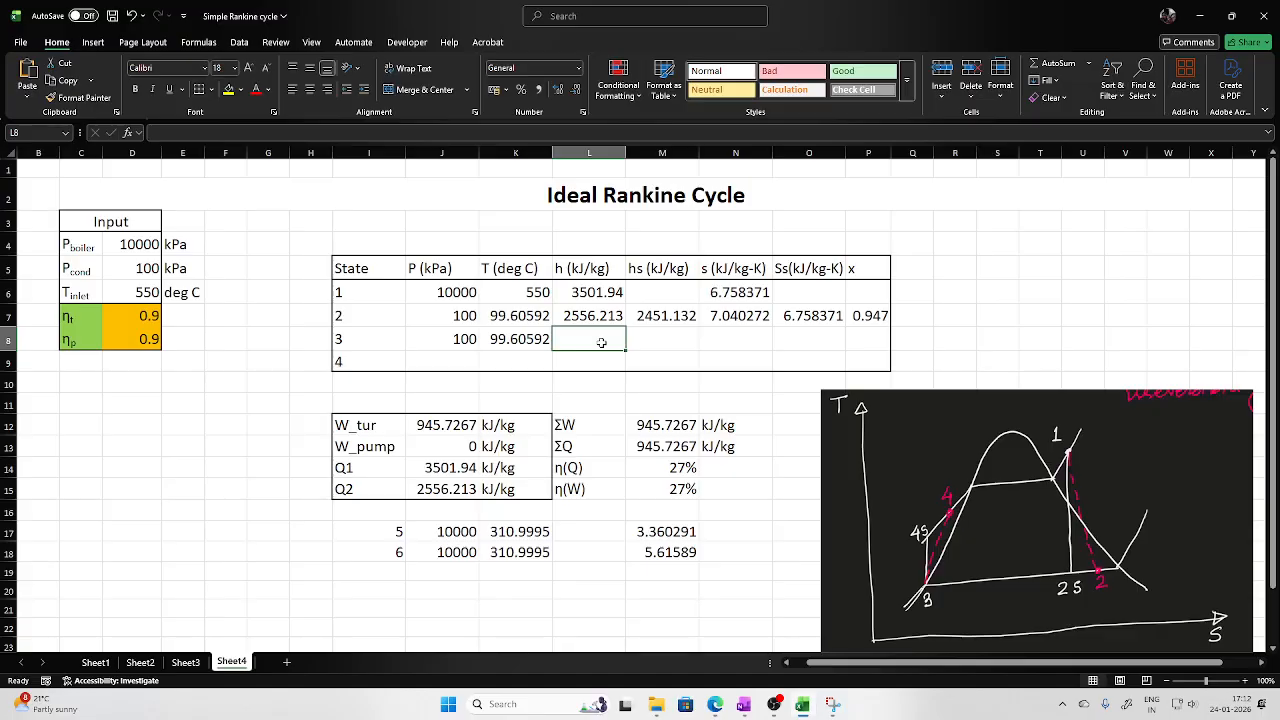
pyautogui.write('=')
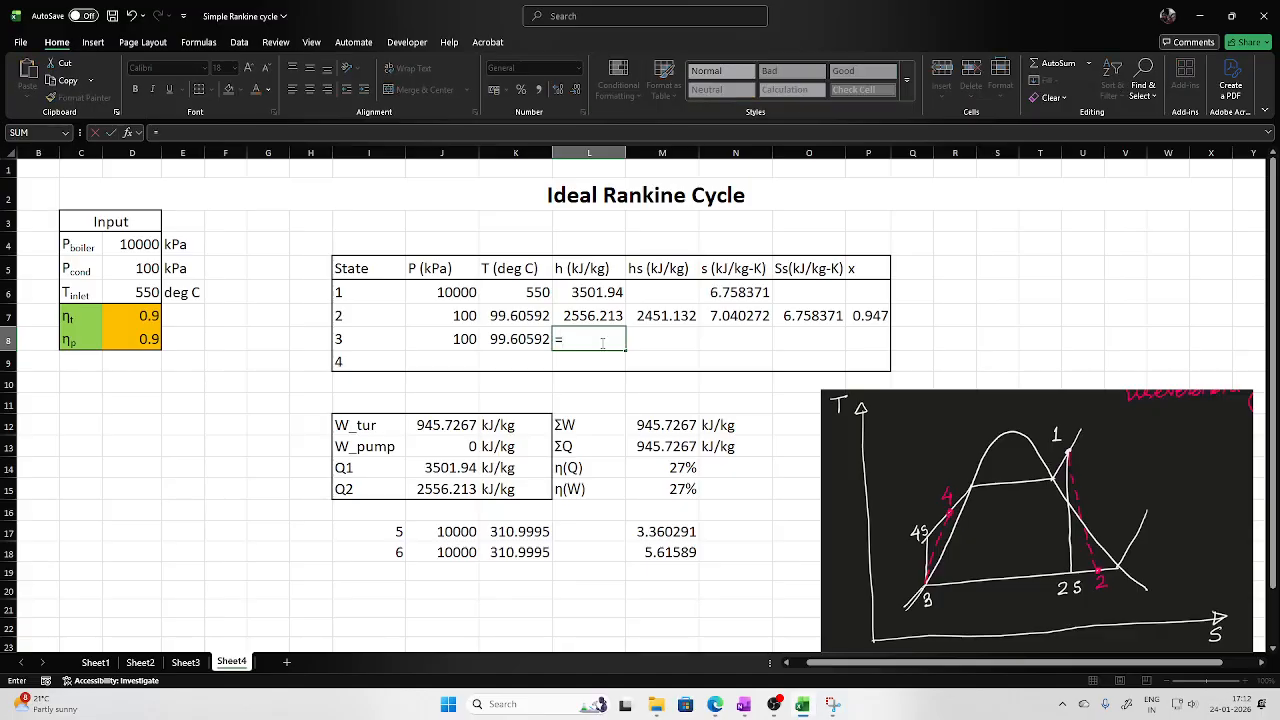
pyautogui.write('hl')
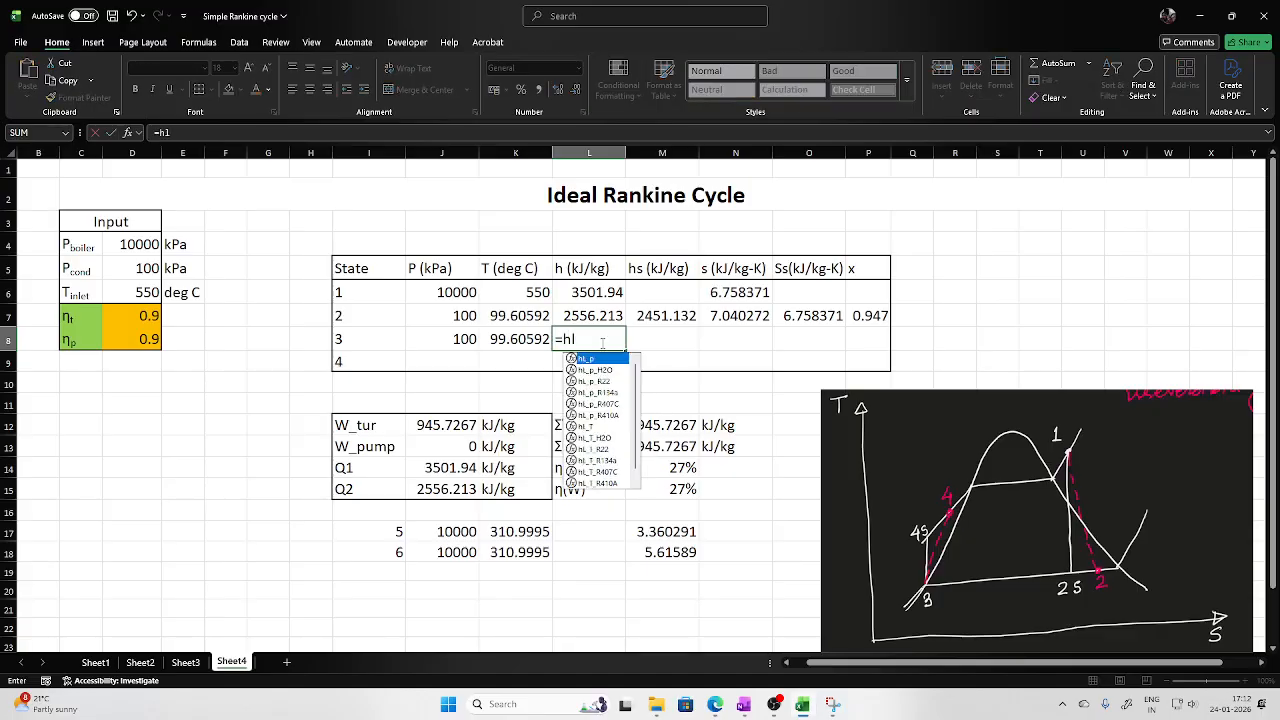
pyautogui.click(598, 372)
pyautogui.press('Tab')
pyautogui.click(450, 339)
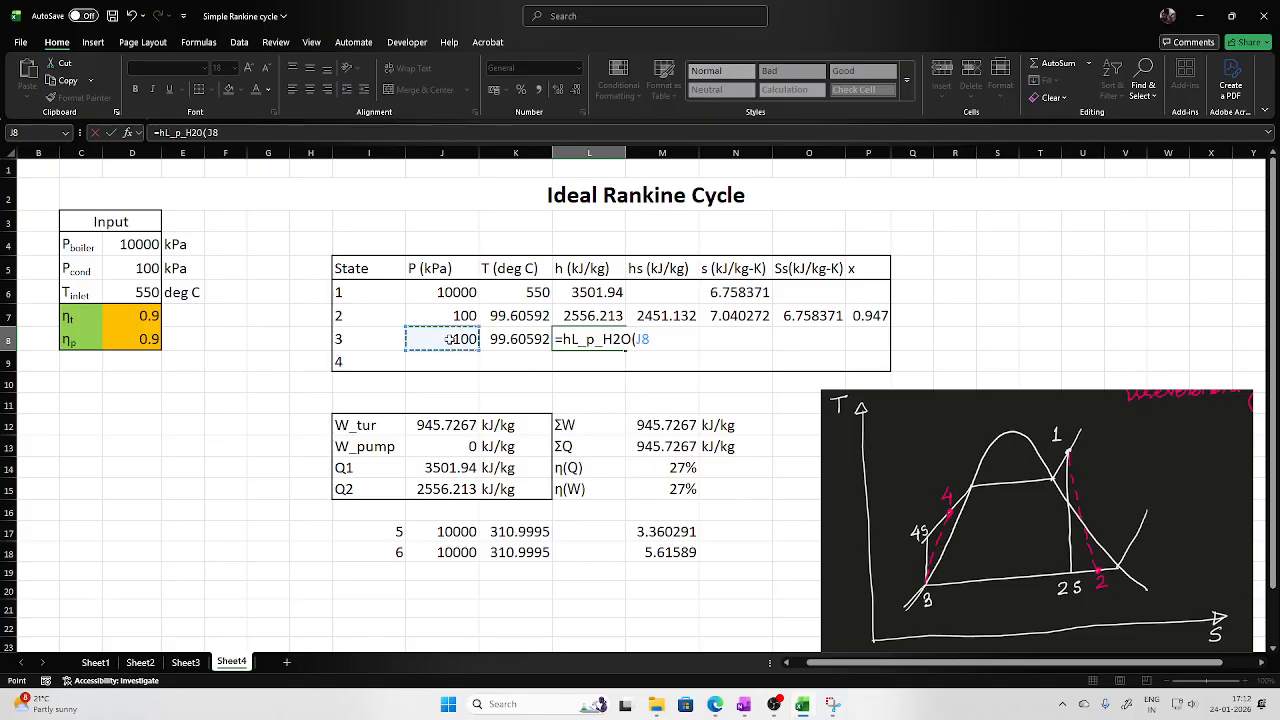
pyautogui.press('Return')
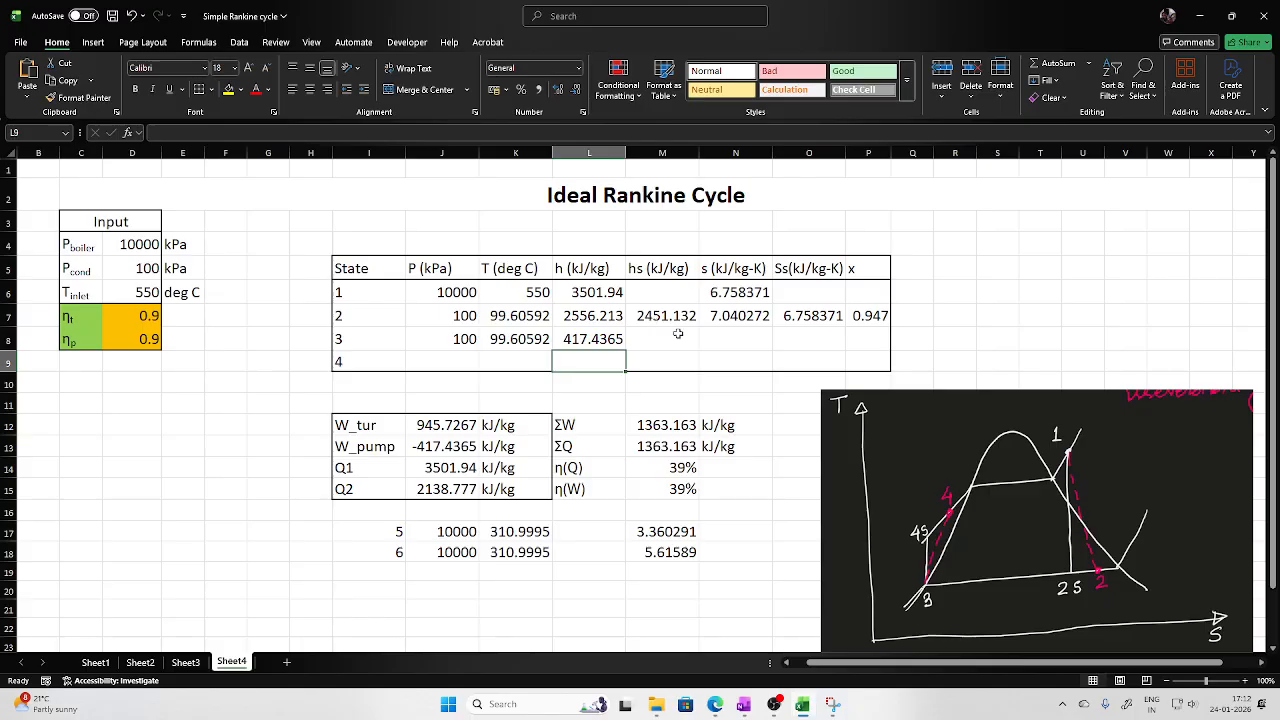
# Calculate state 3's saturated liquid entropy in N8 with the formula =sL_p_H2O(J8)
pyautogui.click(752, 338)
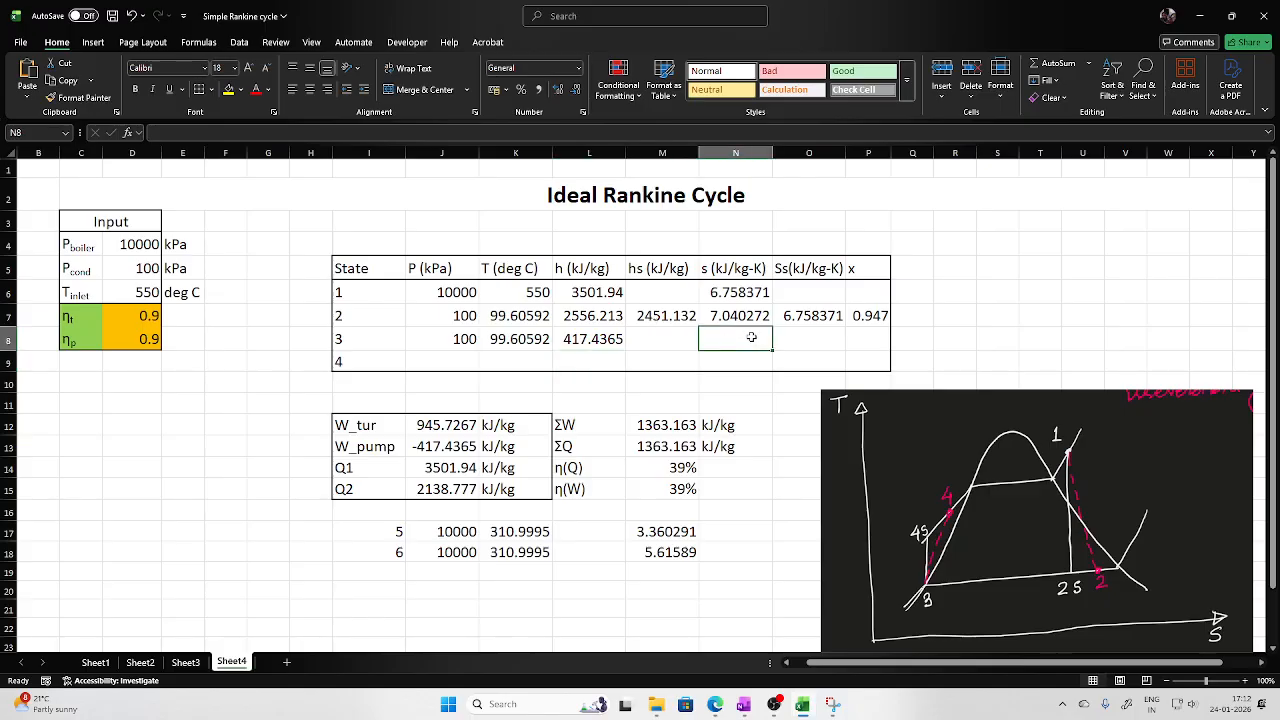
pyautogui.write('=s')
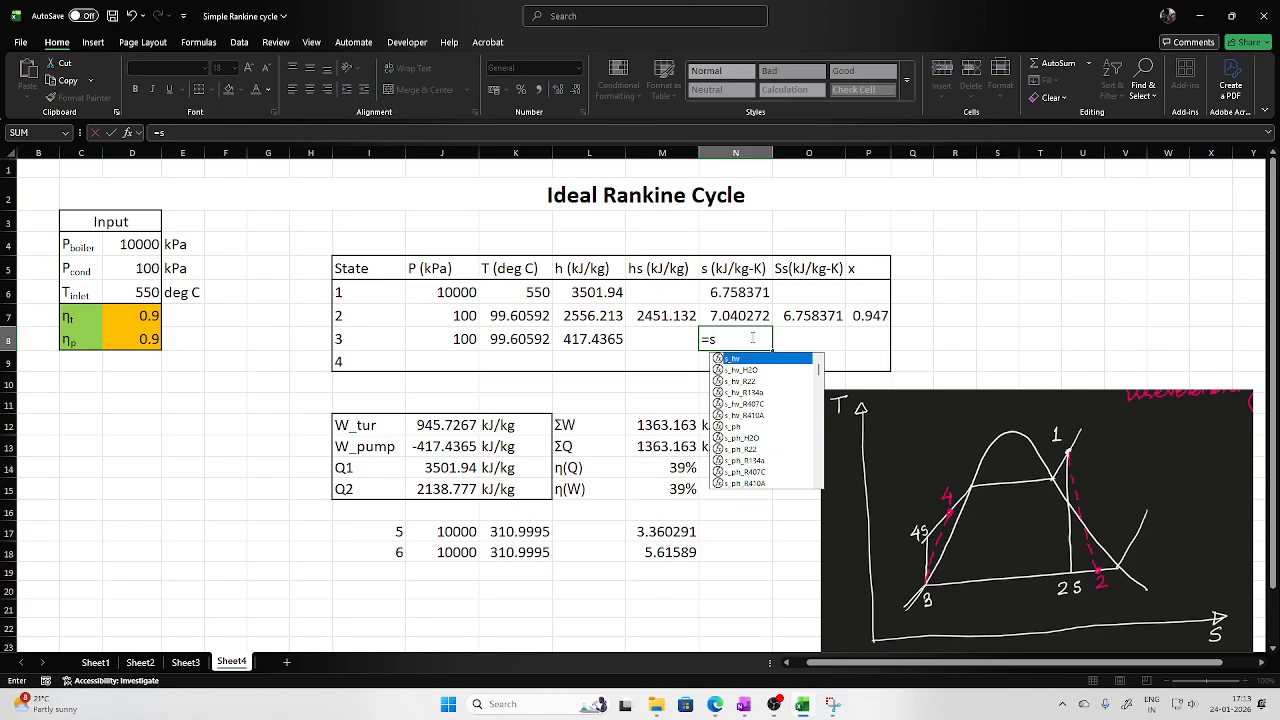
pyautogui.write('l_')
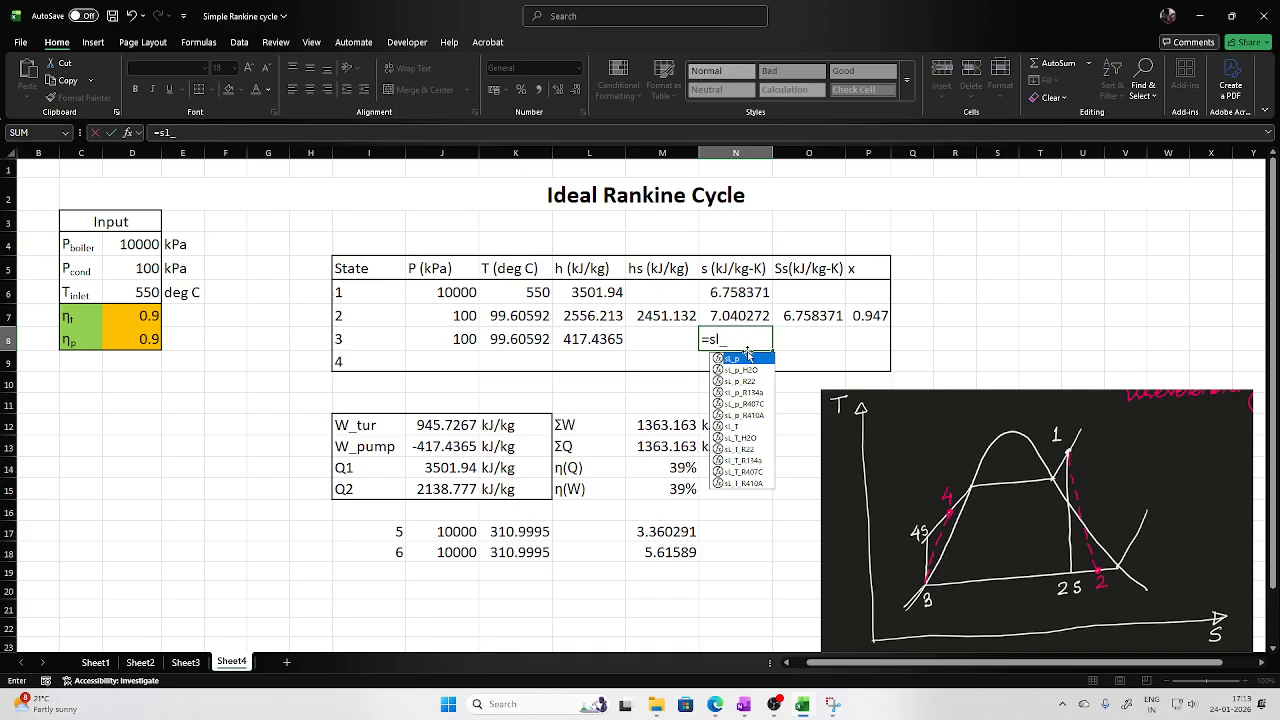
pyautogui.click(466, 339)
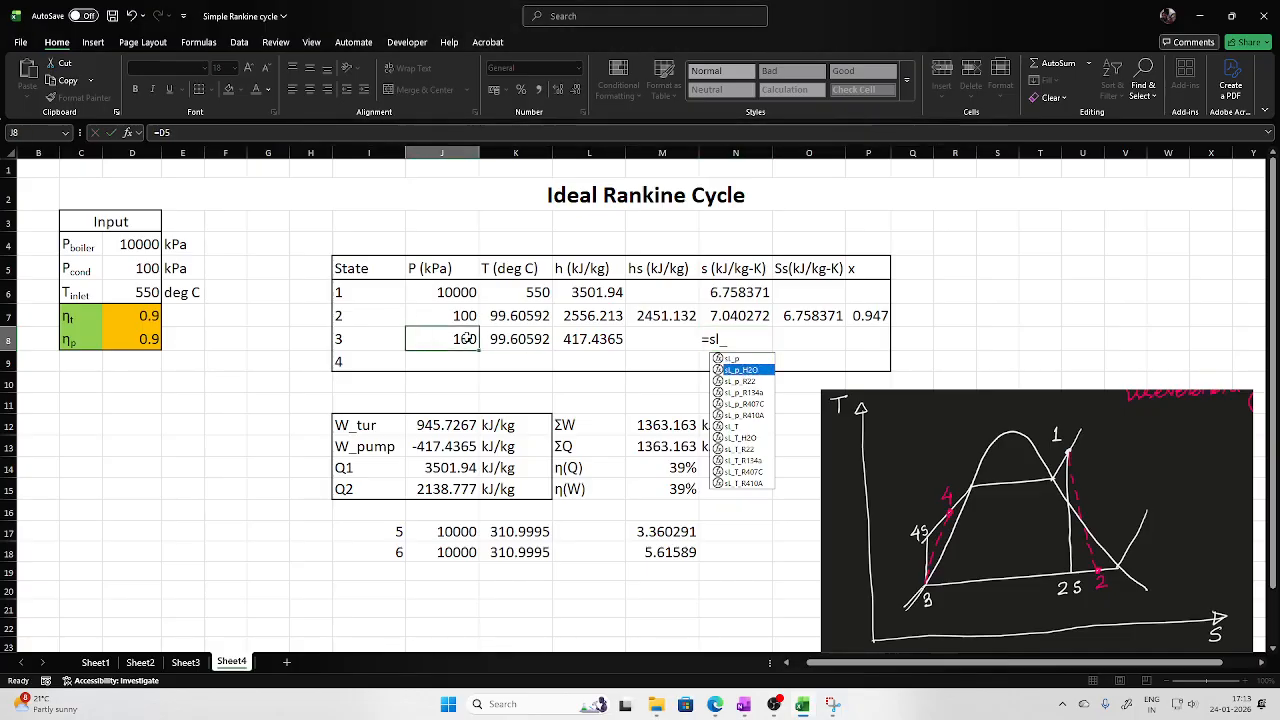
pyautogui.doubleClick(741, 338)
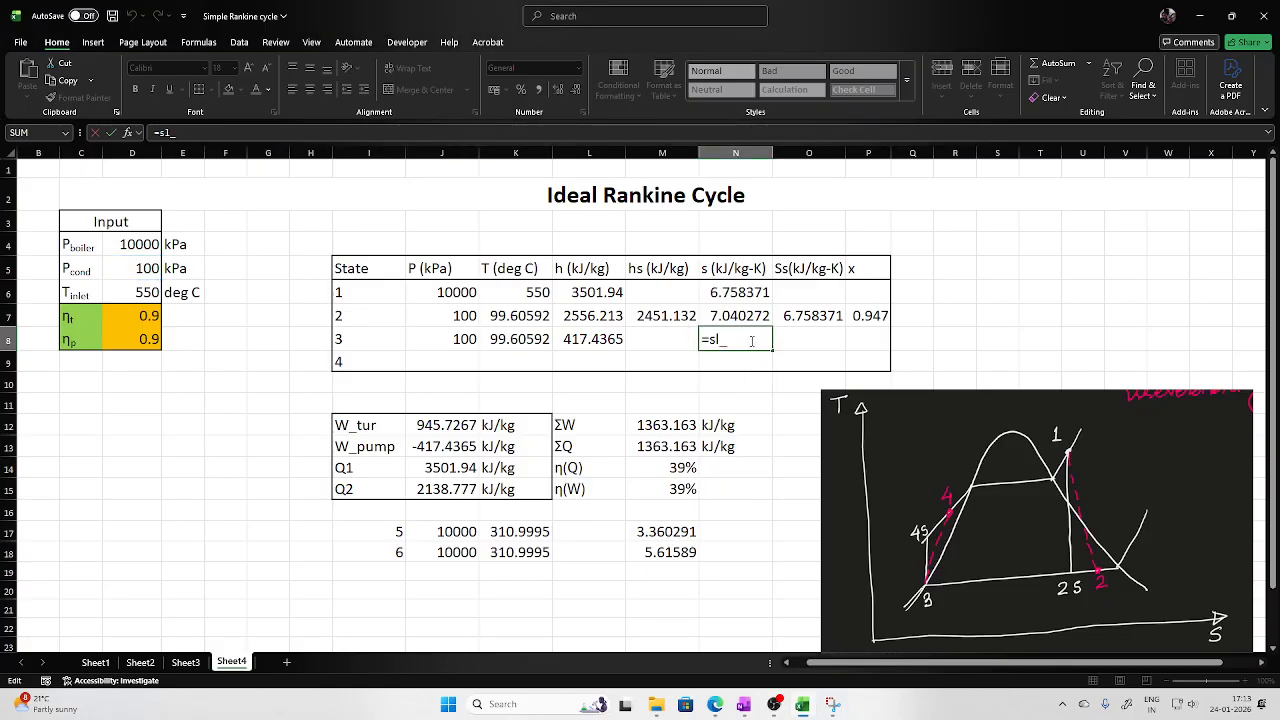
pyautogui.write('p')
pyautogui.doubleClick(745, 372)
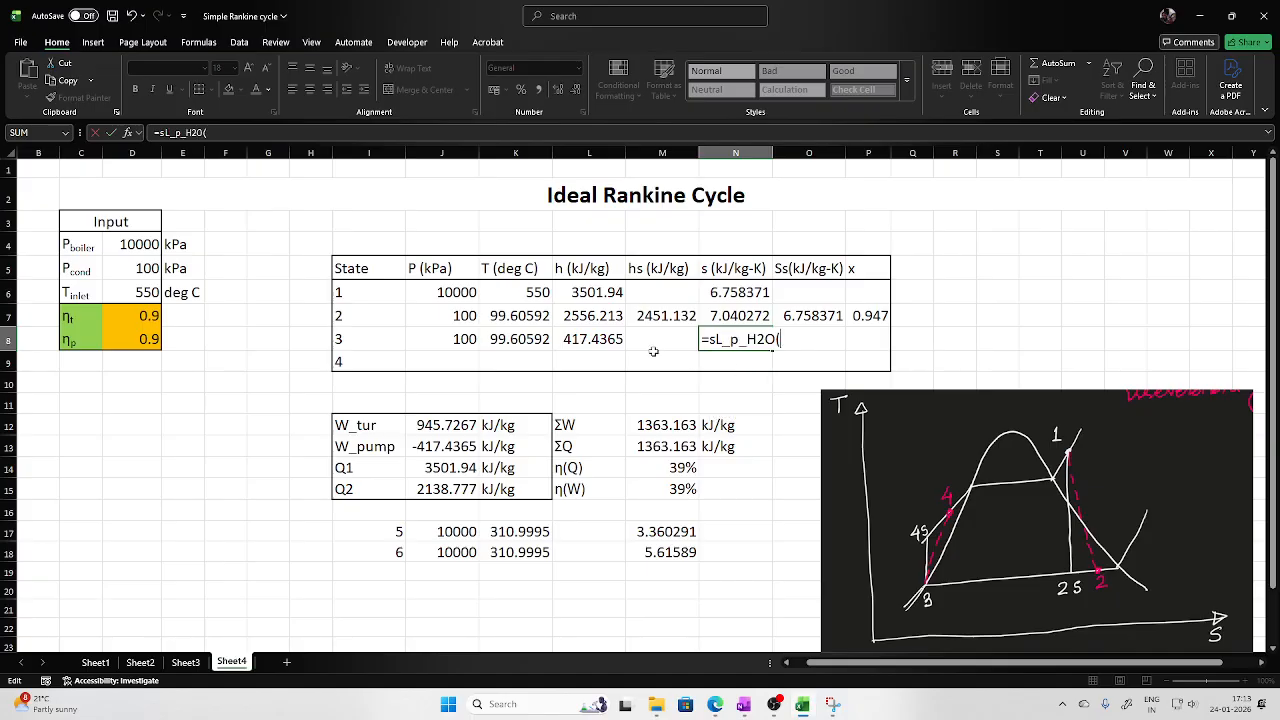
pyautogui.click(466, 339)
pyautogui.press('Return')
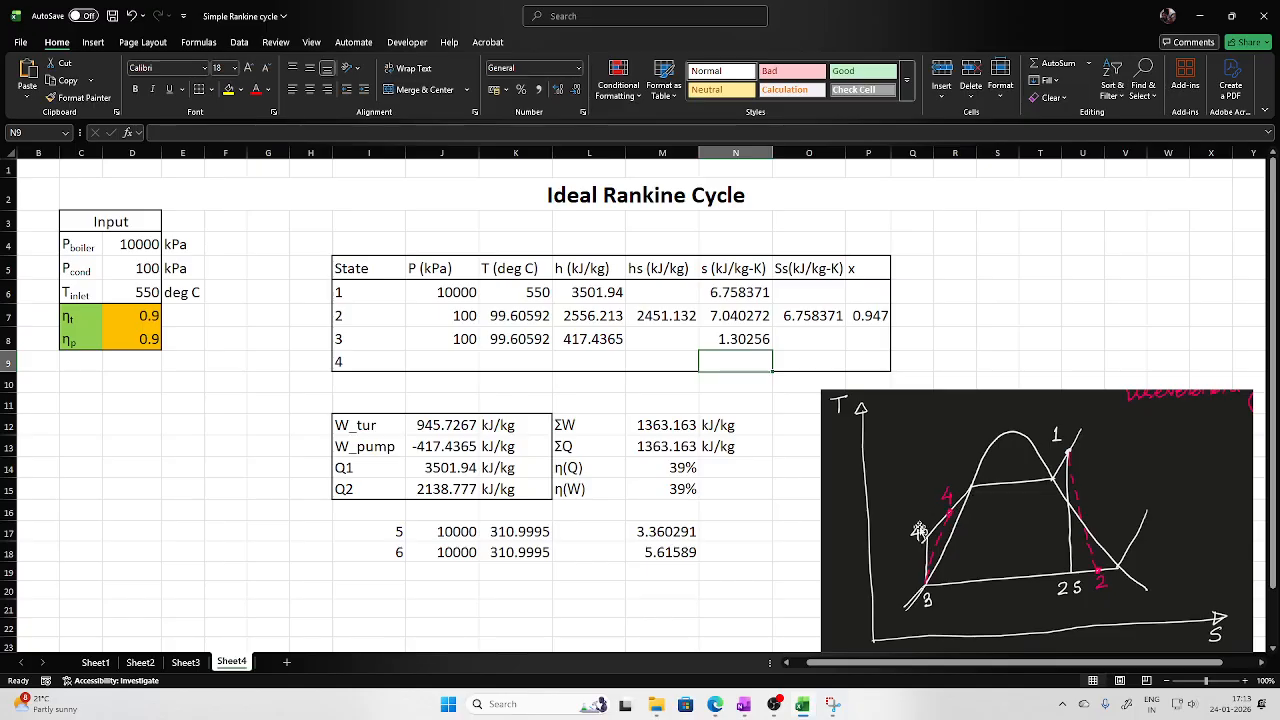
# Set state 4's pressure in J9 to =J6 and its isentropic entropy in O9 to state 3's entropy, =N8
pyautogui.click(449, 358)
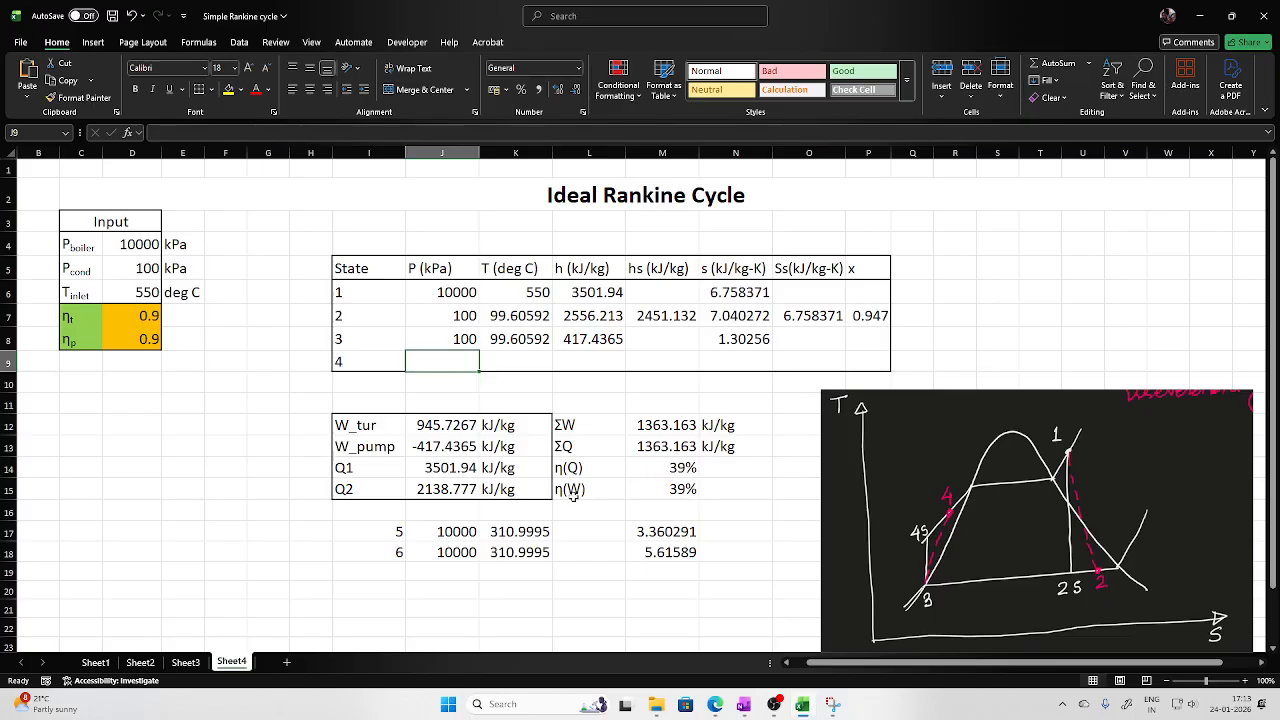
pyautogui.write('=')
pyautogui.click(465, 289)
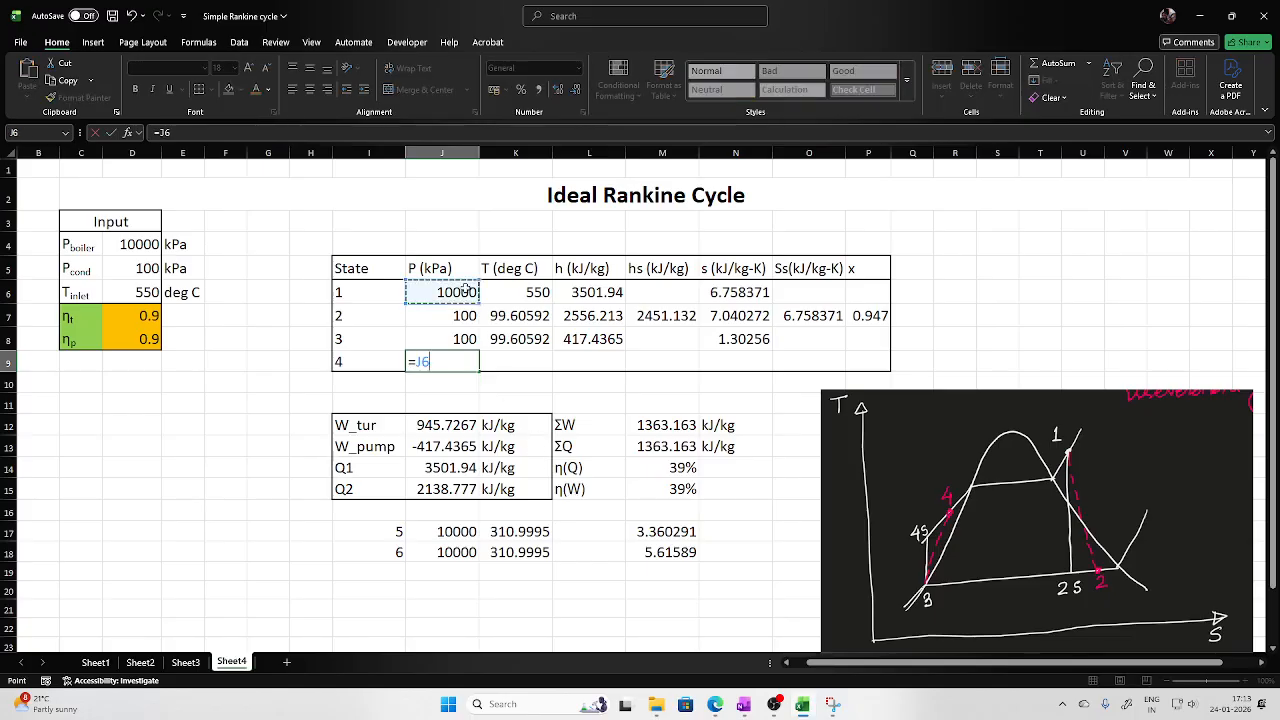
pyautogui.press('Return')
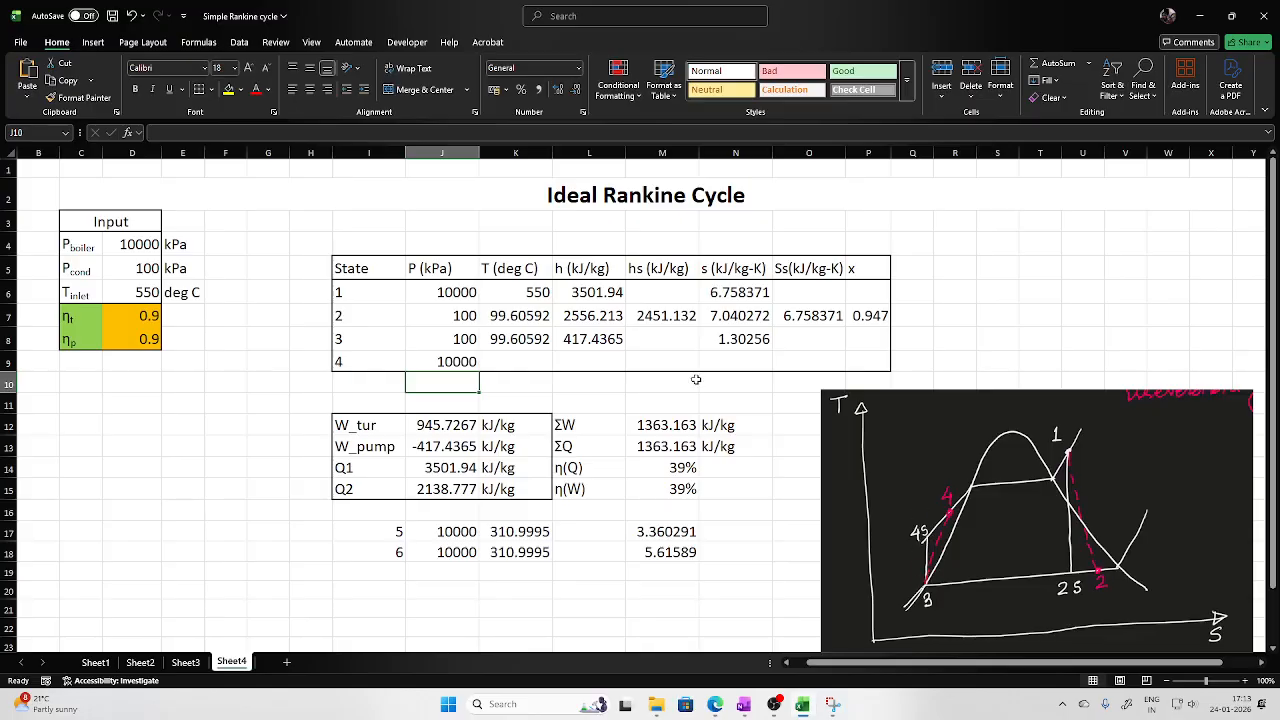
pyautogui.click(809, 362)
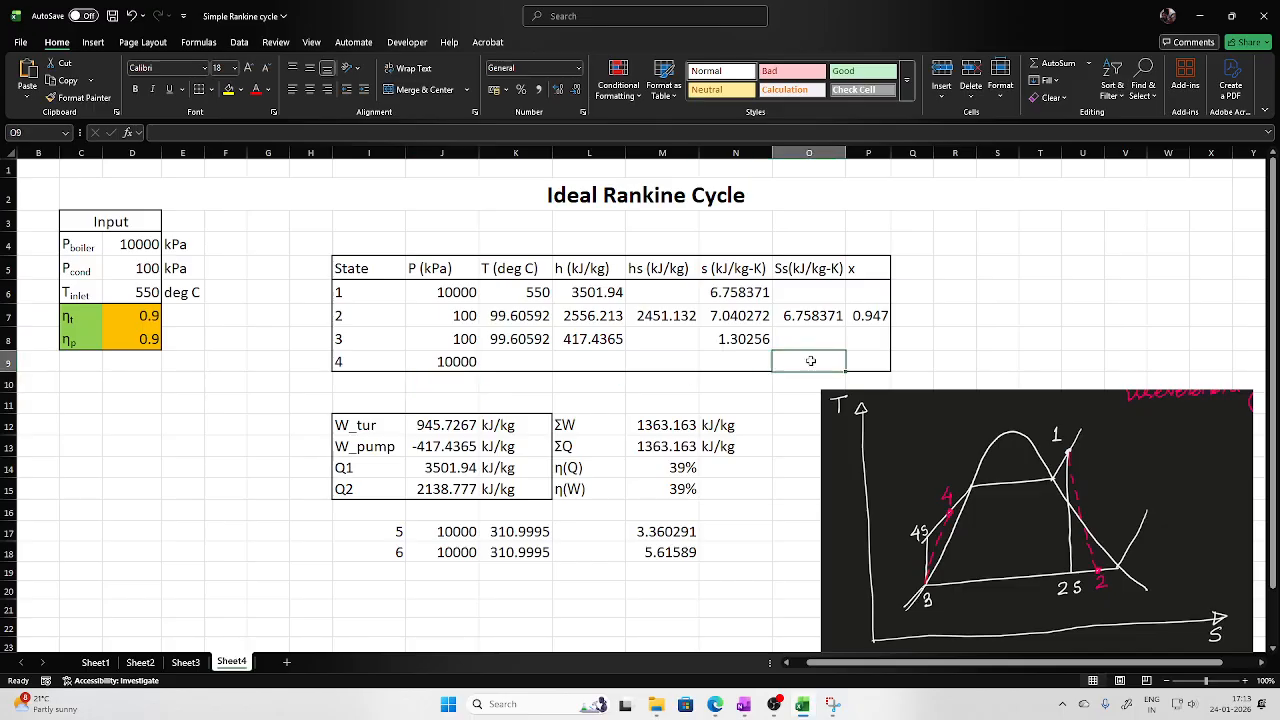
pyautogui.write('=')
pyautogui.click(738, 340)
pyautogui.press('Return')
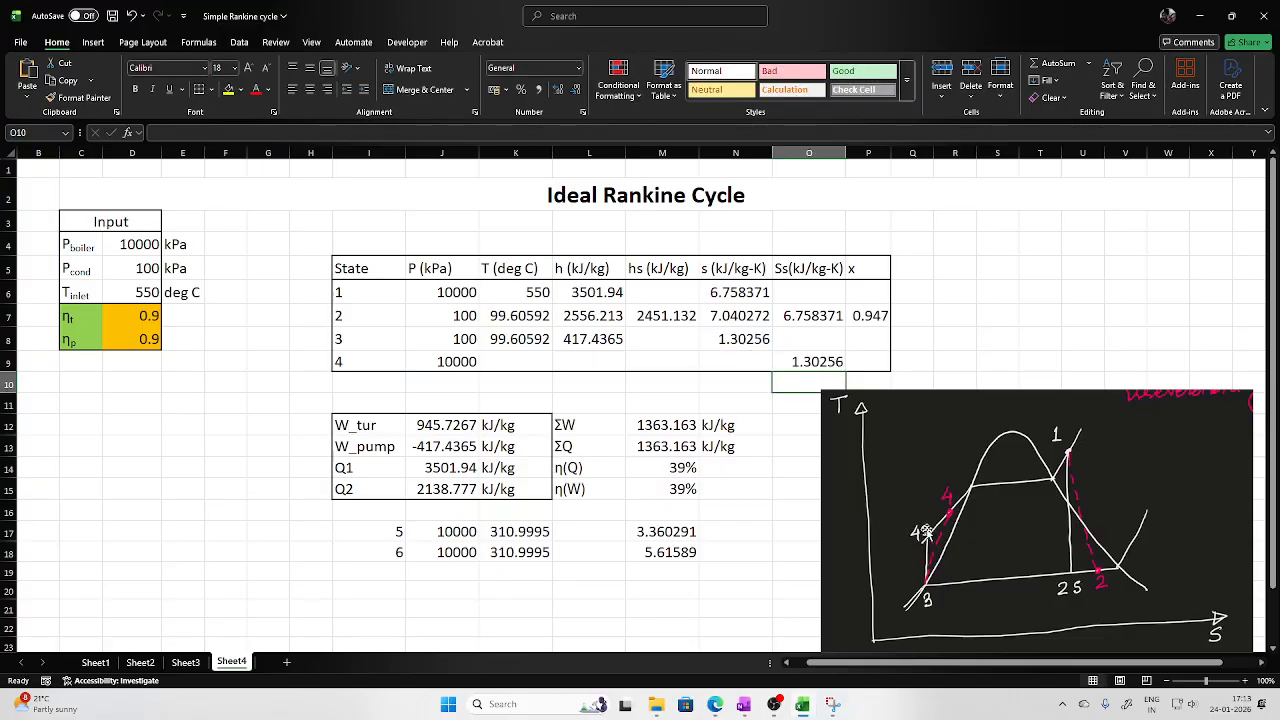
# Calculate state 4's isentropic enthalpy in M9 with the formula =h_ps_H2O(J9,O9)
pyautogui.click(660, 358)
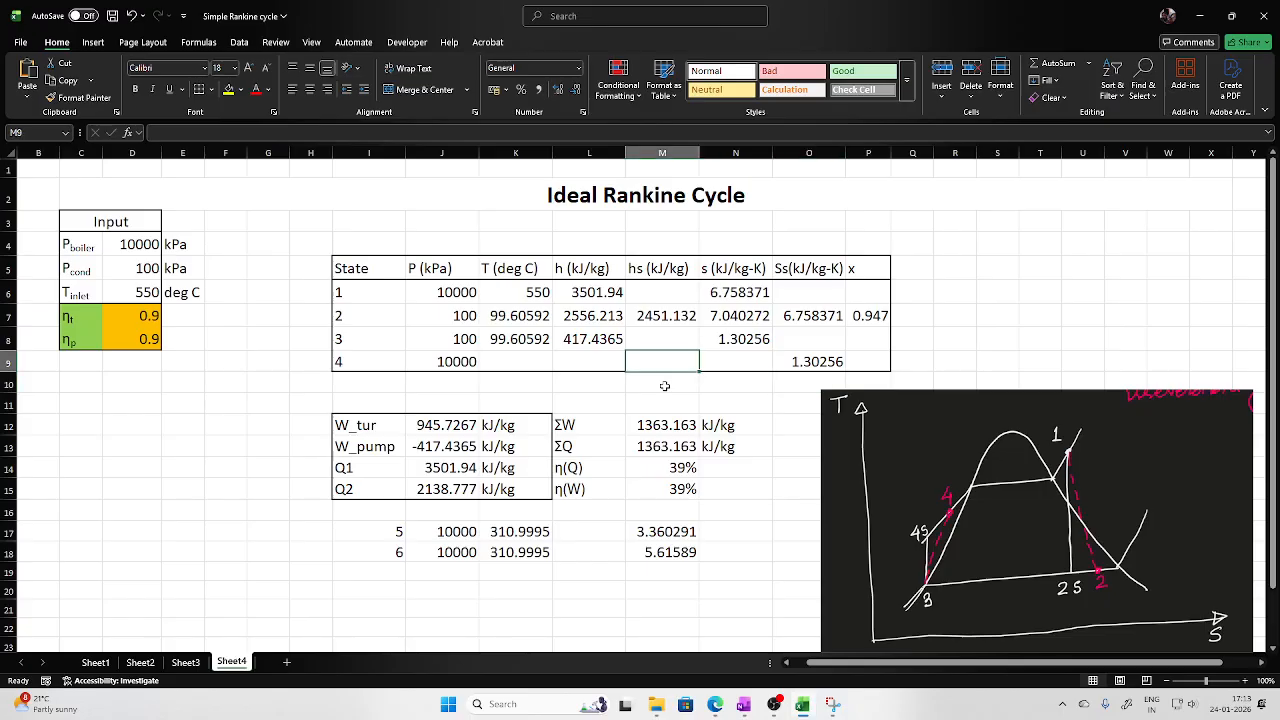
pyautogui.write('=h')
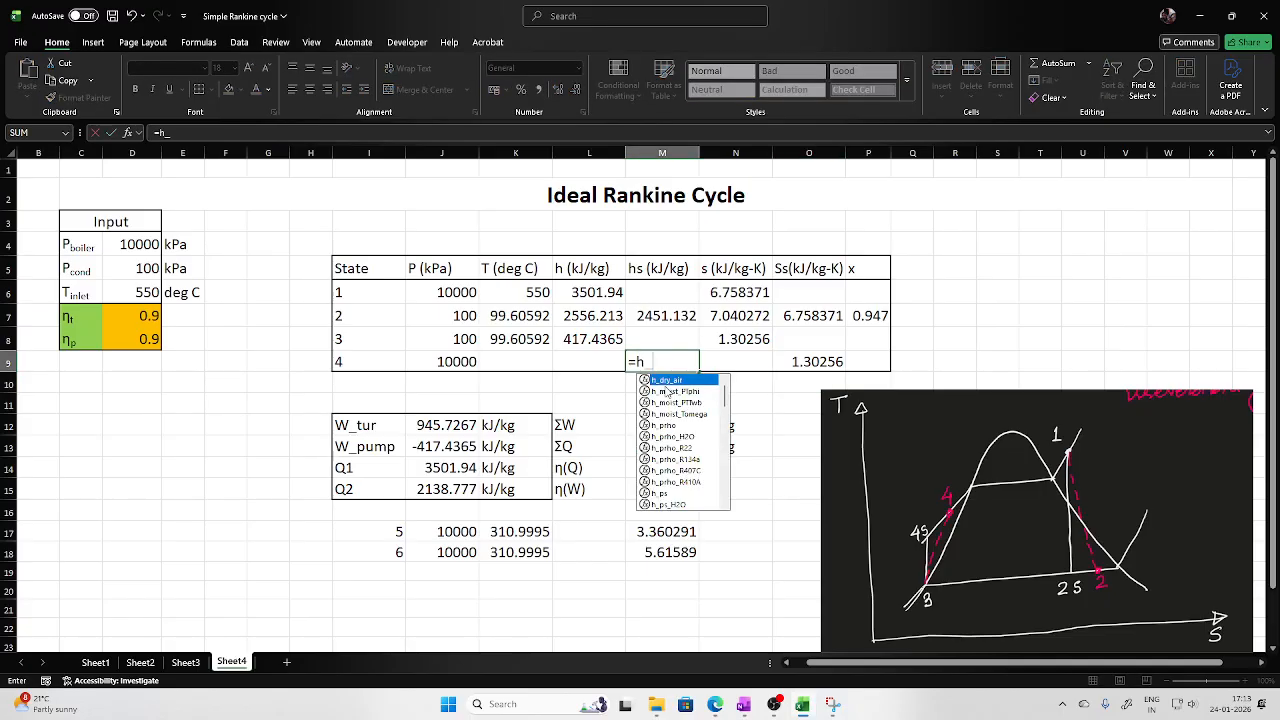
pyautogui.write('_ps')
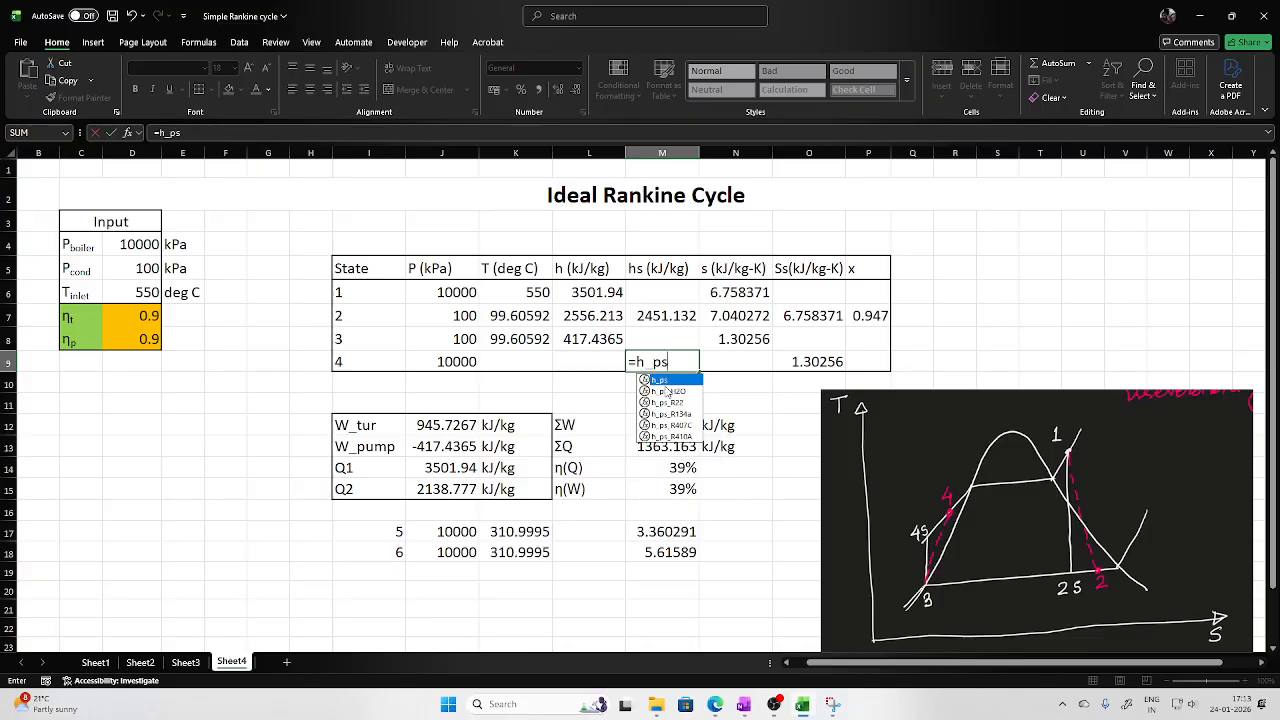
pyautogui.doubleClick(660, 391)
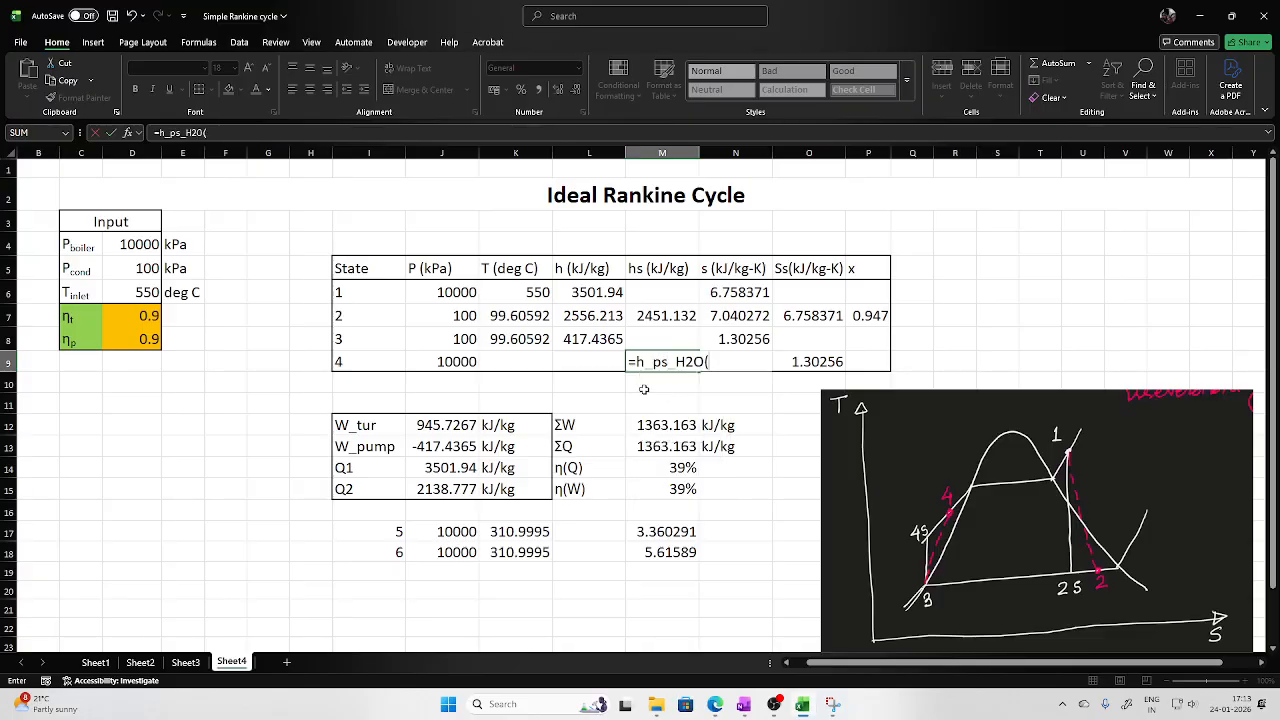
pyautogui.click(443, 360)
pyautogui.write(',')
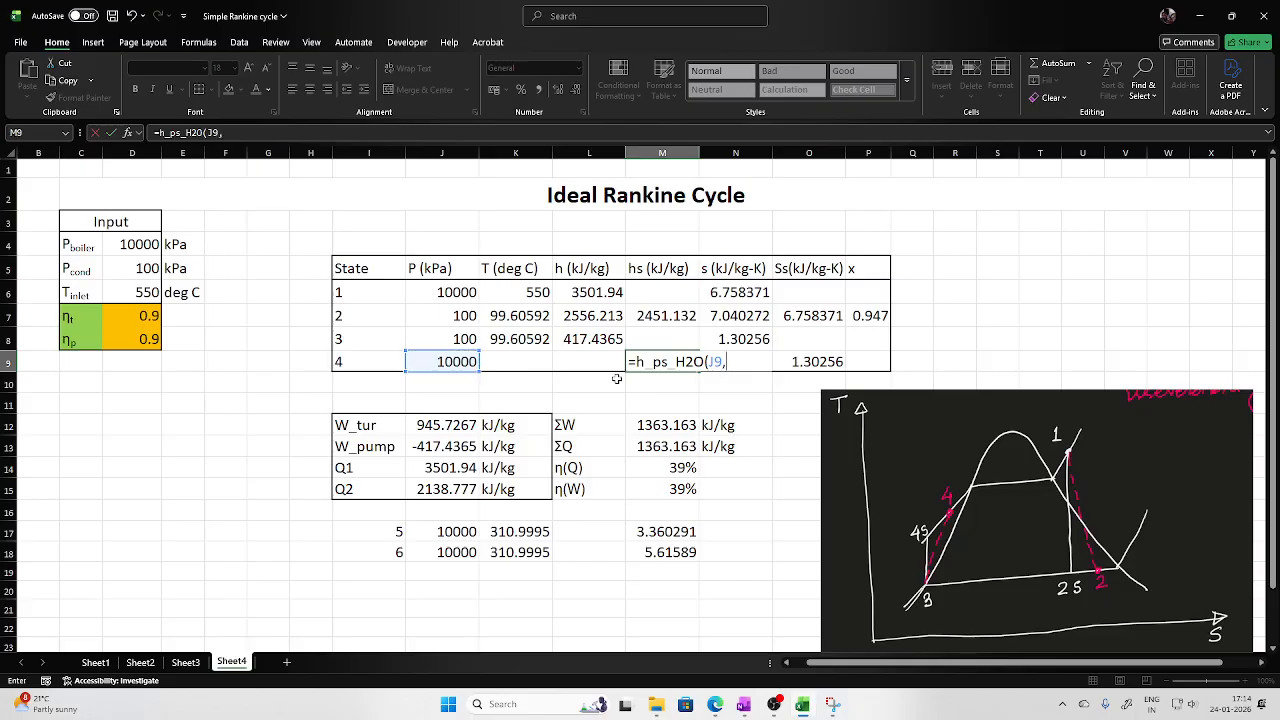
pyautogui.click(820, 364)
pyautogui.press('Return')
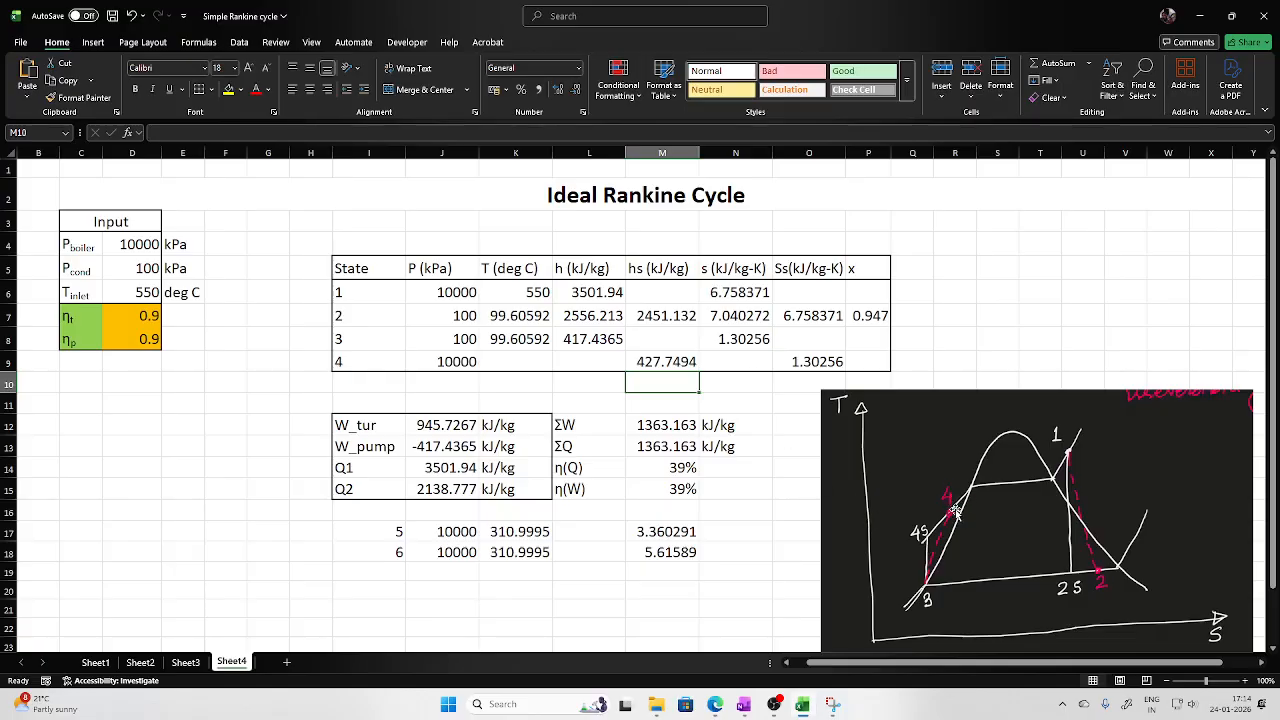
# Switch to OneNote and handwrite the pump efficiency equation ηp = (h4s − h3)/(h4 − h3) below the T-S diagram
pyautogui.click(743, 704)
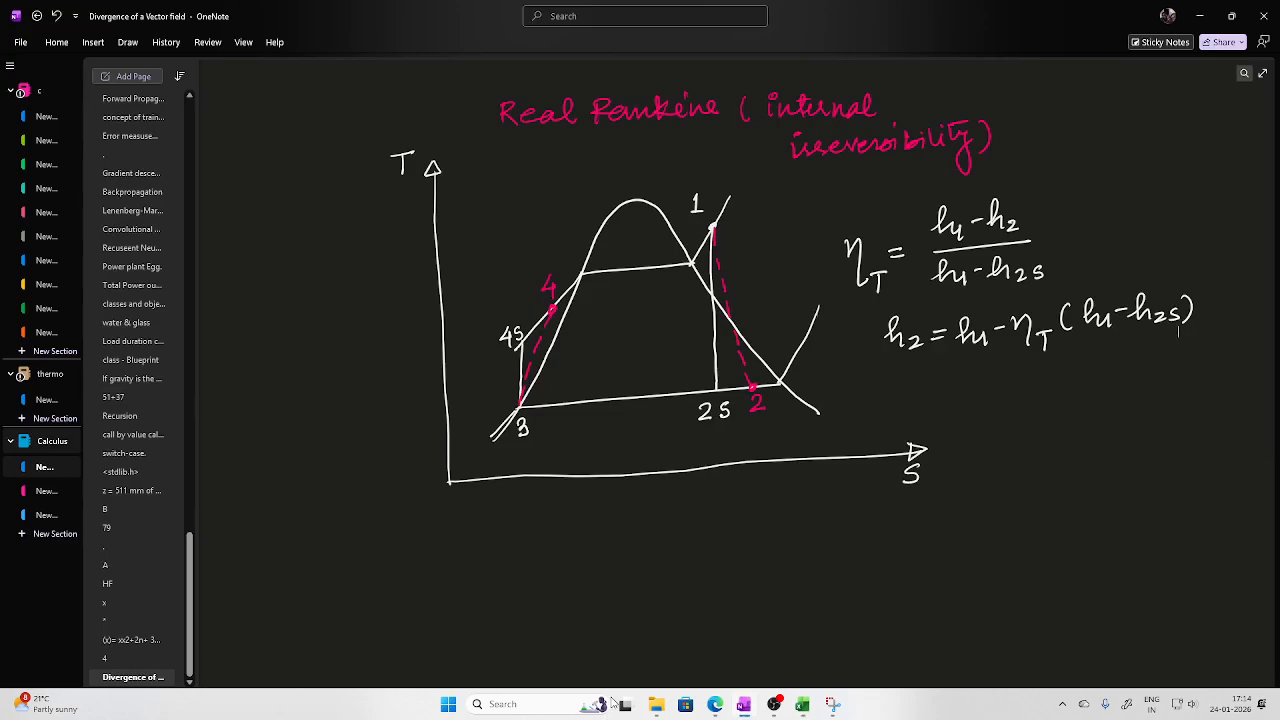
pyautogui.moveTo(529, 519); pyautogui.dragTo(527, 570)
pyautogui.moveTo(603, 518); pyautogui.dragTo(610, 497)
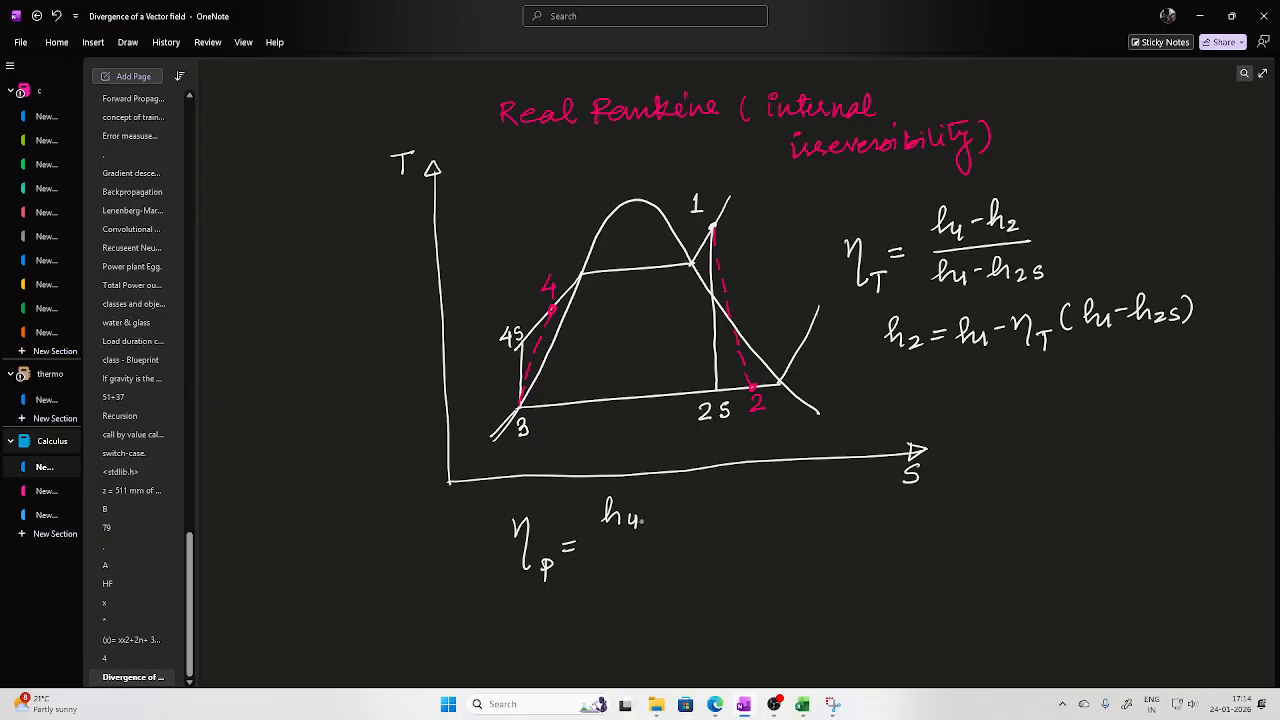
pyautogui.moveTo(679, 517); pyautogui.dragTo(685, 498)
pyautogui.moveTo(604, 541); pyautogui.dragTo(708, 533)
pyautogui.moveTo(612, 544)
pyautogui.mouseDown()
pyautogui.moveTo(627, 569)
pyautogui.moveTo(688, 567)
pyautogui.mouseUp()
pyautogui.moveTo(696, 559); pyautogui.dragTo(703, 560)
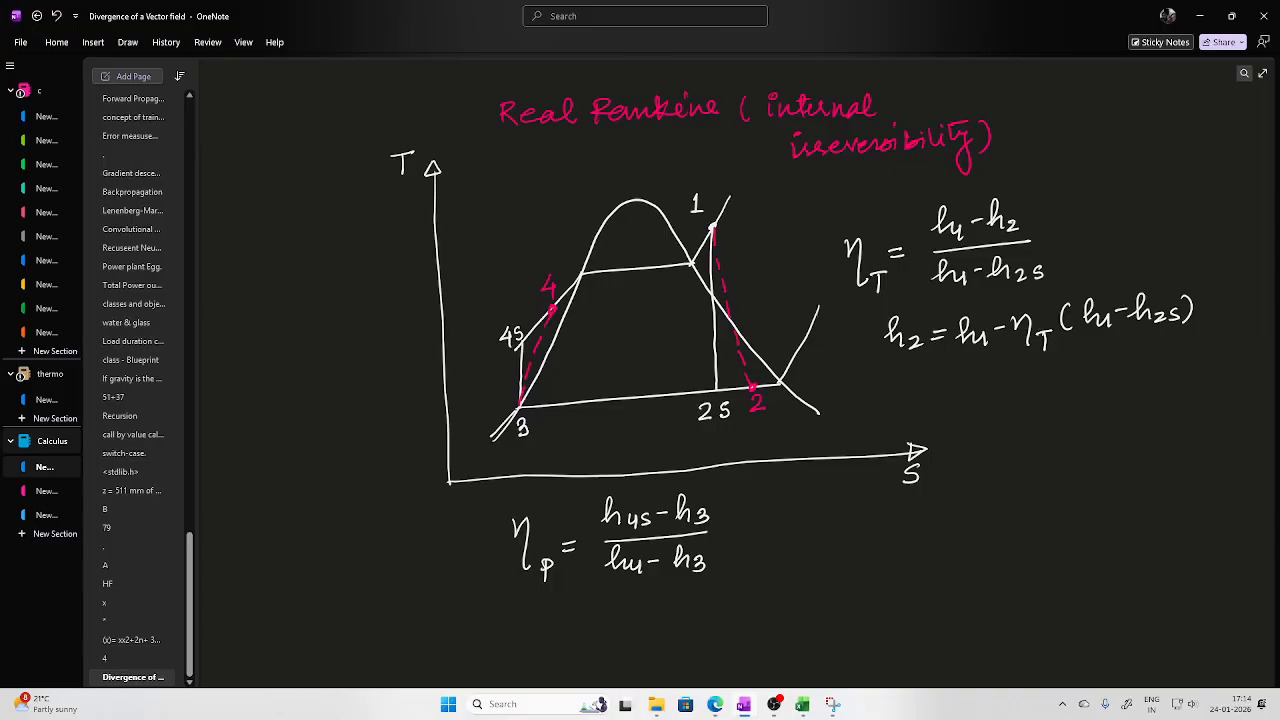
# Handwrite the rearranged equation h4 = h3 + (h4s − h3)/ηp beside the pump efficiency equation
pyautogui.moveTo(792, 552); pyautogui.dragTo(806, 583)
pyautogui.moveTo(867, 553)
pyautogui.mouseDown()
pyautogui.moveTo(859, 580)
pyautogui.moveTo(893, 588)
pyautogui.mouseUp()
pyautogui.moveTo(909, 563); pyautogui.dragTo(946, 552)
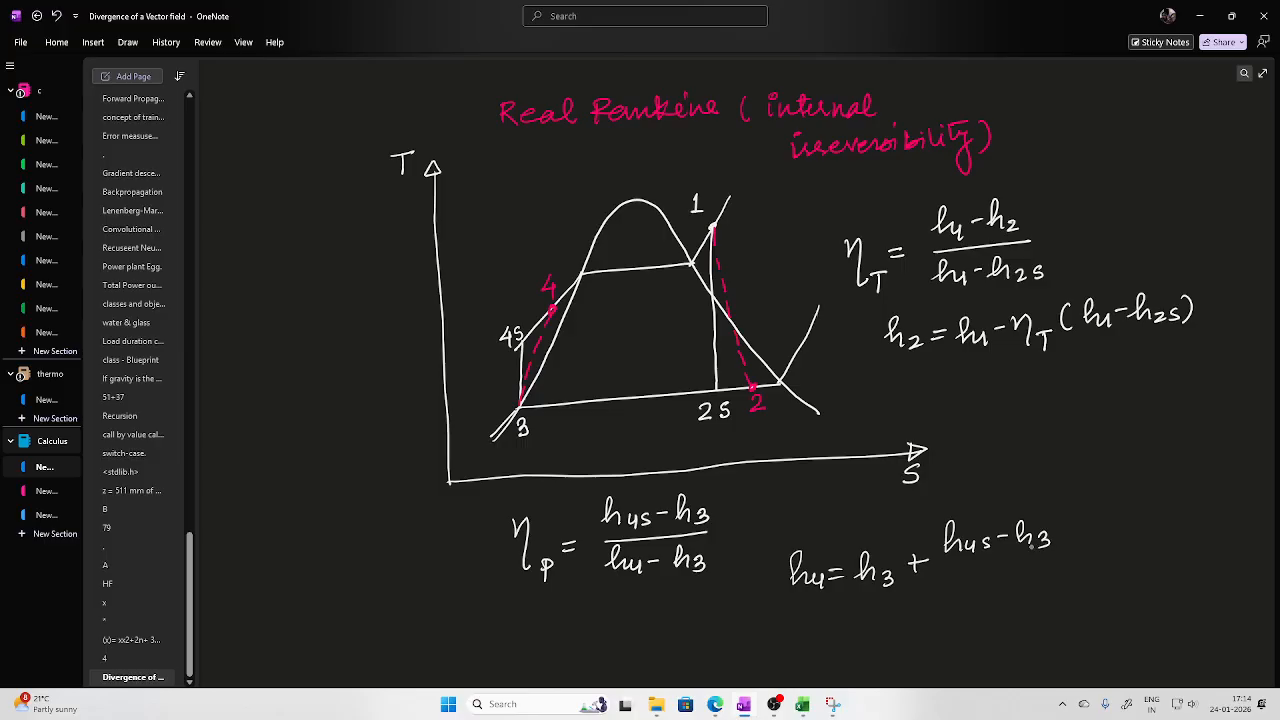
pyautogui.moveTo(946, 568); pyautogui.dragTo(1050, 559)
pyautogui.moveTo(977, 584); pyautogui.dragTo(993, 606)
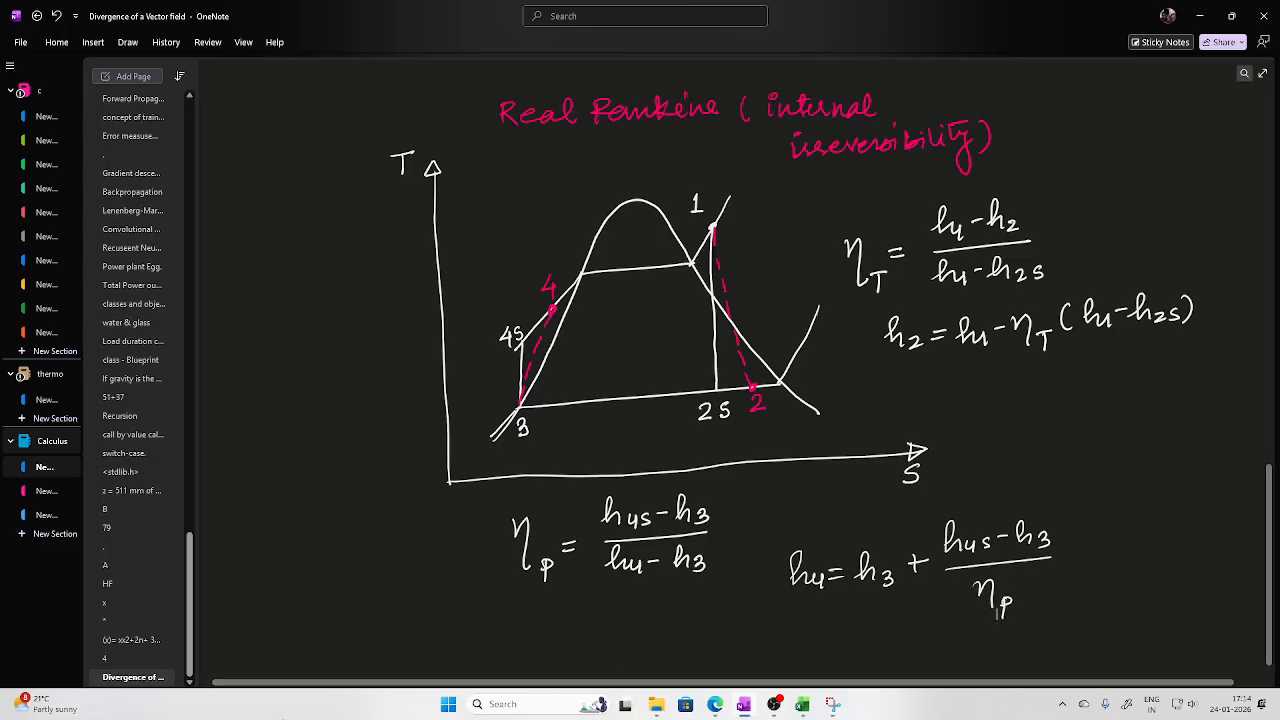
# Switch back to Excel and calculate state 4's actual enthalpy in L9 with the formula =L8+(M9-L8)/D8
pyautogui.click(803, 704)
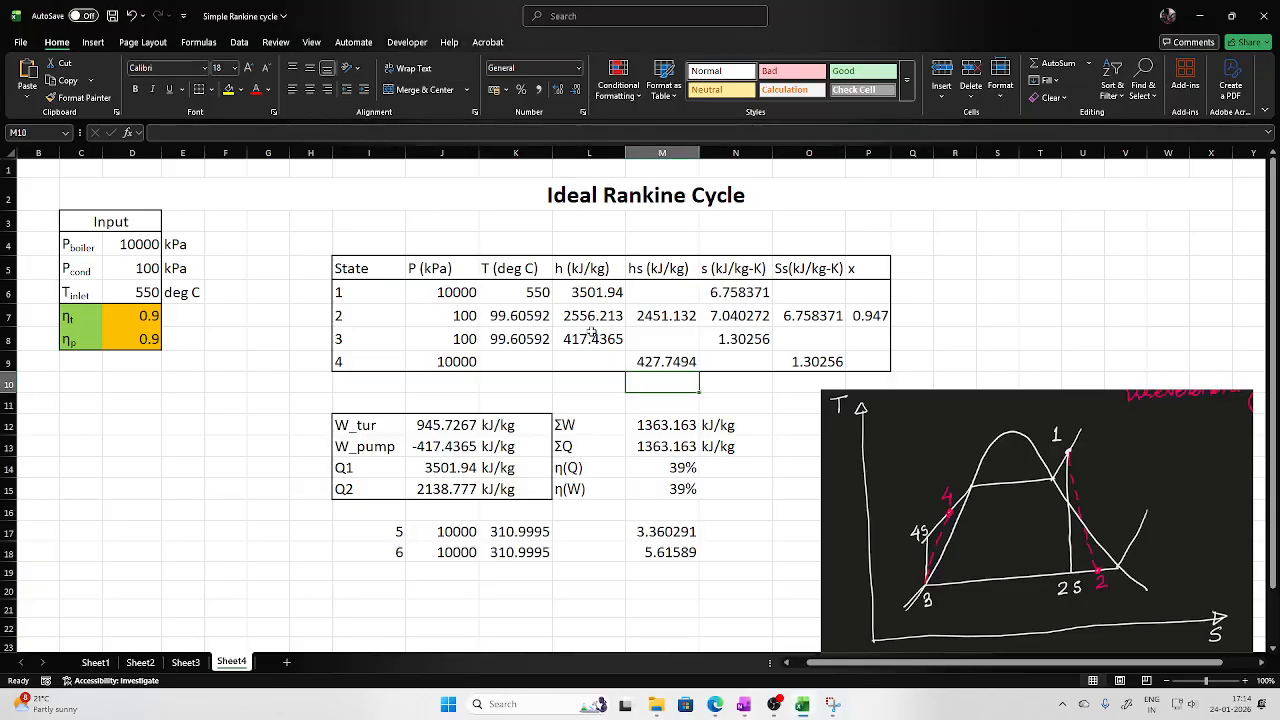
pyautogui.click(596, 358)
pyautogui.write('=')
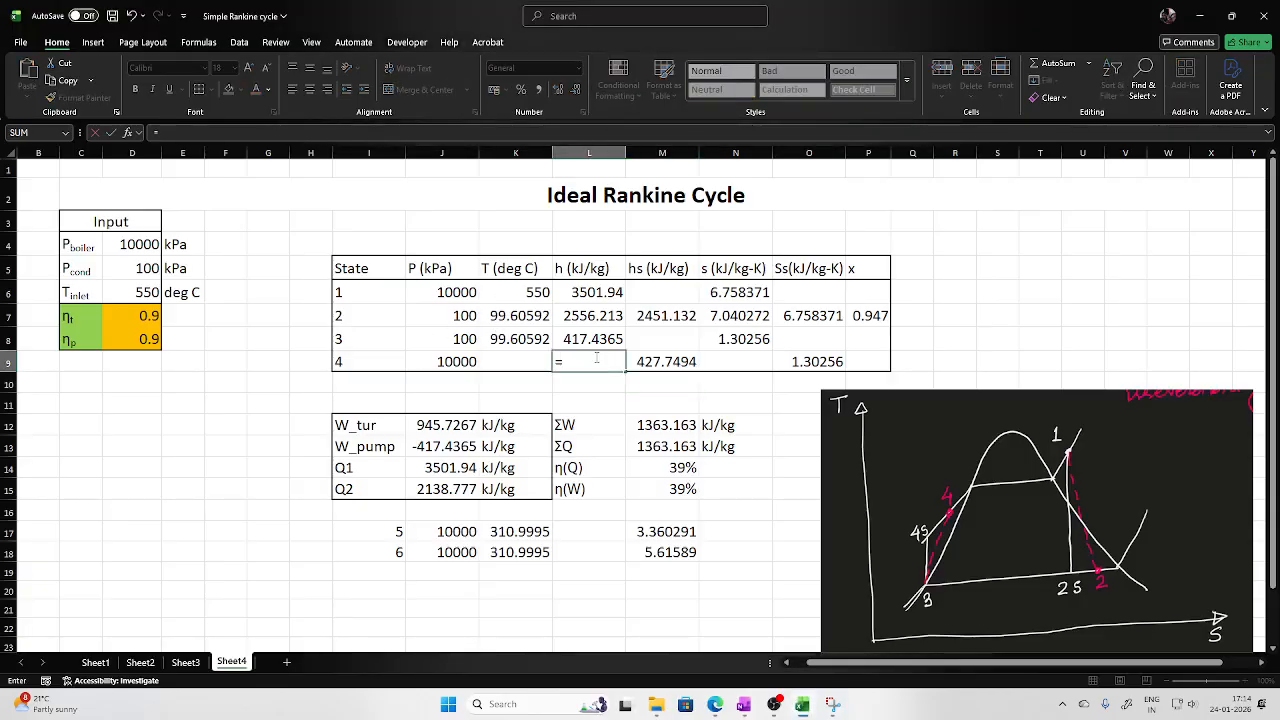
pyautogui.click(595, 338)
pyautogui.write('+(')
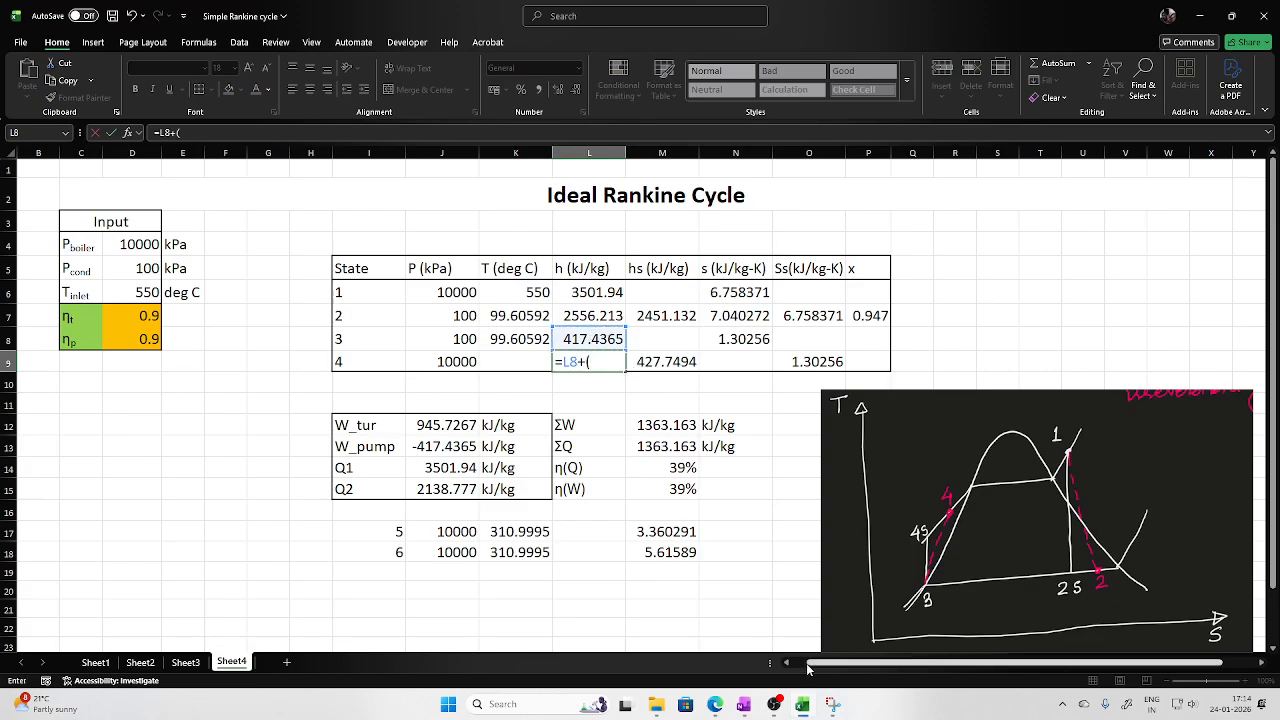
pyautogui.click(744, 706)
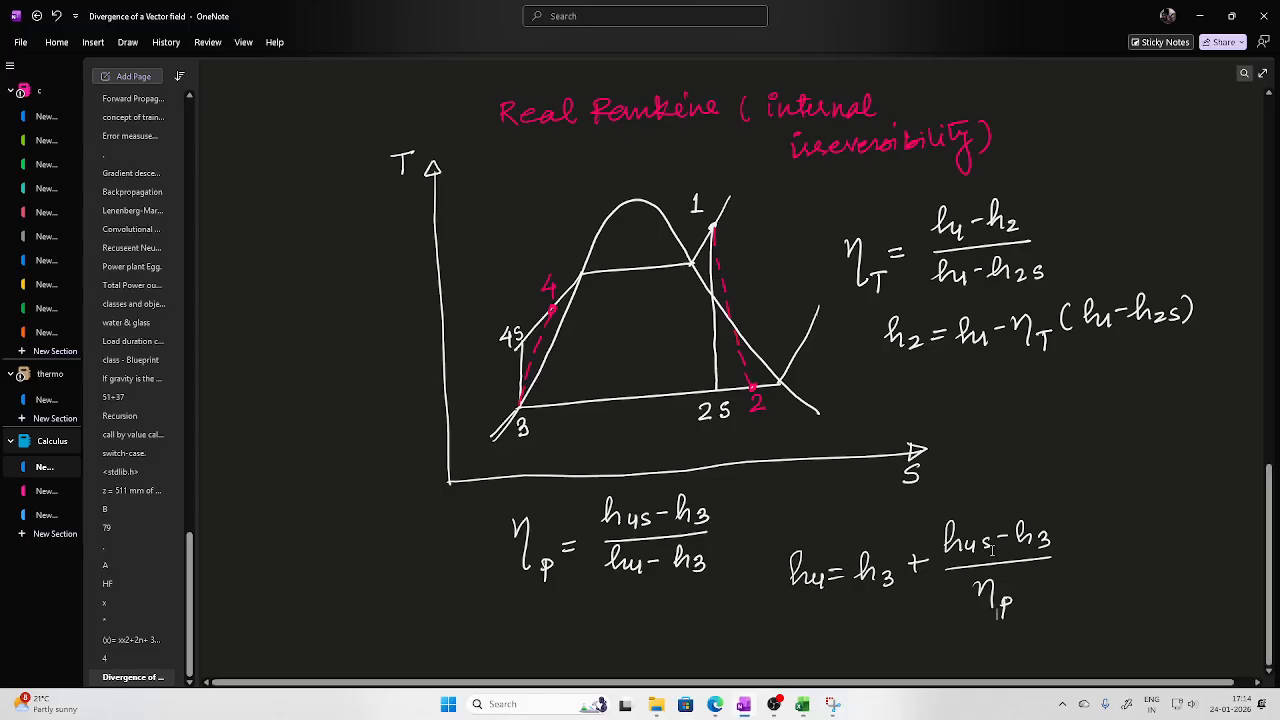
pyautogui.hotkey('alt', 'Tab')
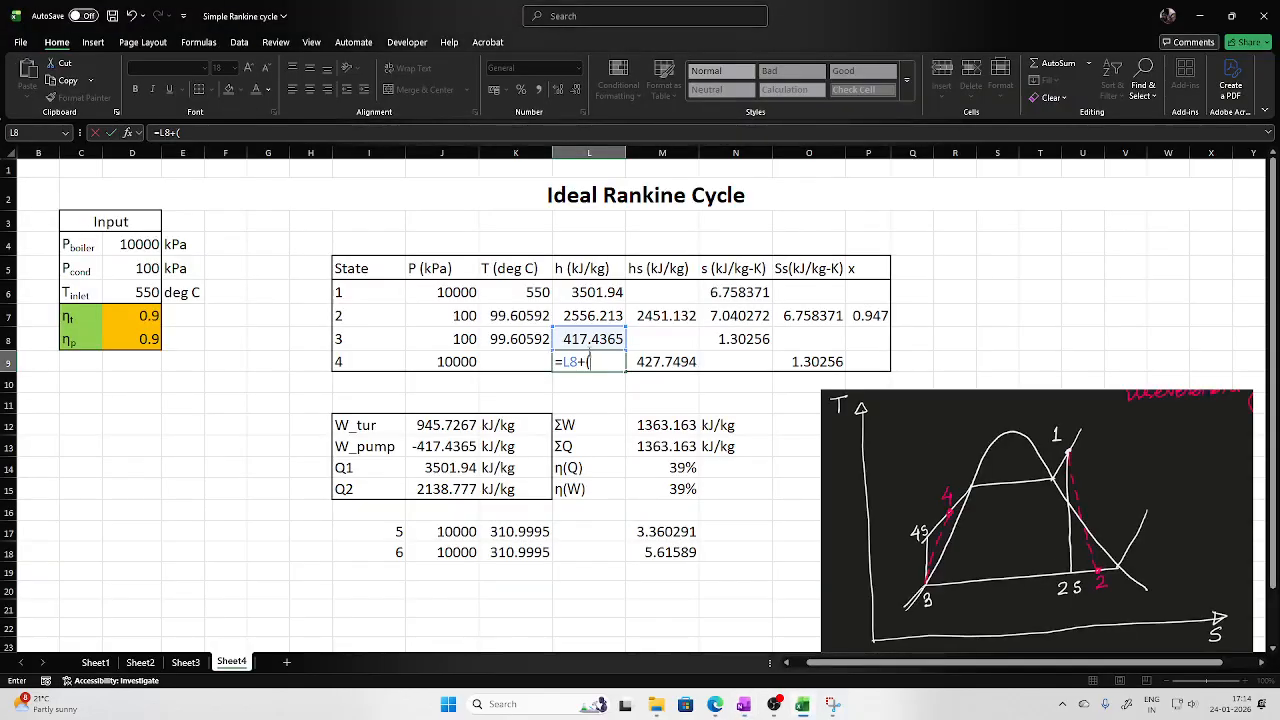
pyautogui.click(672, 366)
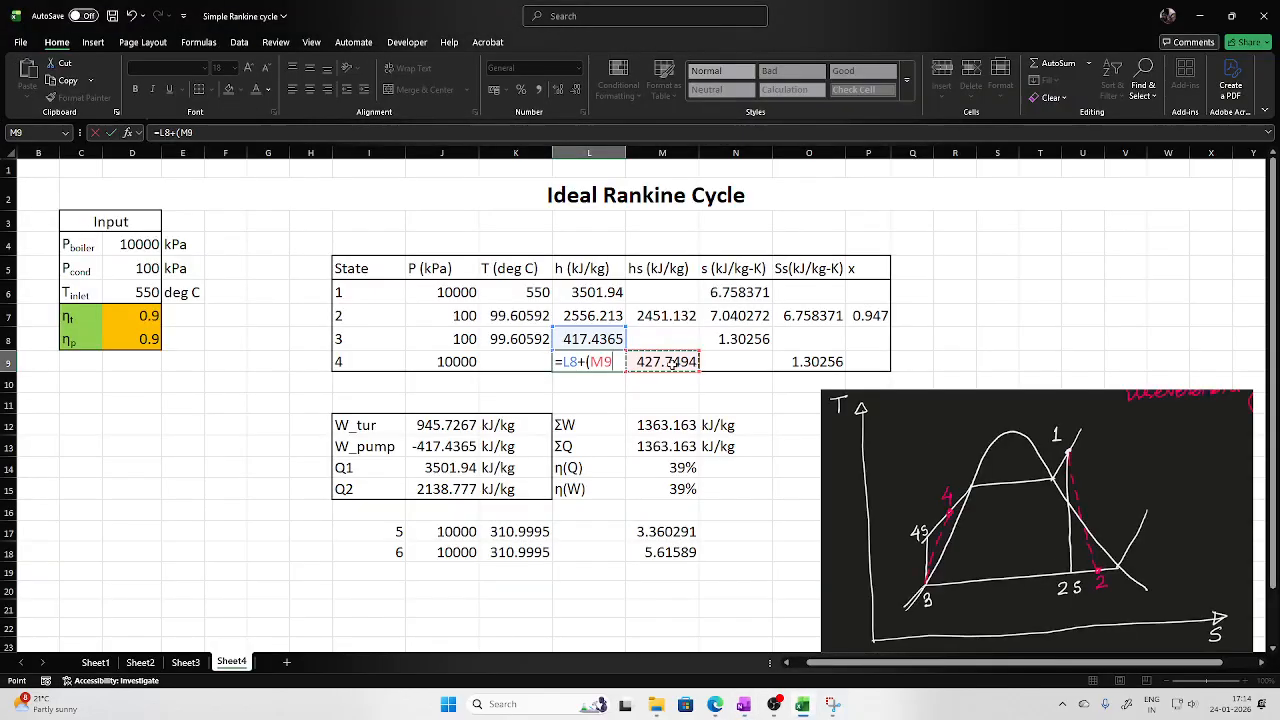
pyautogui.write('-')
pyautogui.click(618, 339)
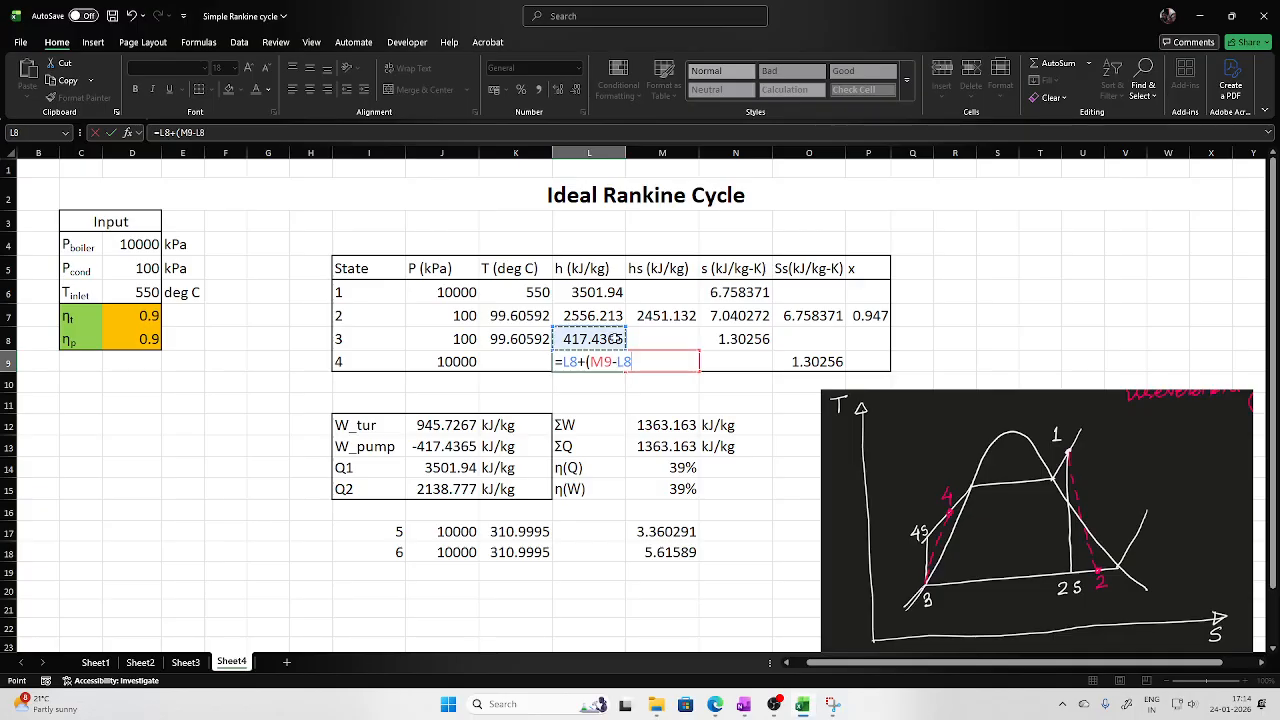
pyautogui.write(')/')
pyautogui.click(137, 340)
pyautogui.press('Return')
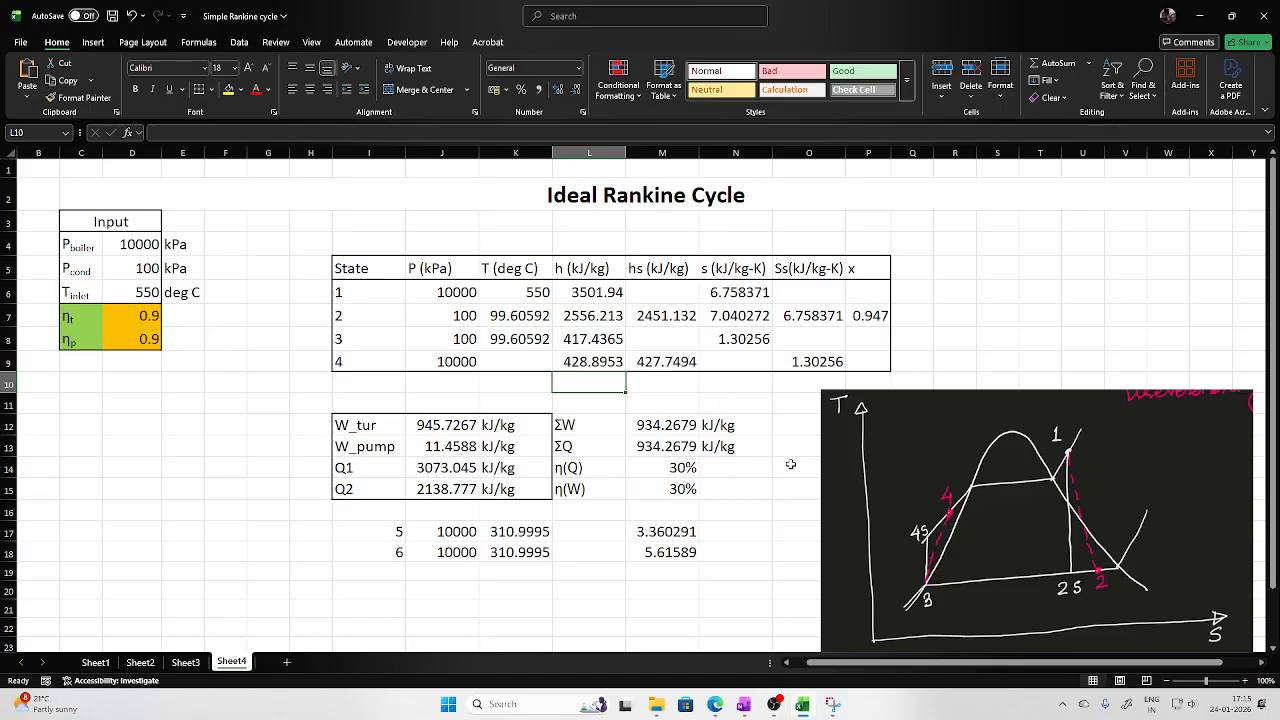
# Calculate state 4's actual entropy in N9 with the formula =s_ph_H2O(J9,L9)
pyautogui.click(736, 362)
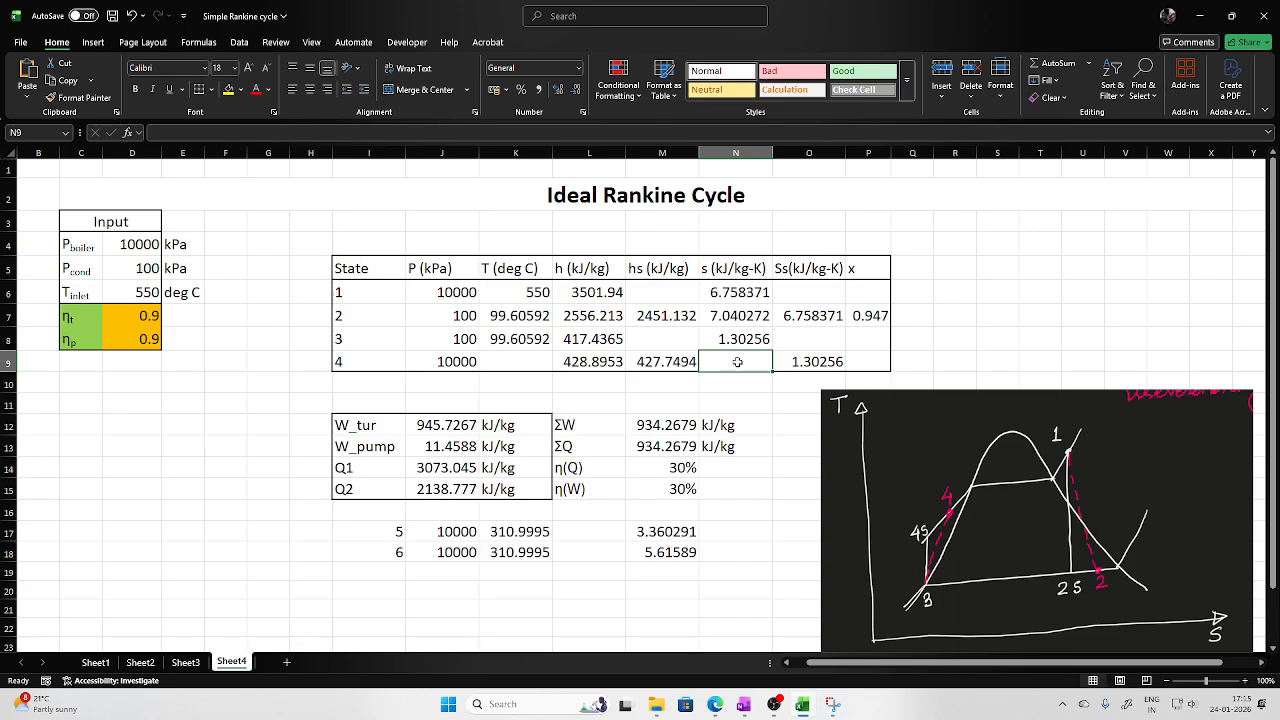
pyautogui.write('=s_')
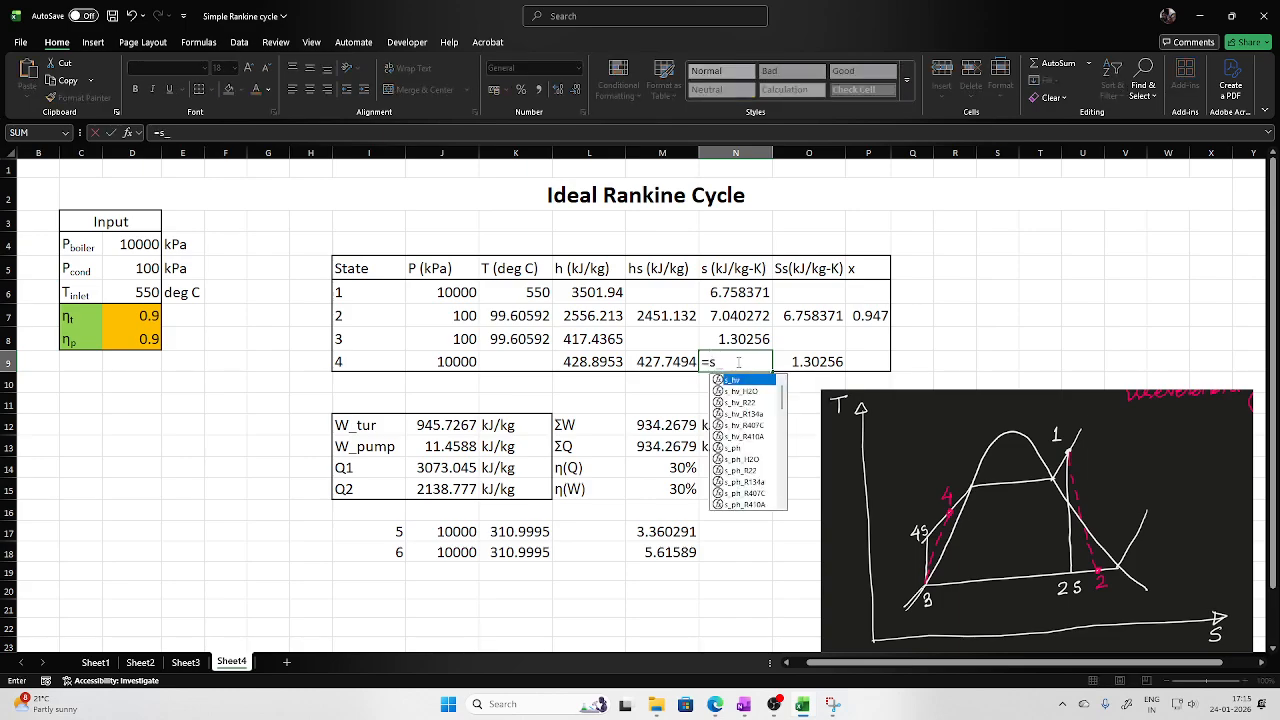
pyautogui.write('ph')
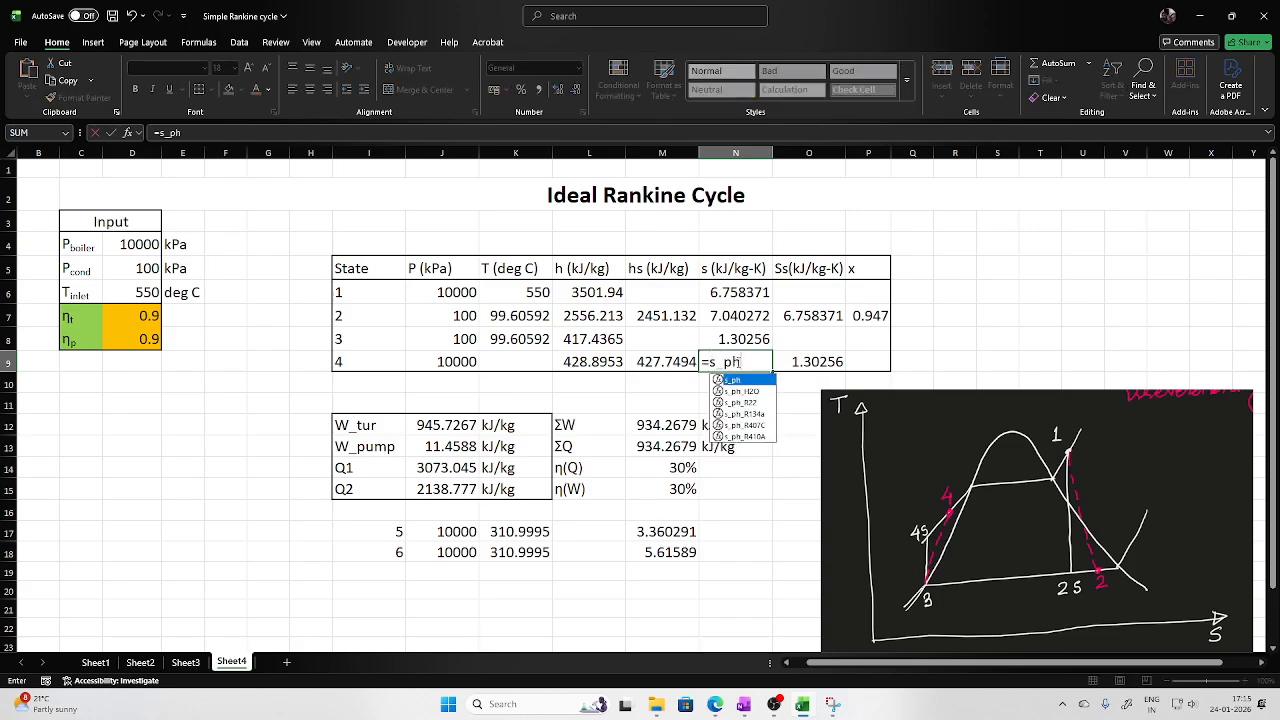
pyautogui.doubleClick(748, 391)
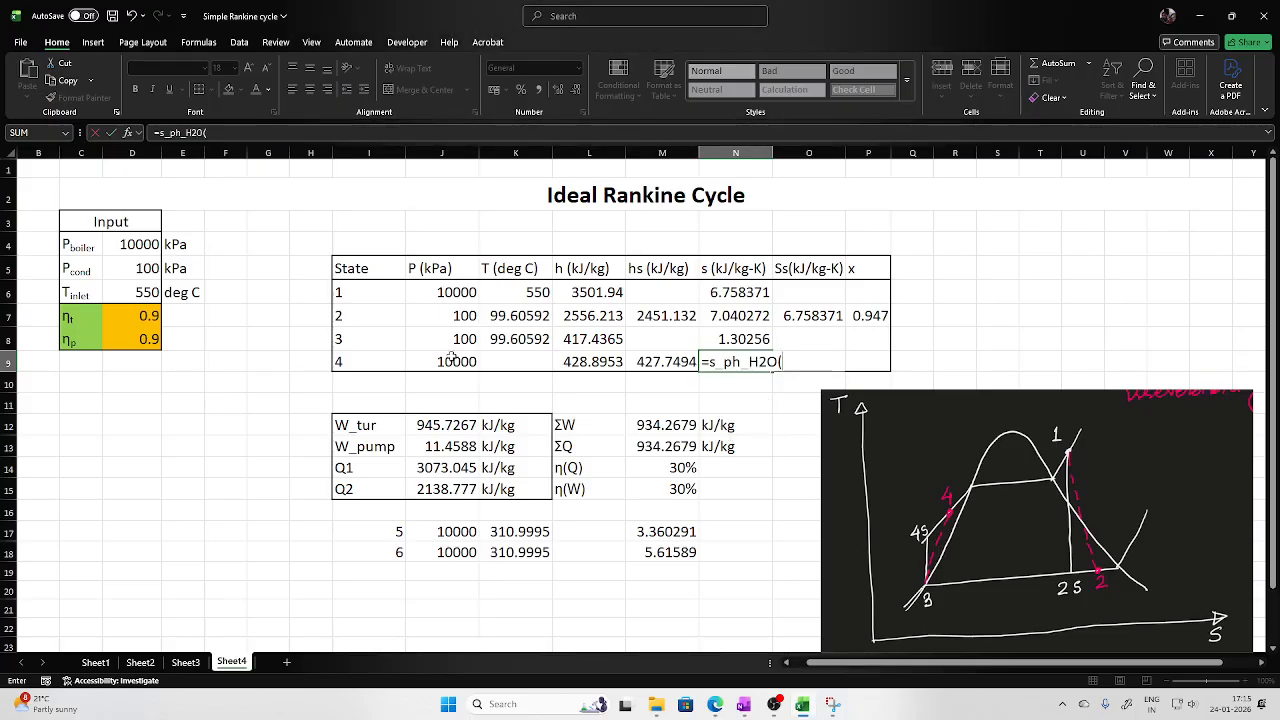
pyautogui.click(452, 361)
pyautogui.write(',')
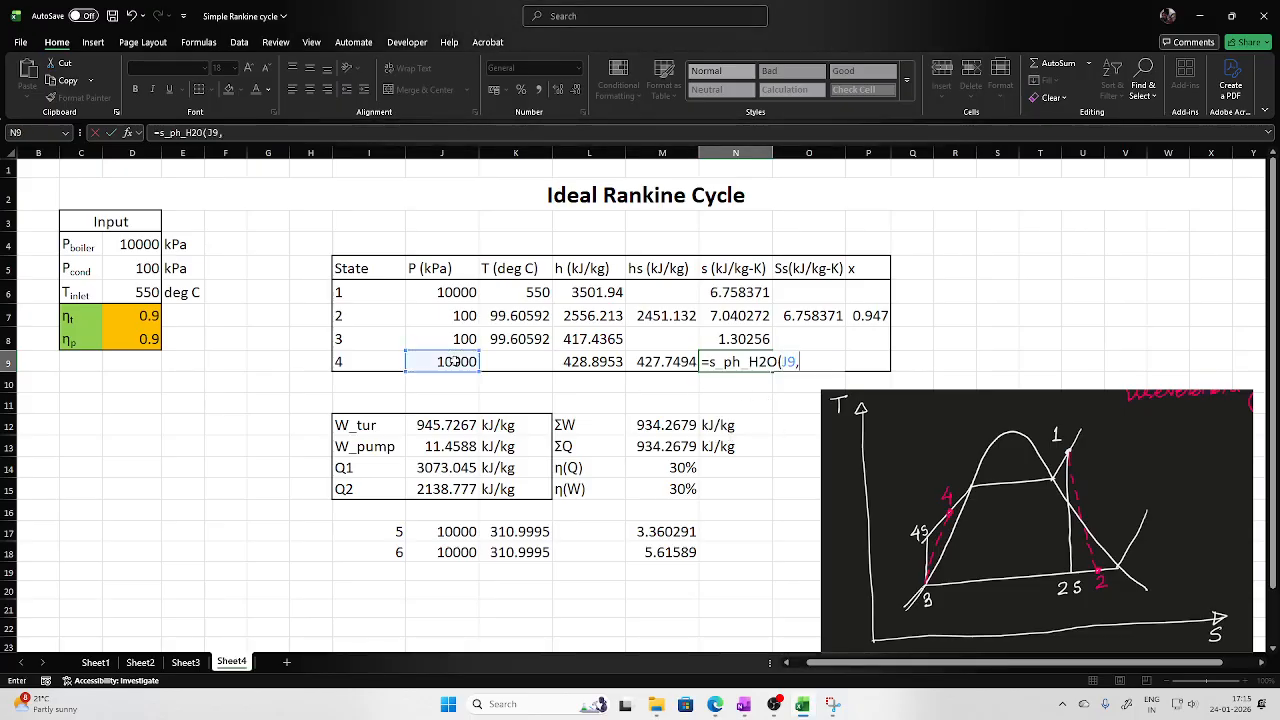
pyautogui.click(600, 364)
pyautogui.press('Return')
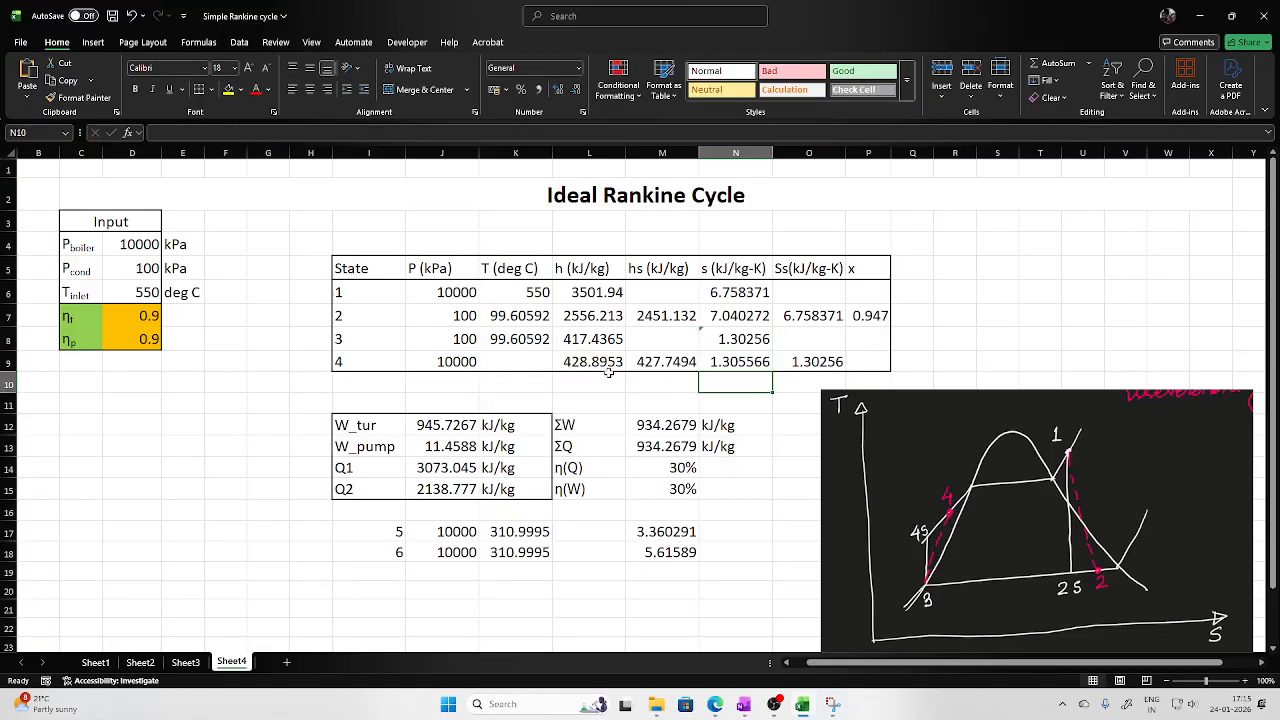
# Calculate state 4's temperature in K9 with the formula =T_ph_H2O(J9,L9)
pyautogui.click(543, 362)
pyautogui.write('=')
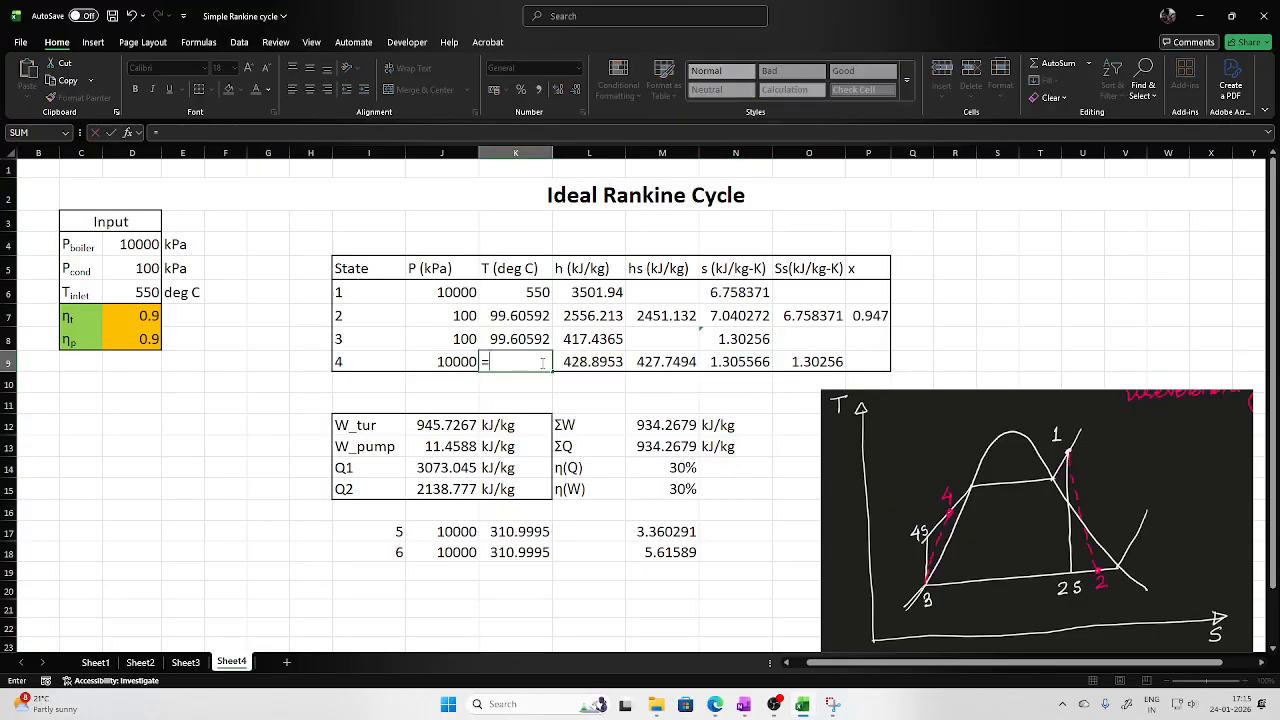
pyautogui.write('t_')
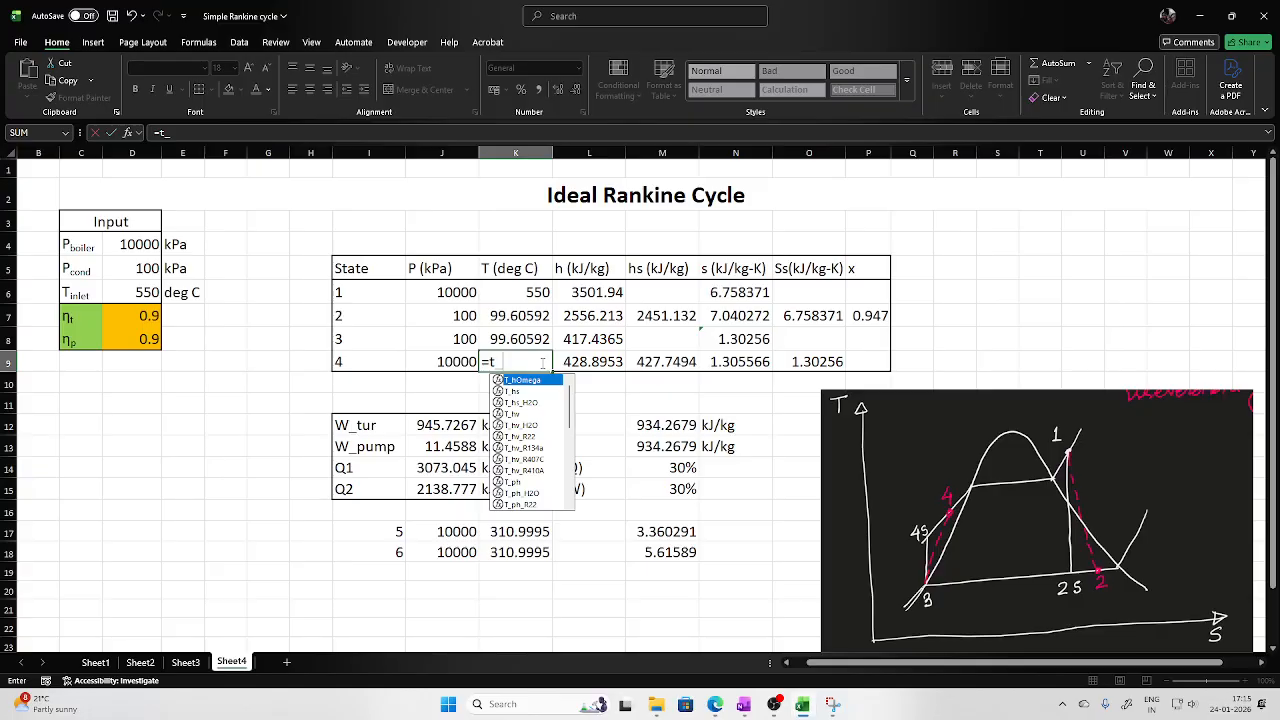
pyautogui.write('ph')
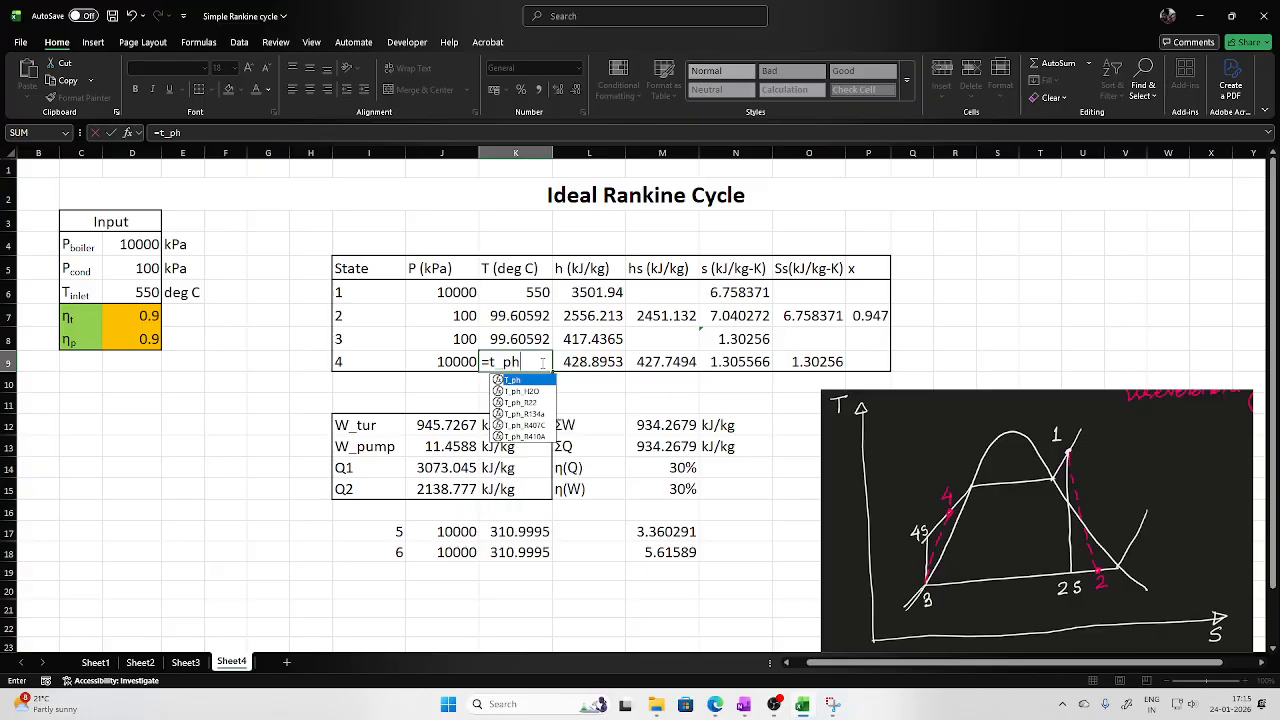
pyautogui.doubleClick(522, 391)
pyautogui.click(472, 366)
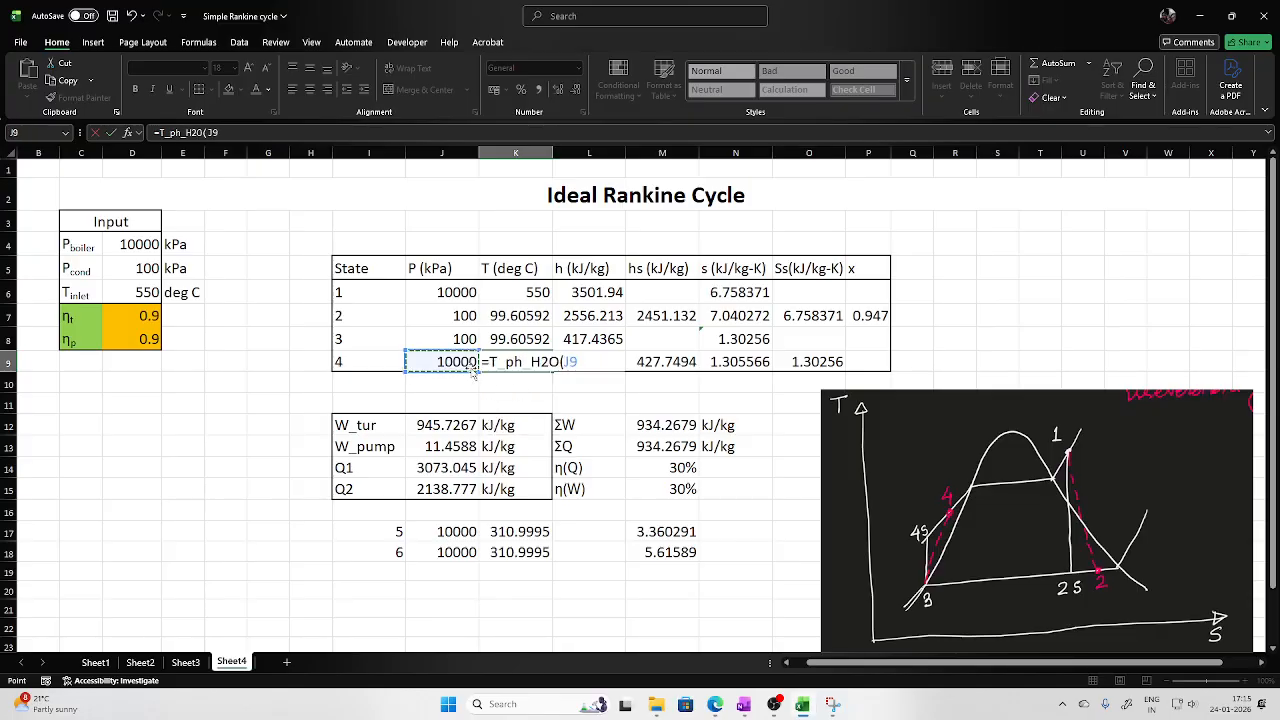
pyautogui.write(',')
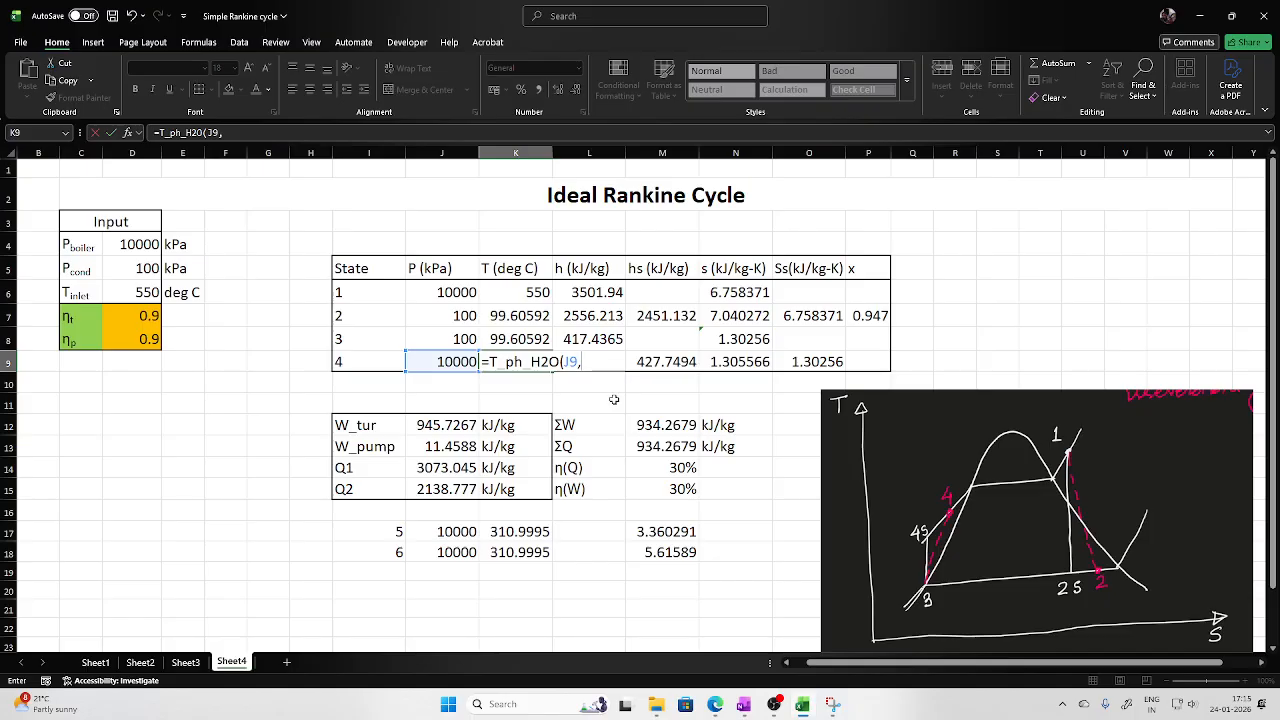
pyautogui.write('L9')
pyautogui.press('Return')
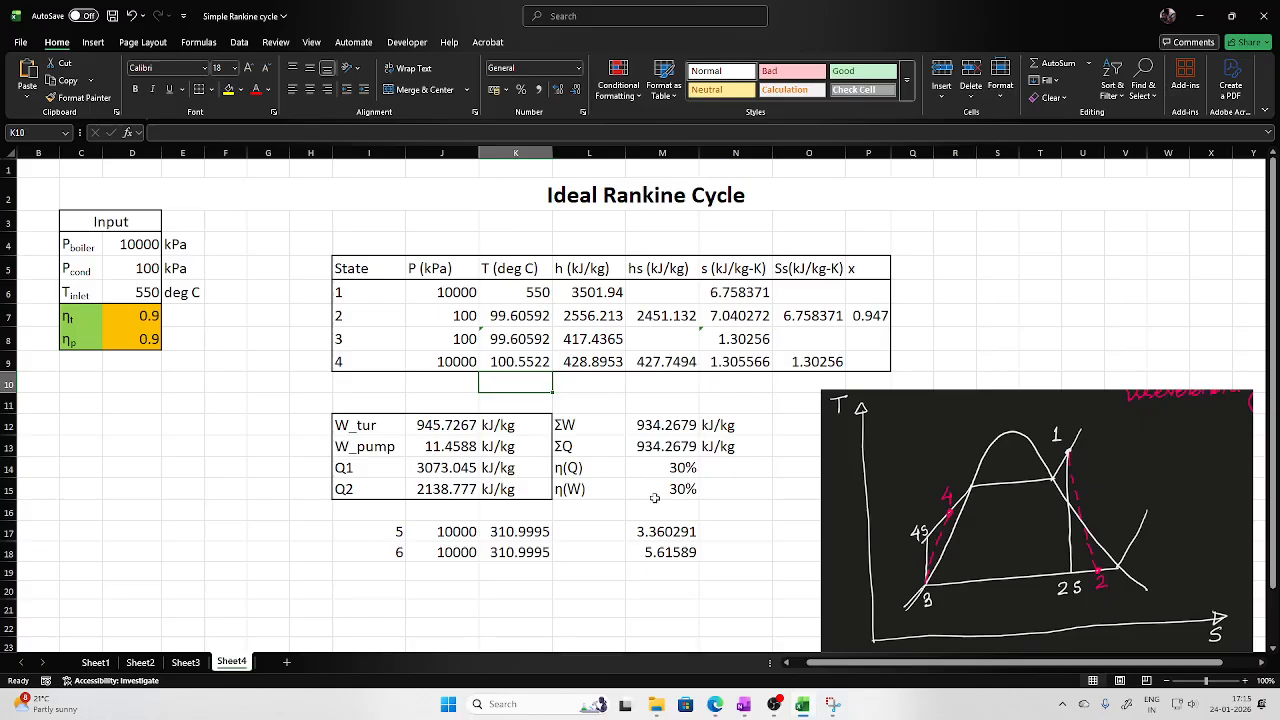
# Check which state enthalpies the turbine work formula in J12 and the pump work formula in J13 refer to
pyautogui.click(437, 430)
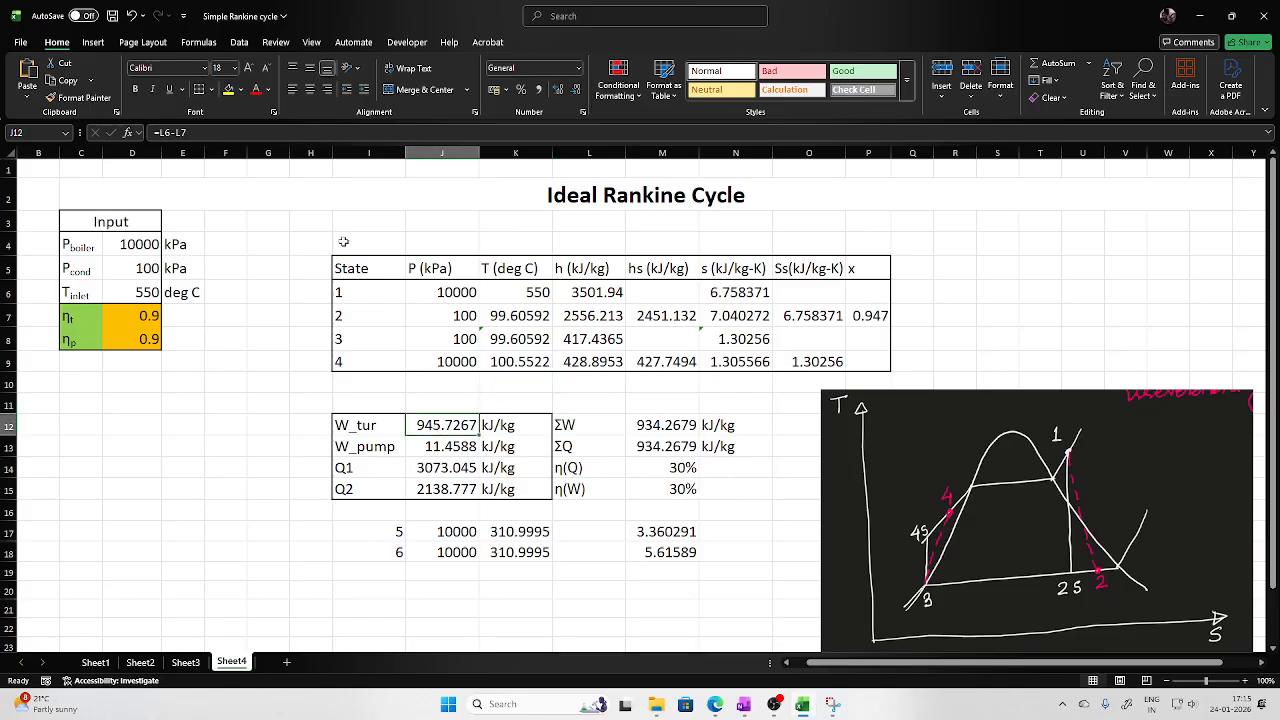
pyautogui.click(357, 132)
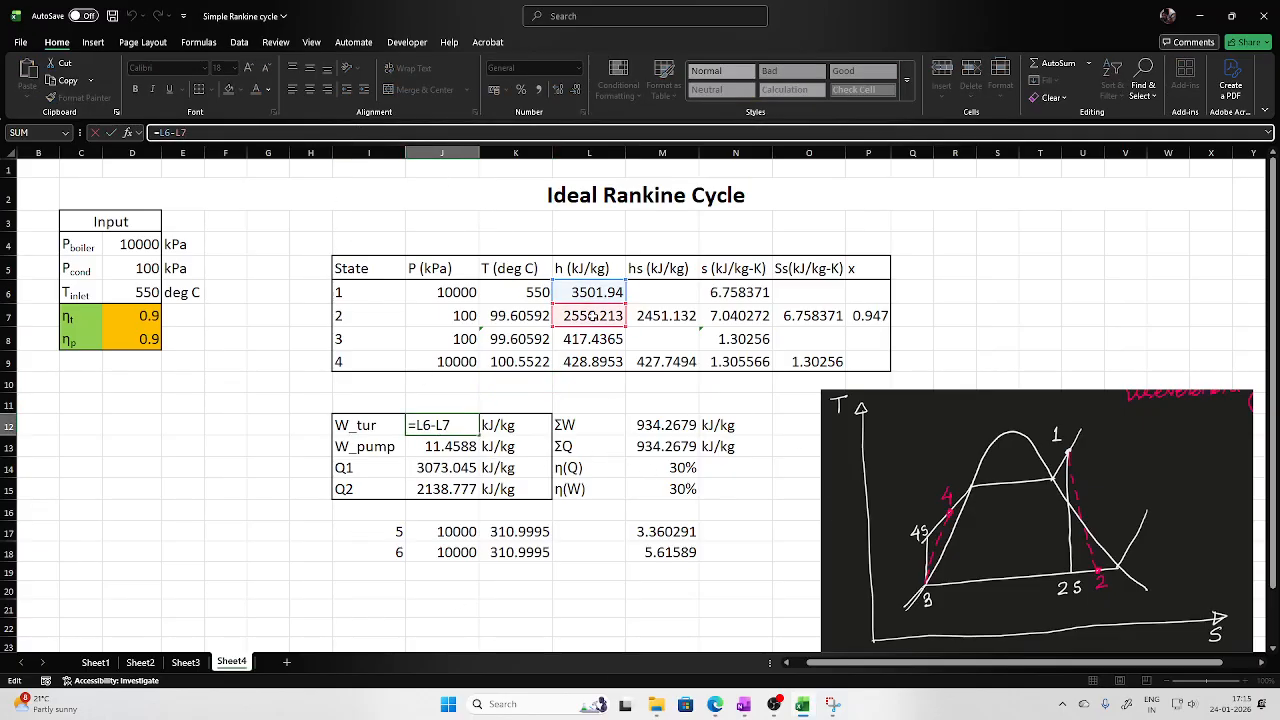
pyautogui.click(530, 401)
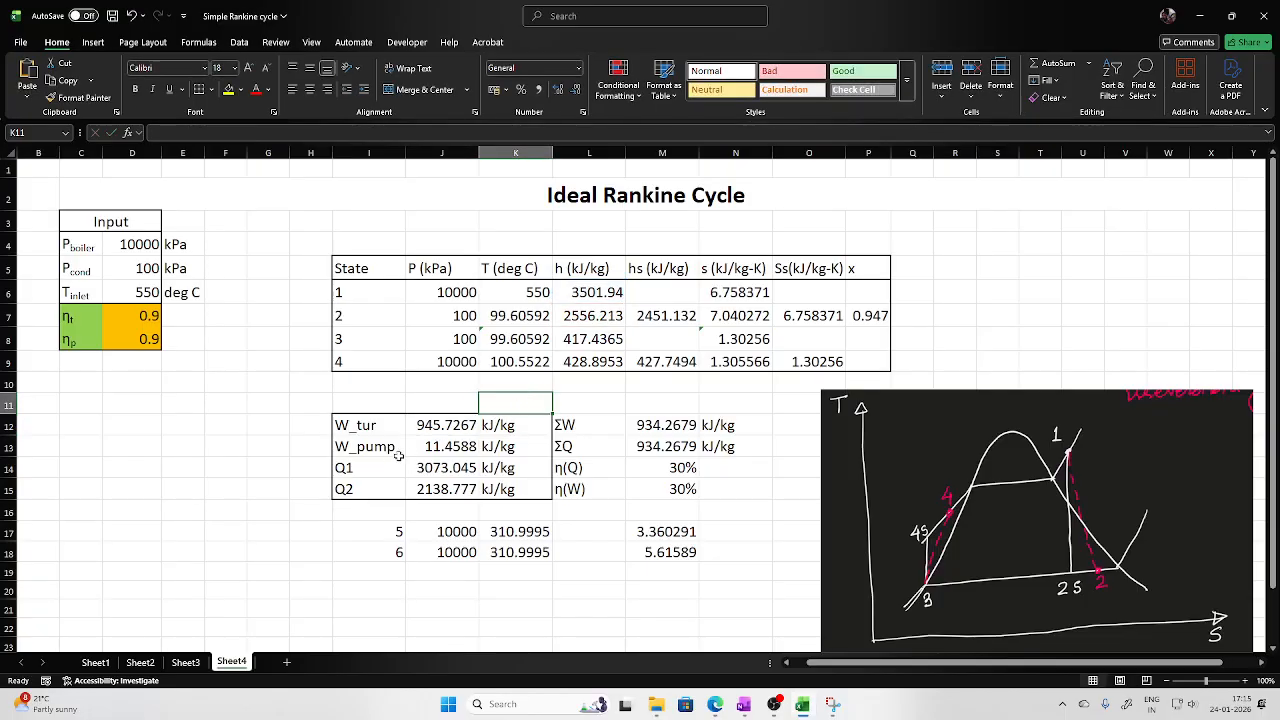
pyautogui.click(477, 446)
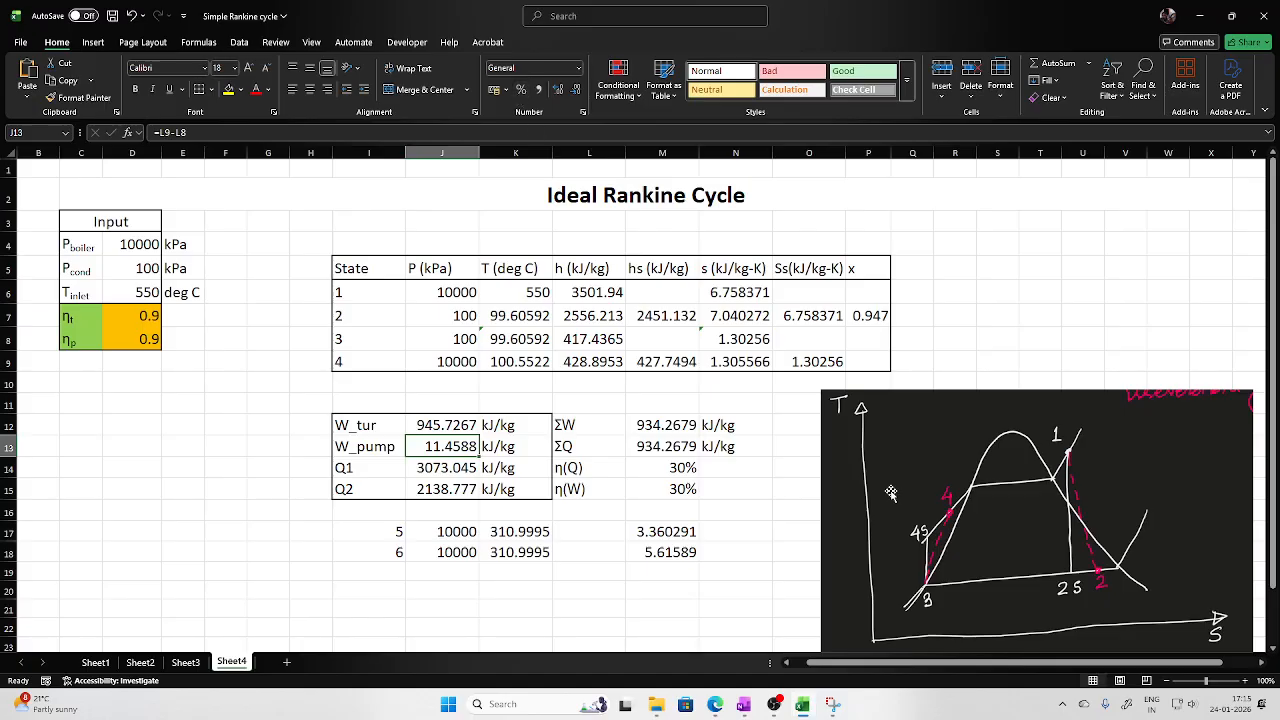
# Check which state enthalpies the formulas for pump work in J13, Q1 in J14 and Q2 in J15 refer to
pyautogui.click(425, 131)
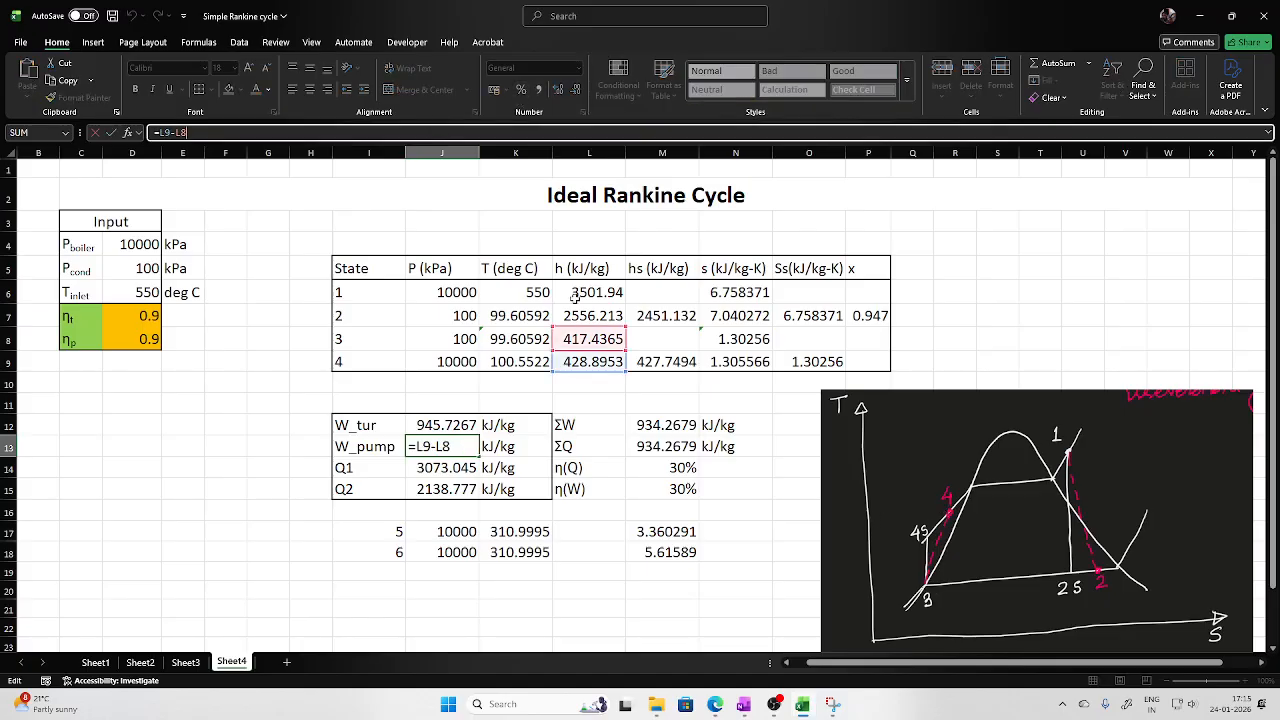
pyautogui.click(463, 477)
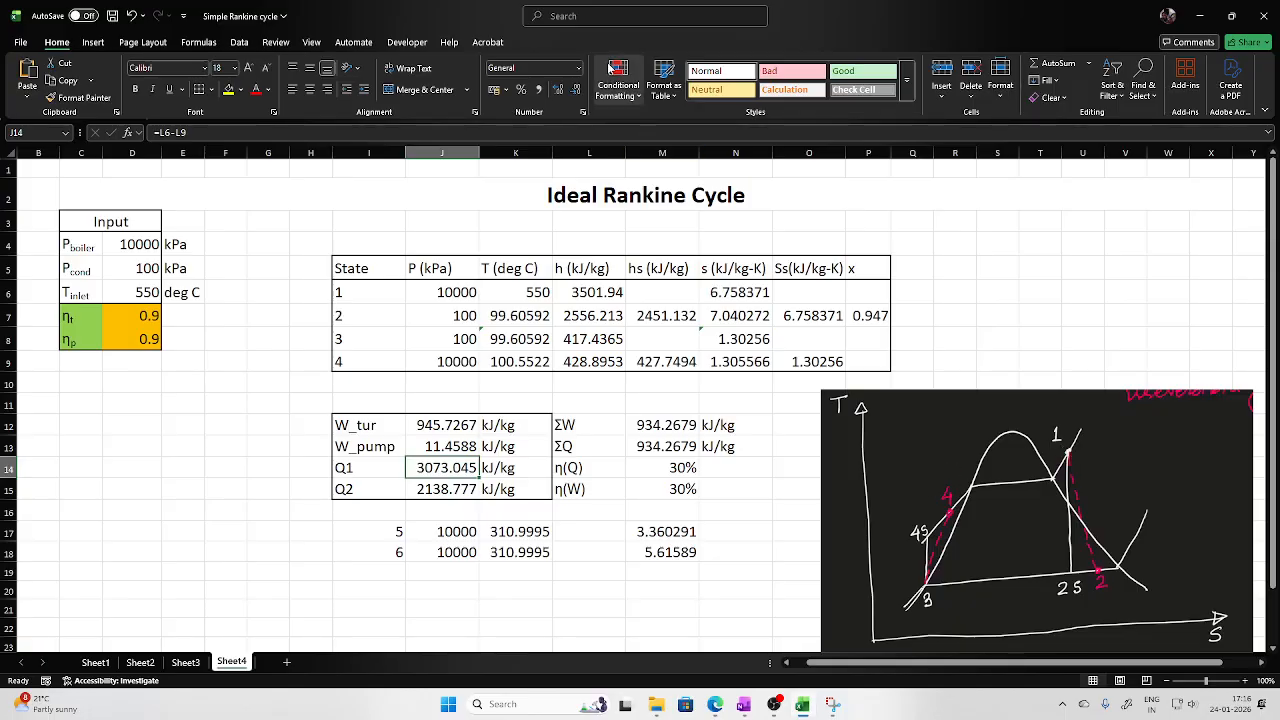
pyautogui.click(574, 133)
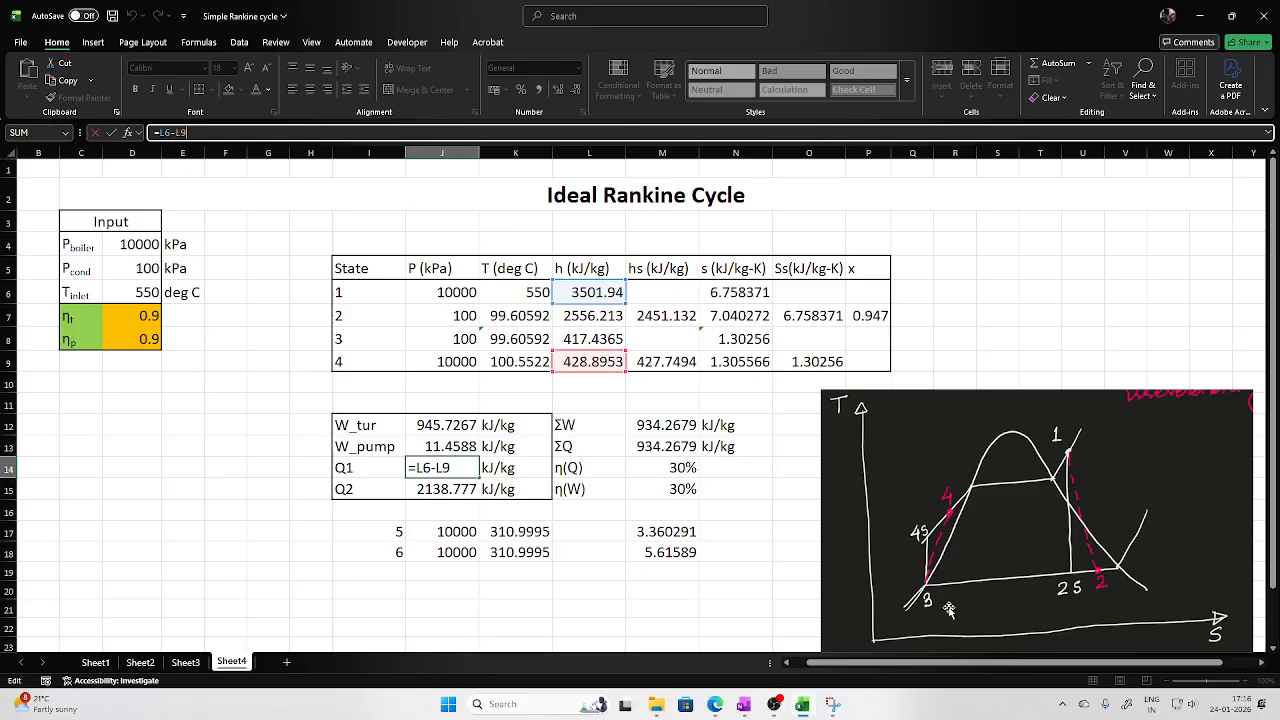
pyautogui.press('Return')
pyautogui.press('F2')
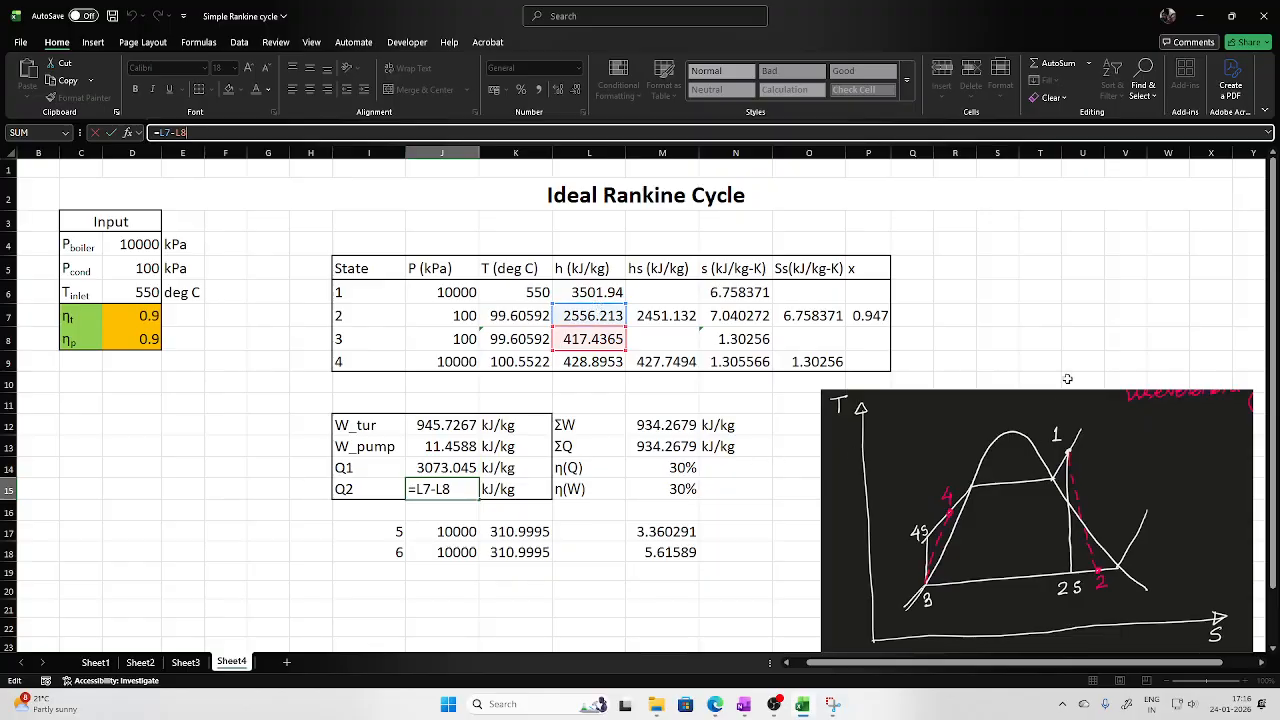
pyautogui.click(1072, 344)
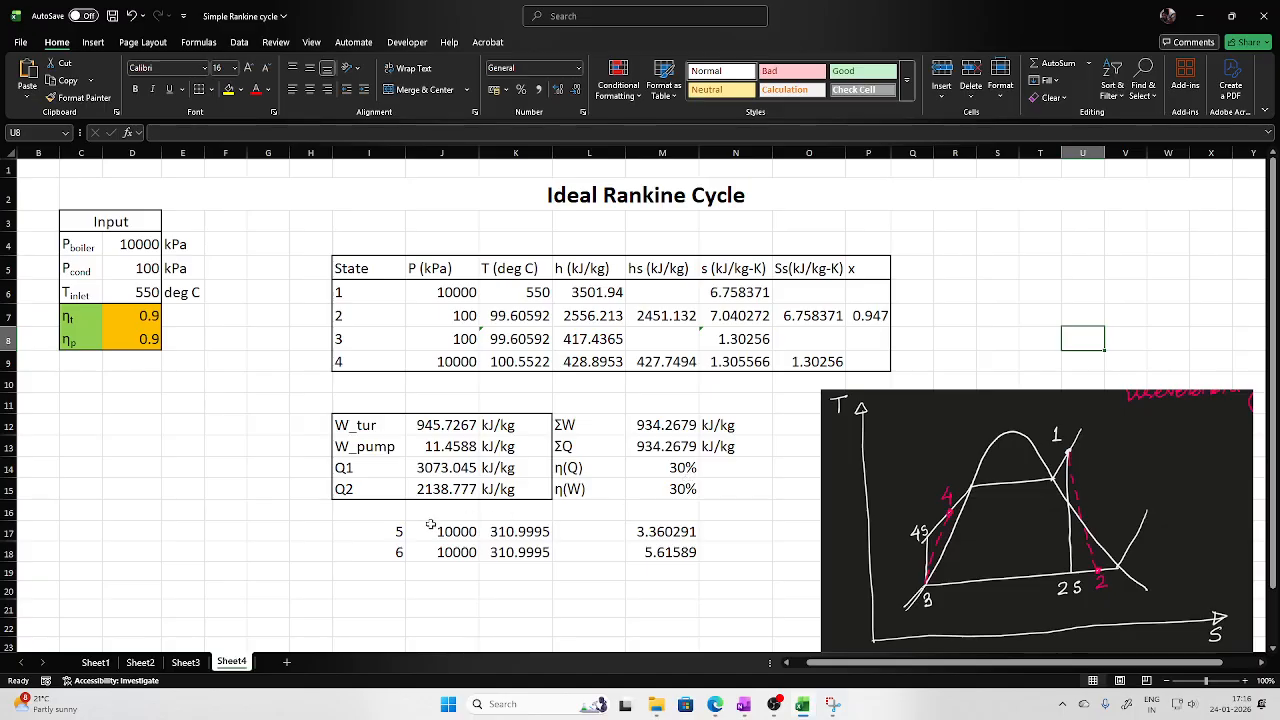
# Compare the efficiency with the ideal cycle on Sheet3 and move the T-s sketch picture on Sheet4 below the results
pyautogui.click(192, 664)
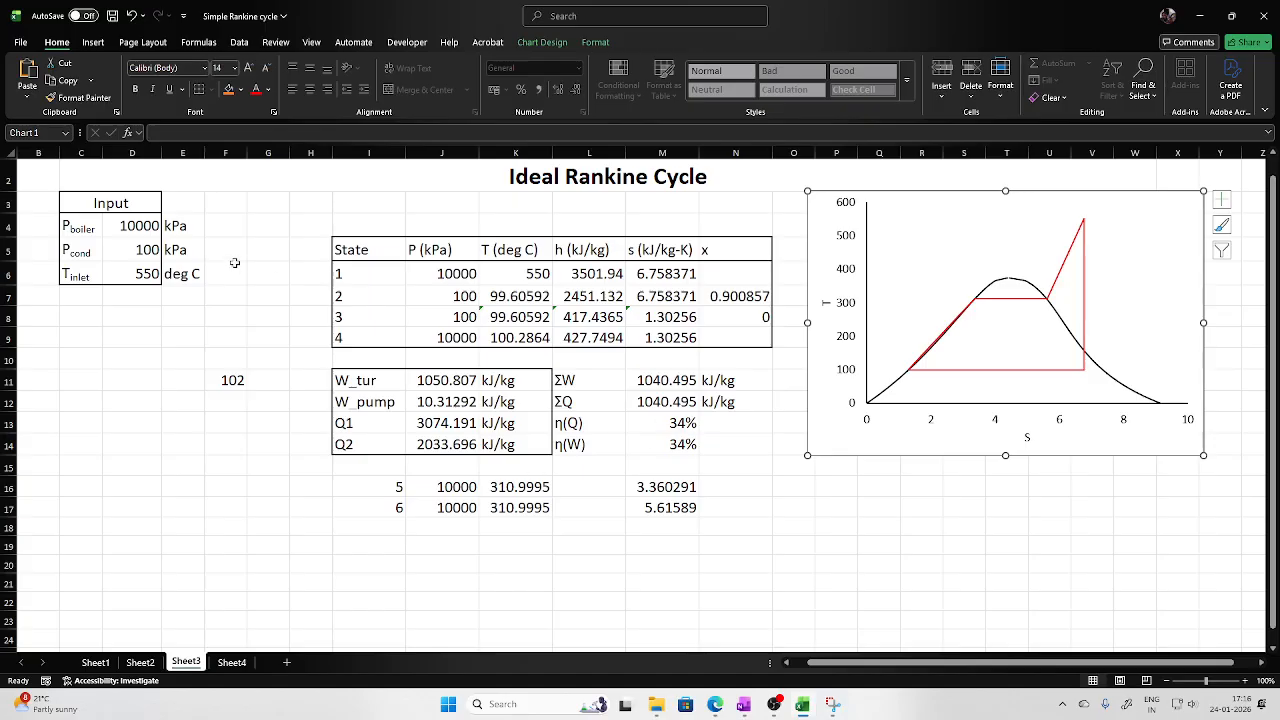
pyautogui.click(228, 664)
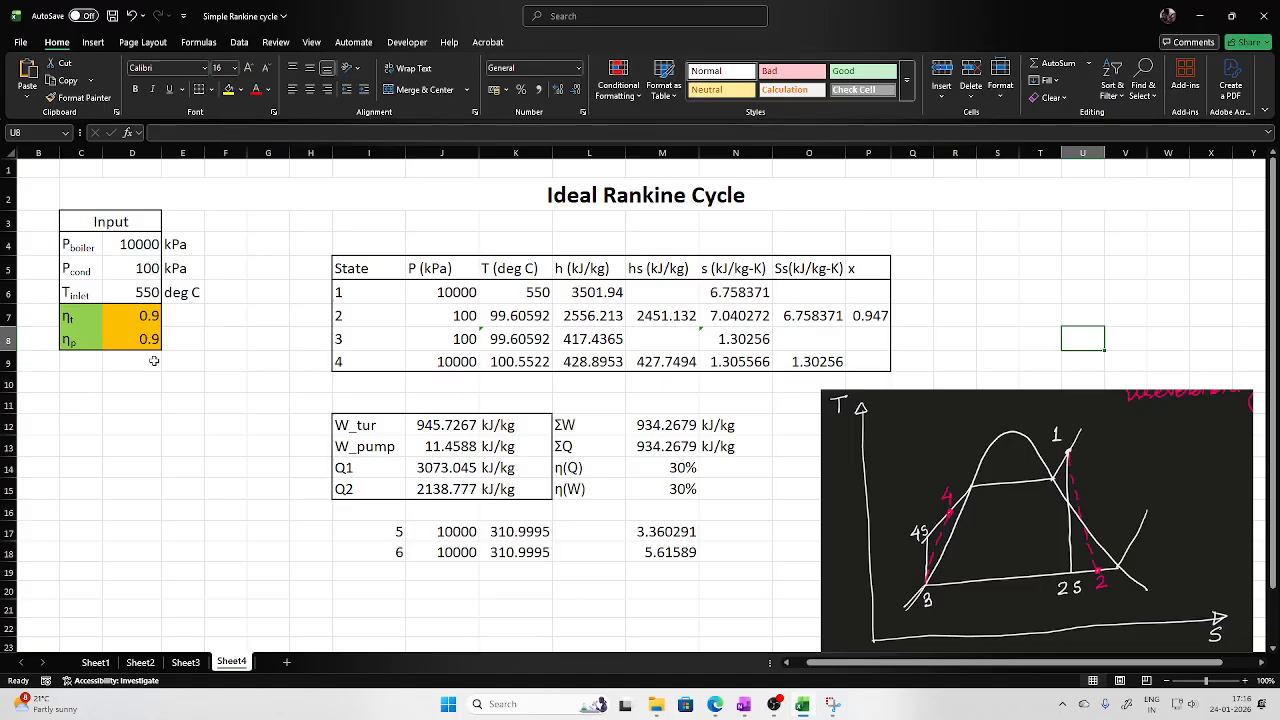
pyautogui.click(1209, 415)
pyautogui.moveTo(1209, 415); pyautogui.dragTo(790, 613)
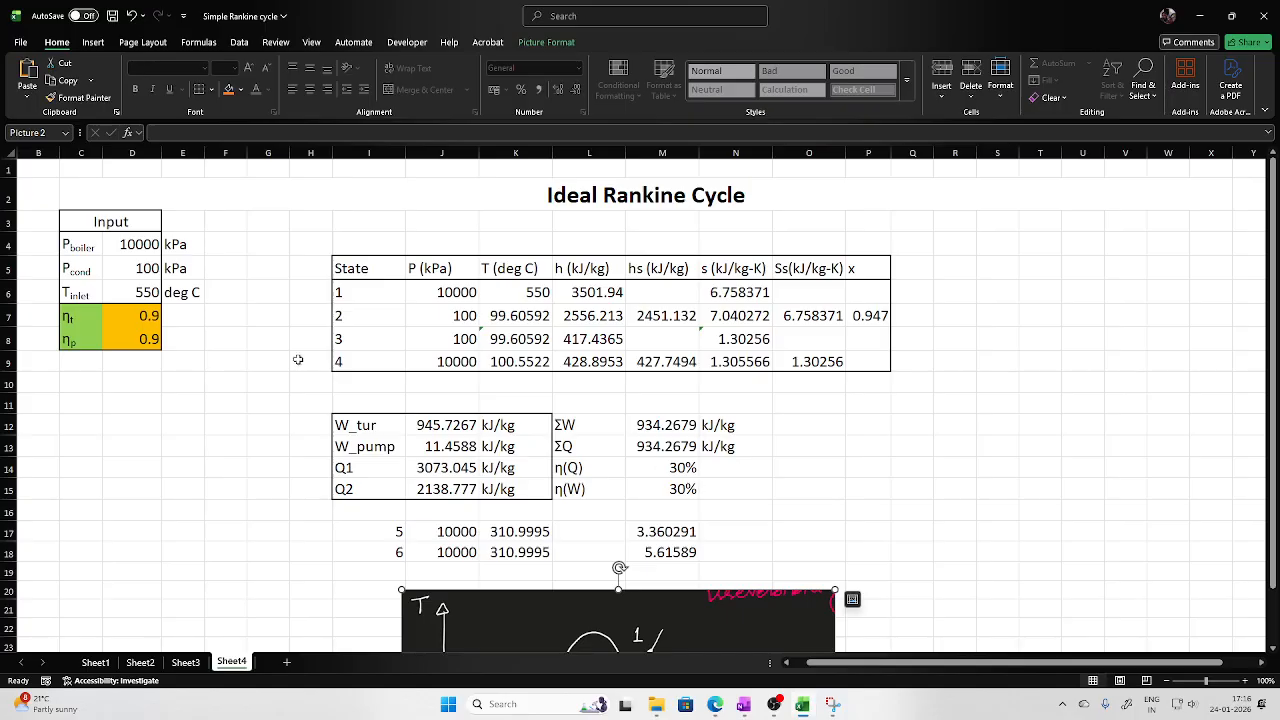
# Set the pump efficiency in D8 to 0.7 to test its effect on the cycle efficiency
pyautogui.click(147, 338)
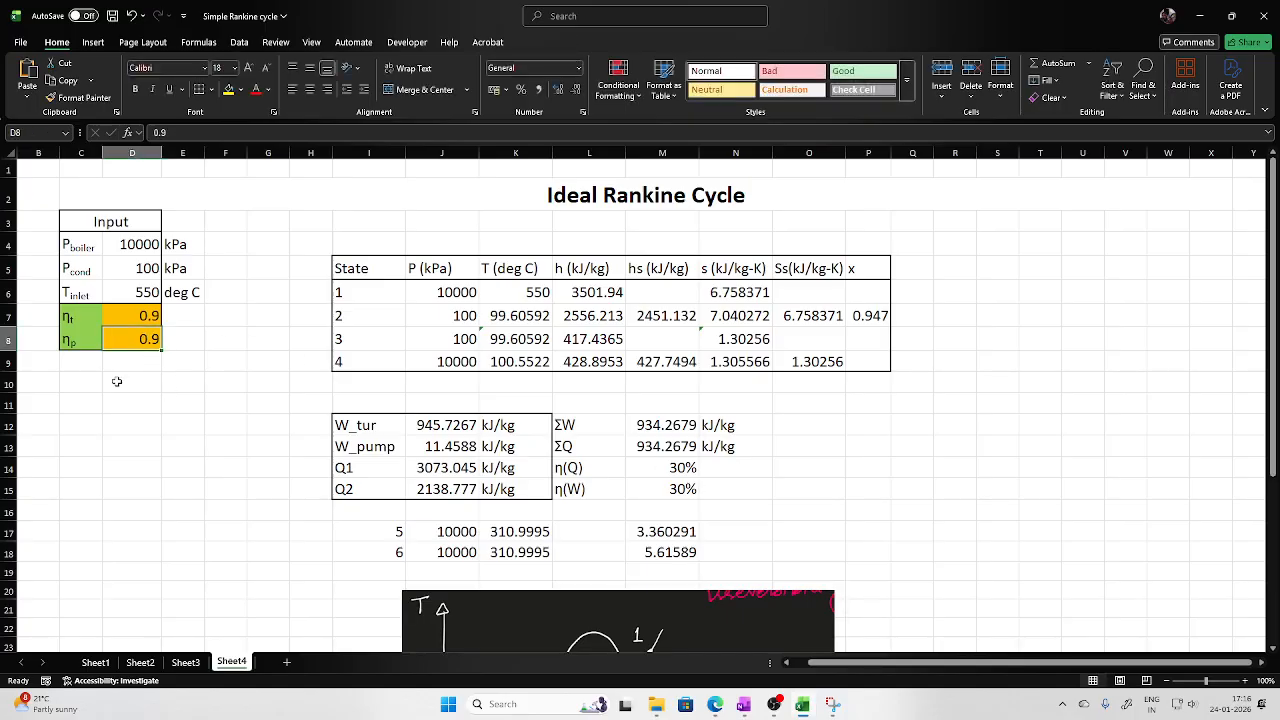
pyautogui.write('0.')
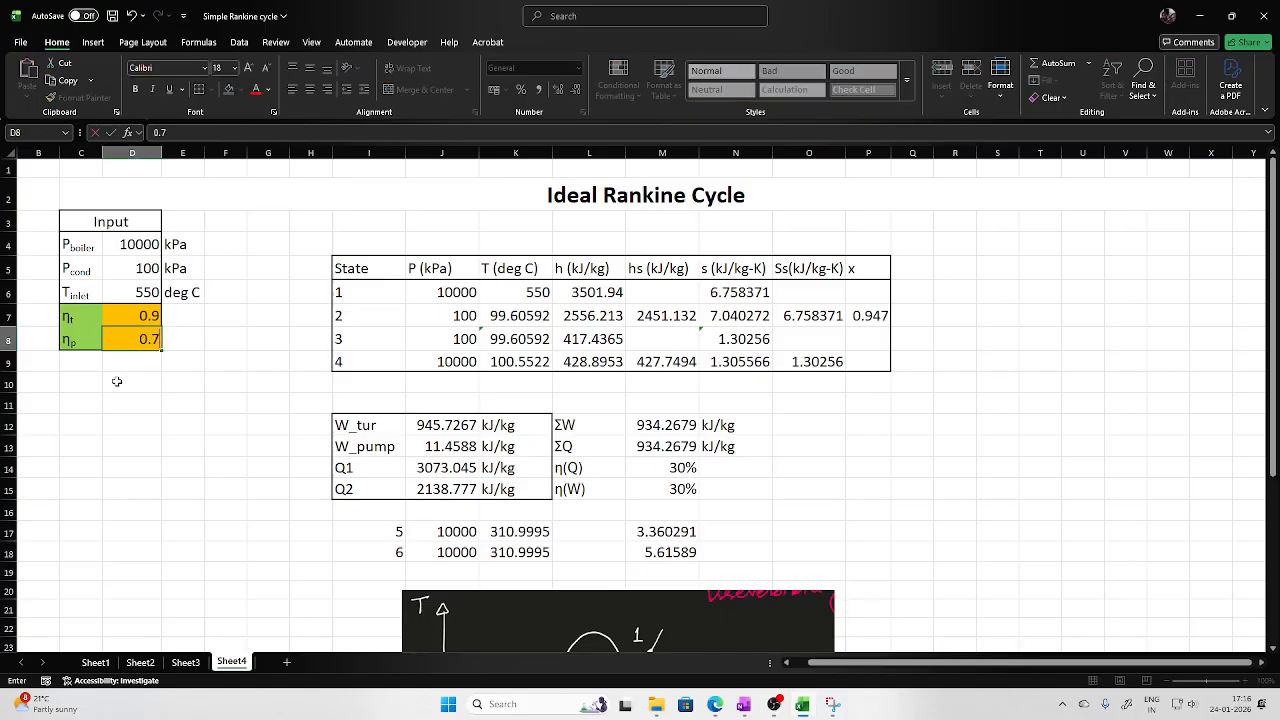
pyautogui.write('7')
pyautogui.press('Return')
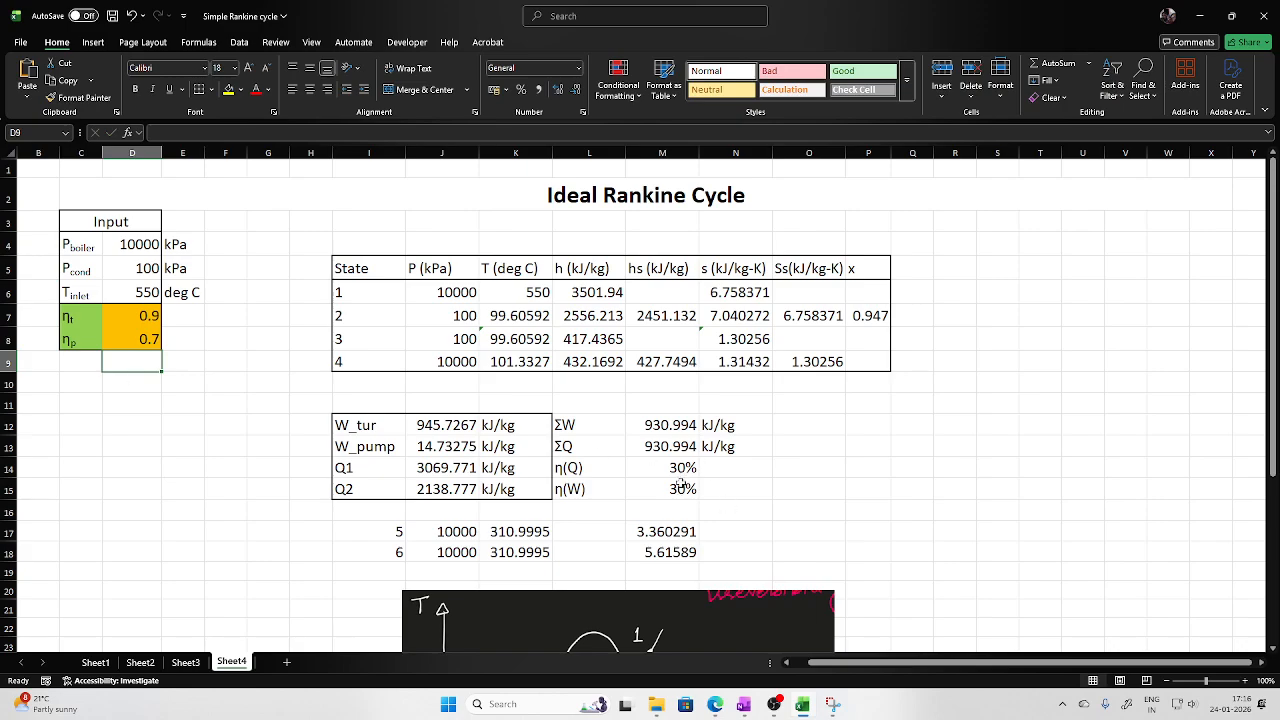
# Restore the pump efficiency in D8 to 0.9
pyautogui.click(147, 338)
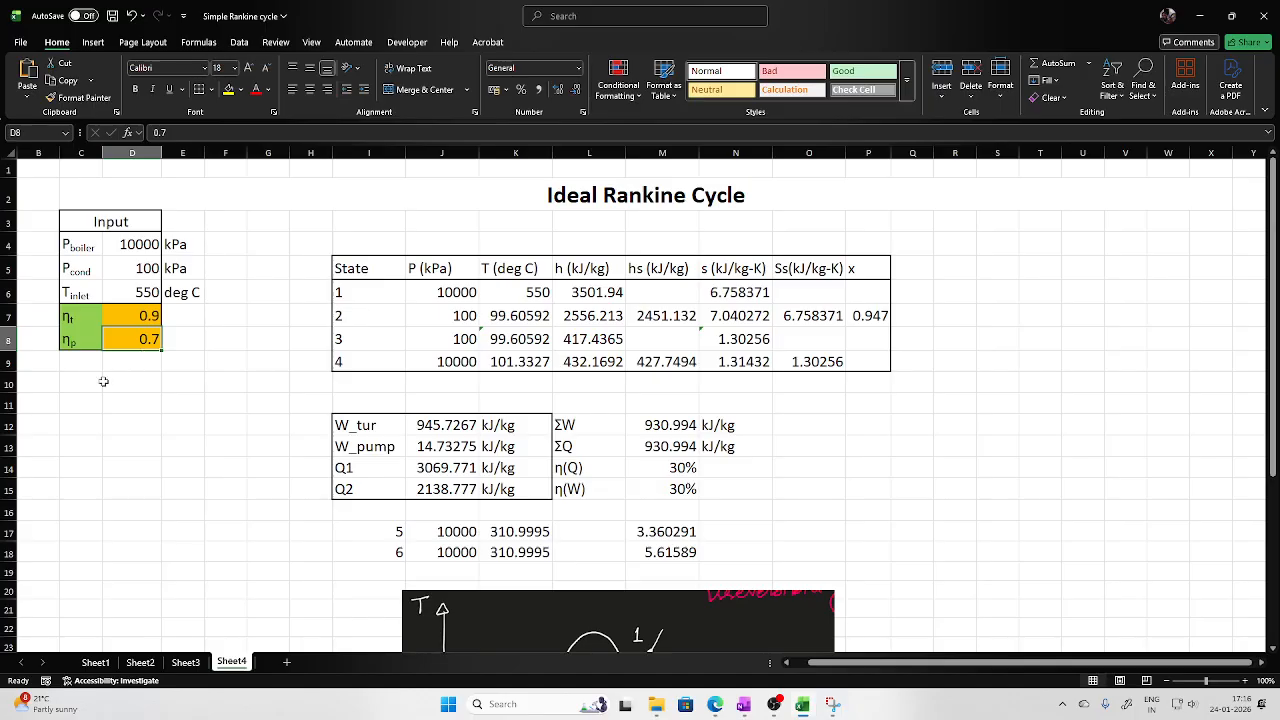
pyautogui.press('F2')
pyautogui.press('BackSpace')
pyautogui.write('9')
pyautogui.press('Return')
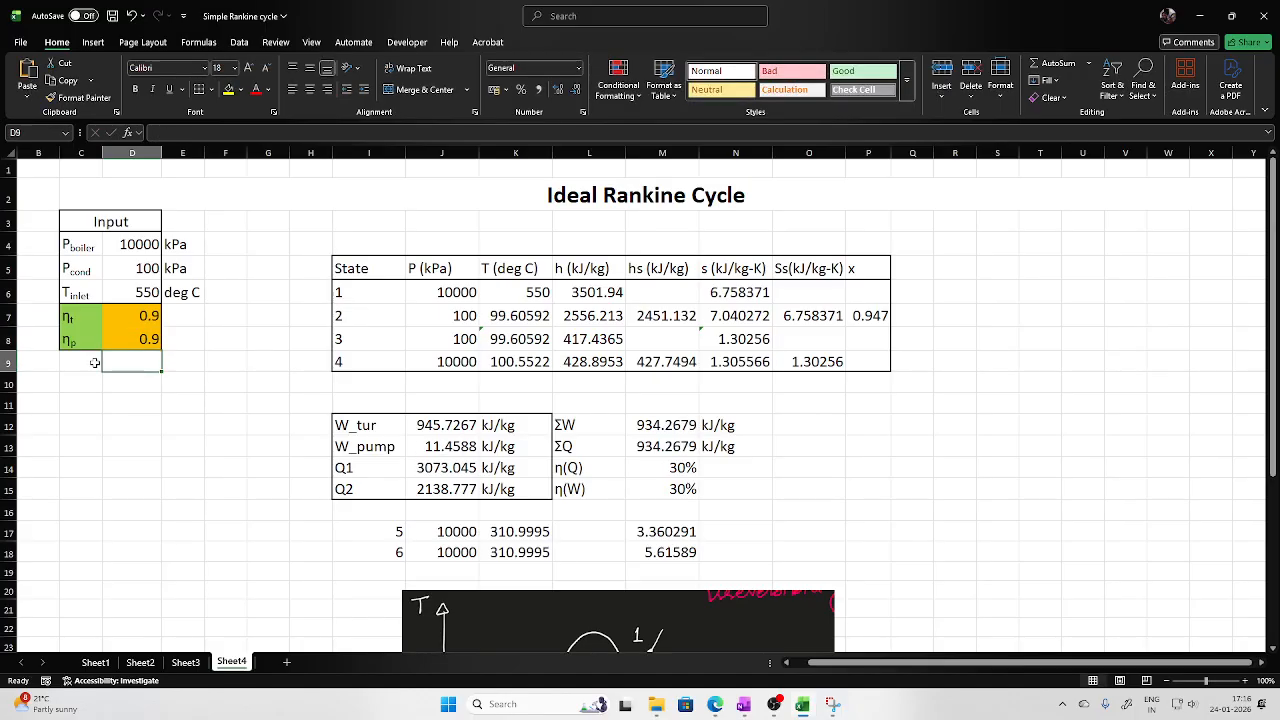
# Set the turbine efficiency in D7 to 0.7 to test its effect on the cycle efficiency
pyautogui.click(149, 316)
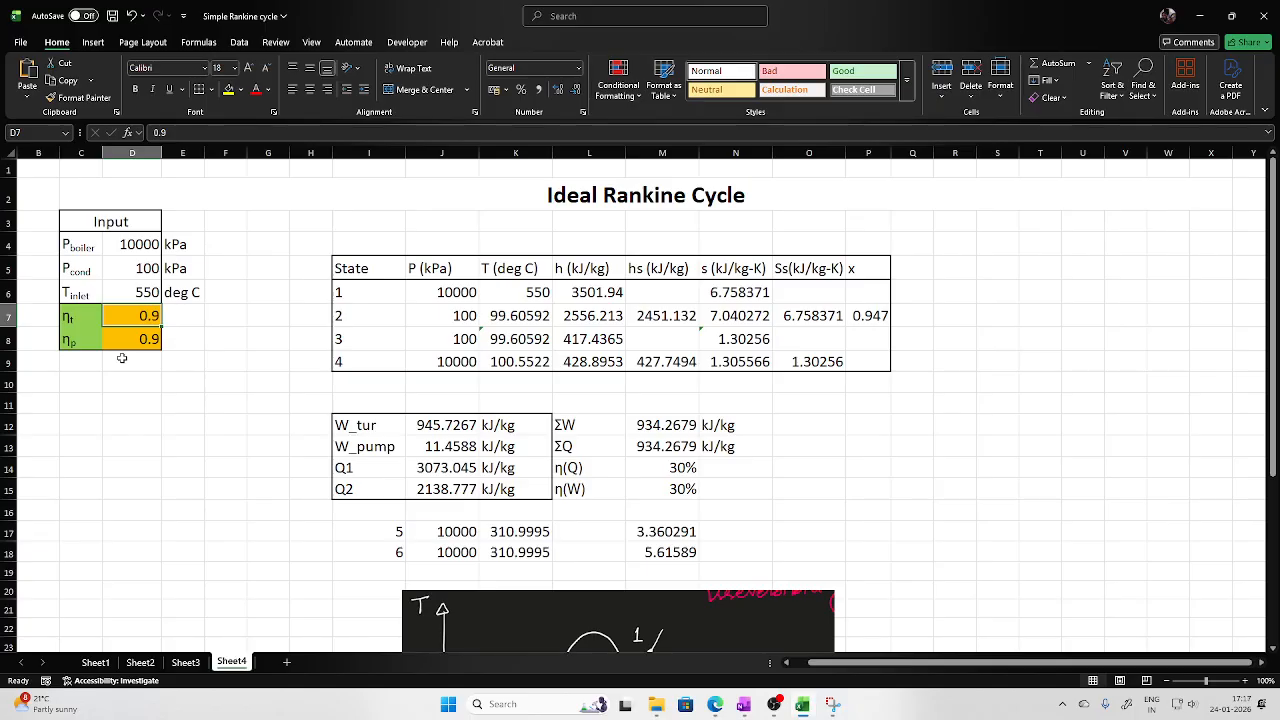
pyautogui.write('0.')
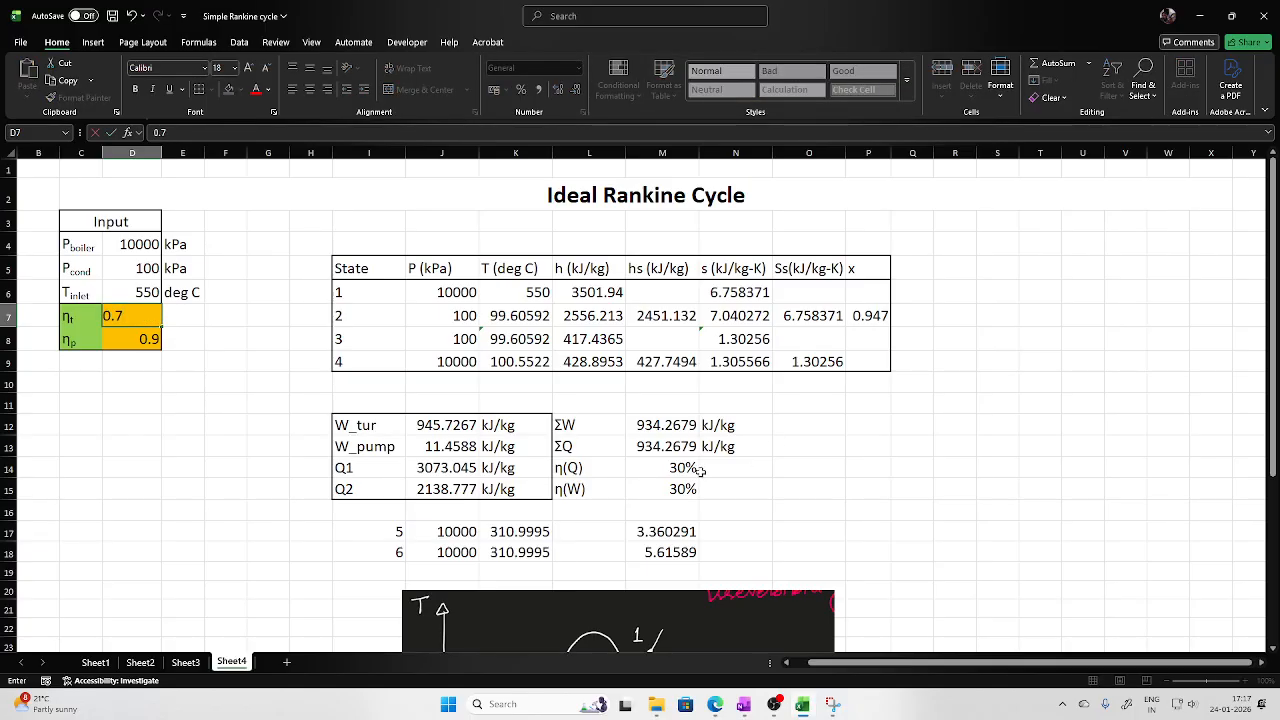
pyautogui.write('7')
pyautogui.press('Return')
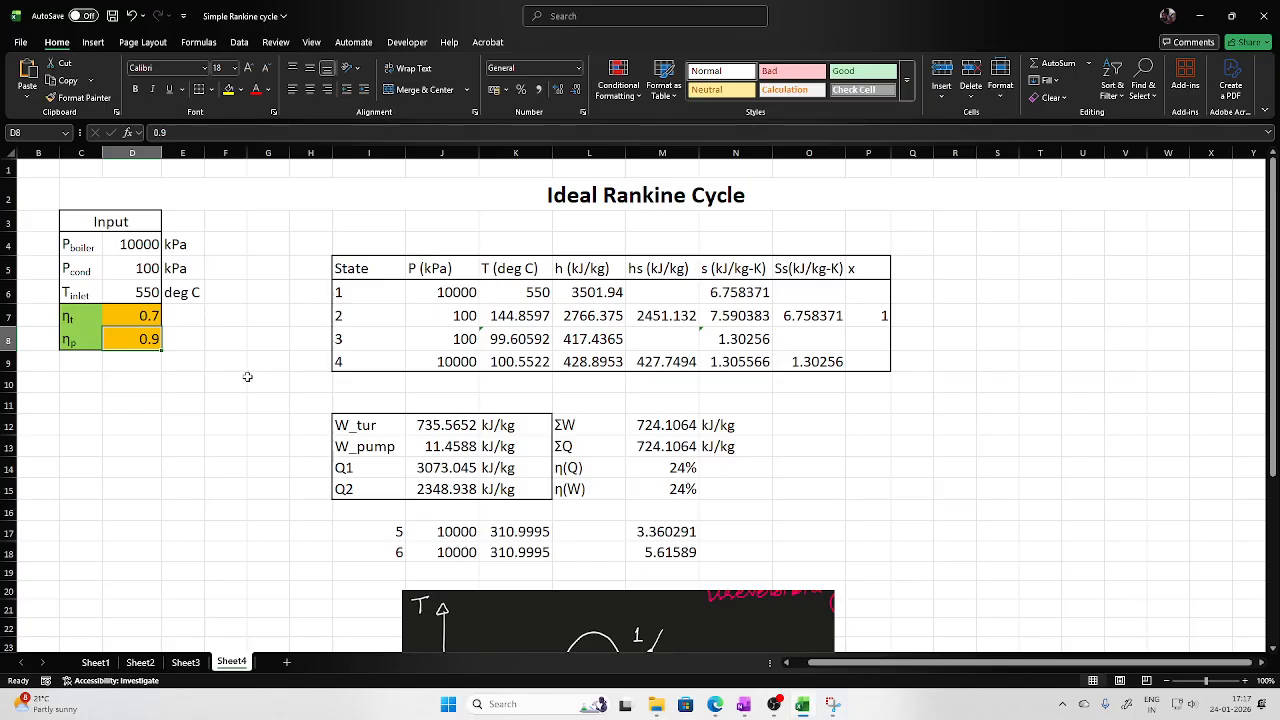
# Restore the turbine efficiency in D7 to 0.9
pyautogui.click(153, 314)
pyautogui.write('0')
pyautogui.press('Return')
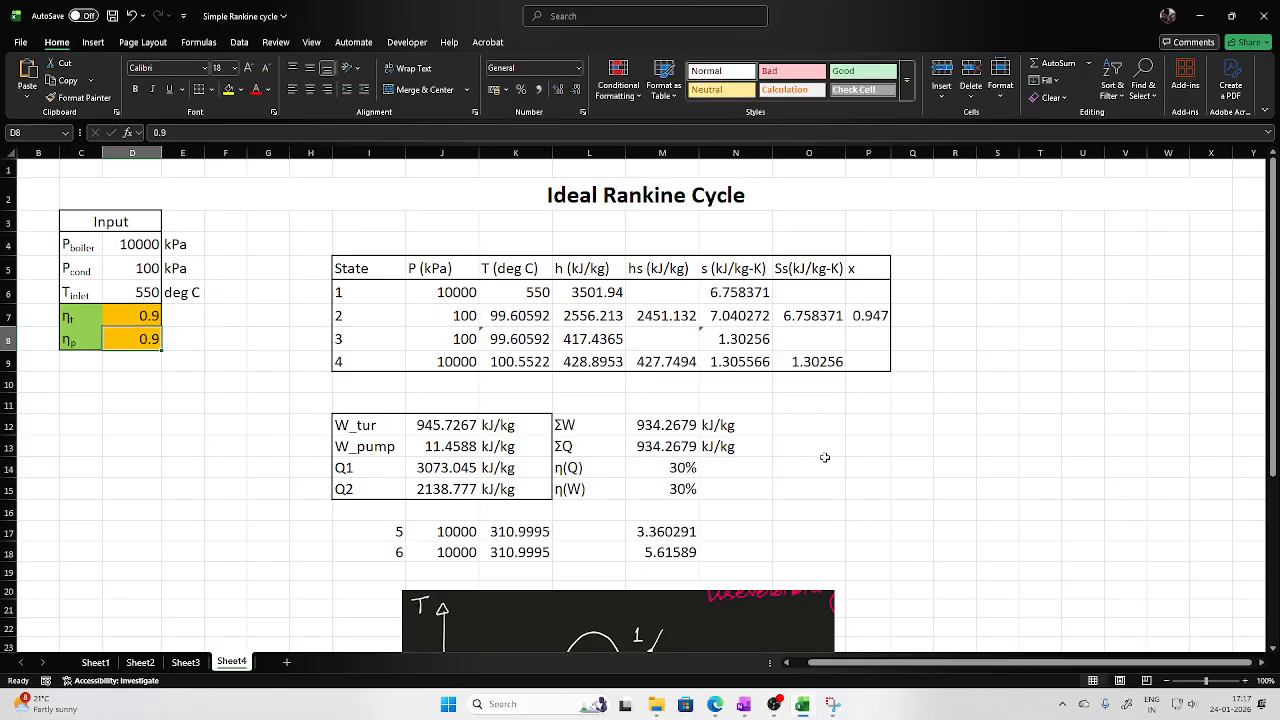
# Copy the T-s chart from Sheet3 into Sheet4 and place it beside the work and heat results
pyautogui.click(185, 662)
pyautogui.click(882, 207)
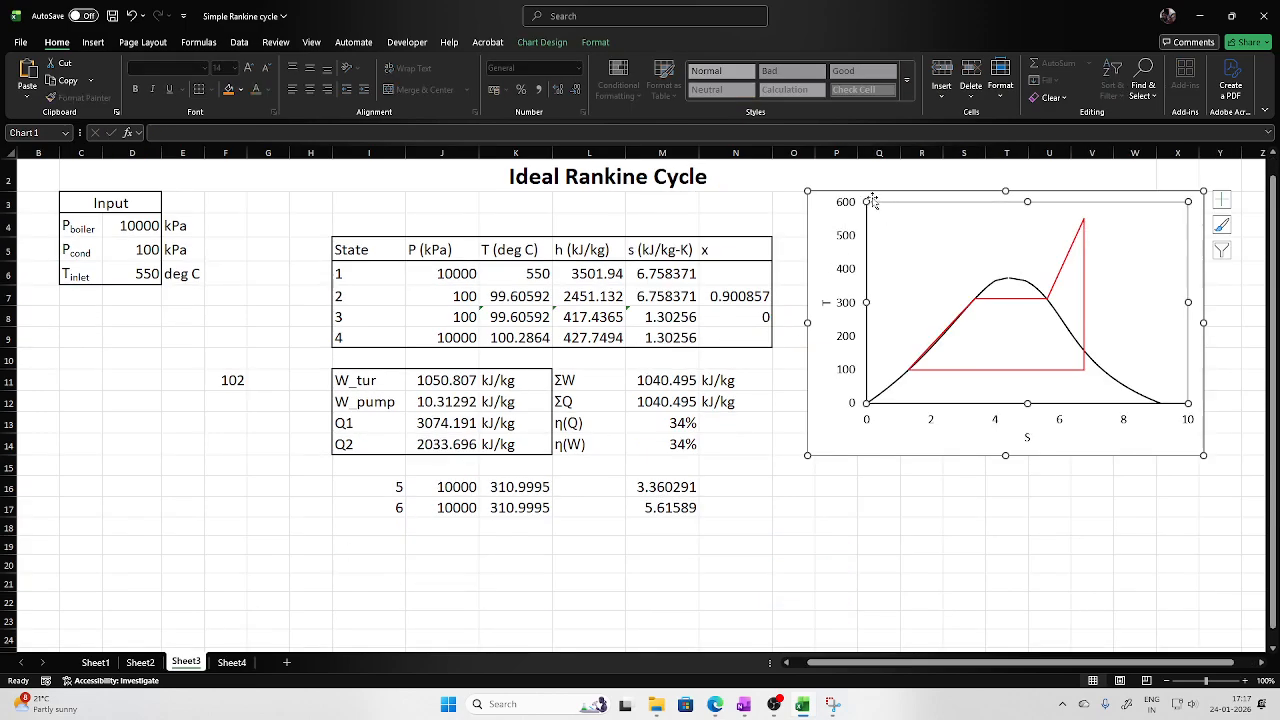
pyautogui.click(825, 204)
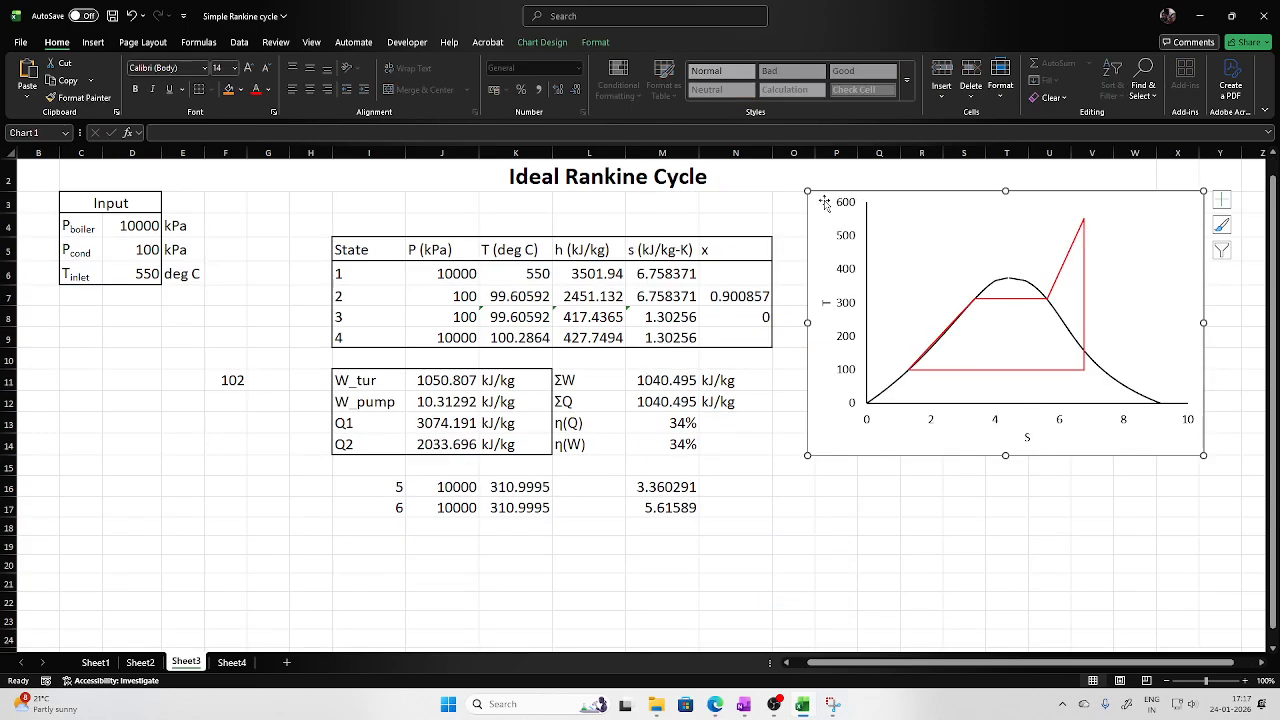
pyautogui.click(236, 663)
pyautogui.click(830, 438)
pyautogui.click(910, 448)
pyautogui.hotkey('ctrl', 'v')
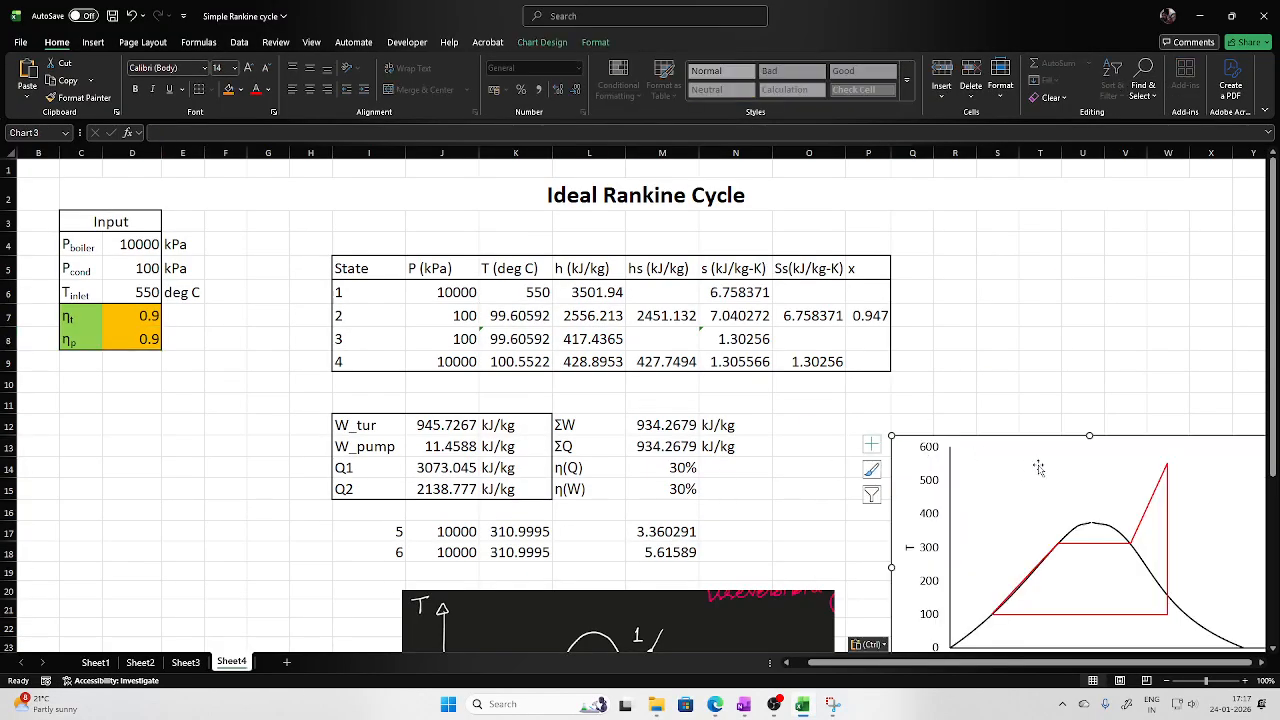
pyautogui.moveTo(1238, 449); pyautogui.dragTo(1050, 378)
pyautogui.hotkey('ctrl', 'z')
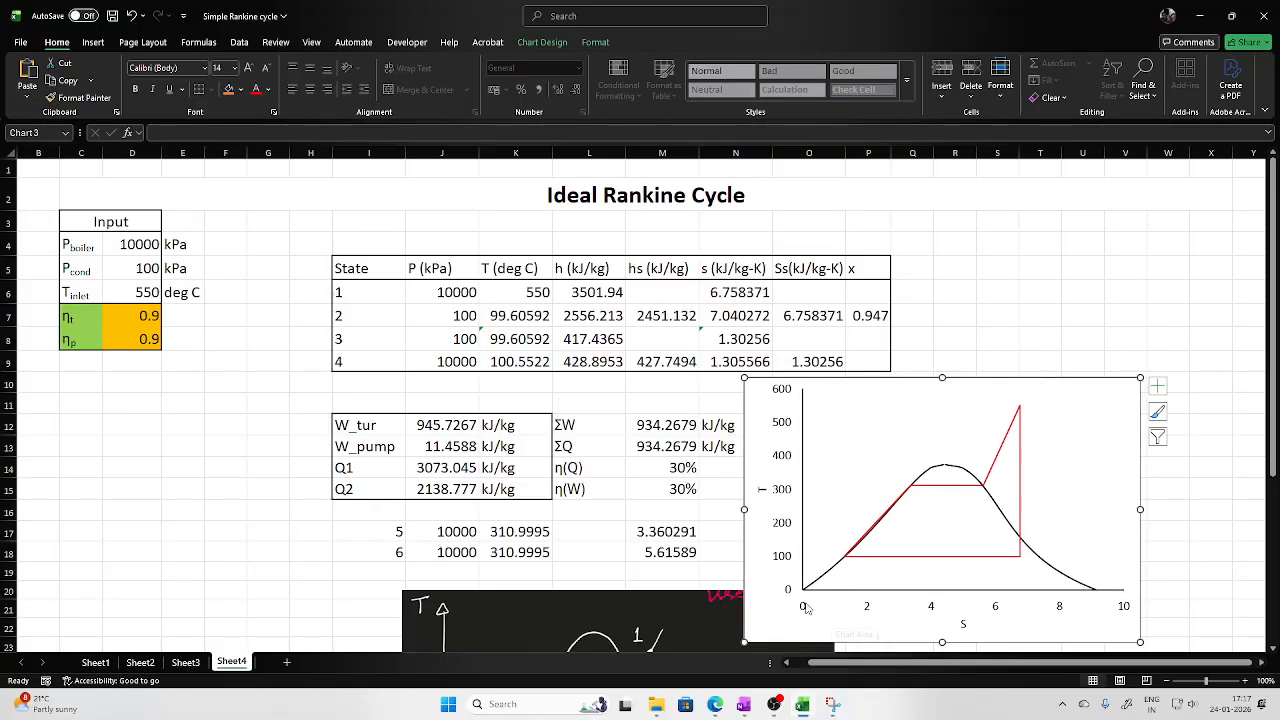
pyautogui.click(925, 518)
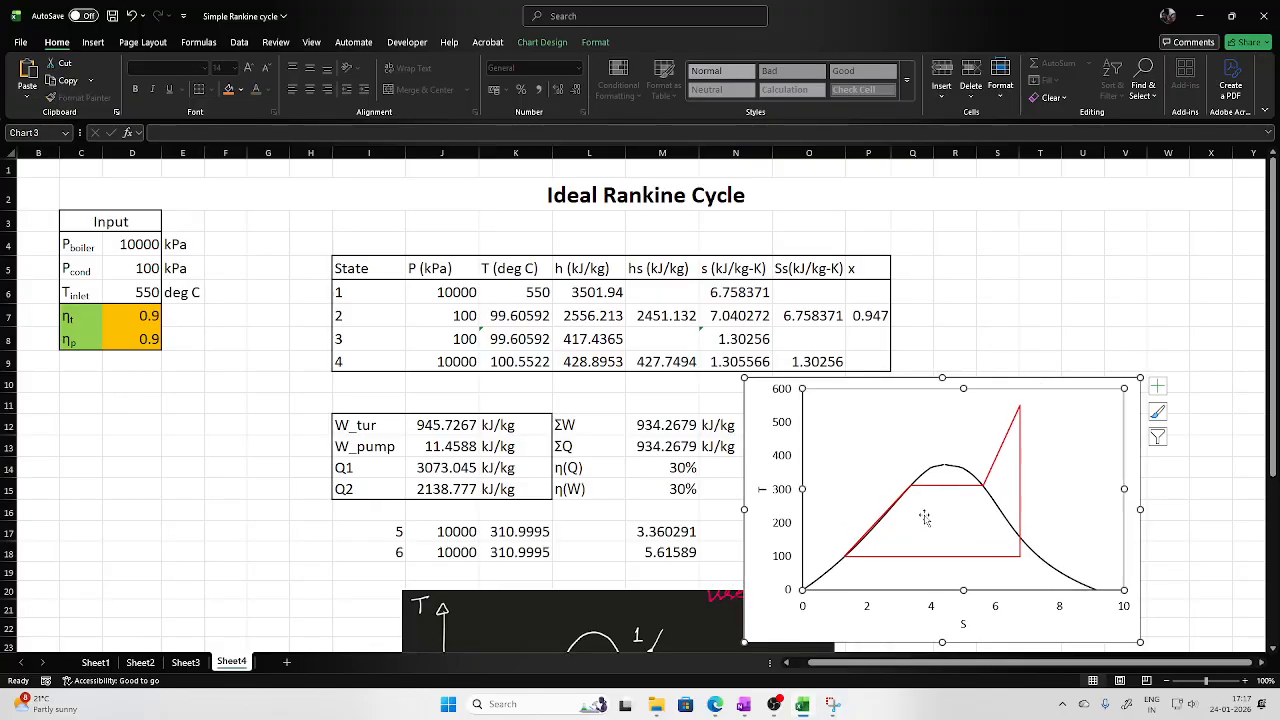
pyautogui.doubleClick(882, 446)
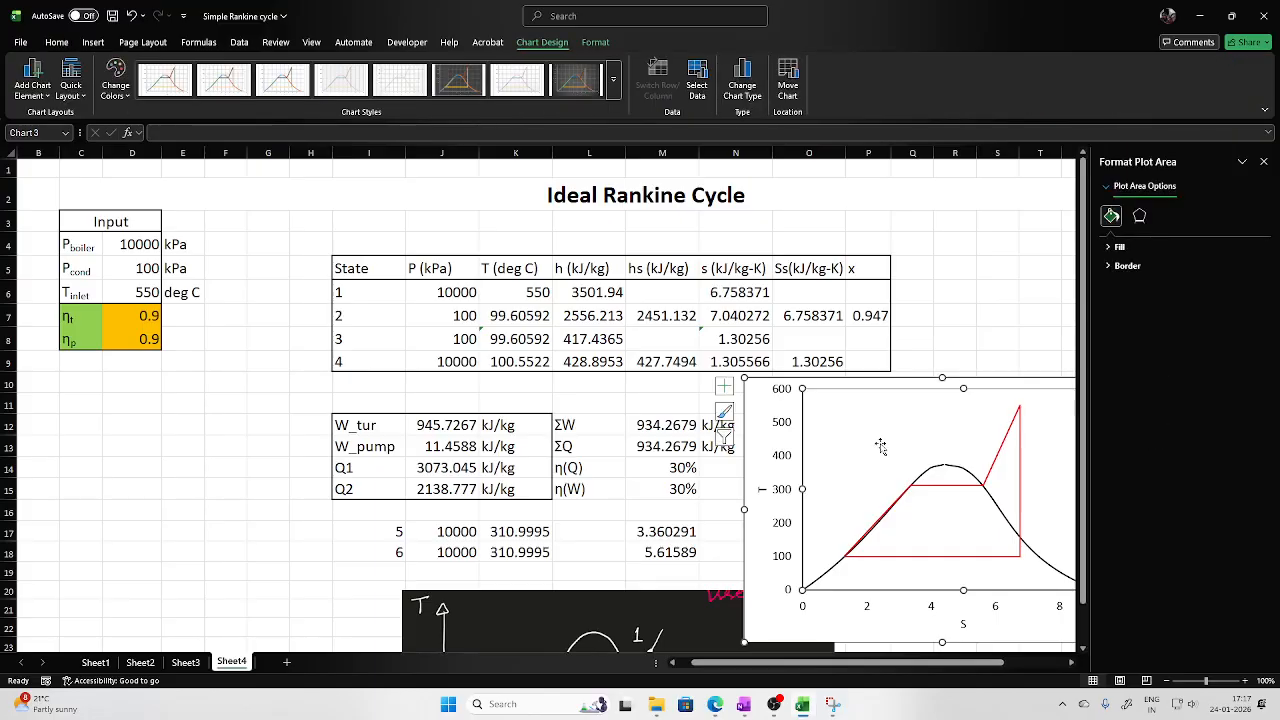
pyautogui.click(998, 388)
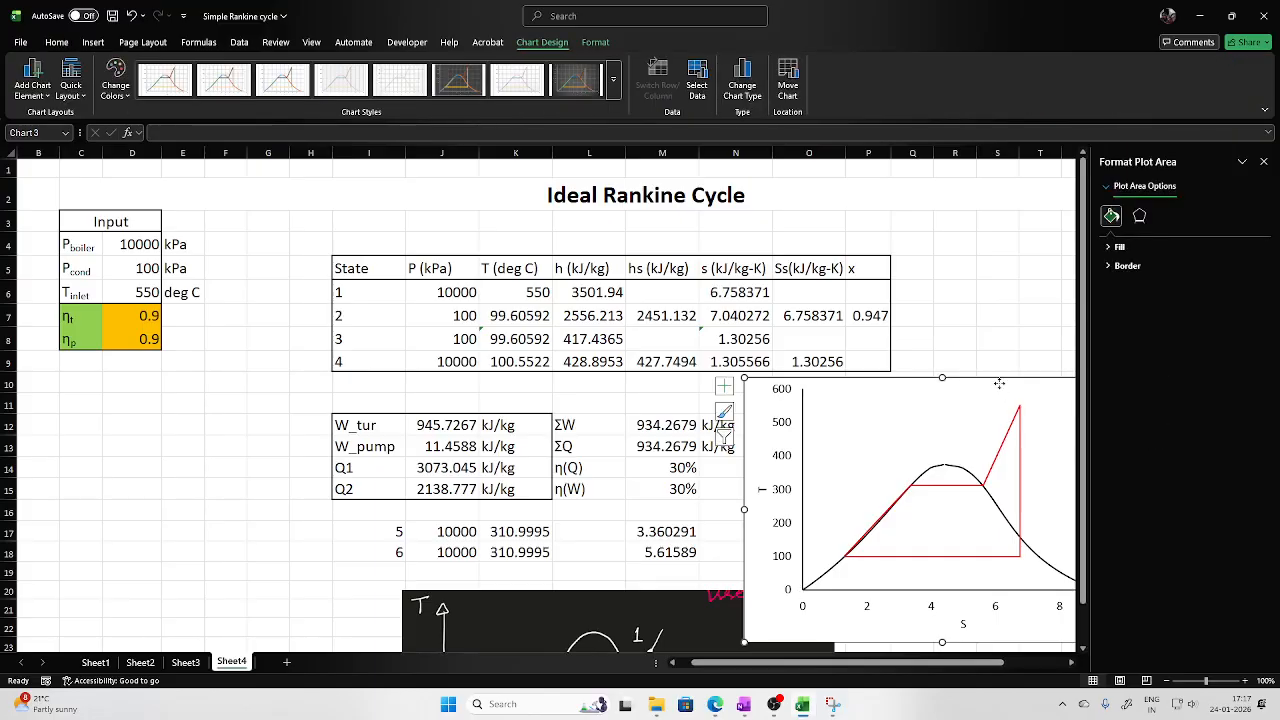
pyautogui.click(1263, 161)
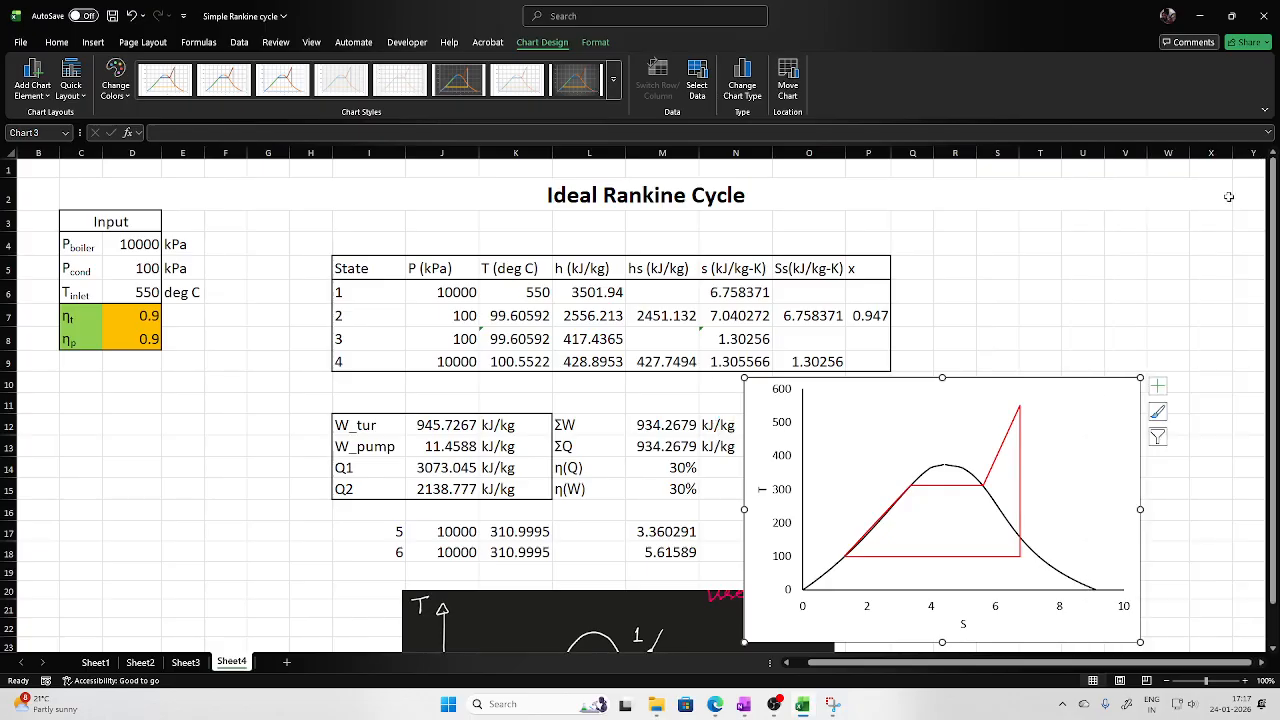
# Check which cells the series for the state 4 to 5 line in the pasted chart refers to
pyautogui.click(887, 516)
pyautogui.click(568, 133)
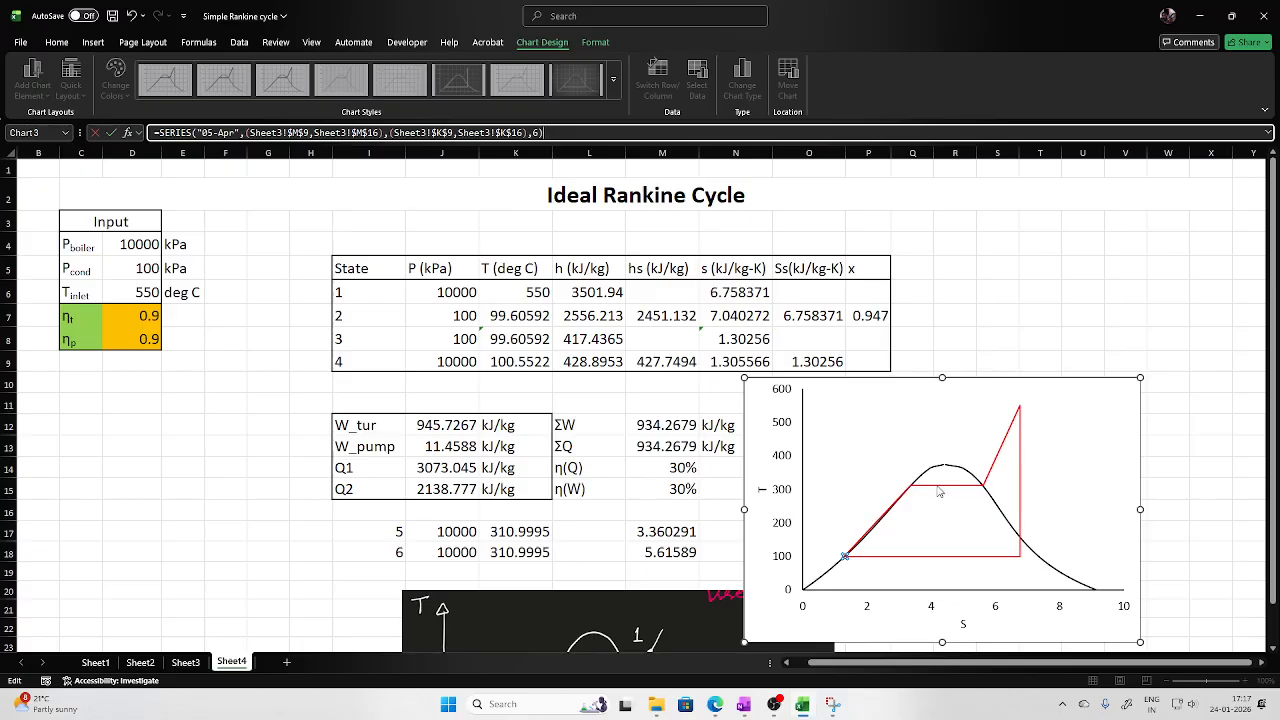
pyautogui.press('Escape')
pyautogui.press('Escape')
# Delete the ideal cycle's process lines from the pasted chart, keeping the saturation dome, and shift the chart slightly away from the results
pyautogui.click(1001, 451)
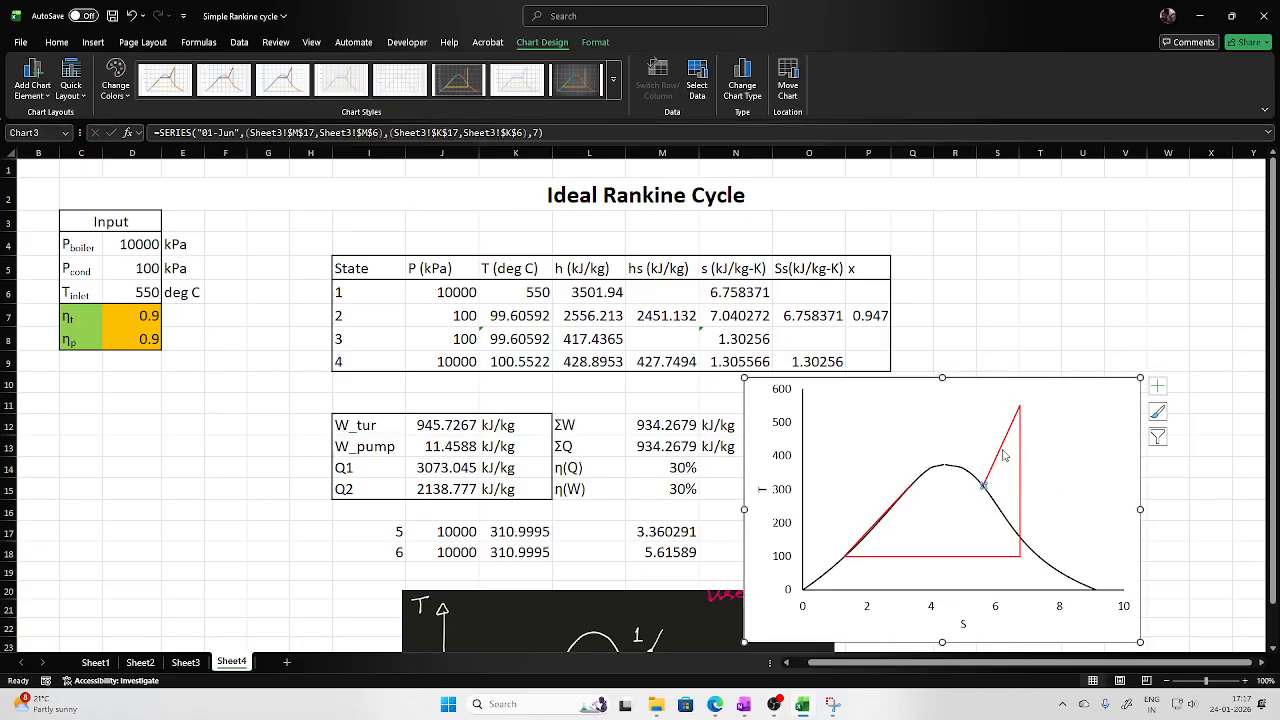
pyautogui.press('Delete')
pyautogui.click(1021, 459)
pyautogui.press('Delete')
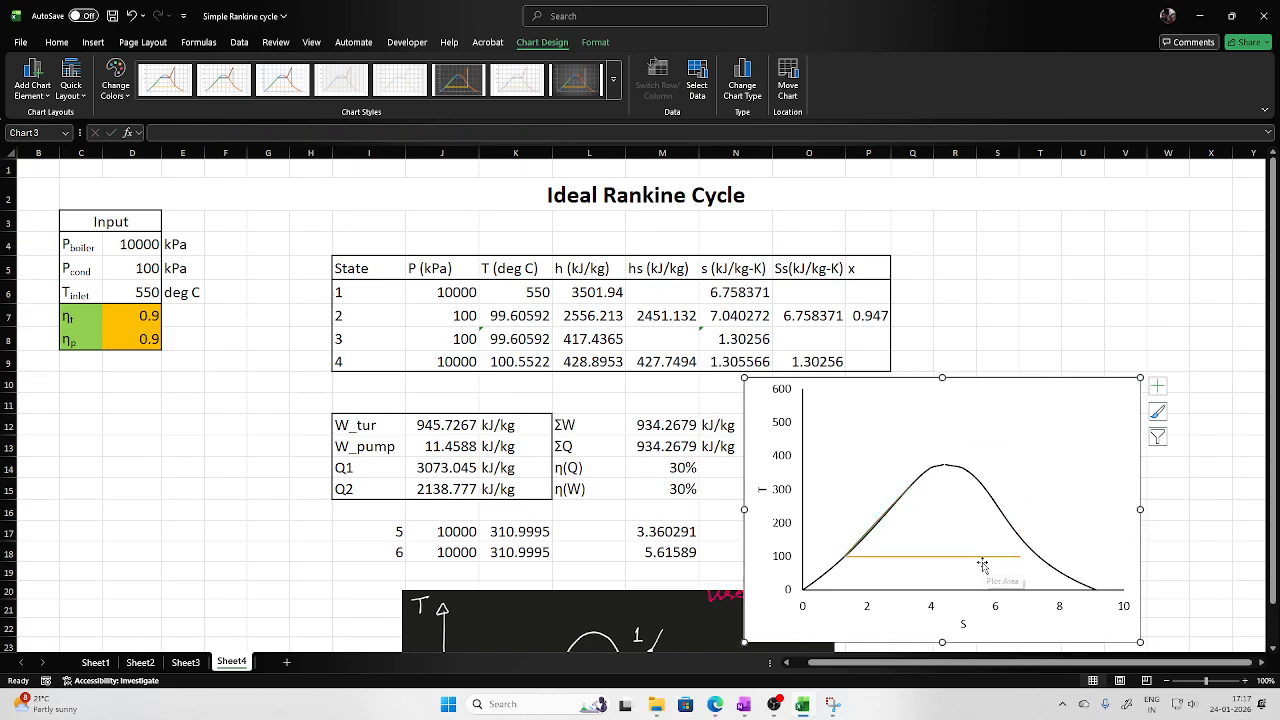
pyautogui.click(982, 558)
pyautogui.press('Delete')
pyautogui.press('Delete')
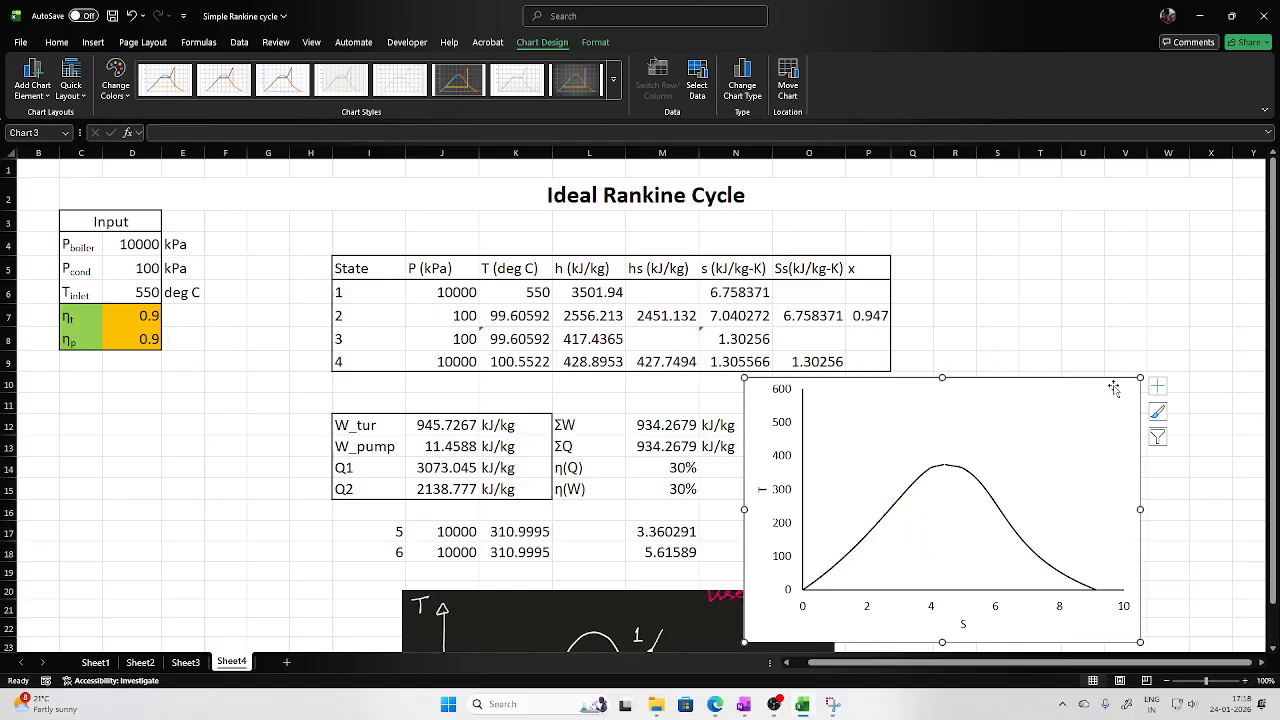
pyautogui.moveTo(1113, 388); pyautogui.dragTo(1167, 369)
# Add a chart series for the state 1 to 2 process, with X values N6 and N7 and Y values K6 and K7
pyautogui.rightClick(976, 500)
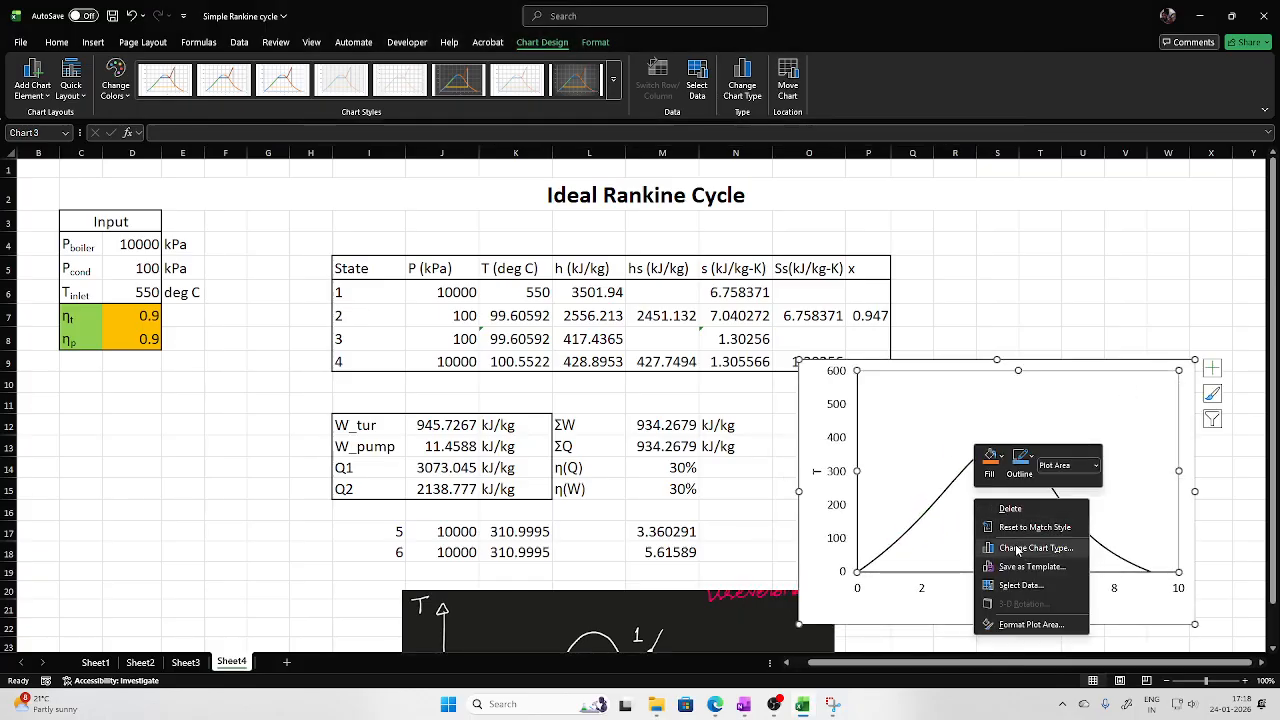
pyautogui.click(1017, 586)
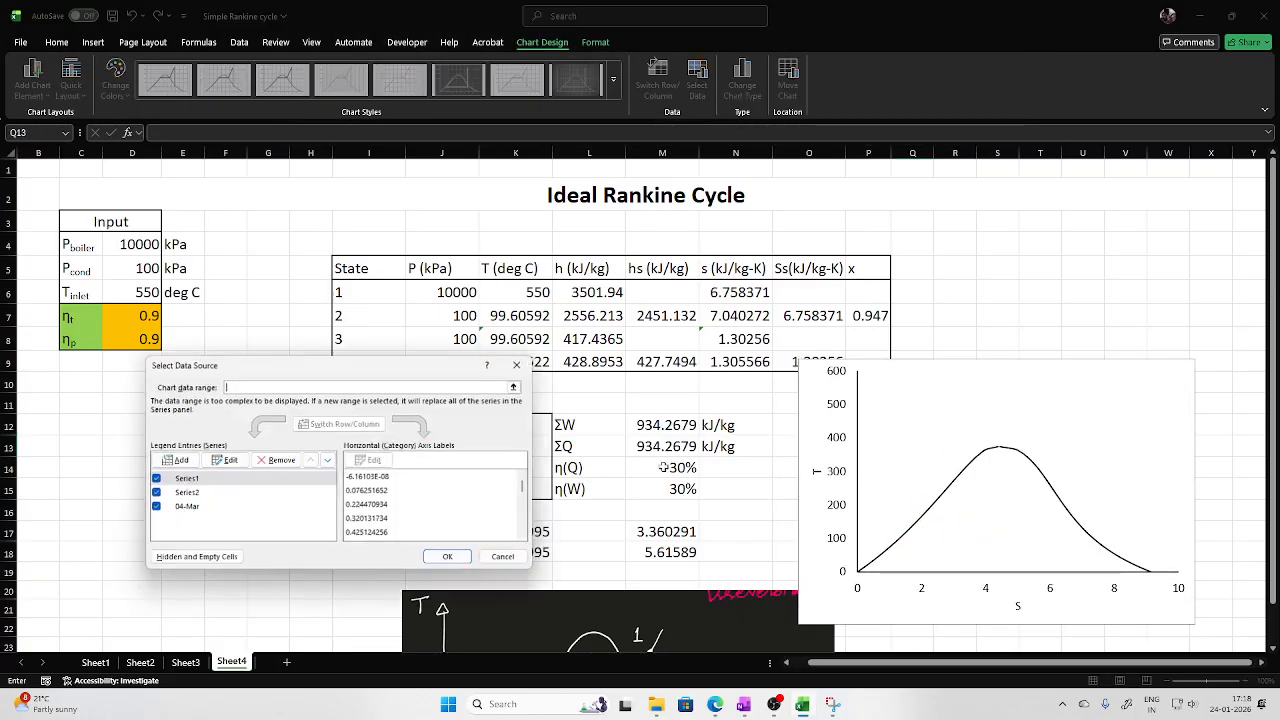
pyautogui.click(177, 459)
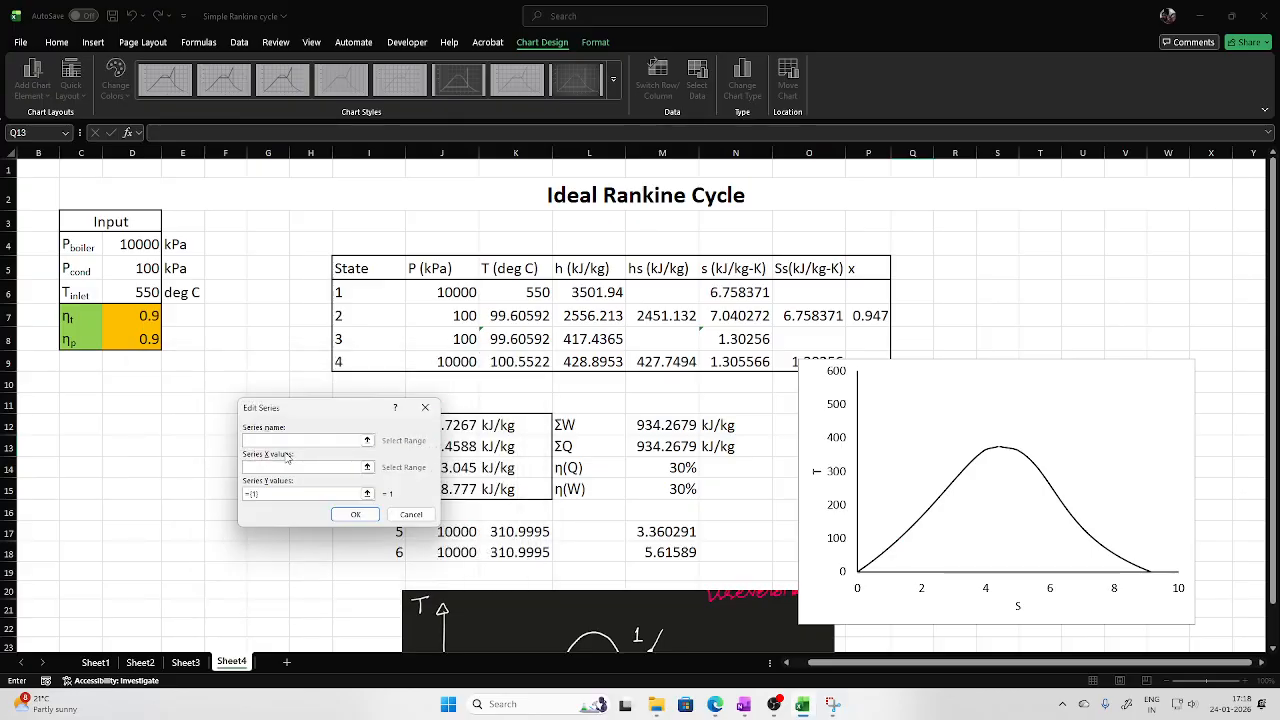
pyautogui.click(367, 467)
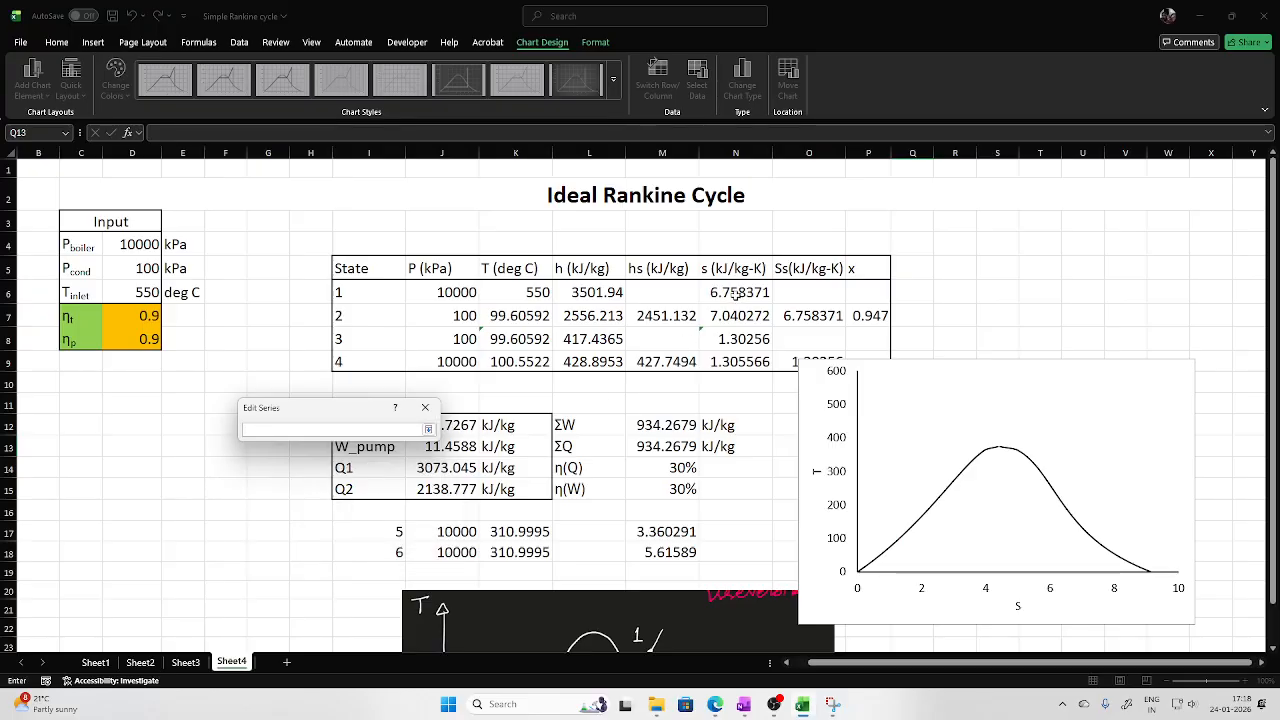
pyautogui.click(737, 292)
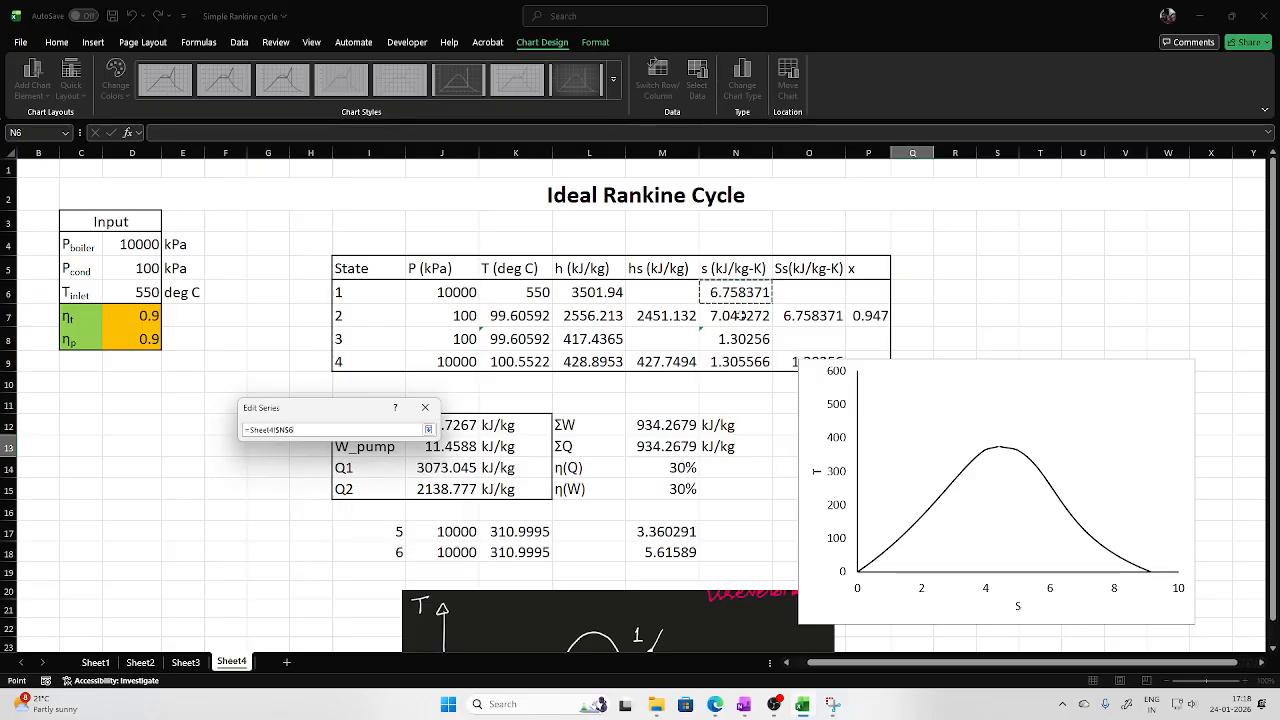
pyautogui.keyDown('ctrl'); pyautogui.click(737, 315); pyautogui.keyUp('ctrl')
pyautogui.click(428, 429)
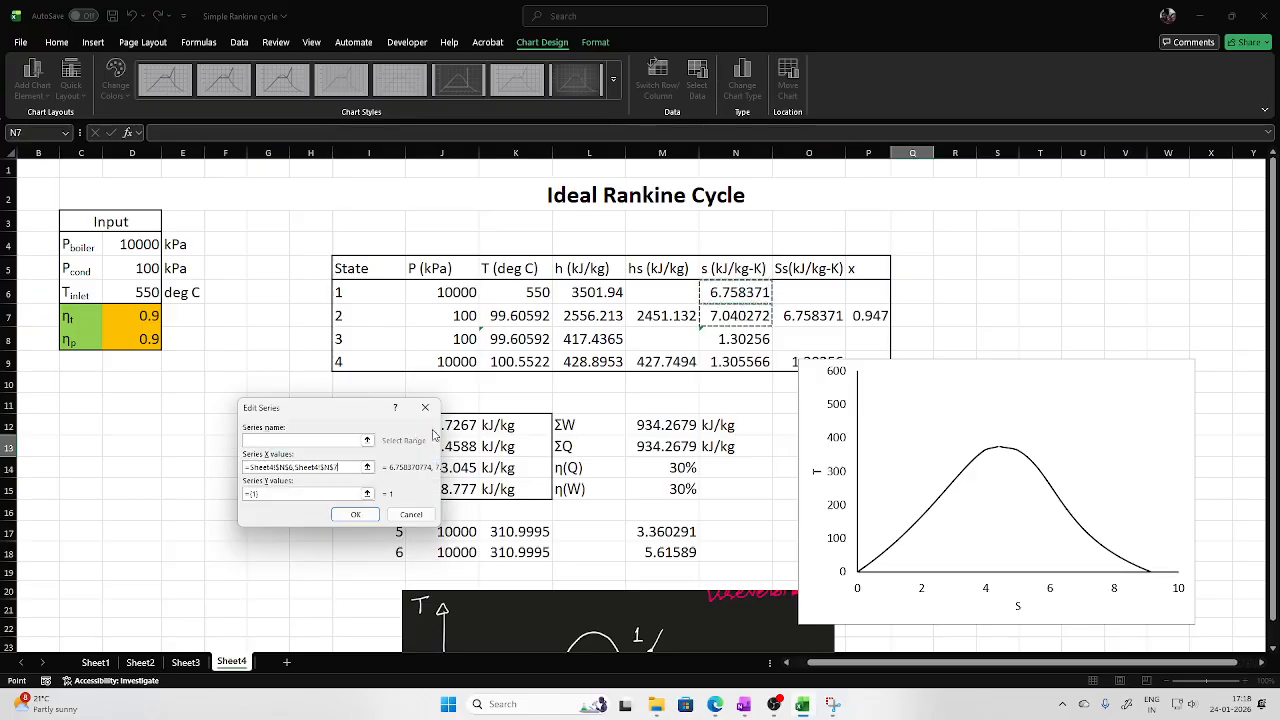
pyautogui.click(367, 493)
pyautogui.click(518, 300)
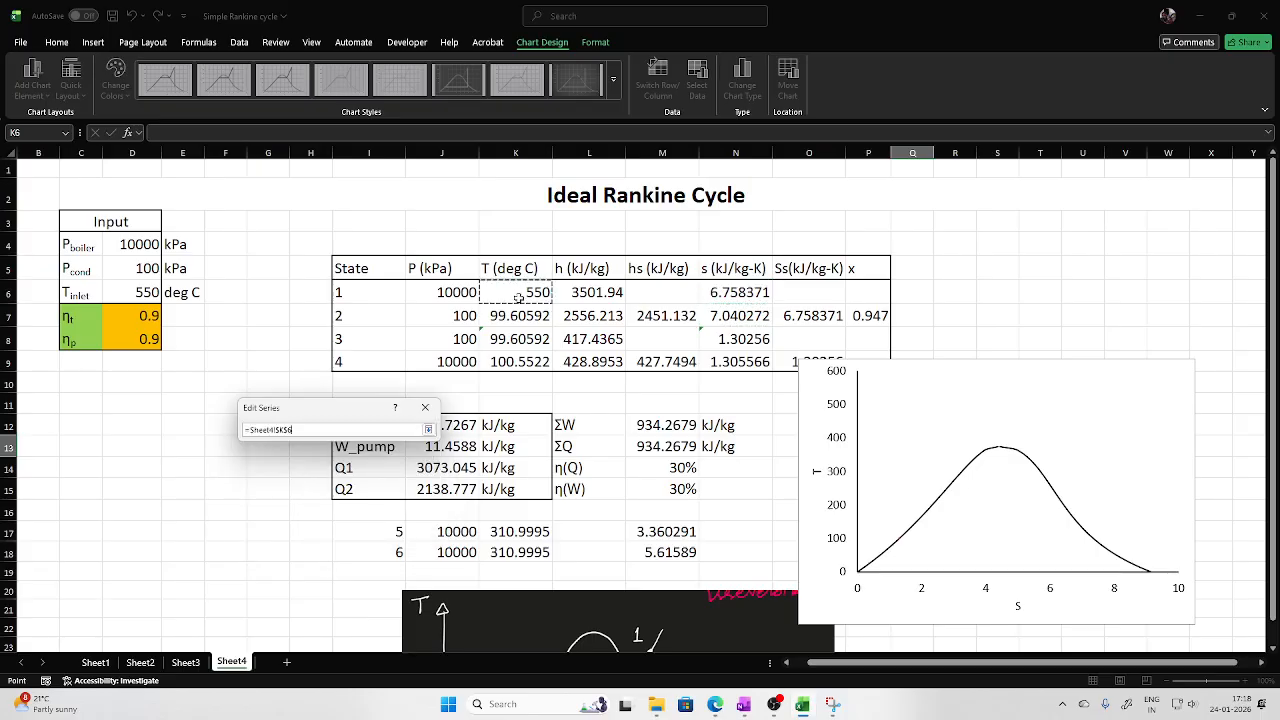
pyautogui.keyDown('ctrl'); pyautogui.click(516, 318); pyautogui.keyUp('ctrl')
pyautogui.click(428, 429)
pyautogui.click(365, 514)
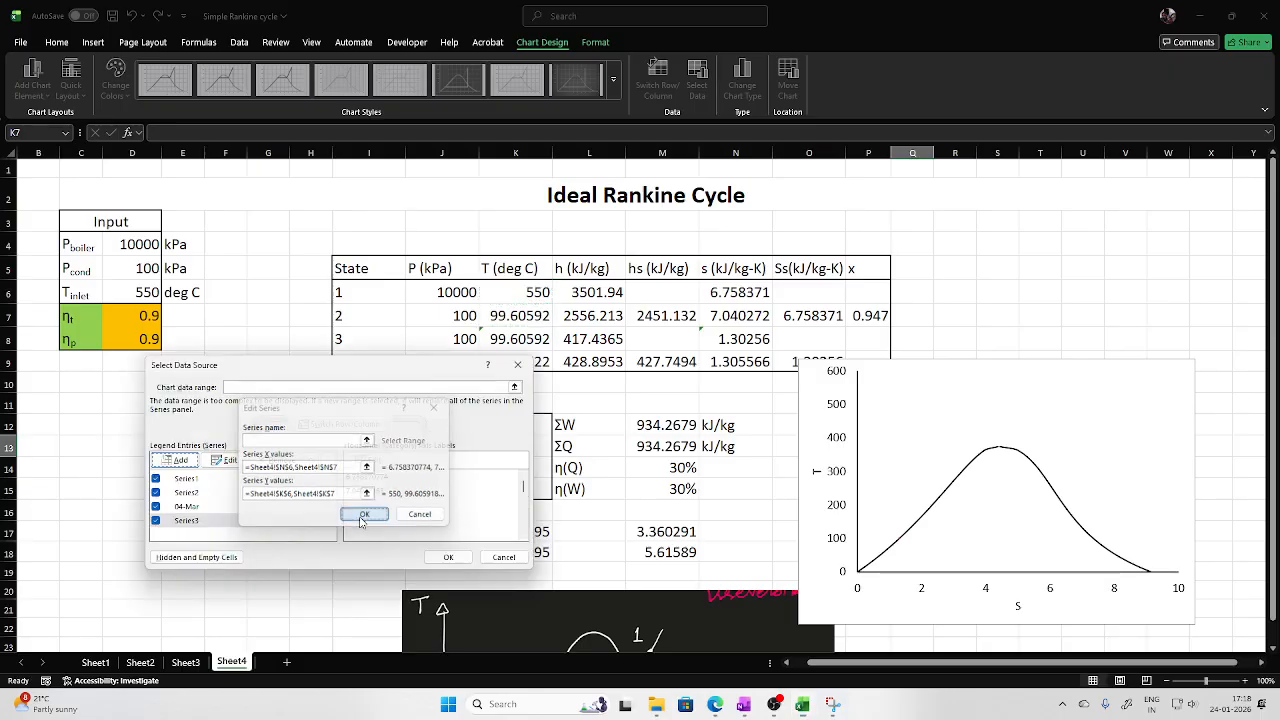
# Add a series for the state 2 to 3 process, with X values N7 and N8 and Y values K7 and K8
pyautogui.click(176, 460)
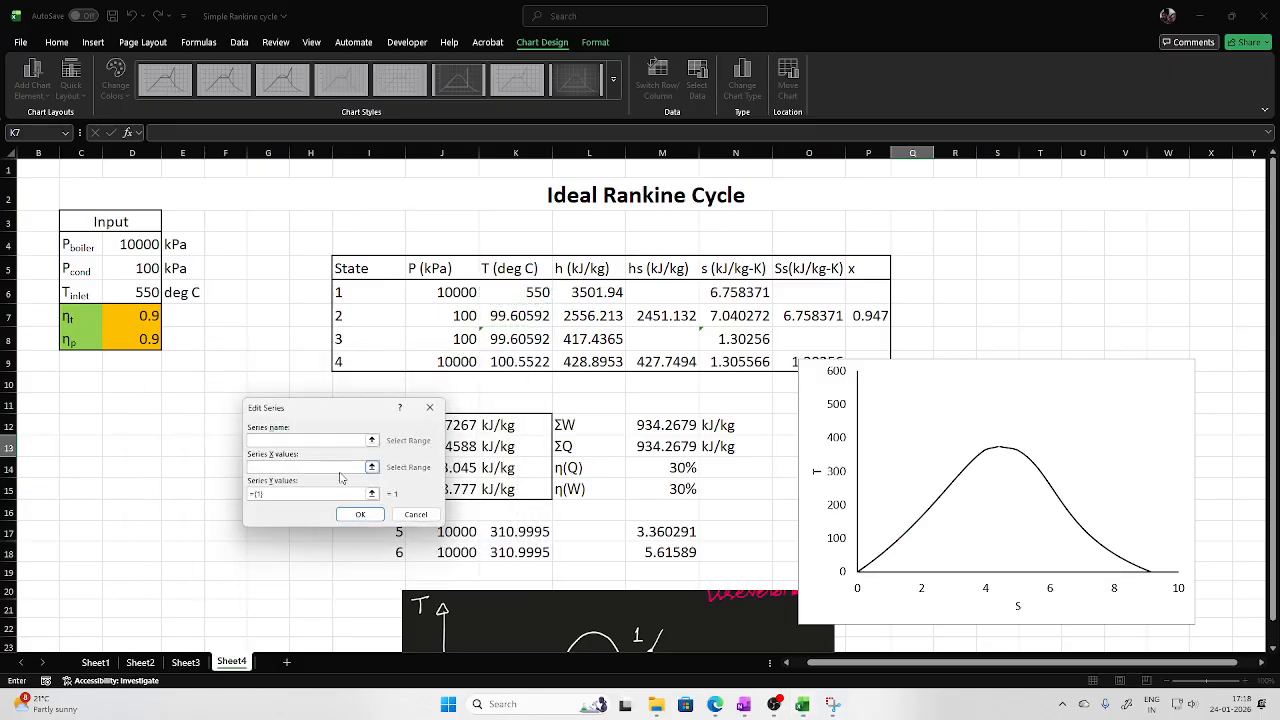
pyautogui.click(373, 467)
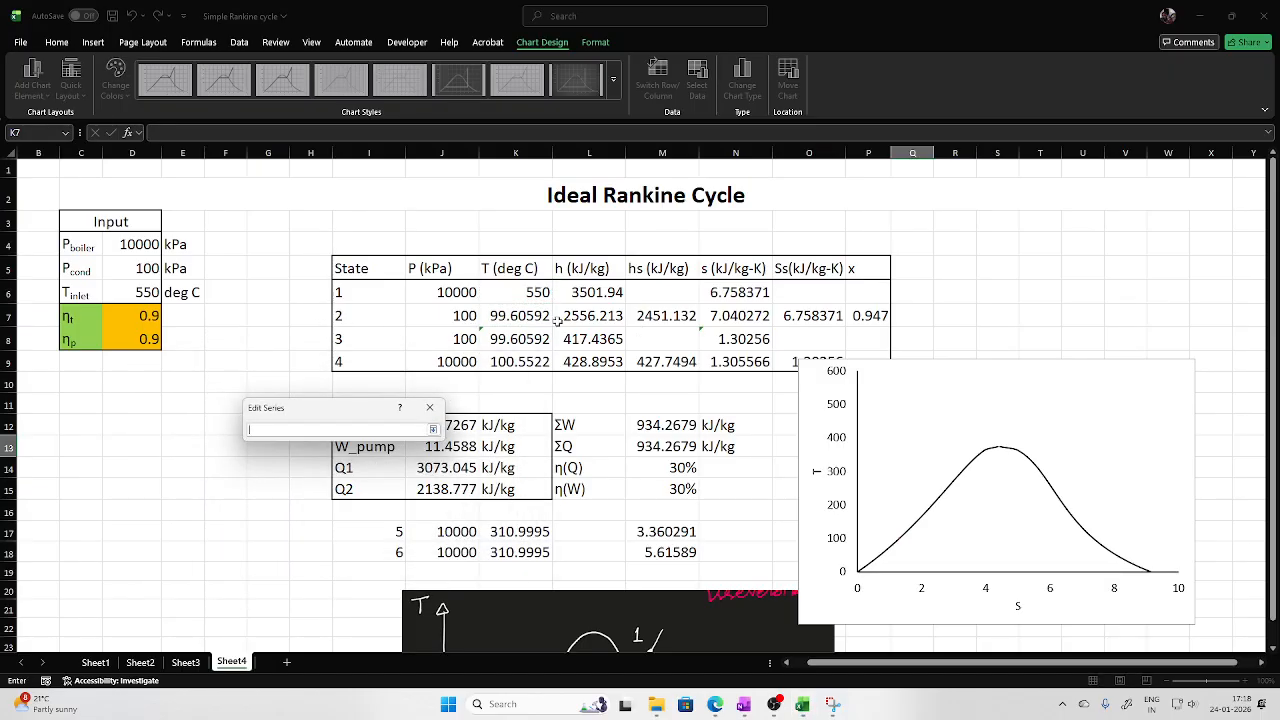
pyautogui.click(730, 316)
pyautogui.keyDown('ctrl'); pyautogui.click(735, 340); pyautogui.keyUp('ctrl')
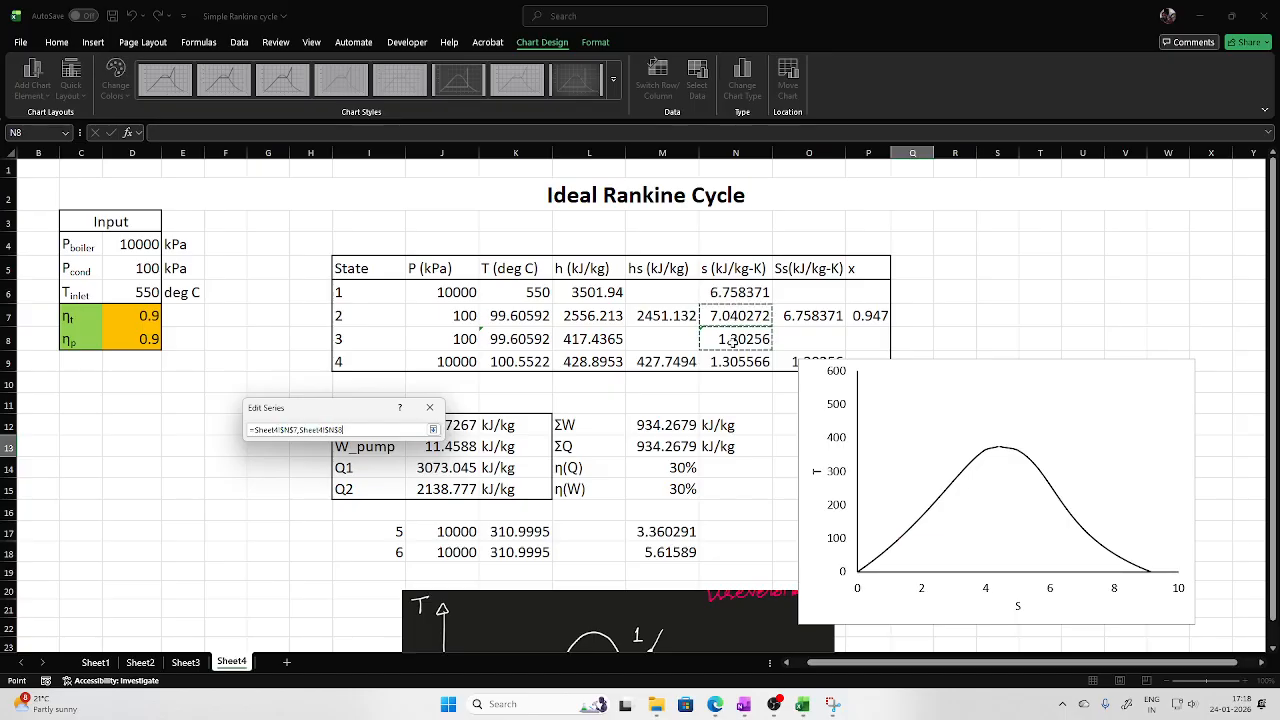
pyautogui.click(433, 429)
pyautogui.click(372, 493)
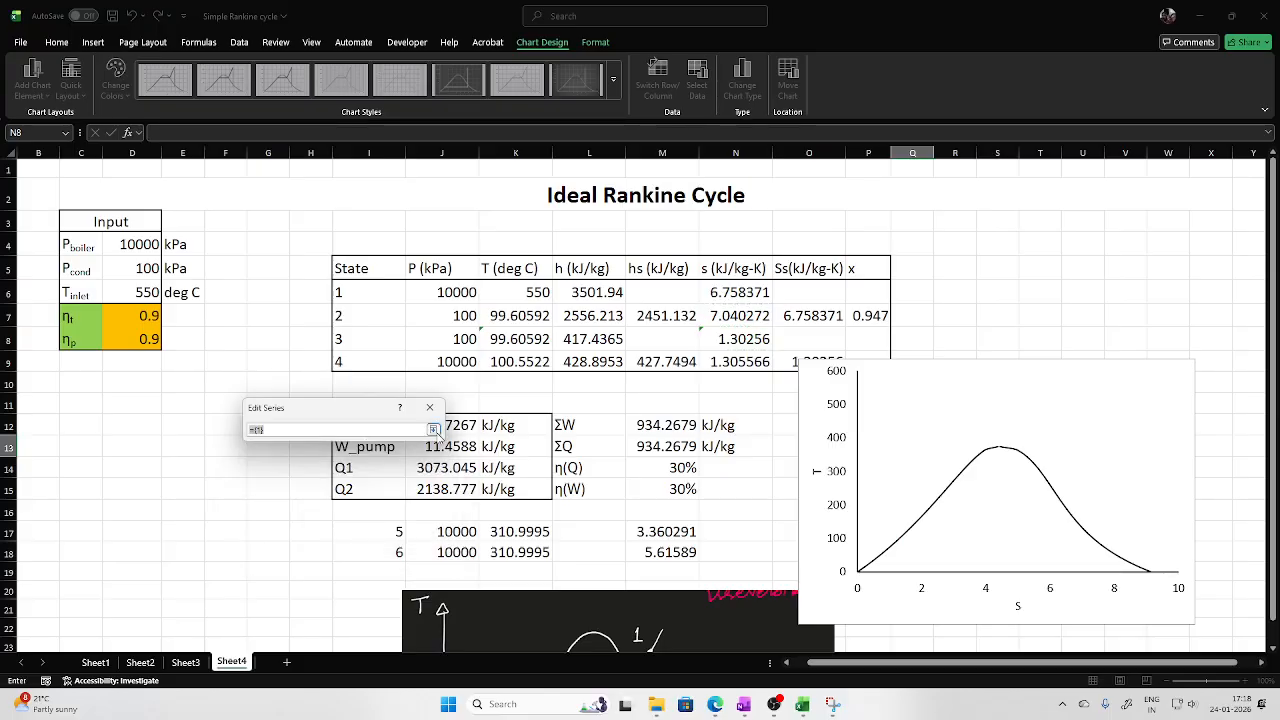
pyautogui.click(517, 318)
pyautogui.keyDown('ctrl'); pyautogui.click(517, 341); pyautogui.keyUp('ctrl')
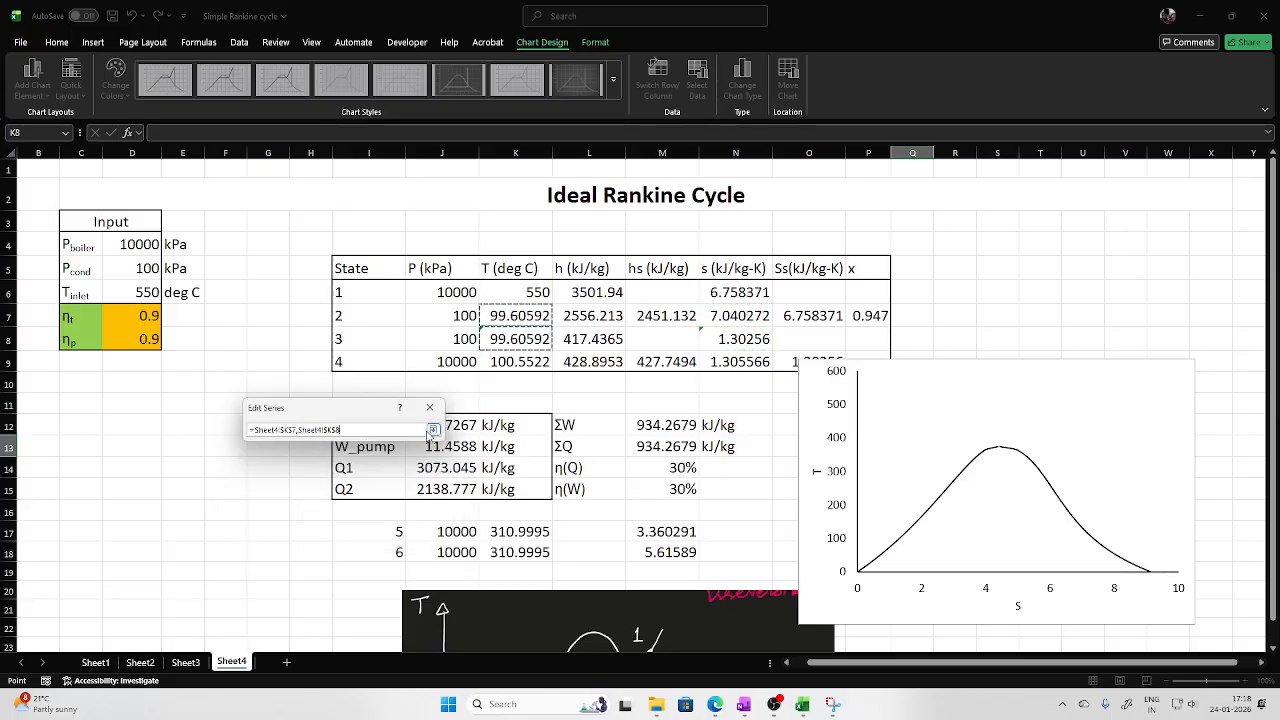
pyautogui.click(433, 429)
pyautogui.click(370, 514)
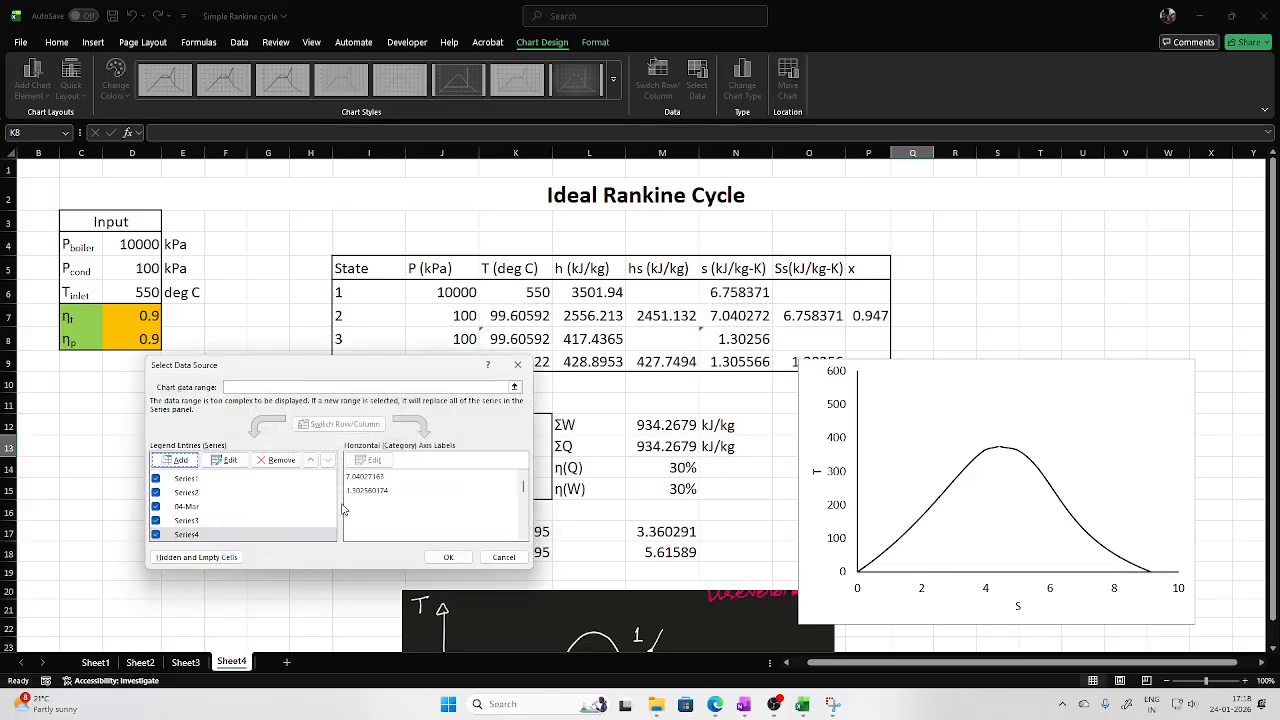
# Add a series for the state 3 to 4 process, with X values N8 and N9 and Y values K8 and K9
pyautogui.click(175, 458)
pyautogui.click(375, 467)
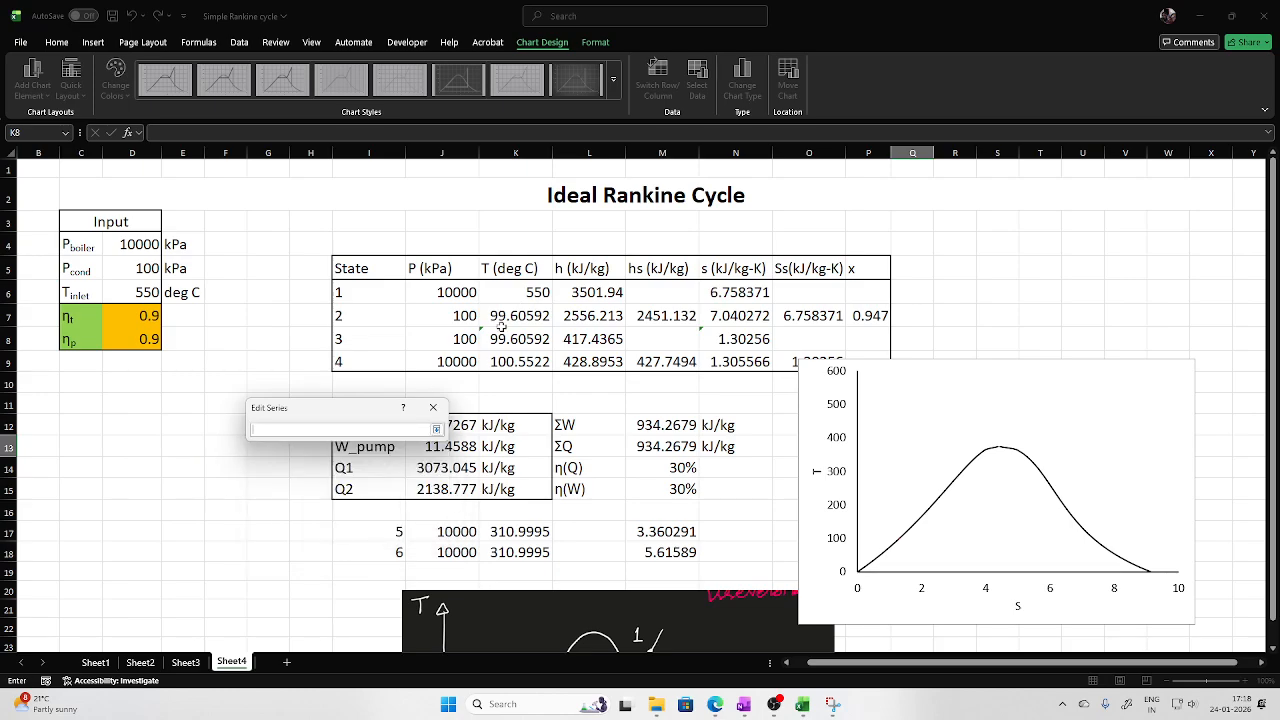
pyautogui.click(750, 338)
pyautogui.keyDown('ctrl'); pyautogui.click(745, 361); pyautogui.keyUp('ctrl')
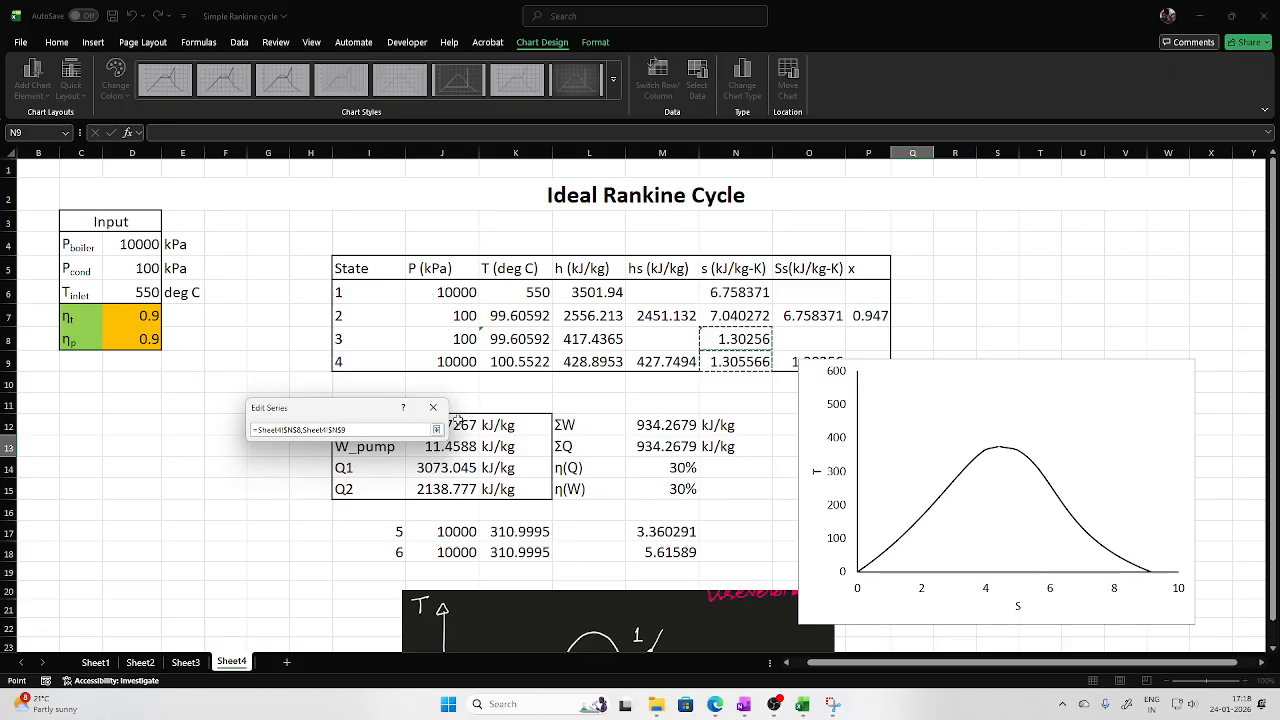
pyautogui.click(436, 430)
pyautogui.click(373, 497)
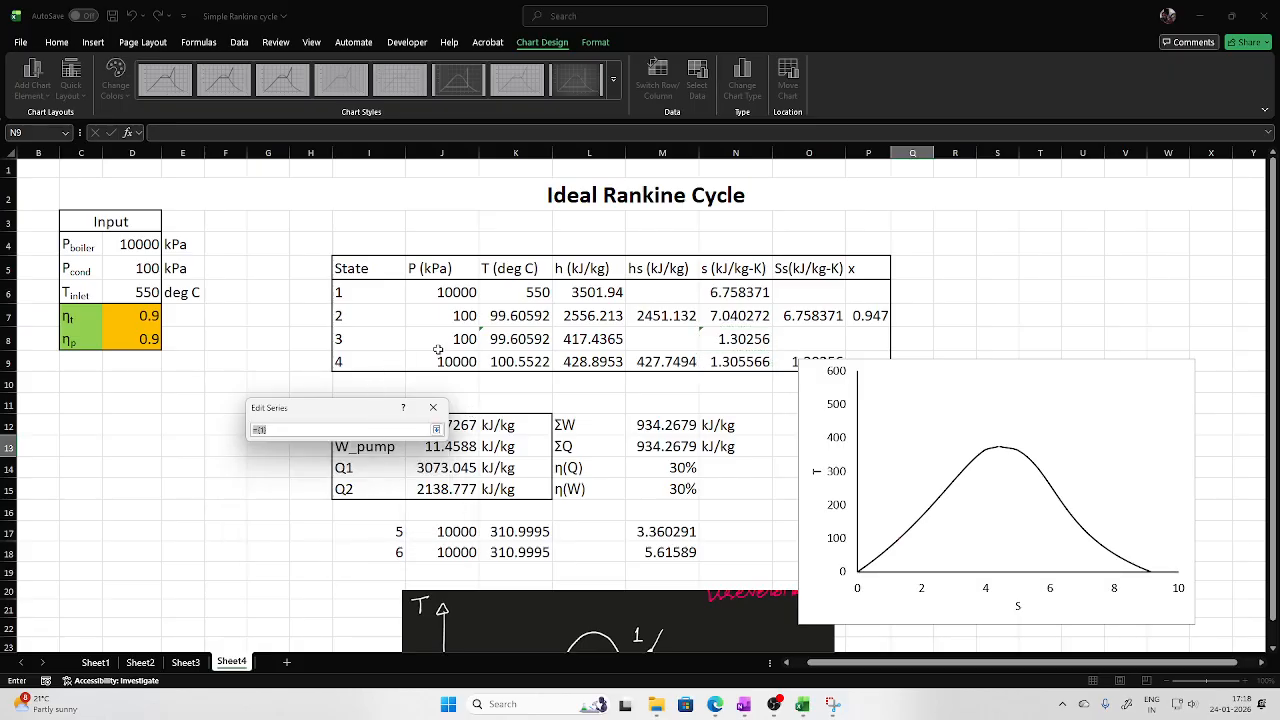
pyautogui.click(521, 339)
pyautogui.keyDown('ctrl'); pyautogui.click(517, 362); pyautogui.keyUp('ctrl')
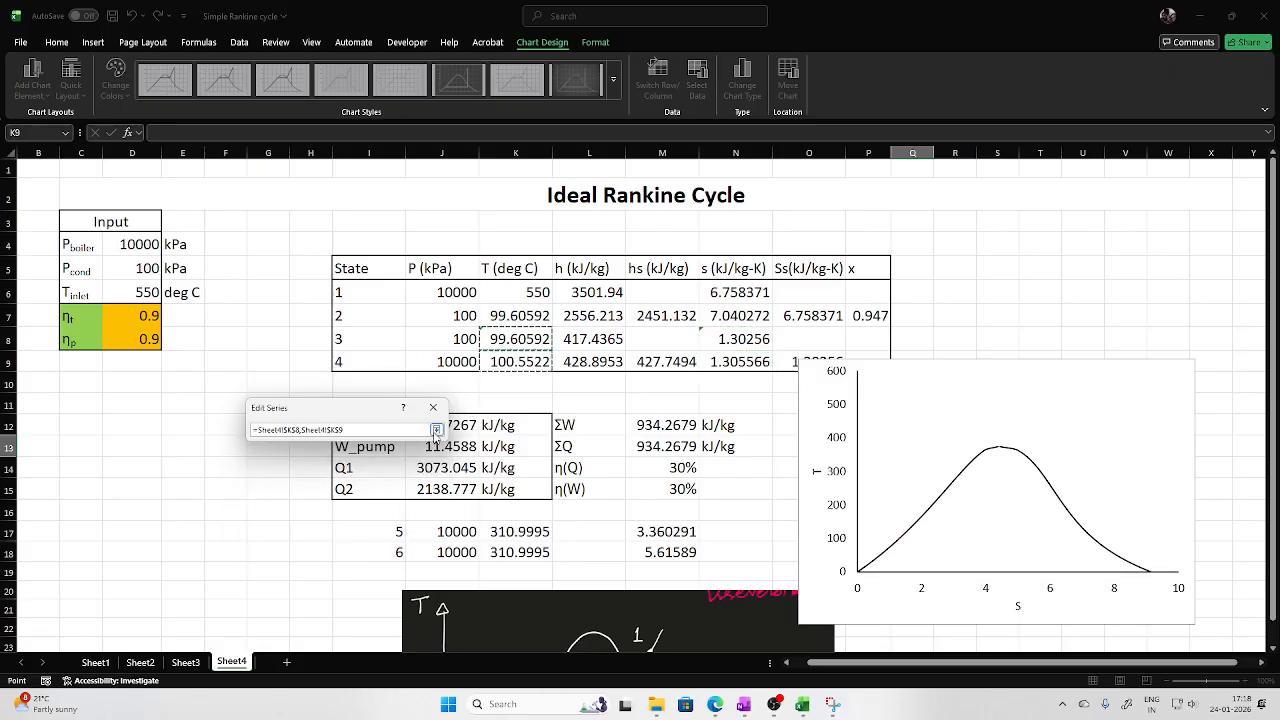
pyautogui.click(436, 430)
pyautogui.click(353, 511)
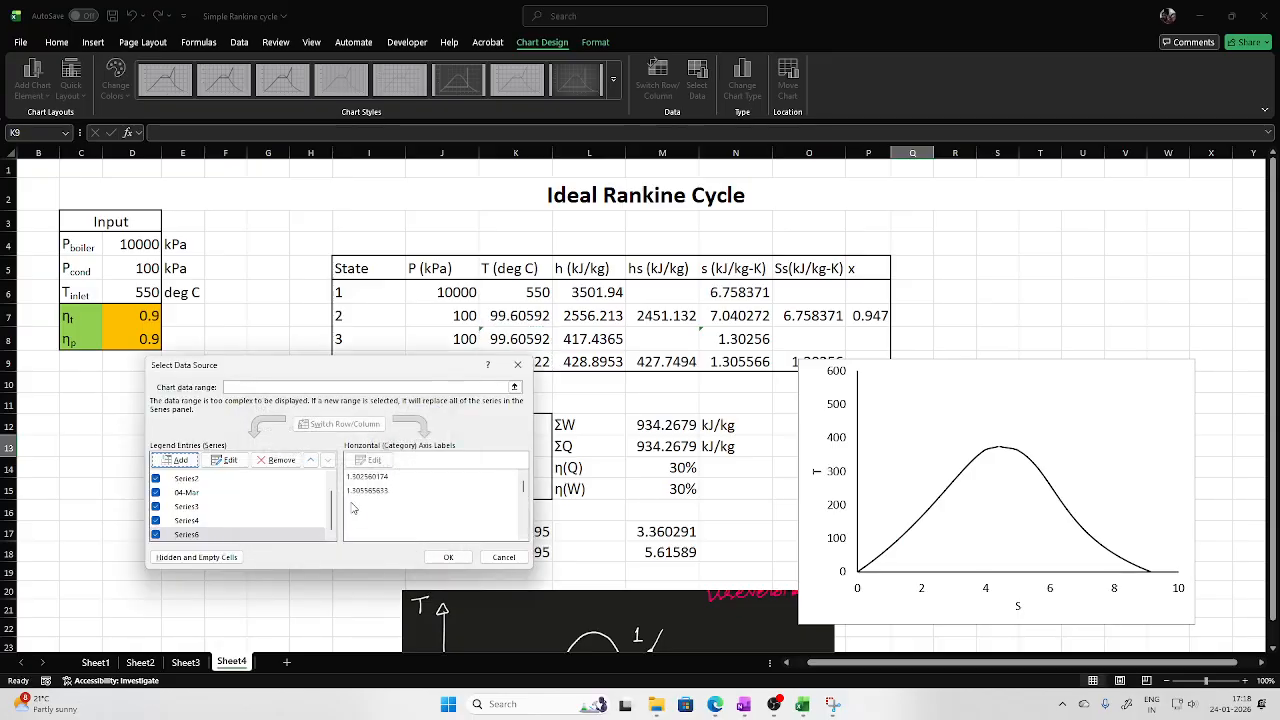
# Add a series for the state 4 to 5 process, with X values N9 and M17 and Y values K9 and K17
pyautogui.moveTo(375, 370); pyautogui.dragTo(322, 516)
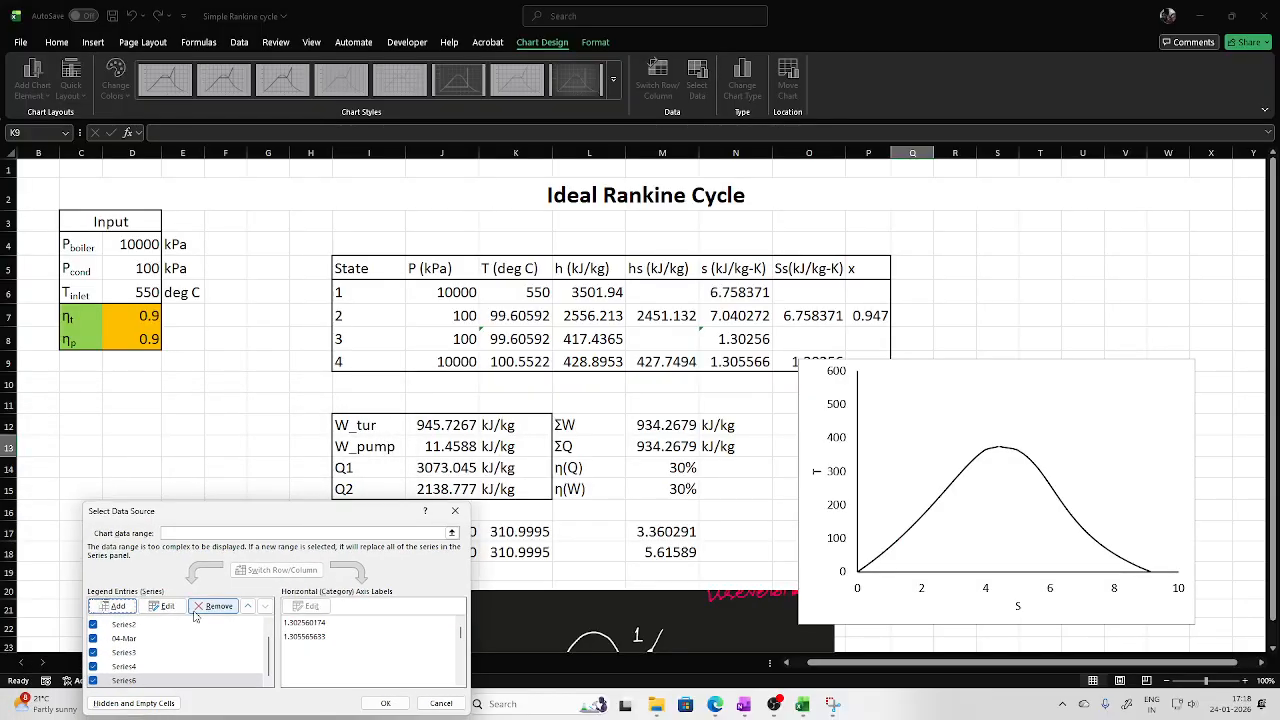
pyautogui.click(116, 606)
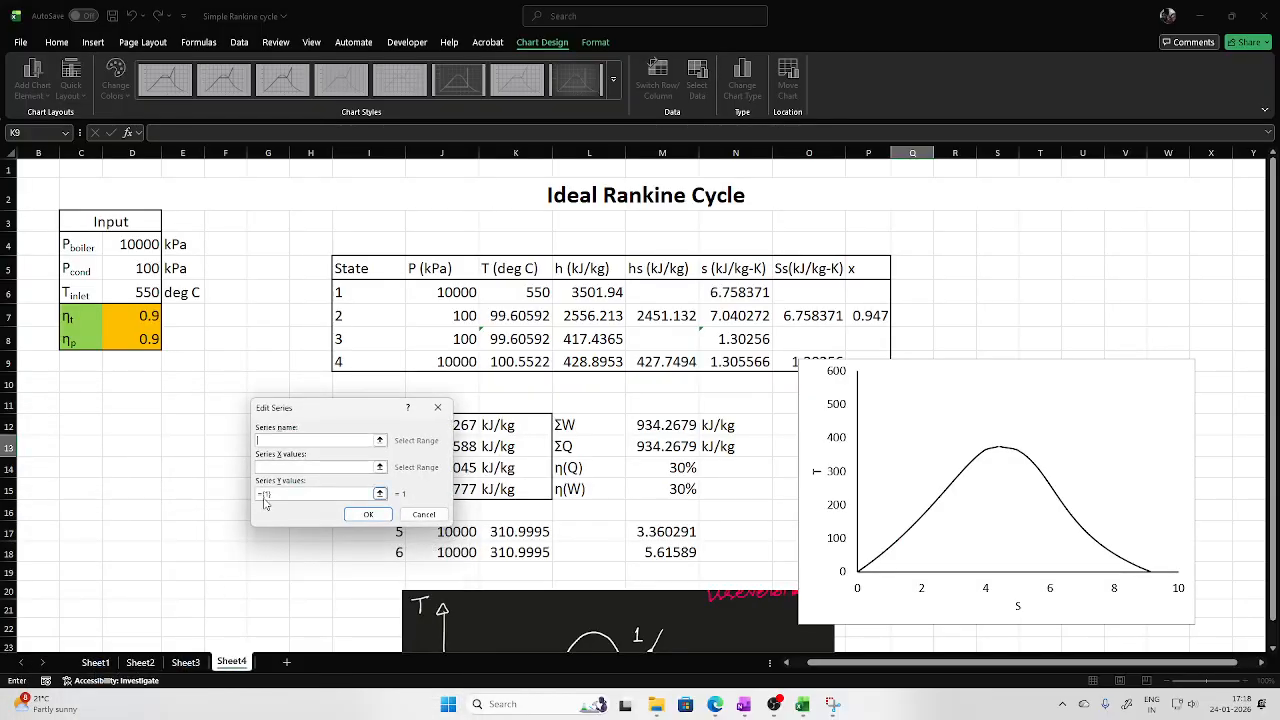
pyautogui.click(380, 468)
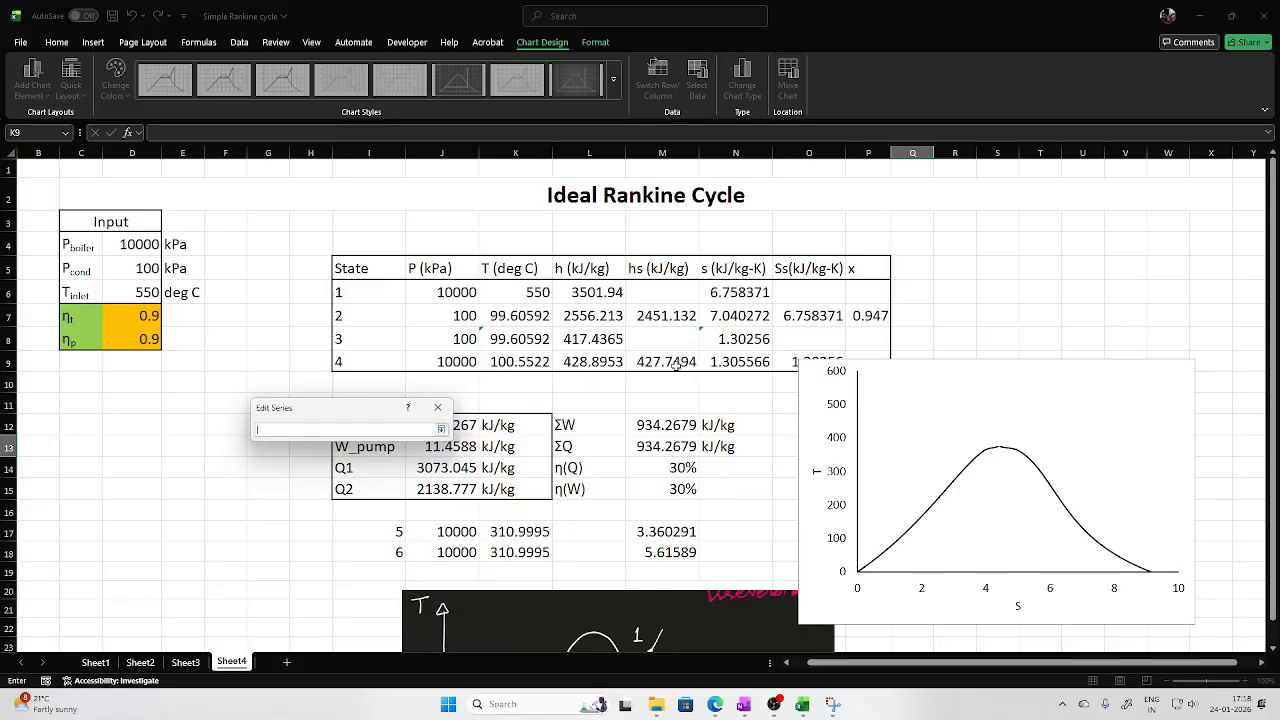
pyautogui.click(733, 362)
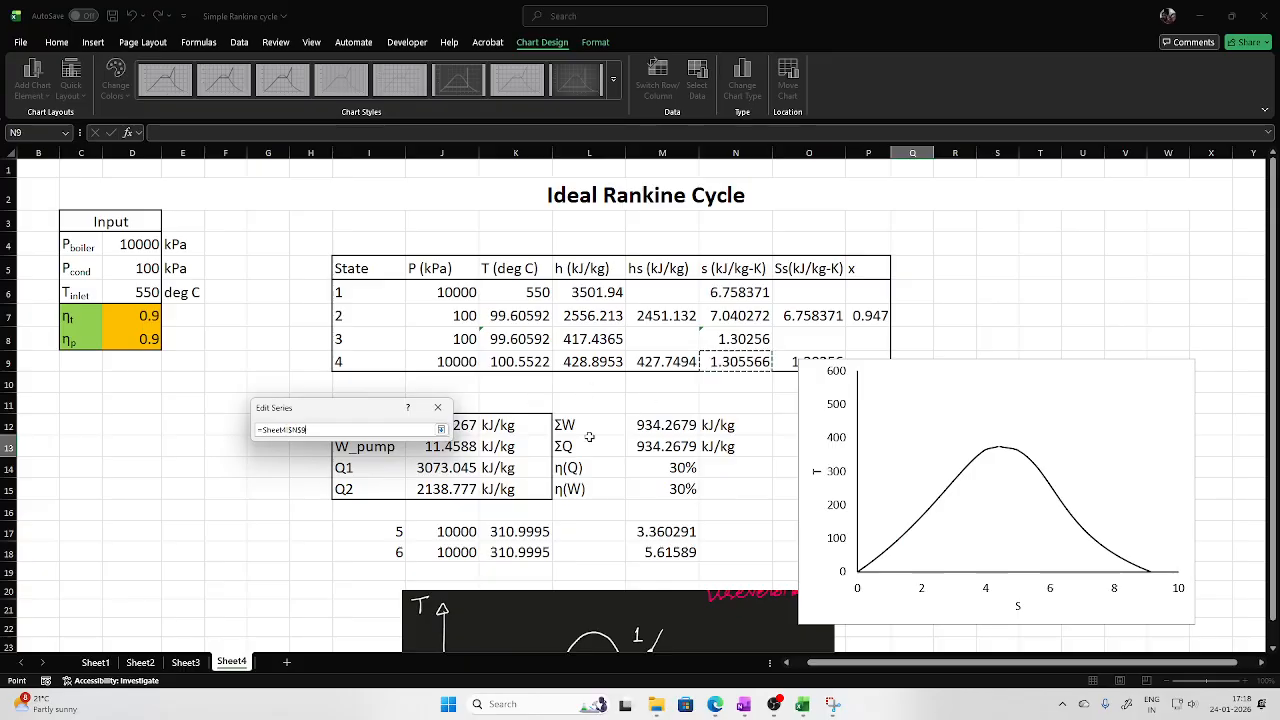
pyautogui.keyDown('ctrl'); pyautogui.click(665, 531); pyautogui.keyUp('ctrl')
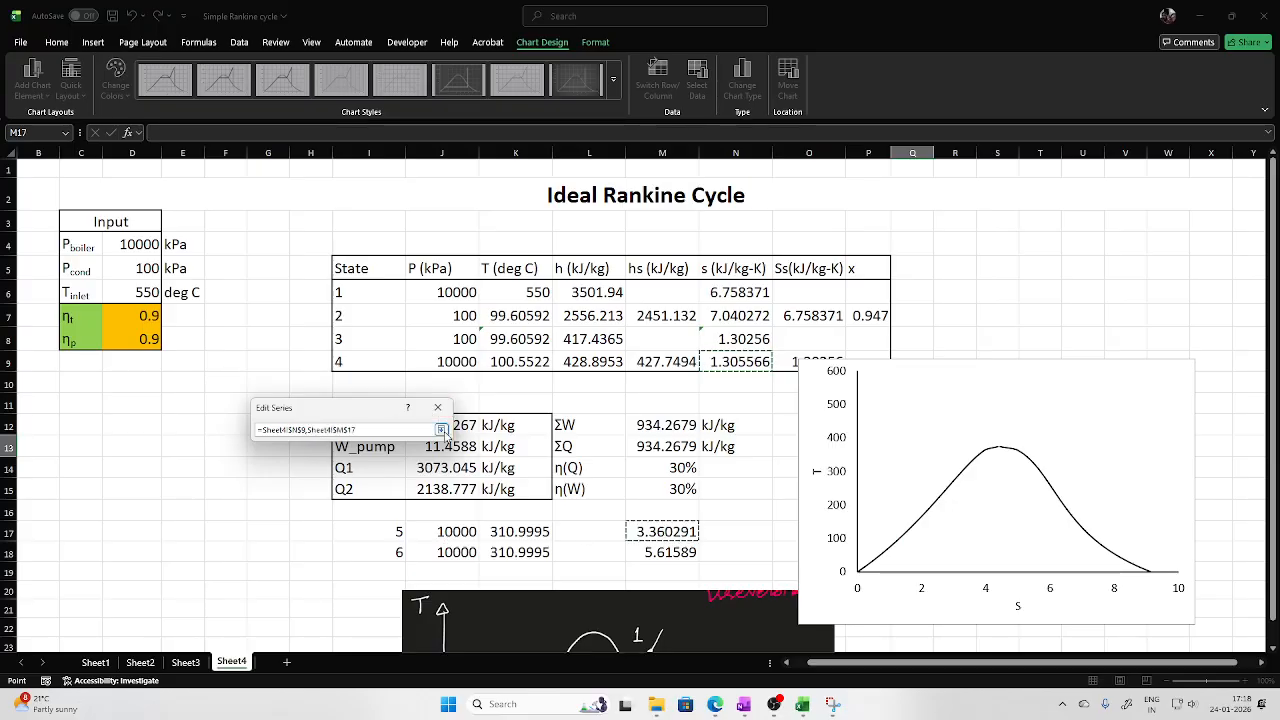
pyautogui.click(441, 429)
pyautogui.click(381, 494)
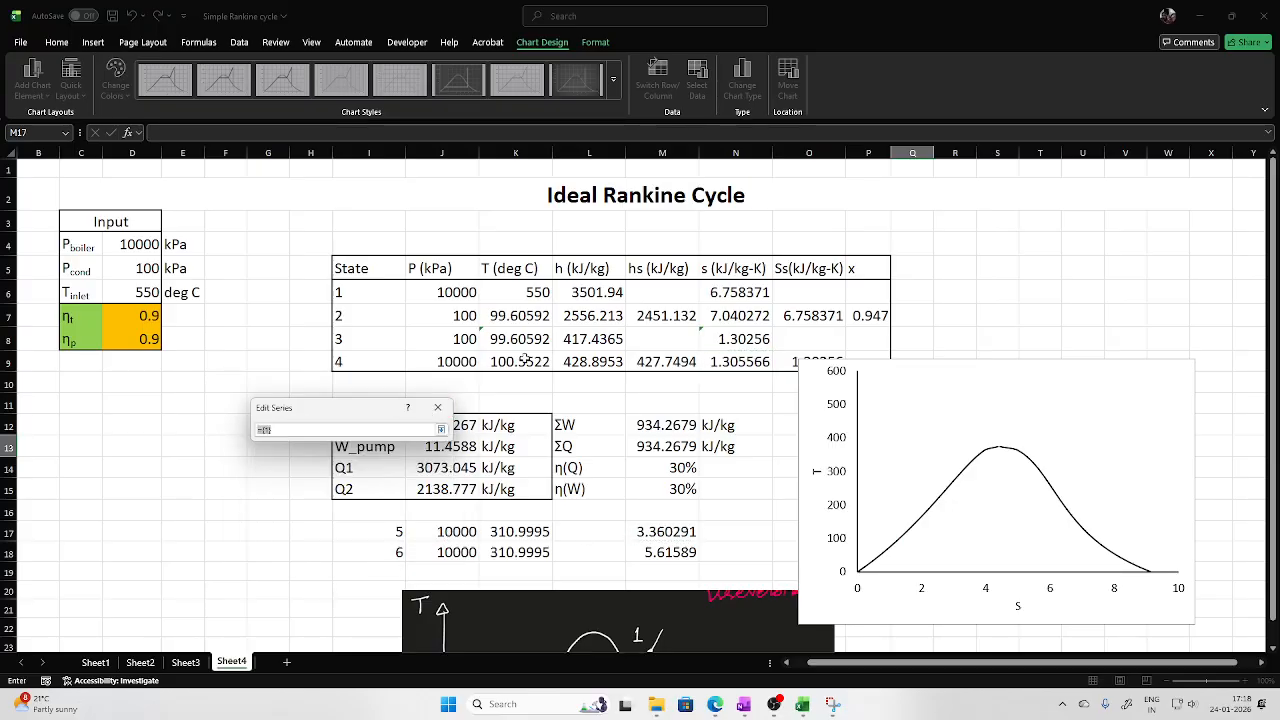
pyautogui.click(521, 362)
pyautogui.keyDown('ctrl'); pyautogui.click(515, 531); pyautogui.keyUp('ctrl')
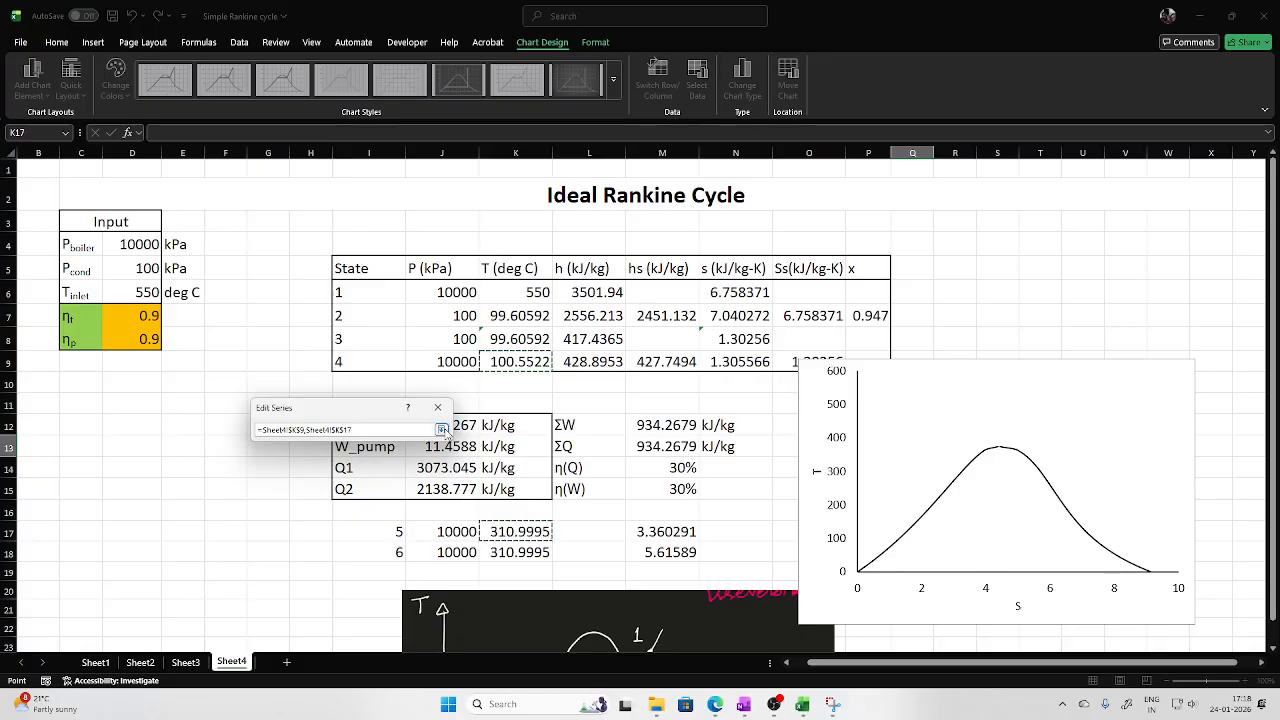
pyautogui.click(441, 429)
pyautogui.click(377, 514)
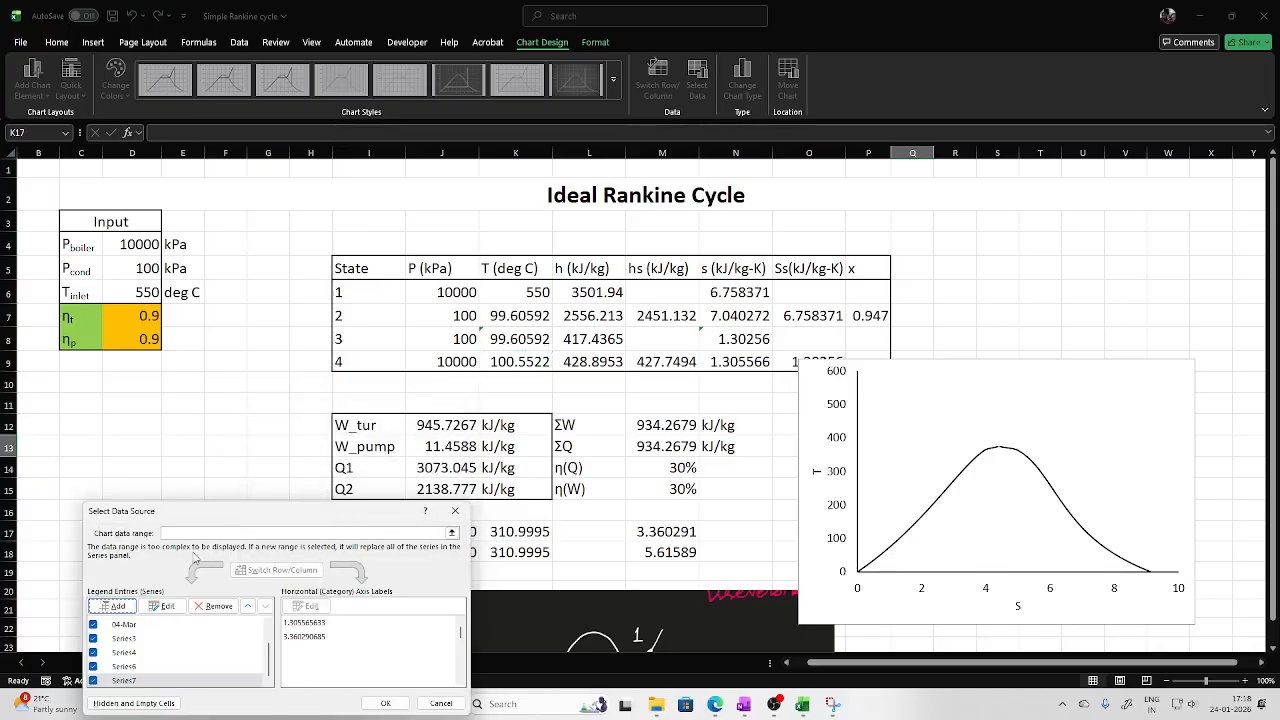
# Add a series for the state 5 to 6 process, with X values M17 and M18 and Y values K17 and K18
pyautogui.click(128, 606)
pyautogui.click(385, 467)
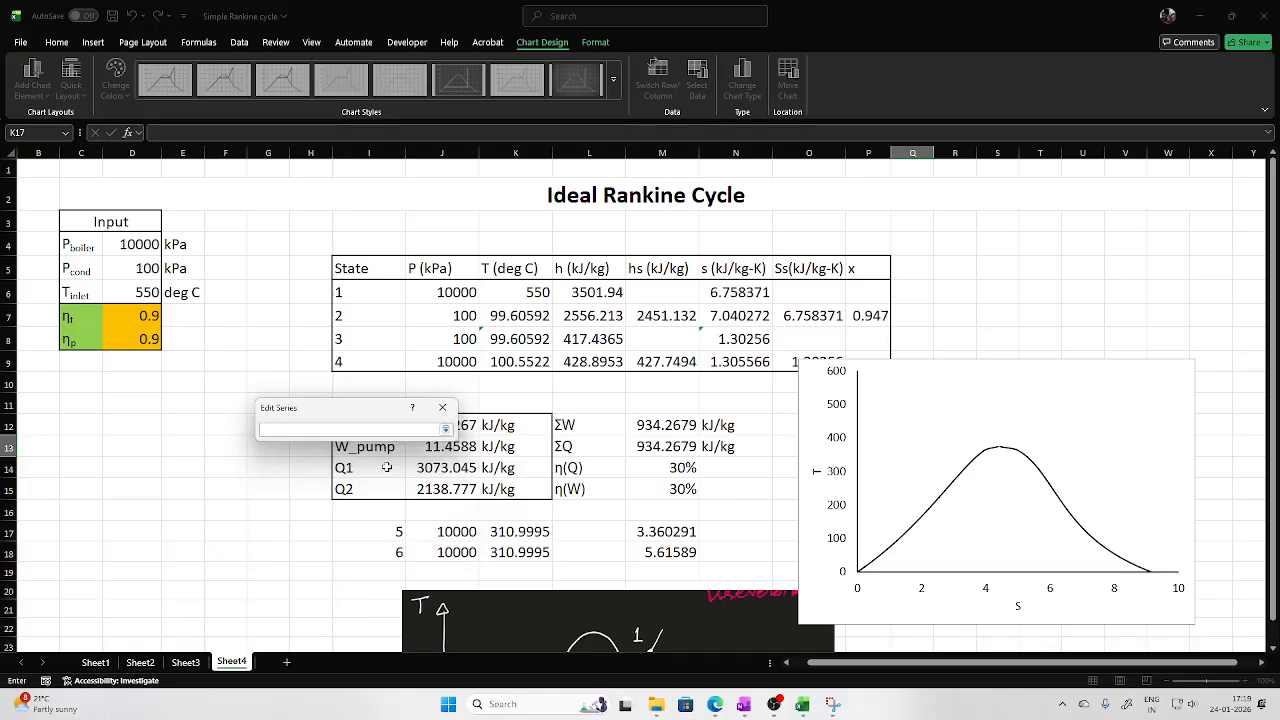
pyautogui.click(675, 535)
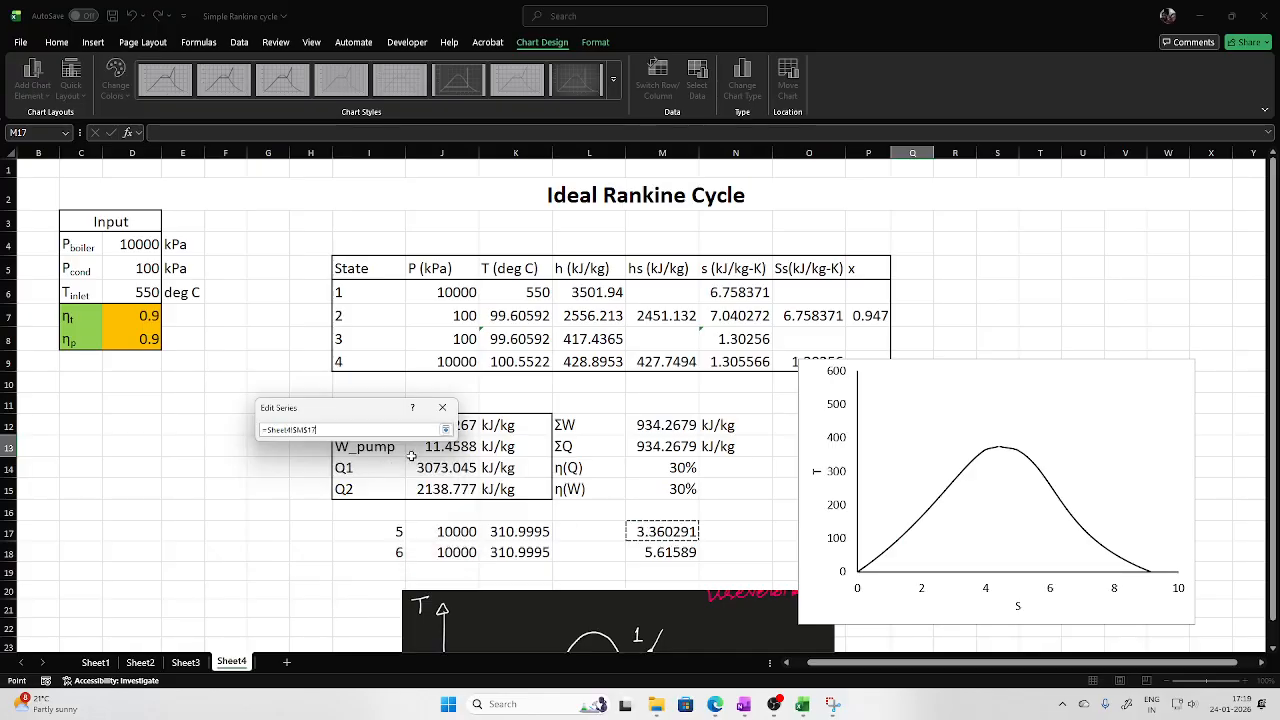
pyautogui.keyDown('ctrl'); pyautogui.click(648, 553); pyautogui.keyUp('ctrl')
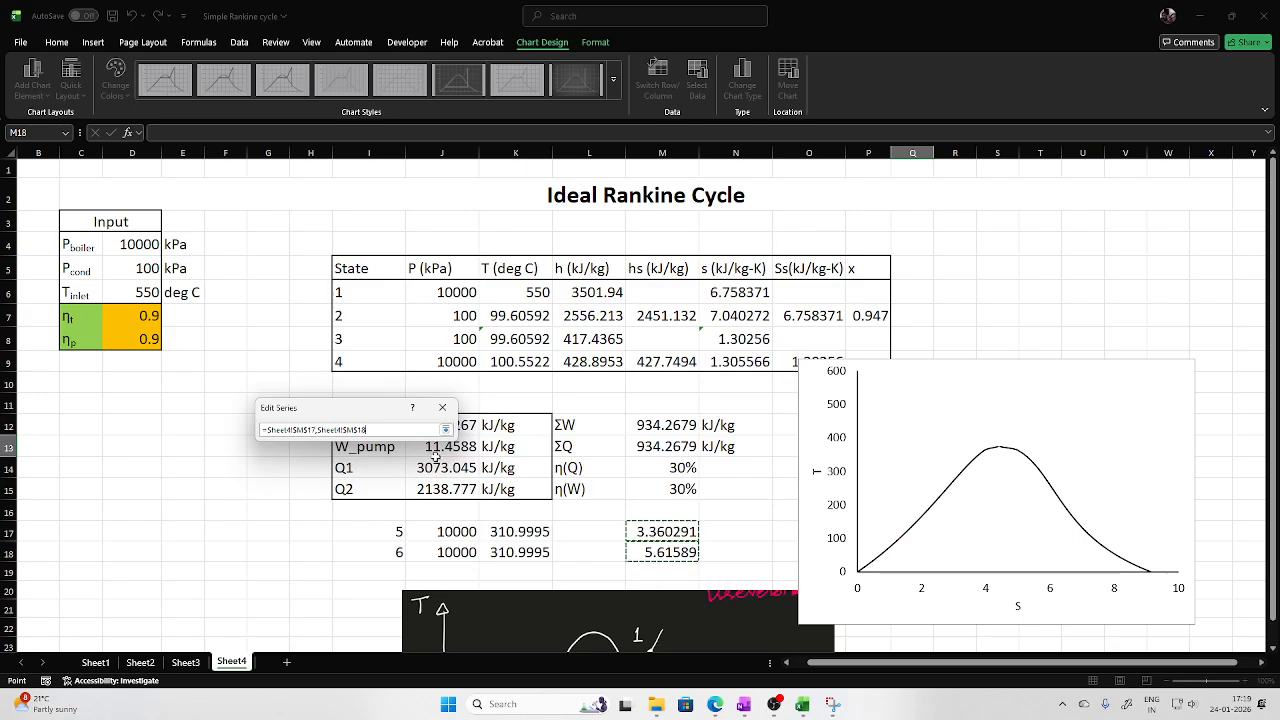
pyautogui.click(446, 429)
pyautogui.click(384, 494)
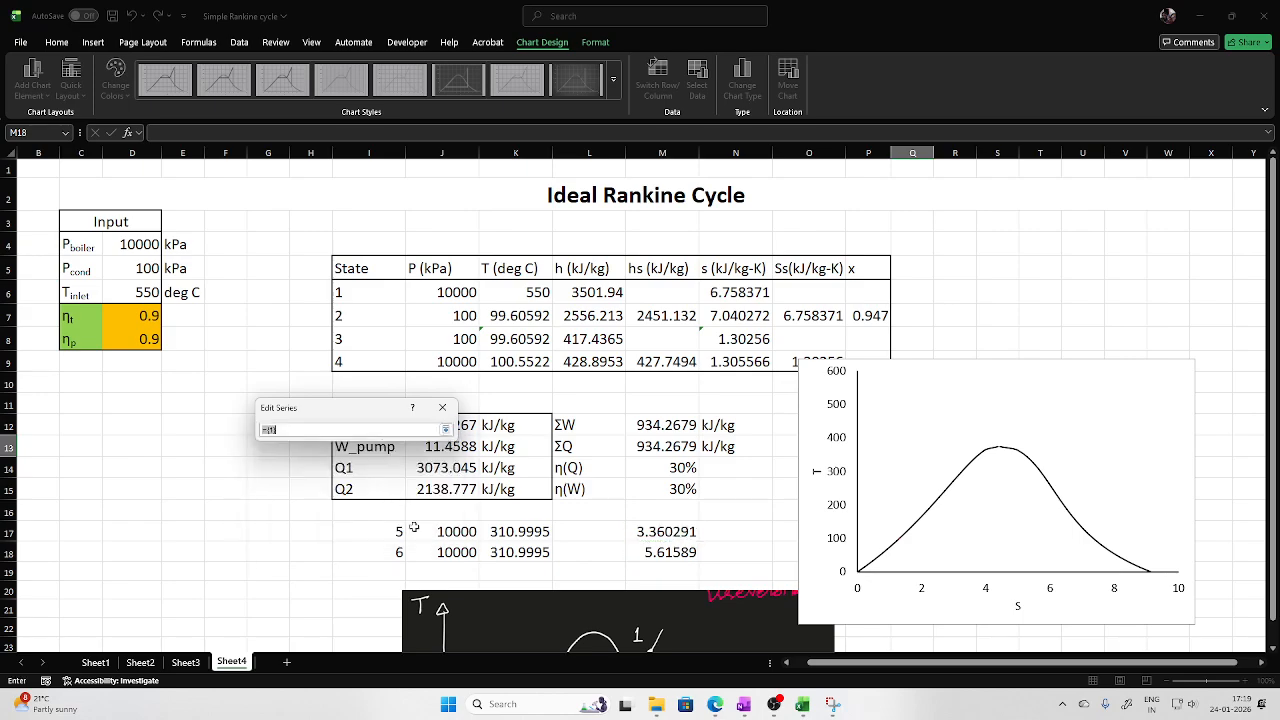
pyautogui.click(515, 531)
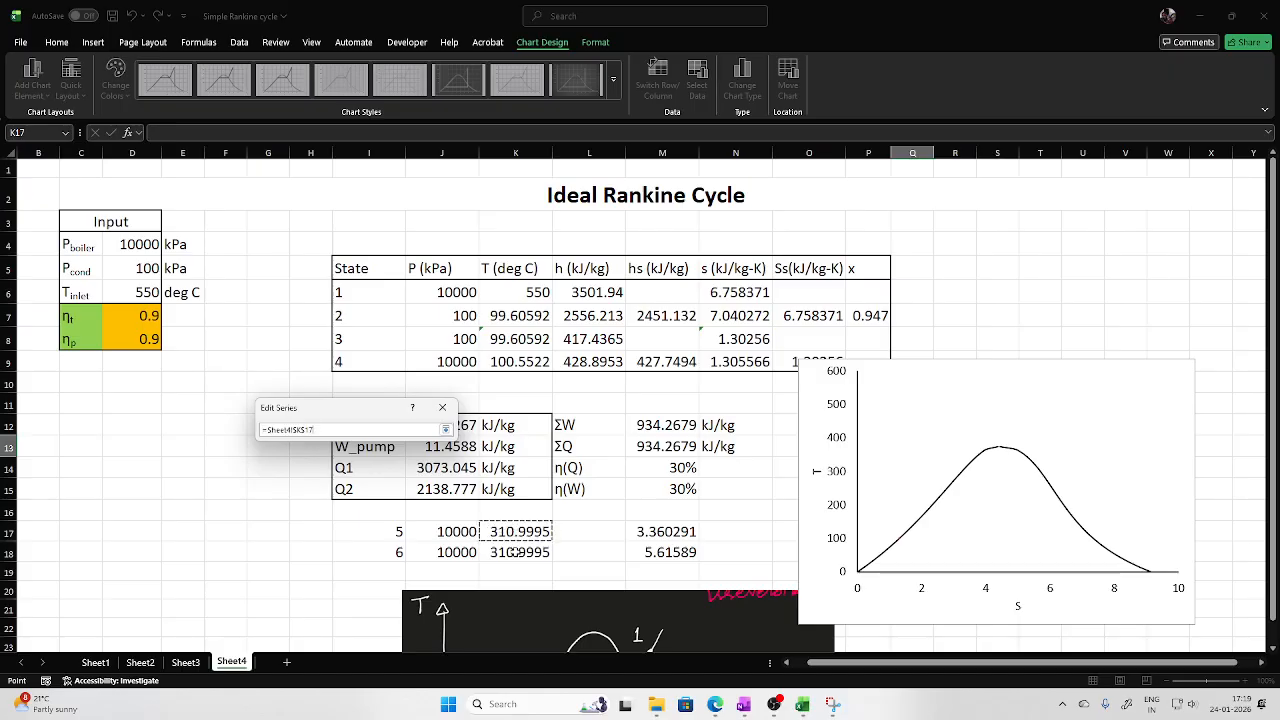
pyautogui.keyDown('ctrl'); pyautogui.click(515, 552); pyautogui.keyUp('ctrl')
pyautogui.click(446, 429)
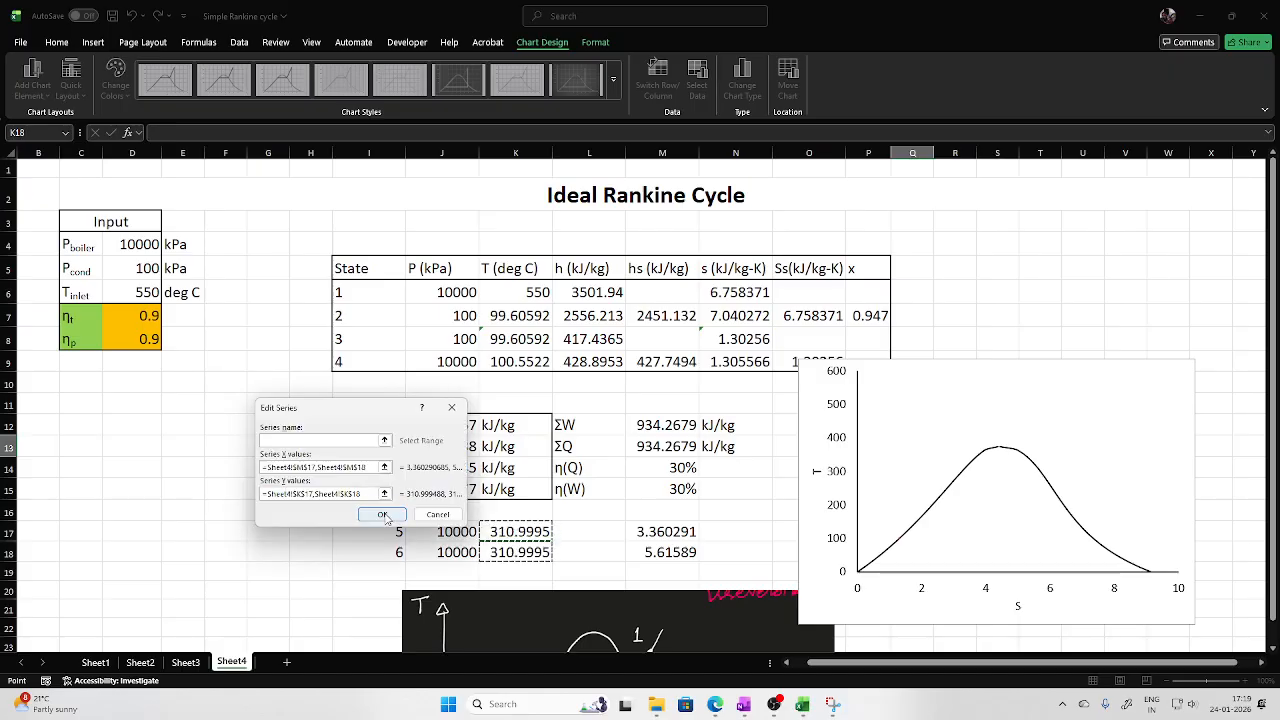
pyautogui.click(384, 516)
# Add a series for the state 6 to 1 process, with X values M18 and N6 and Y values K18 and K6
pyautogui.click(112, 606)
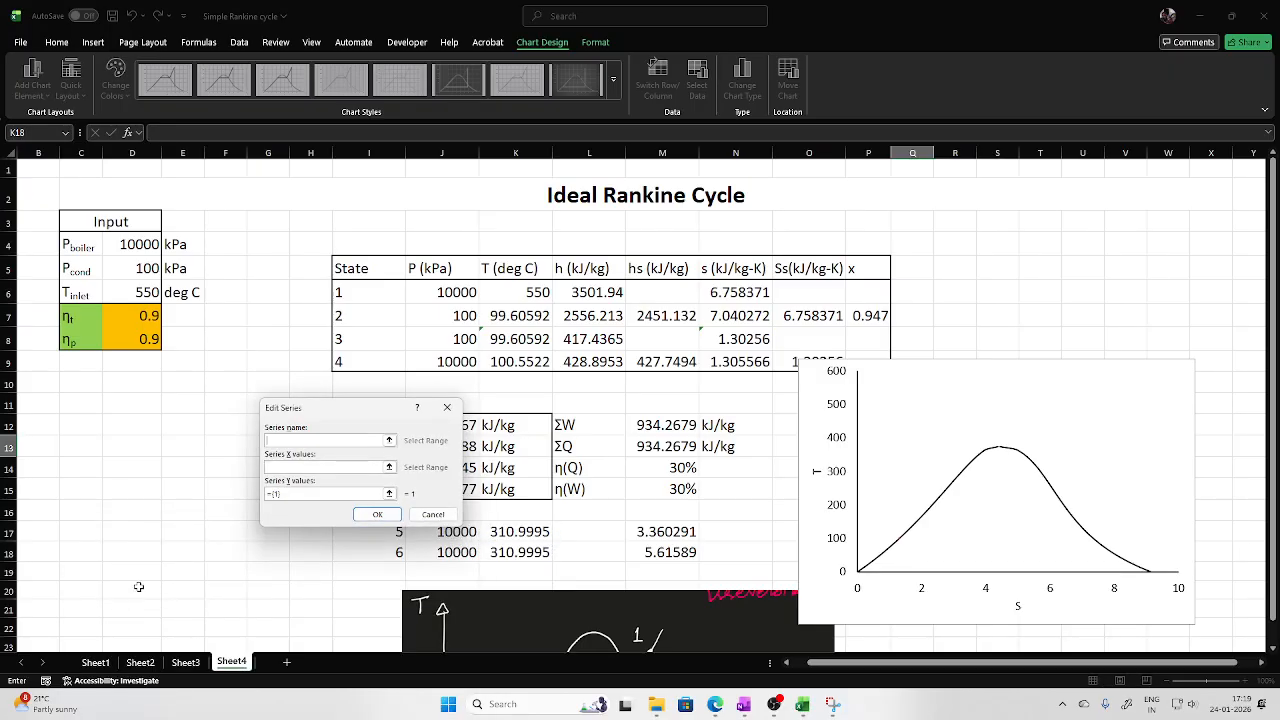
pyautogui.click(393, 474)
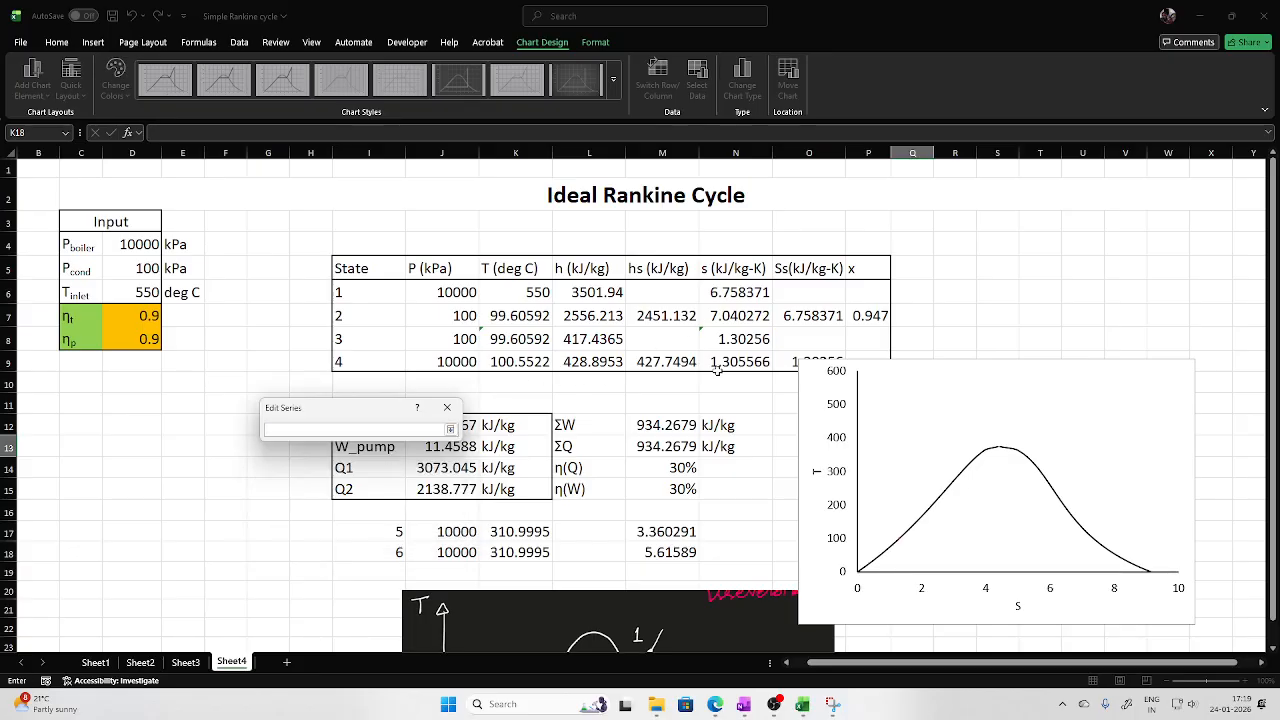
pyautogui.click(672, 552)
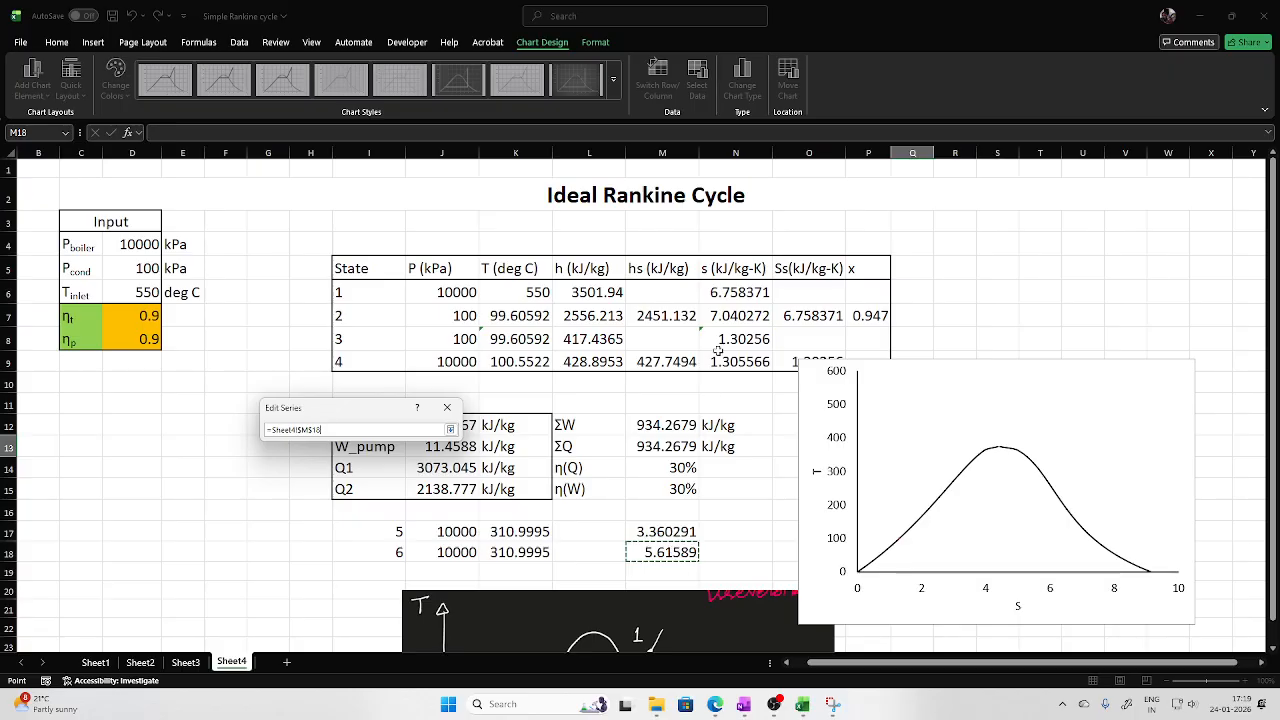
pyautogui.keyDown('ctrl'); pyautogui.click(733, 293); pyautogui.keyUp('ctrl')
pyautogui.click(451, 430)
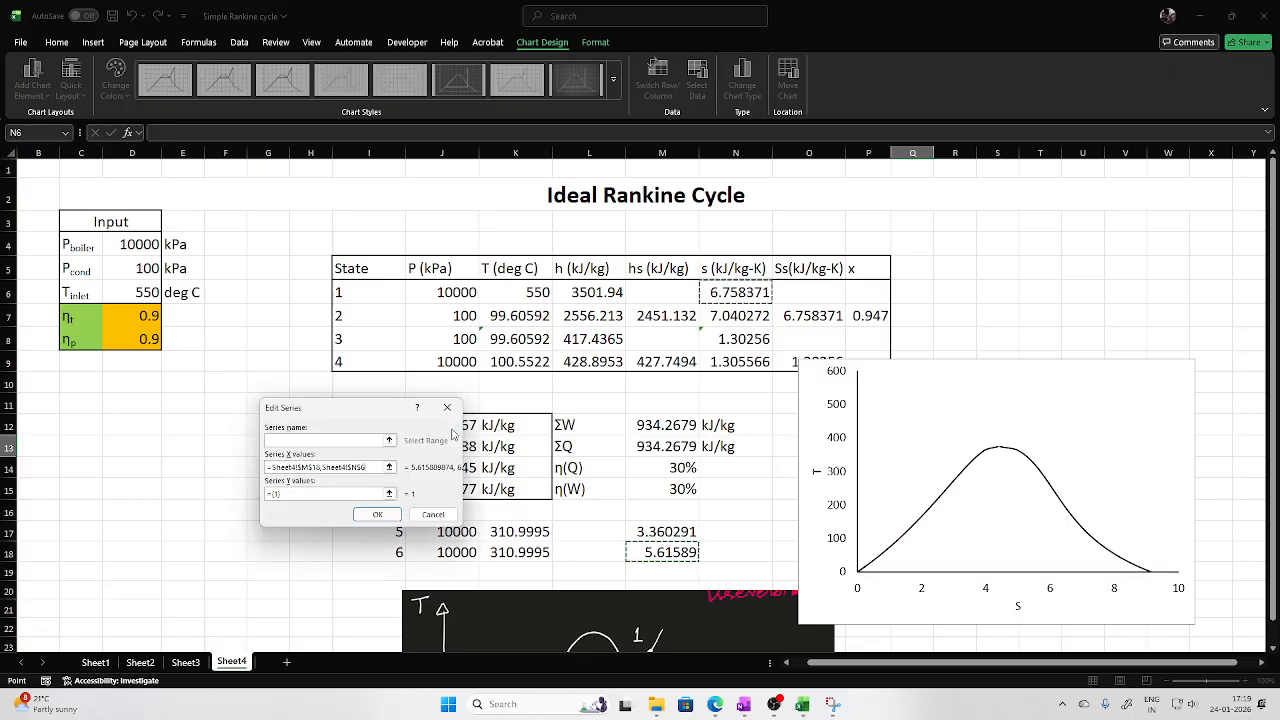
pyautogui.click(391, 493)
pyautogui.click(515, 552)
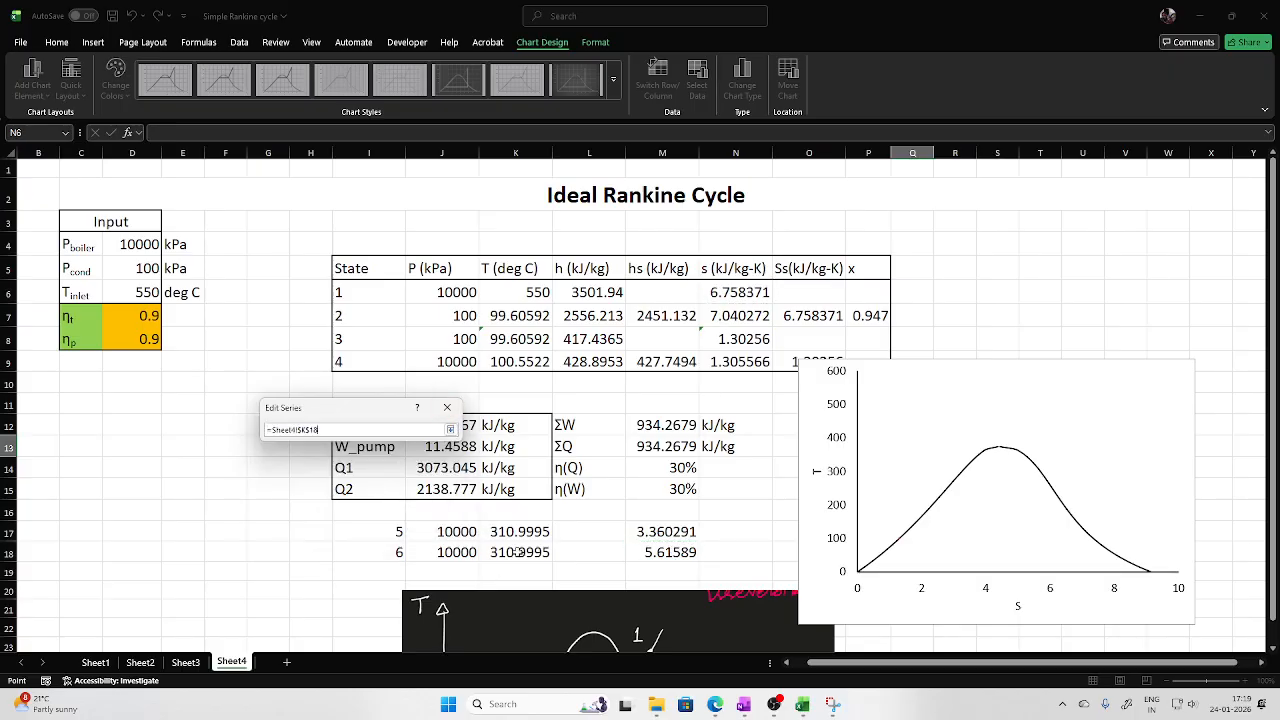
pyautogui.keyDown('ctrl'); pyautogui.click(535, 292); pyautogui.keyUp('ctrl')
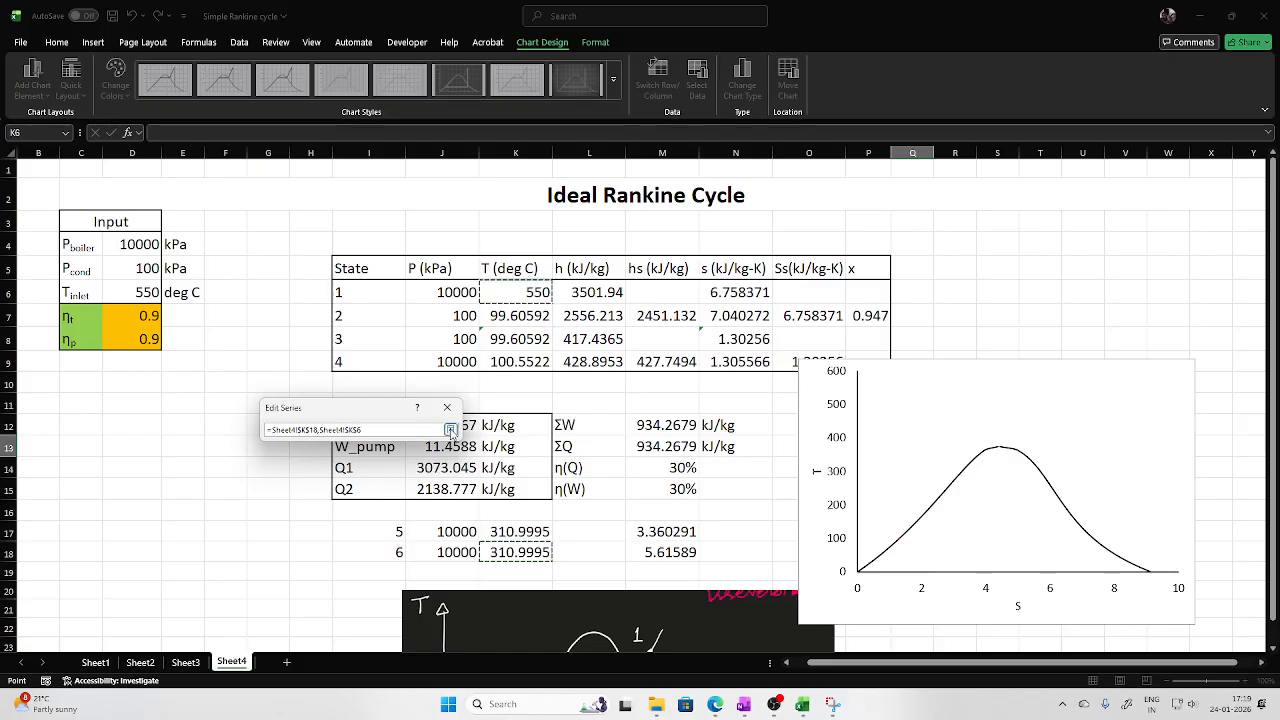
pyautogui.click(451, 430)
pyautogui.click(387, 515)
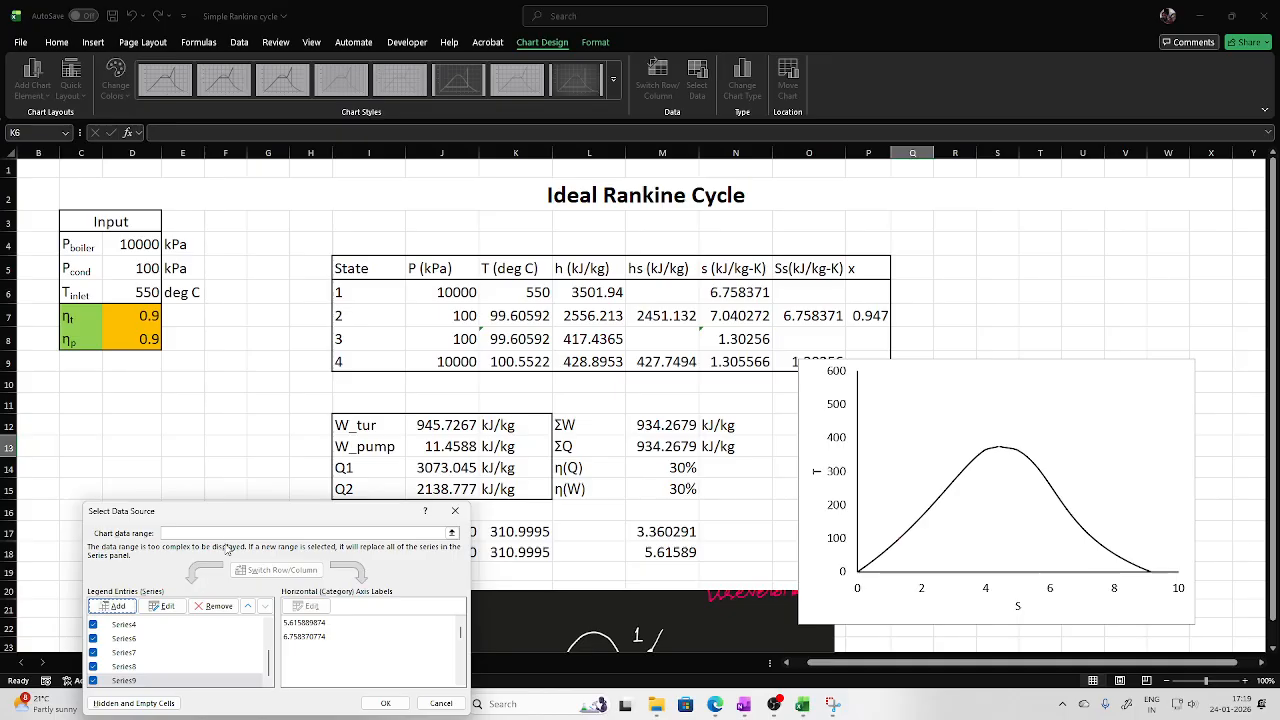
pyautogui.click(368, 541)
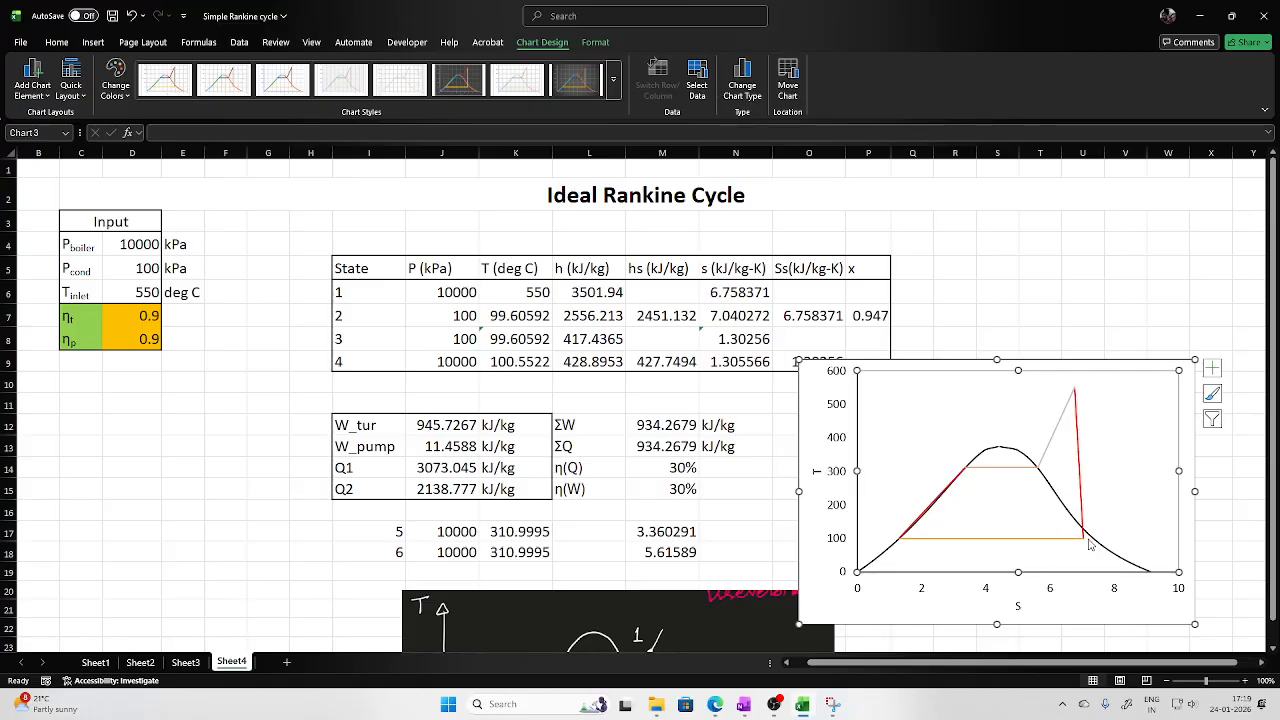
# Move the T-s chart closer to the results tables and set both the turbine and pump efficiencies to 1
pyautogui.moveTo(1178, 385); pyautogui.dragTo(1105, 379)
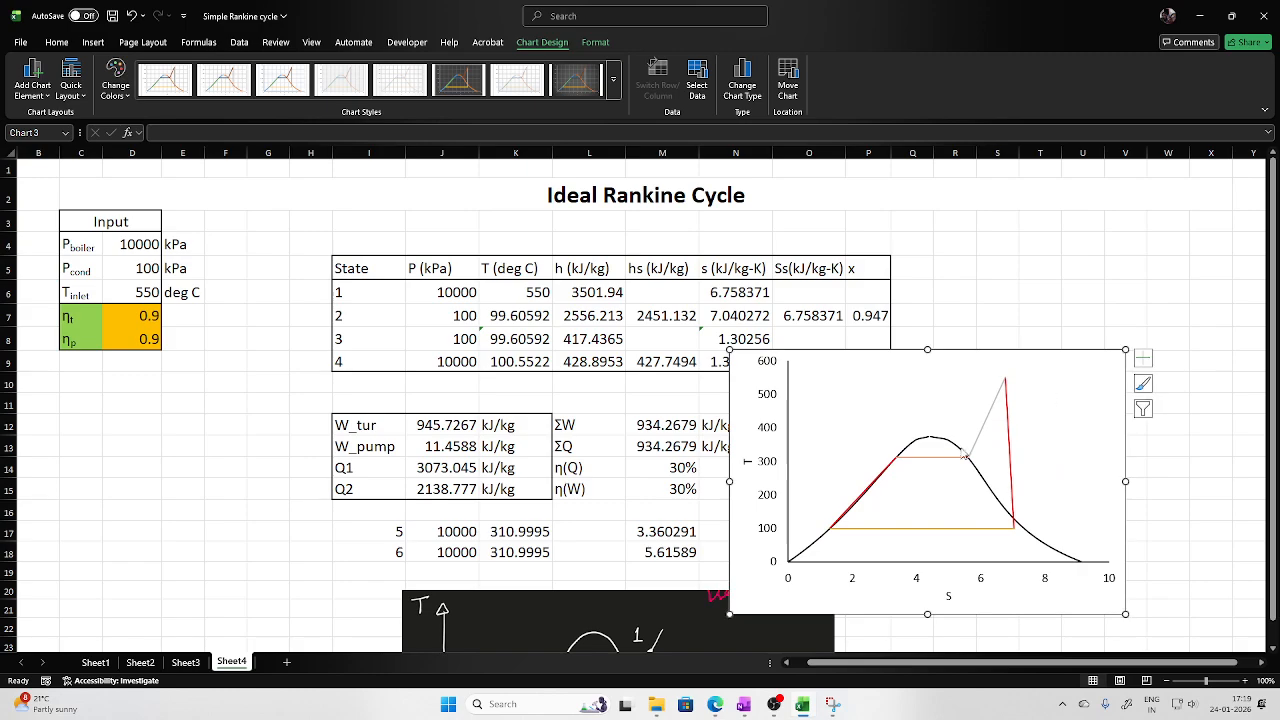
pyautogui.click(148, 316)
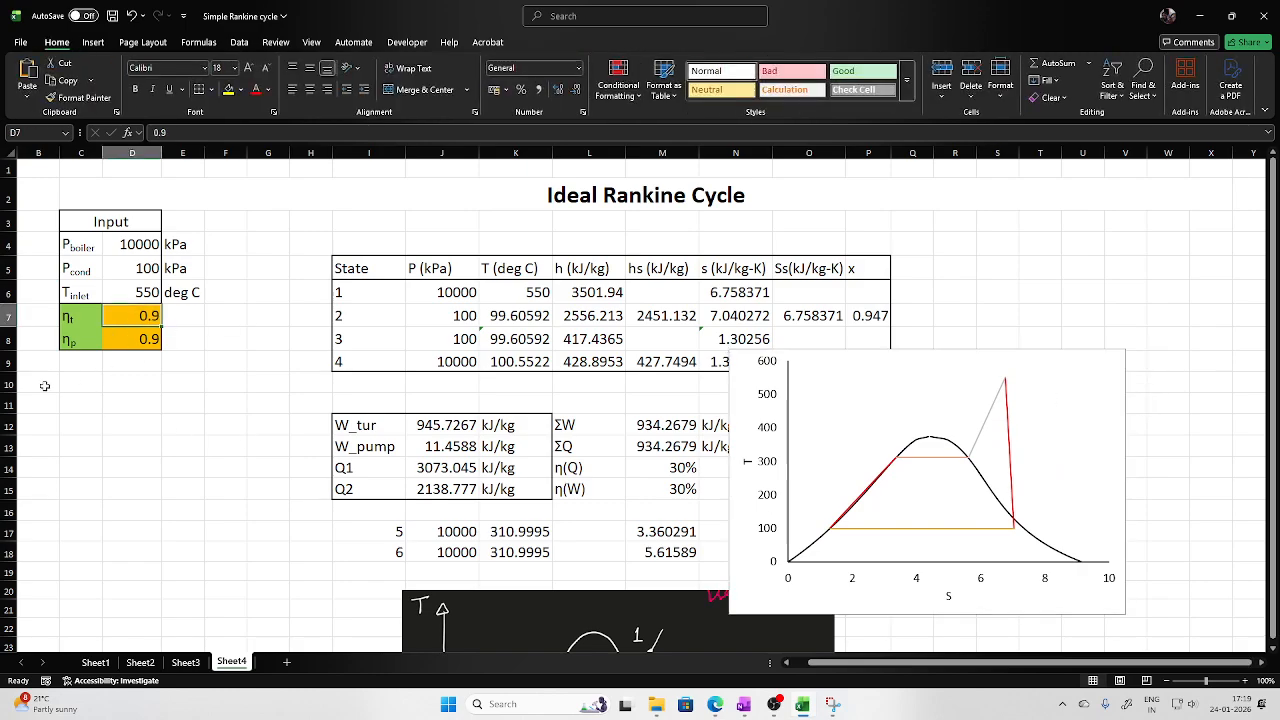
pyautogui.write('1')
pyautogui.press('Return')
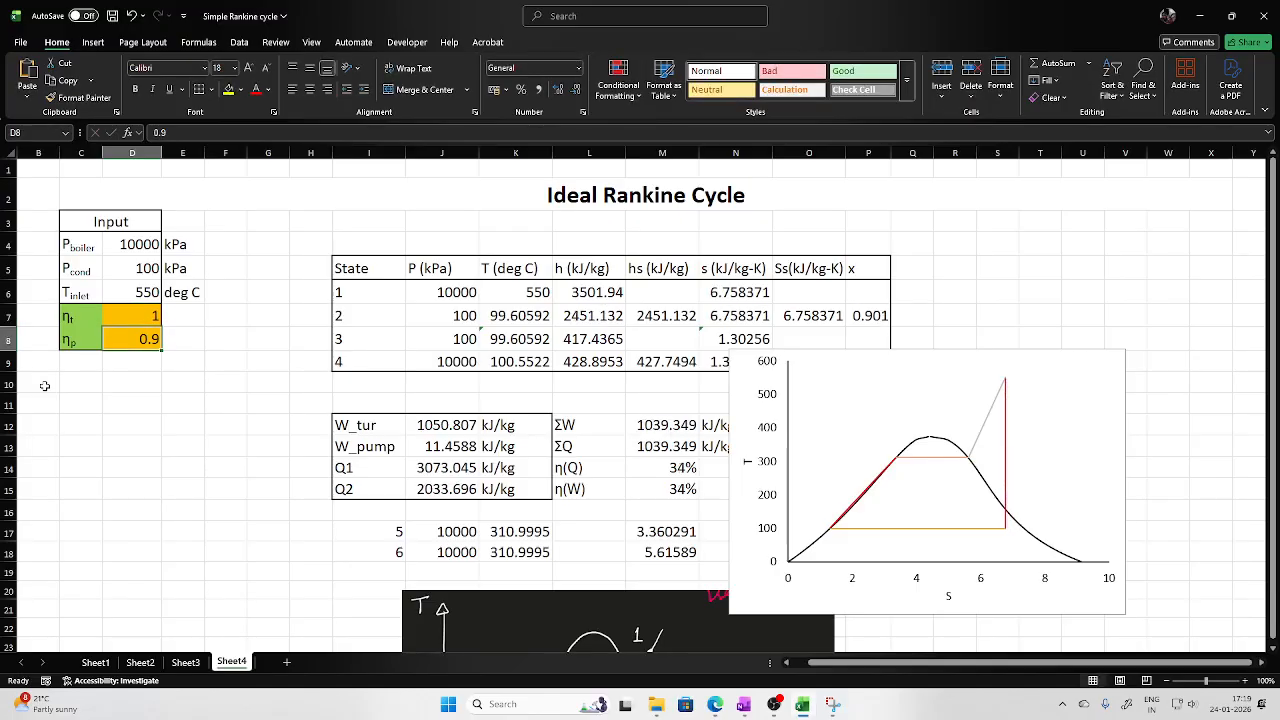
pyautogui.write('1')
pyautogui.press('Return')
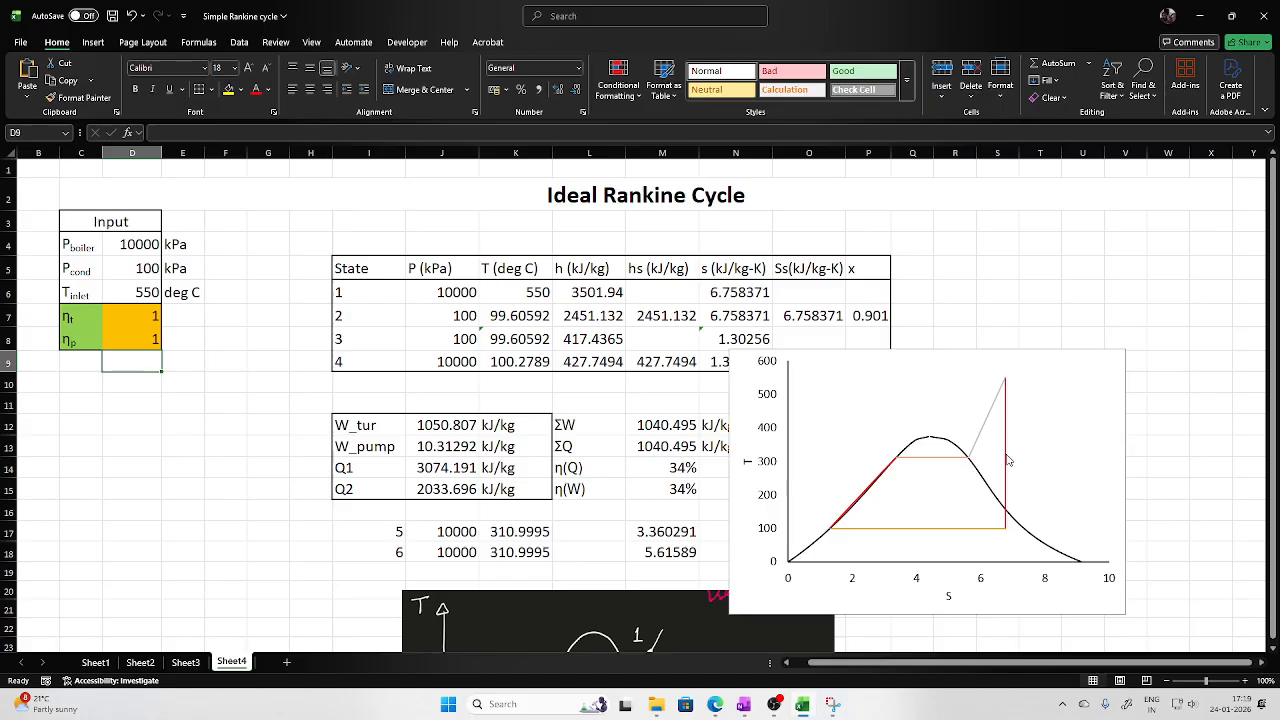
# Set the turbine efficiency in the input table to 0.9
pyautogui.press('Up')
pyautogui.press('Up')
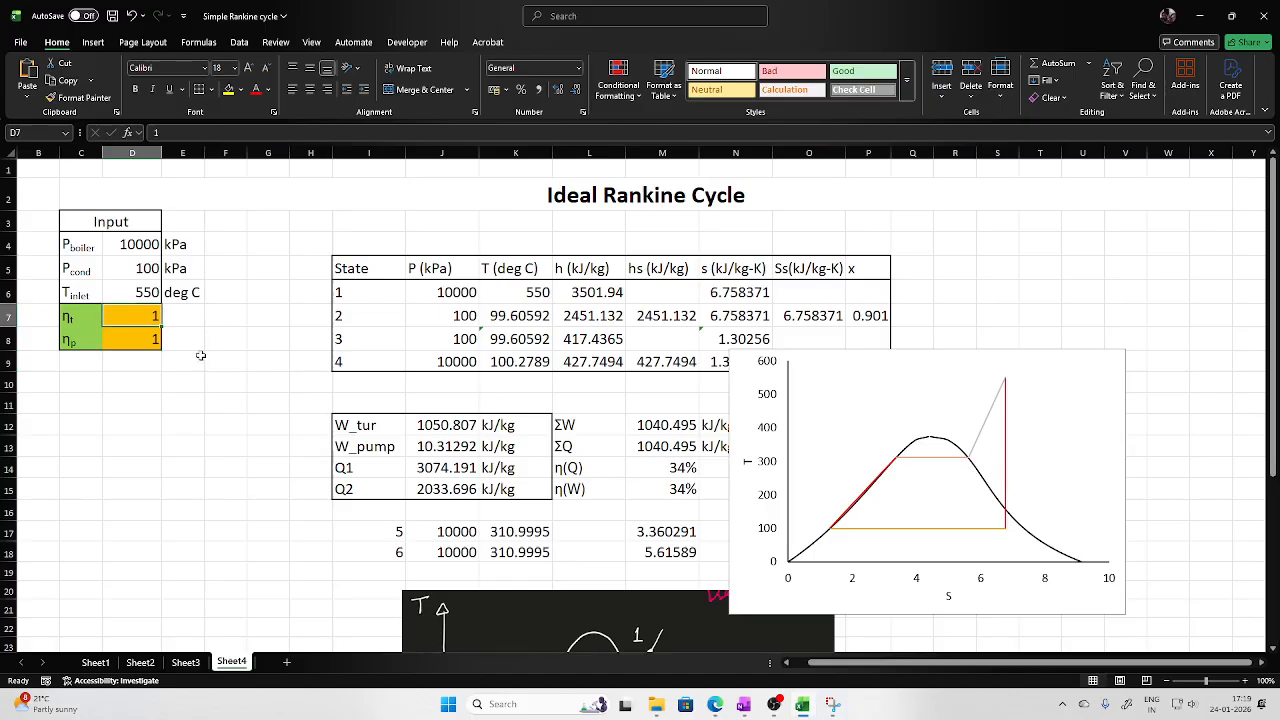
pyautogui.write('0')
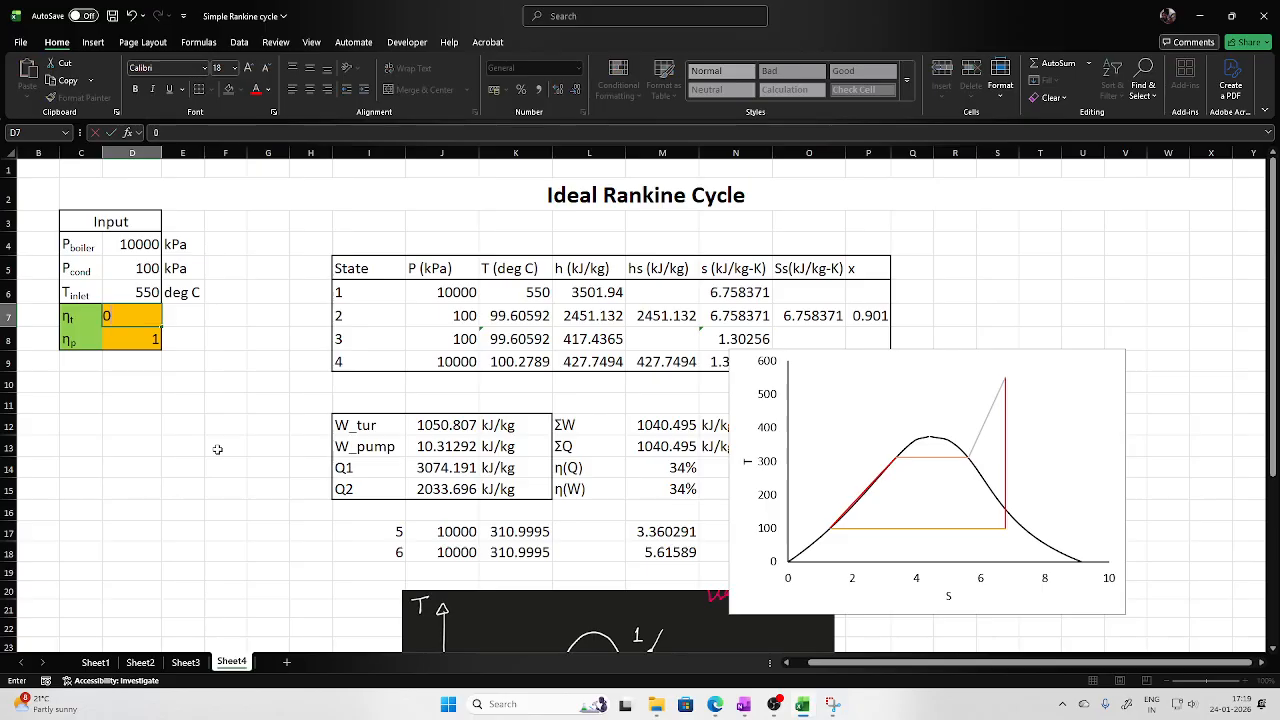
pyautogui.write('.9')
pyautogui.press('Return')
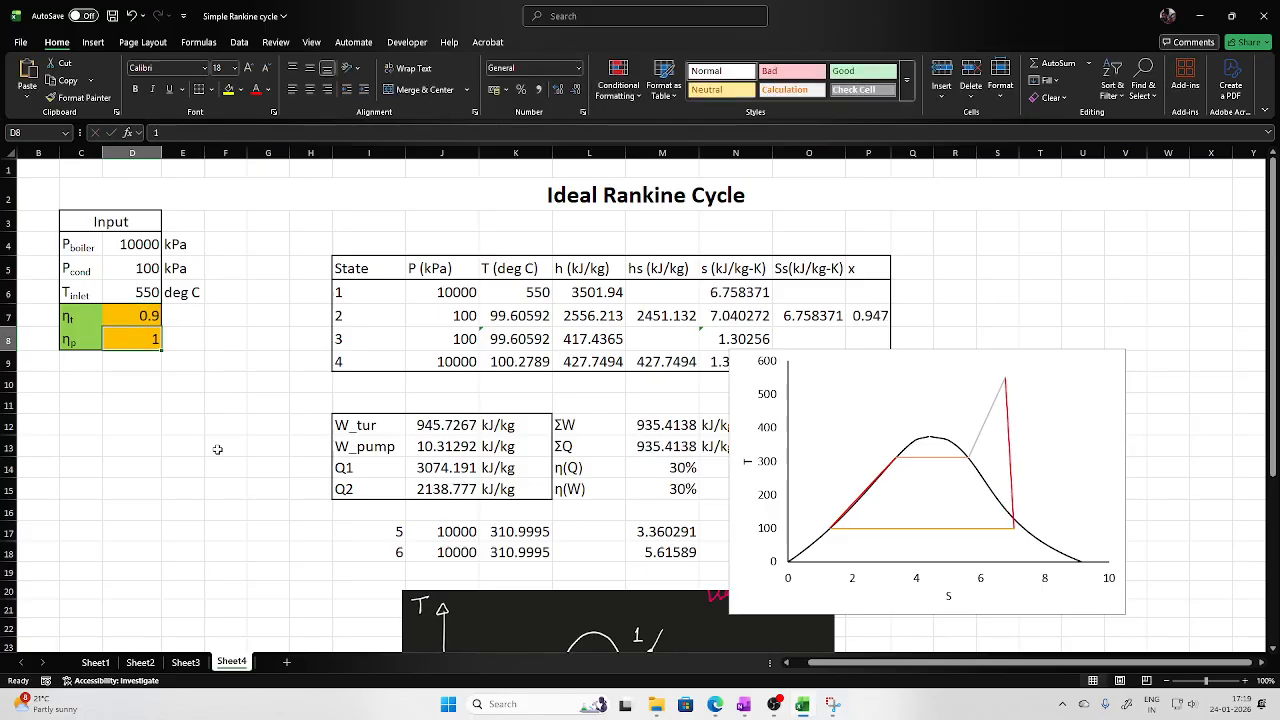
# Set the turbine efficiency to 0.8 and move the T-s chart beside the state table, clear of its columns
pyautogui.click(134, 315)
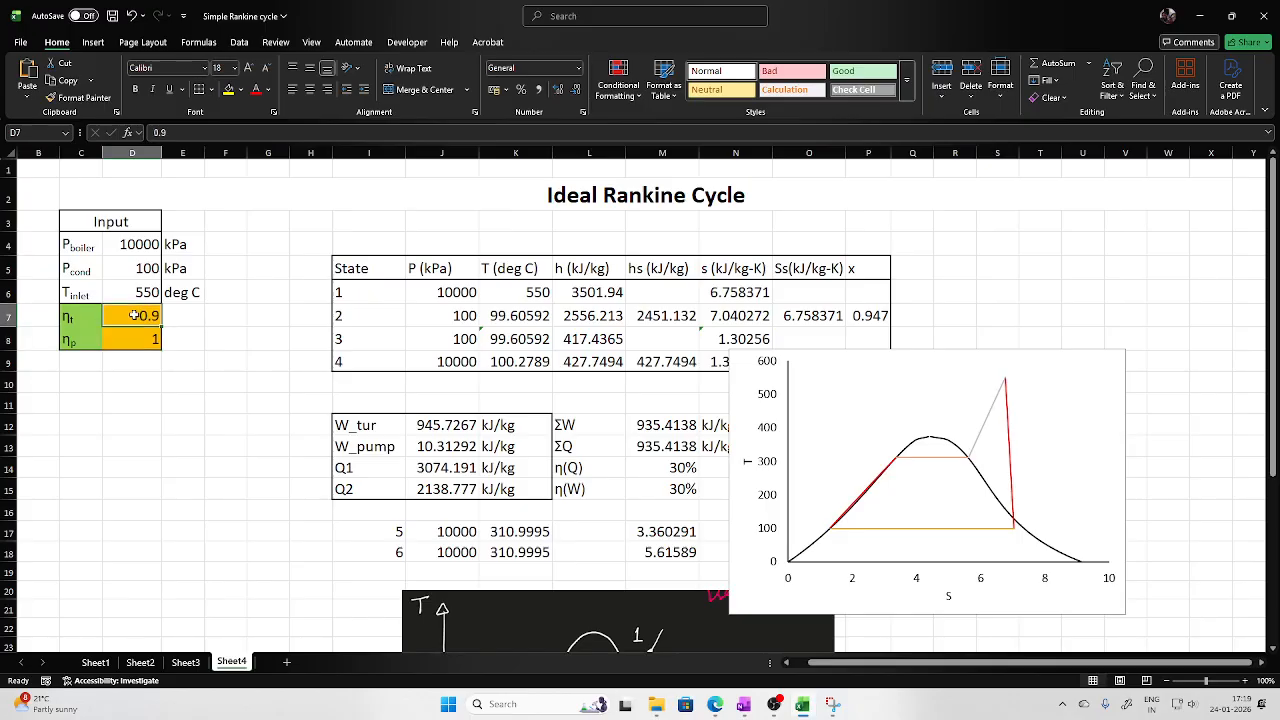
pyautogui.write('0.8')
pyautogui.press('Return')
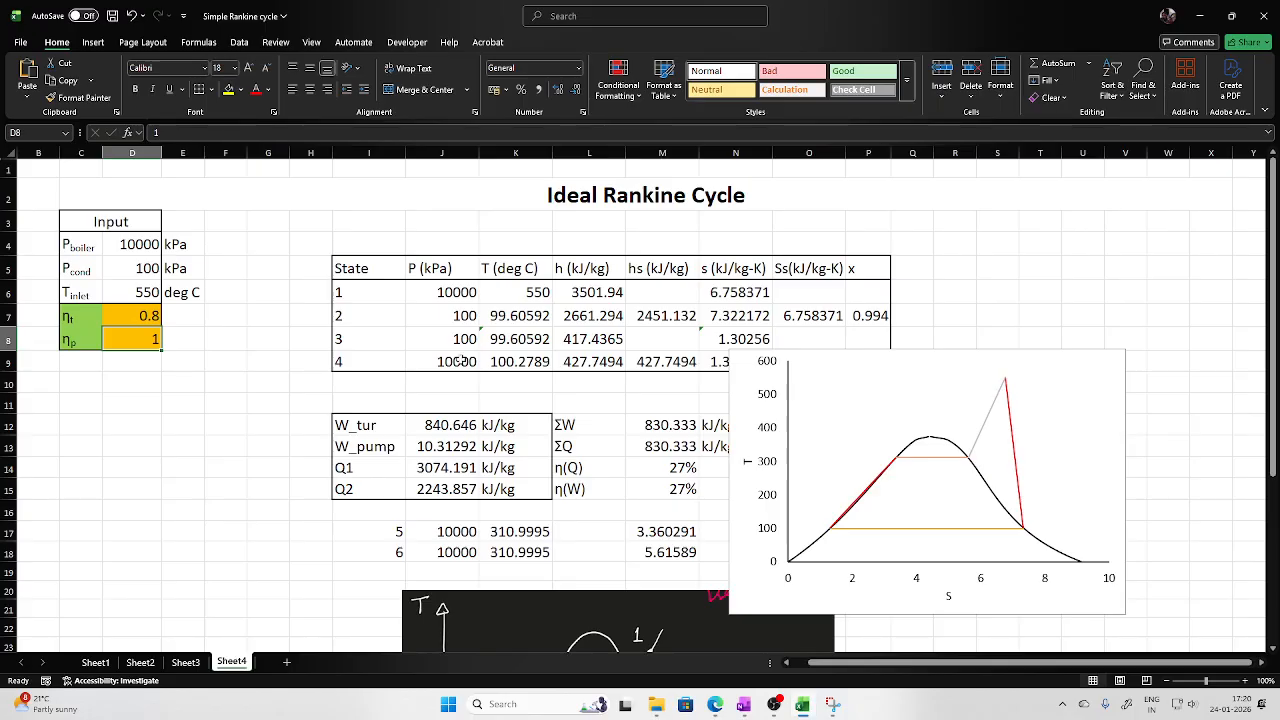
pyautogui.click(1101, 389)
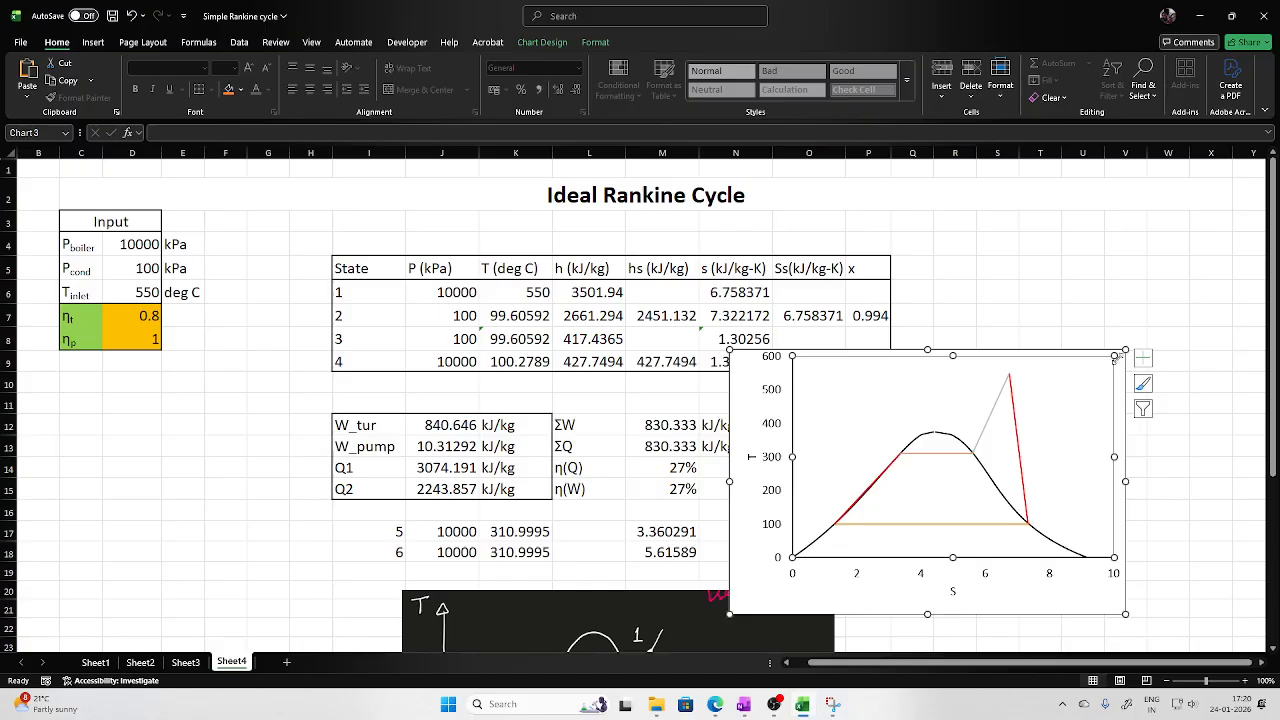
pyautogui.moveTo(1118, 403); pyautogui.dragTo(1212, 248)
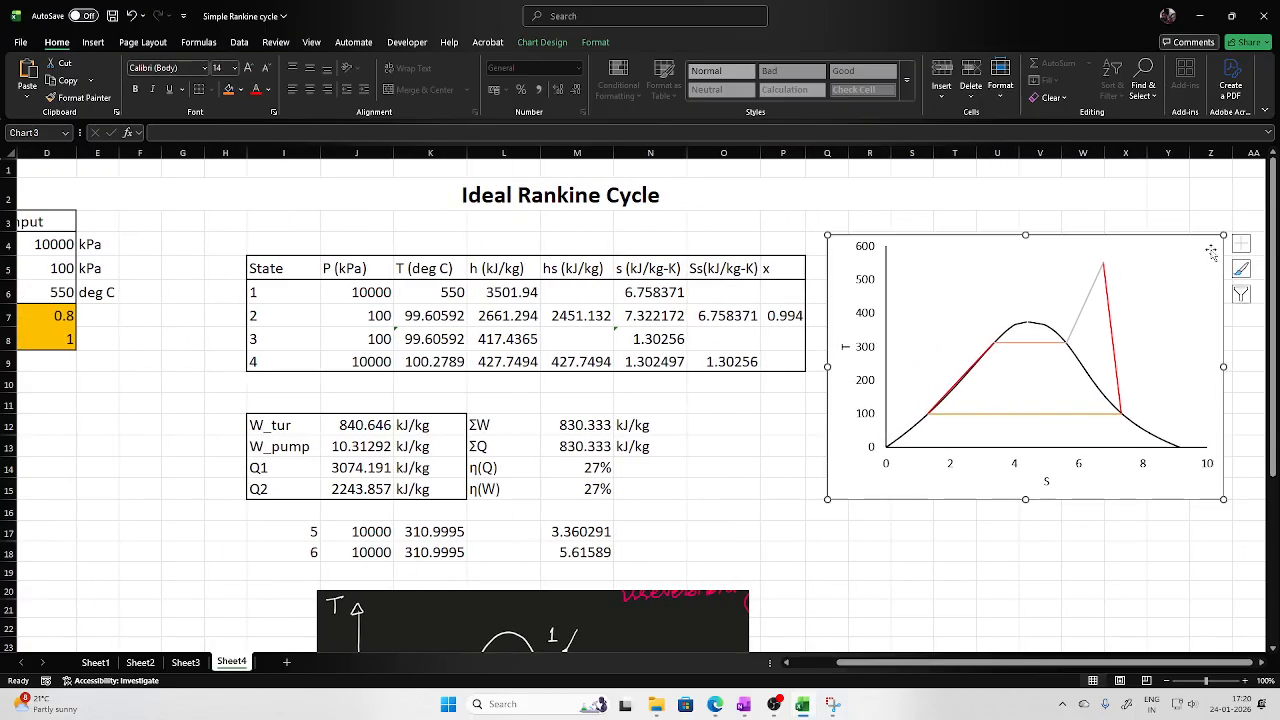
# Change the sheet title to "Real Rankine Cycle (with internal efficiency into consideration)"
pyautogui.doubleClick(494, 196)
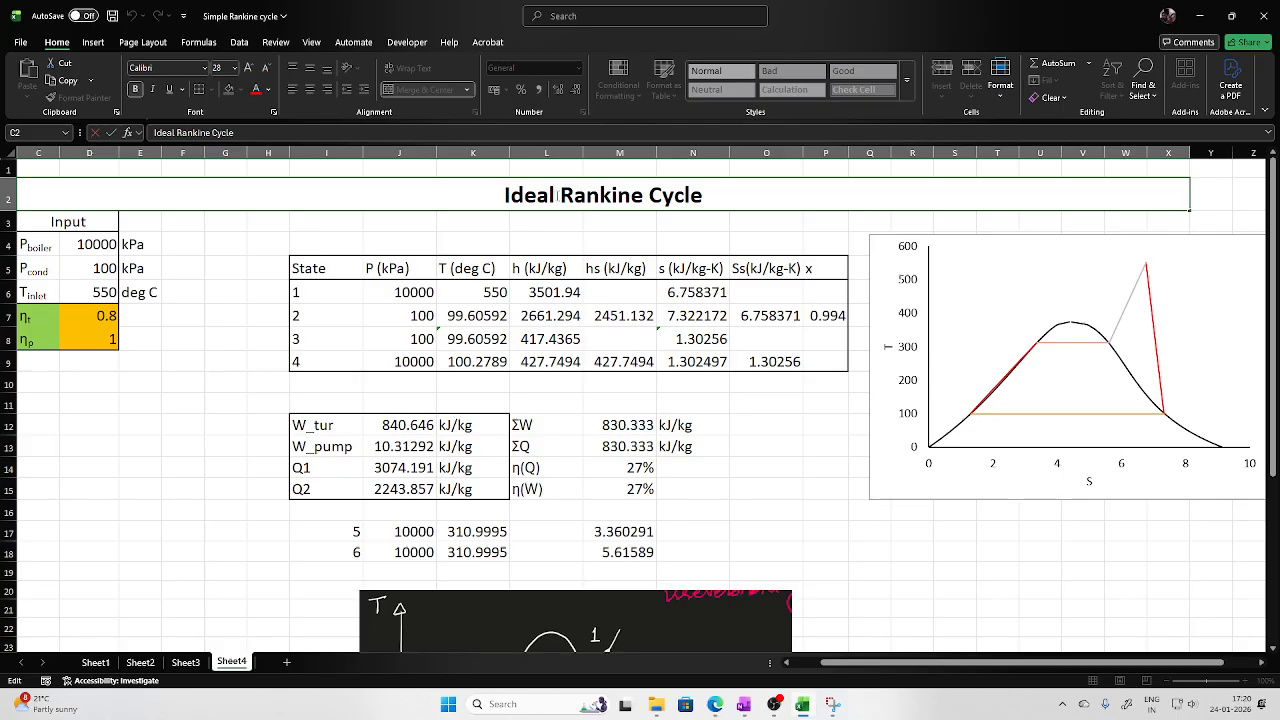
pyautogui.moveTo(556, 196); pyautogui.dragTo(504, 196)
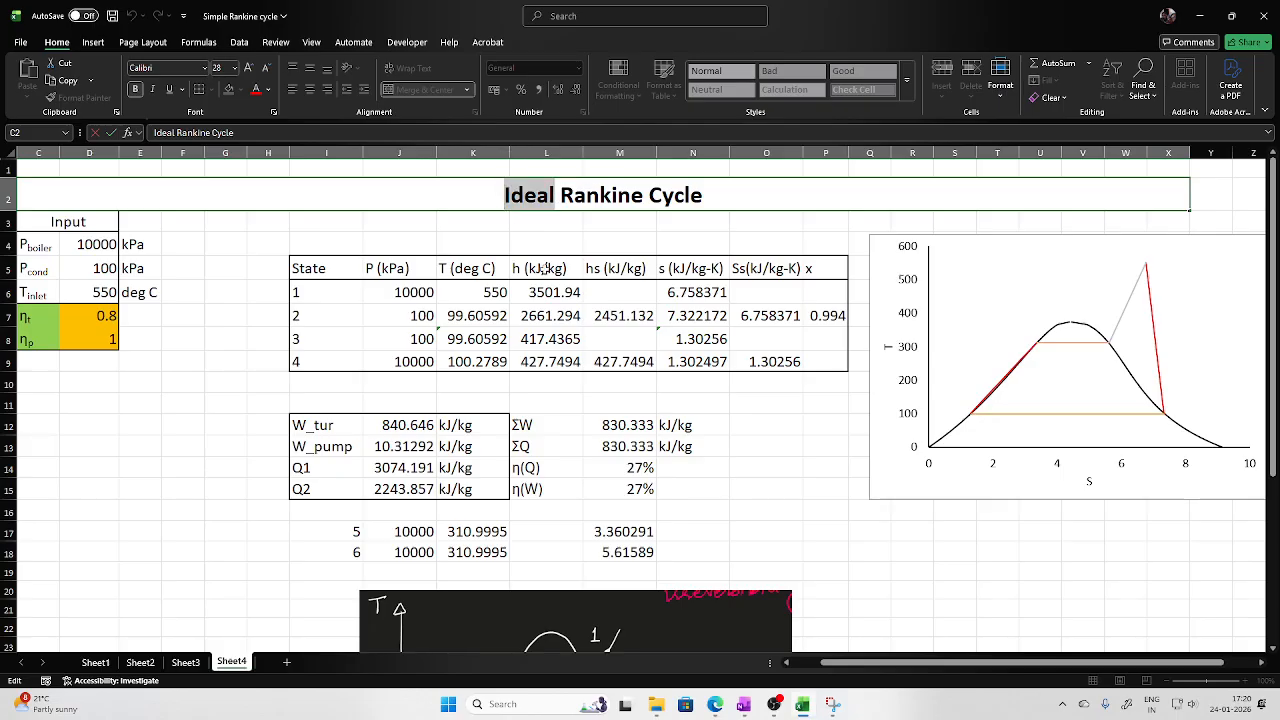
pyautogui.write('Real')
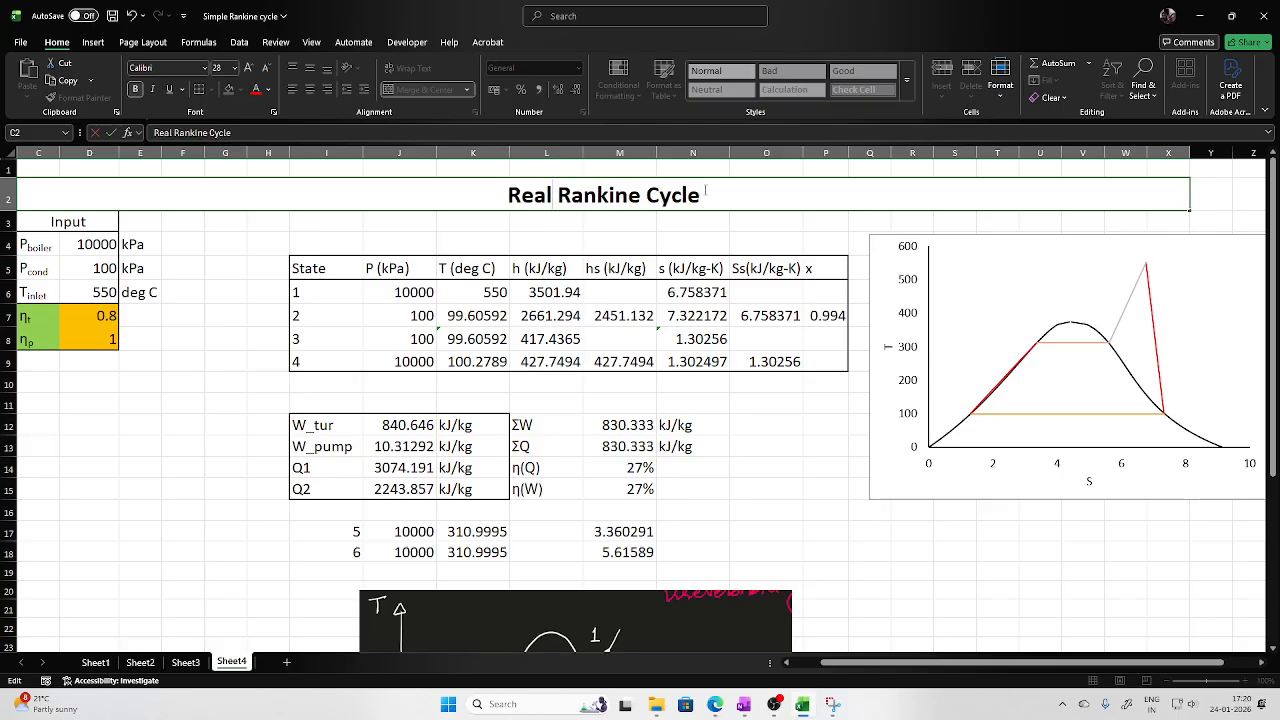
pyautogui.write(' Rankine Cycle (with')
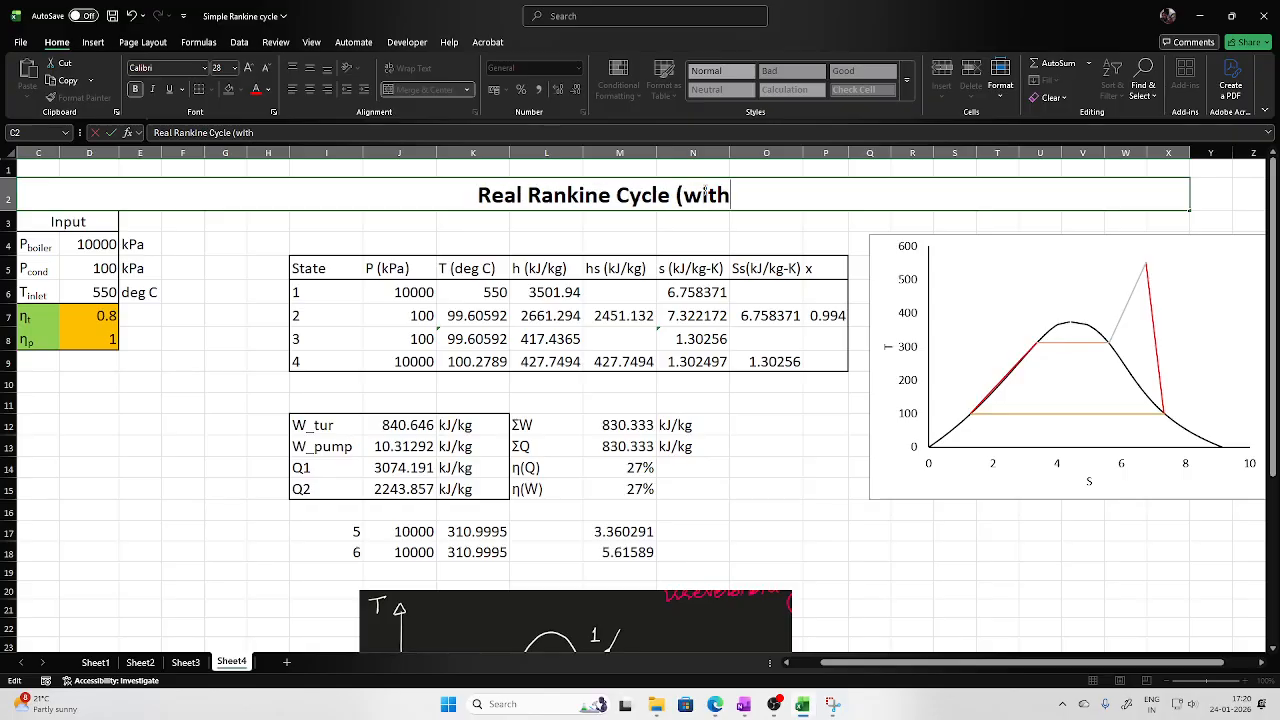
pyautogui.write(' interna')
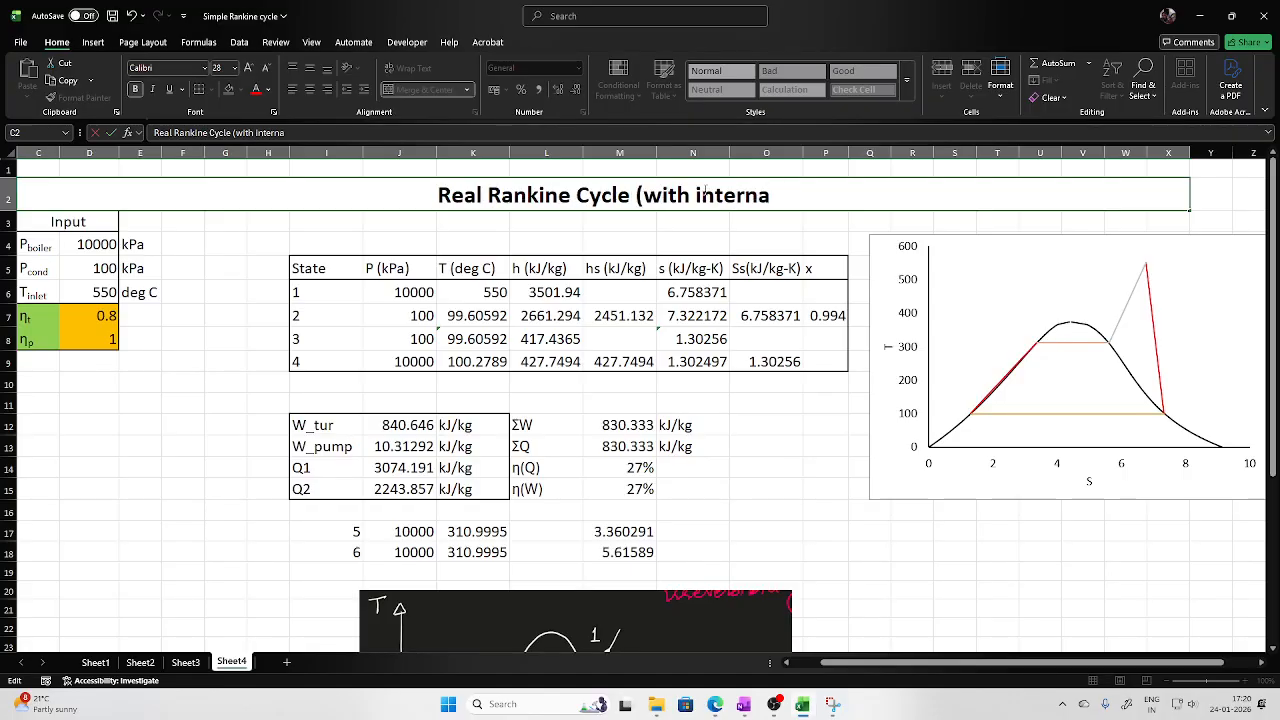
pyautogui.write('l effic')
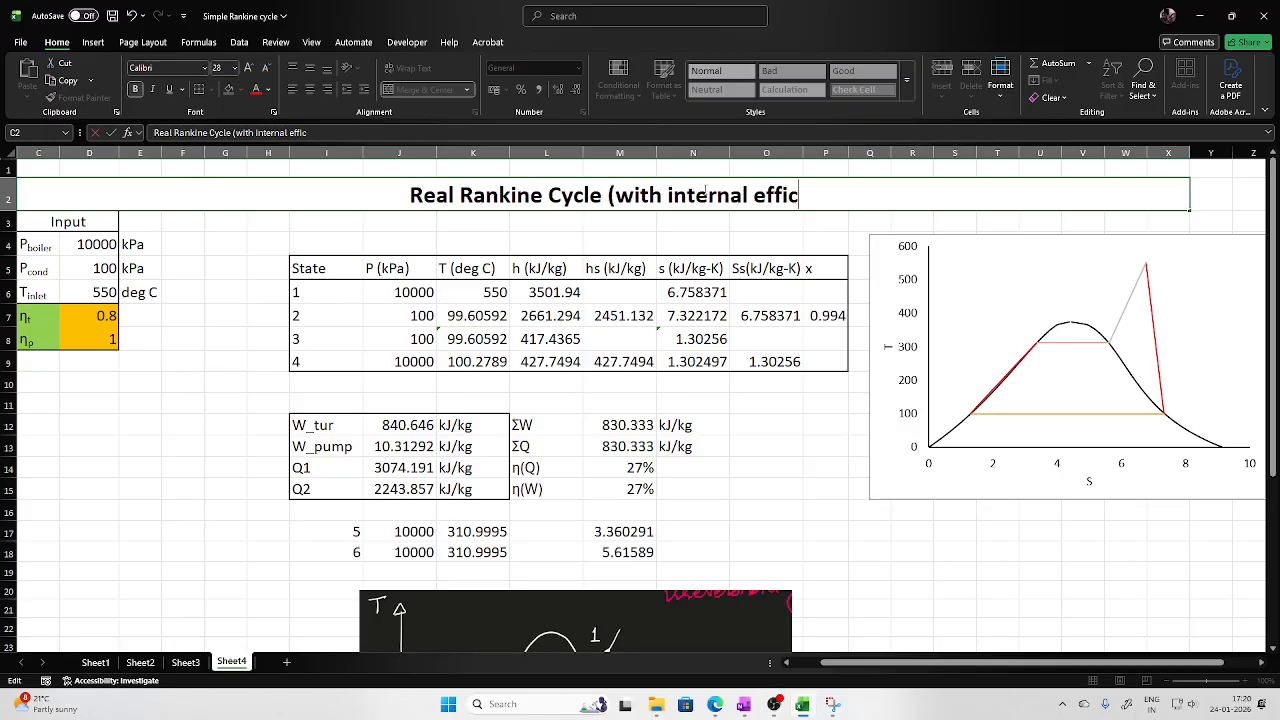
pyautogui.write('iency in')
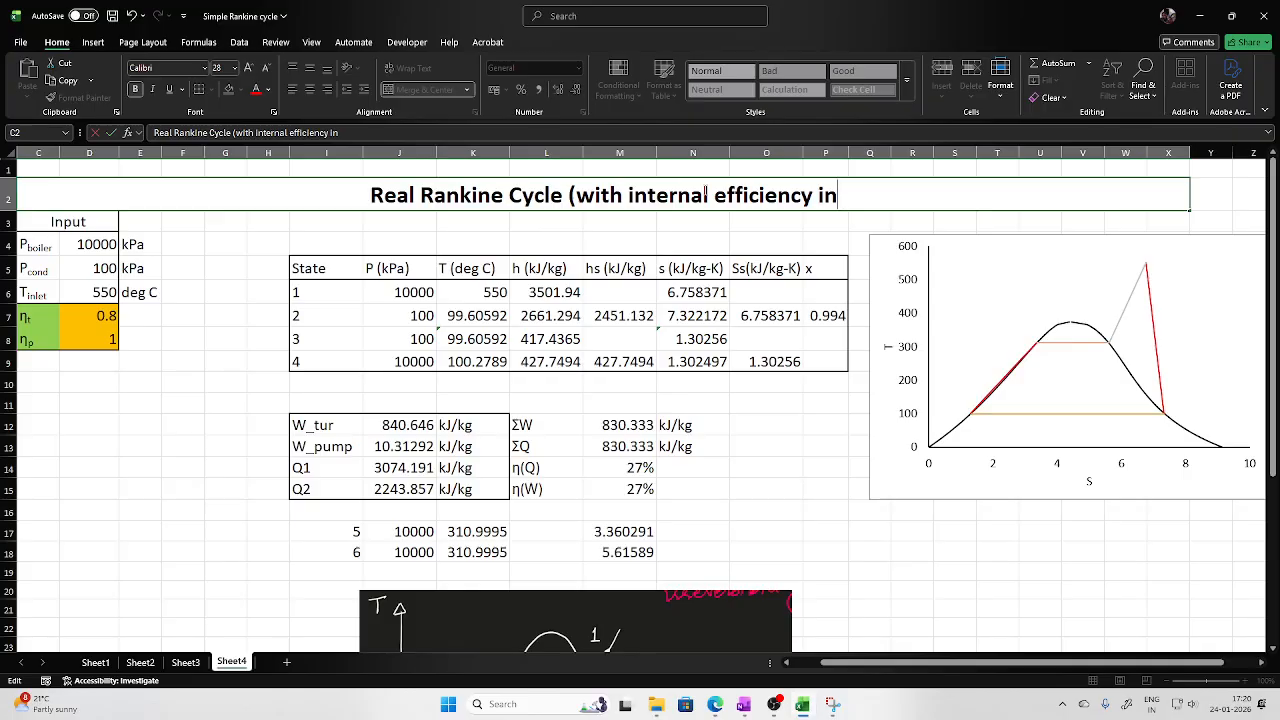
pyautogui.write('to considerat')
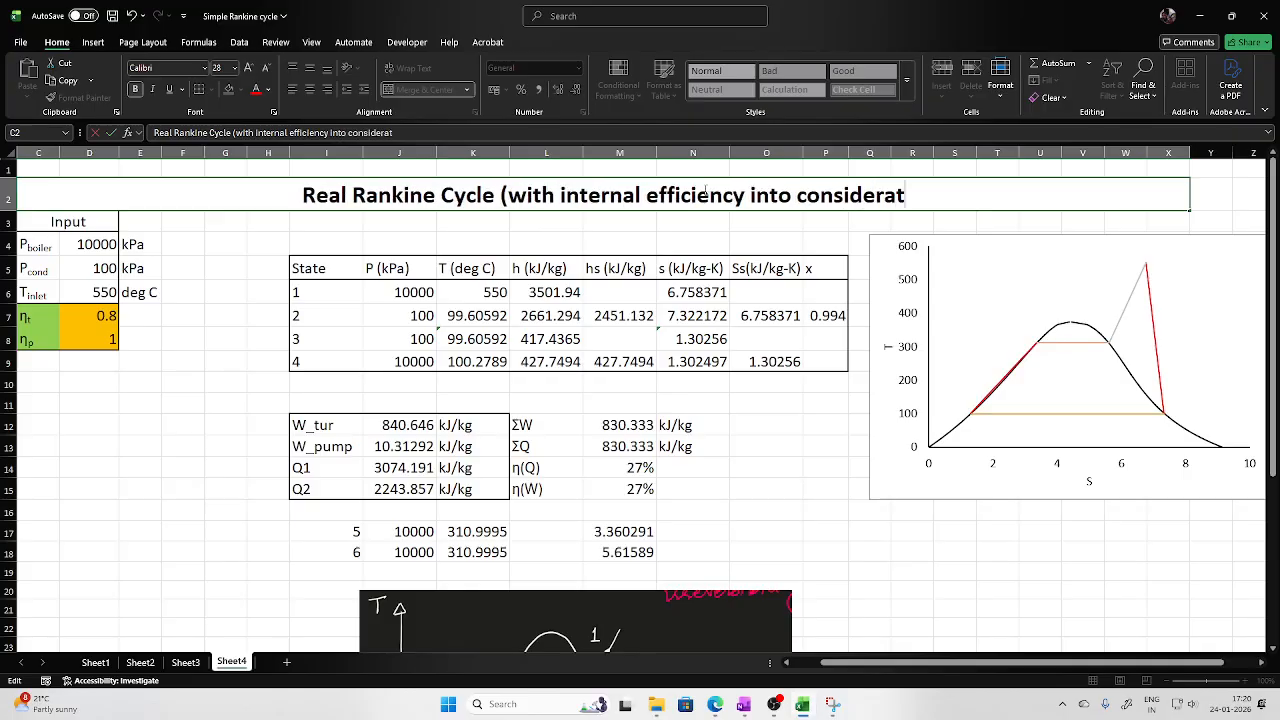
pyautogui.write('ion)')
pyautogui.click(899, 546)
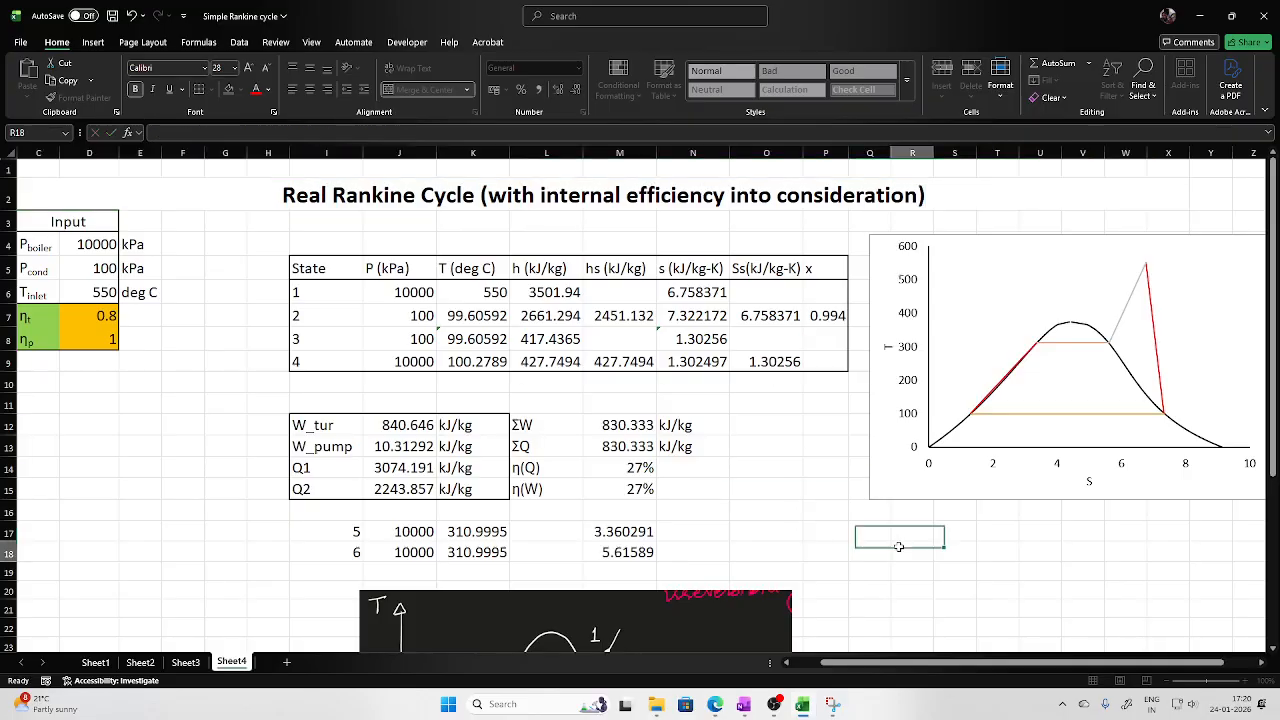